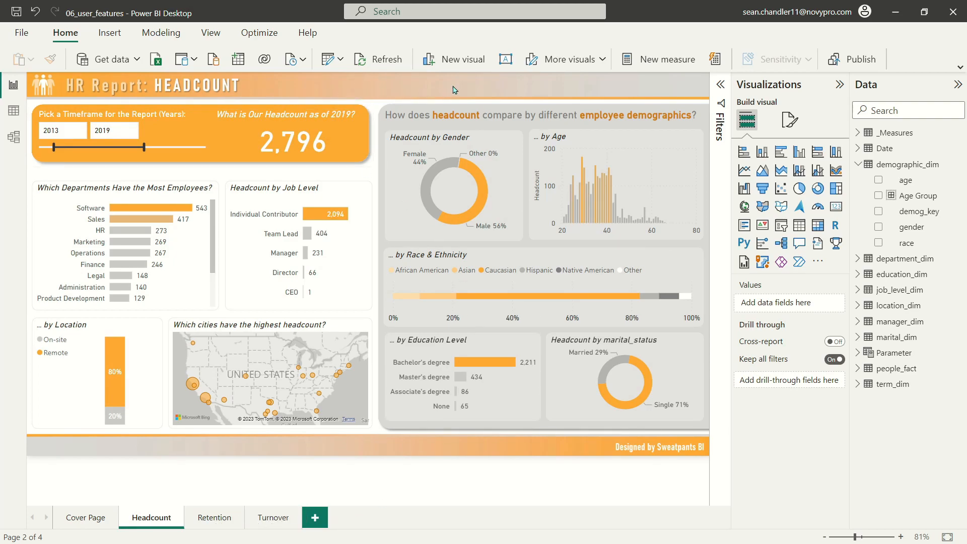
Insert a blank button and place it at the far right end of the Headcount page's header banner.
{"action": "left_click", "coordinate": [112, 33]}
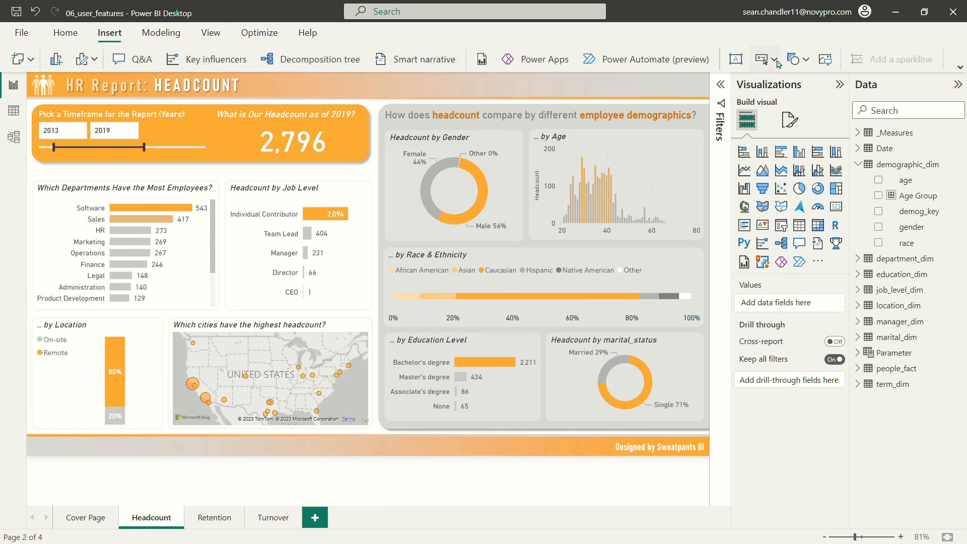
{"action": "left_click", "coordinate": [796, 59]}
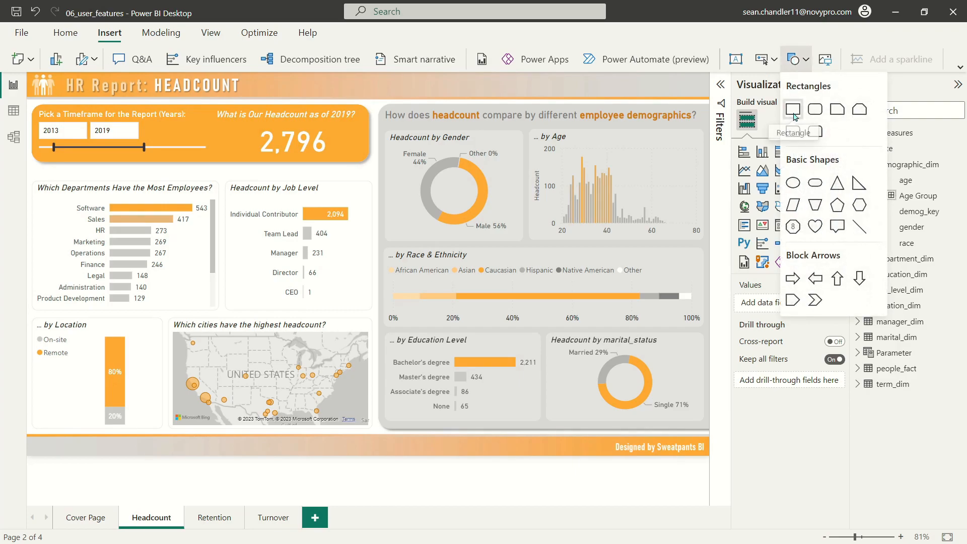
{"action": "left_click", "coordinate": [761, 60]}
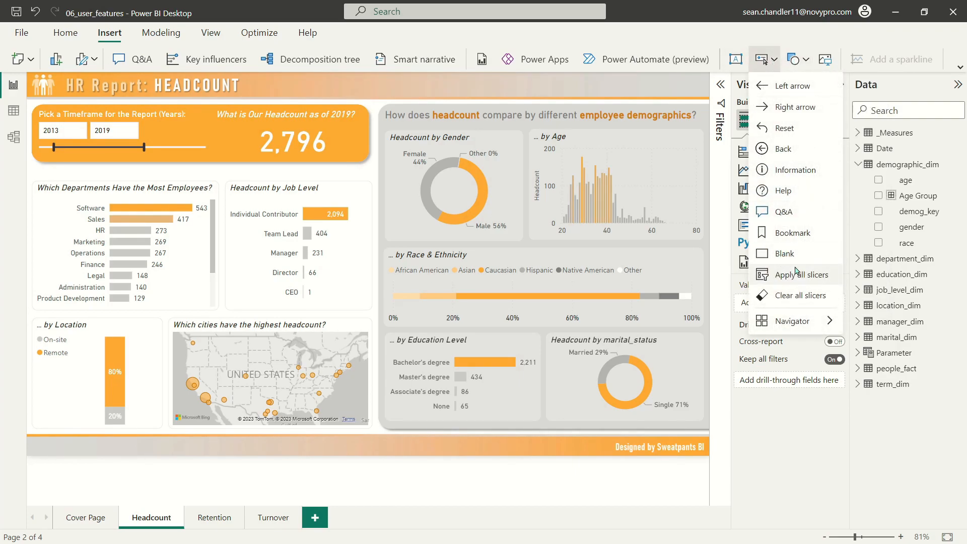
{"action": "left_click", "coordinate": [805, 257]}
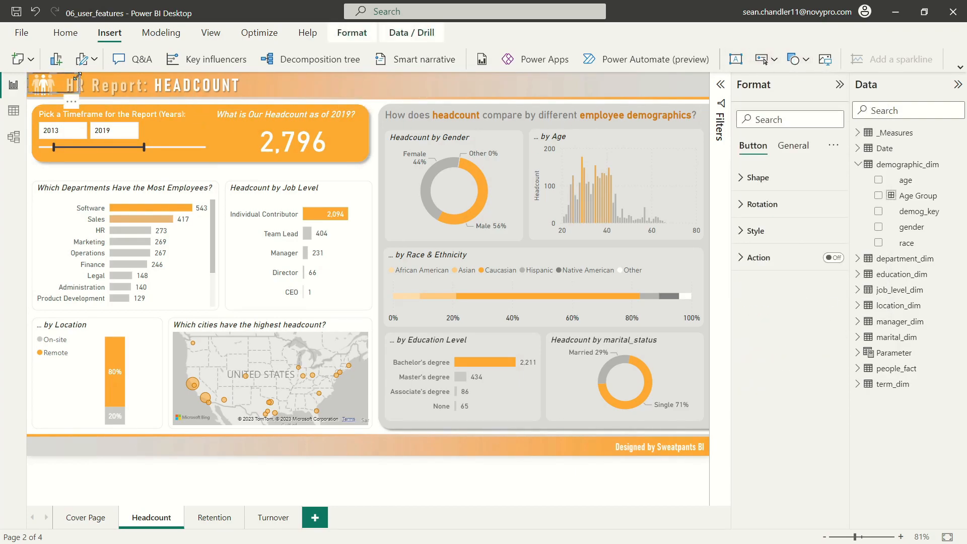
{"action": "left_click_drag", "start_coordinate": [218, 88], "coordinate": [665, 96]}
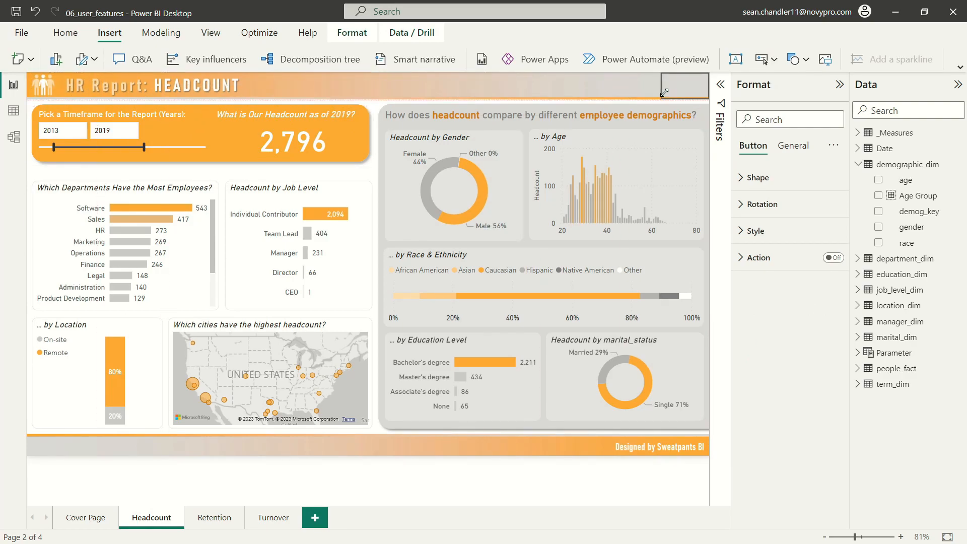
Turn off the blank button's icon and border, and turn on its text.
{"action": "left_click", "coordinate": [749, 233]}
{"action": "scroll", "coordinate": [806, 303], "scroll_direction": "down", "scroll_amount": 6}
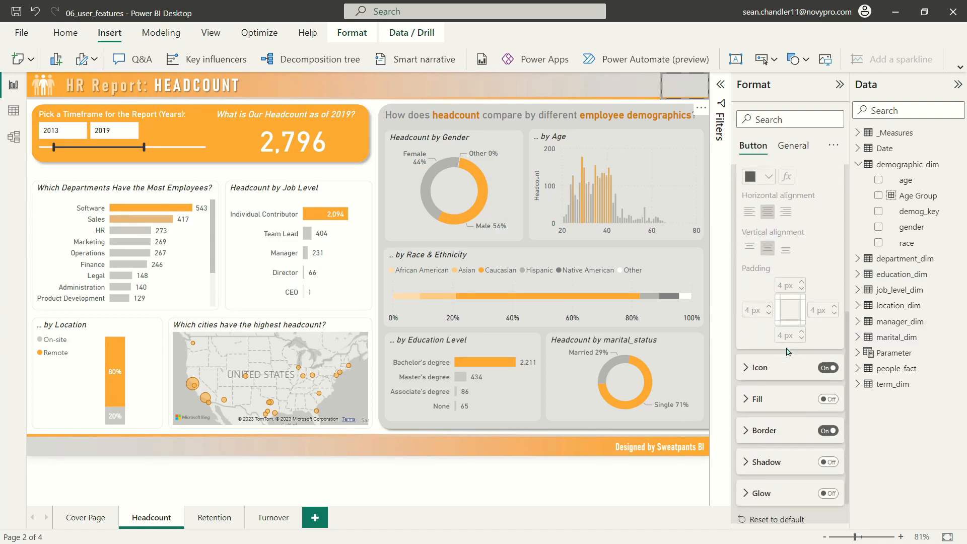
{"action": "left_click", "coordinate": [831, 333]}
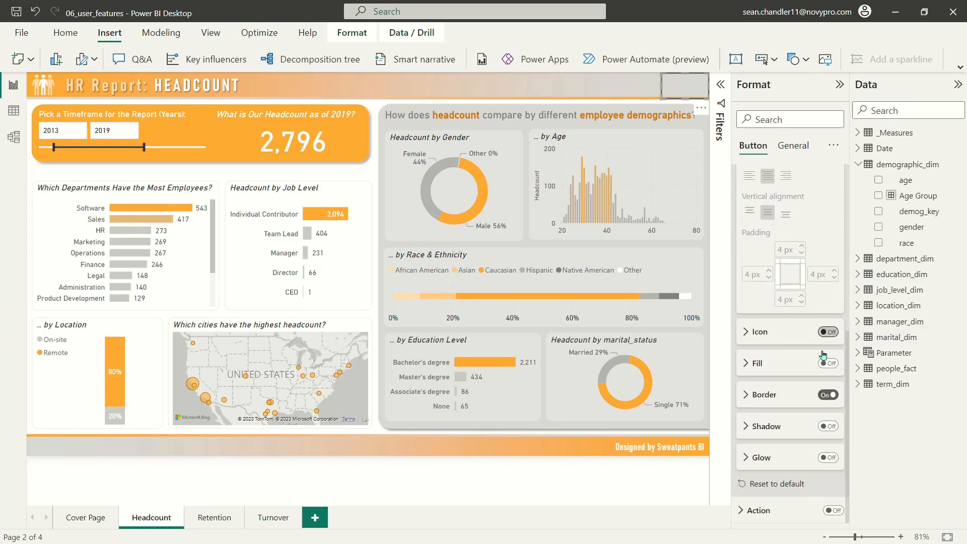
{"action": "left_click", "coordinate": [828, 395]}
{"action": "scroll", "coordinate": [803, 363], "scroll_direction": "up", "scroll_amount": 4}
{"action": "left_click", "coordinate": [828, 198]}
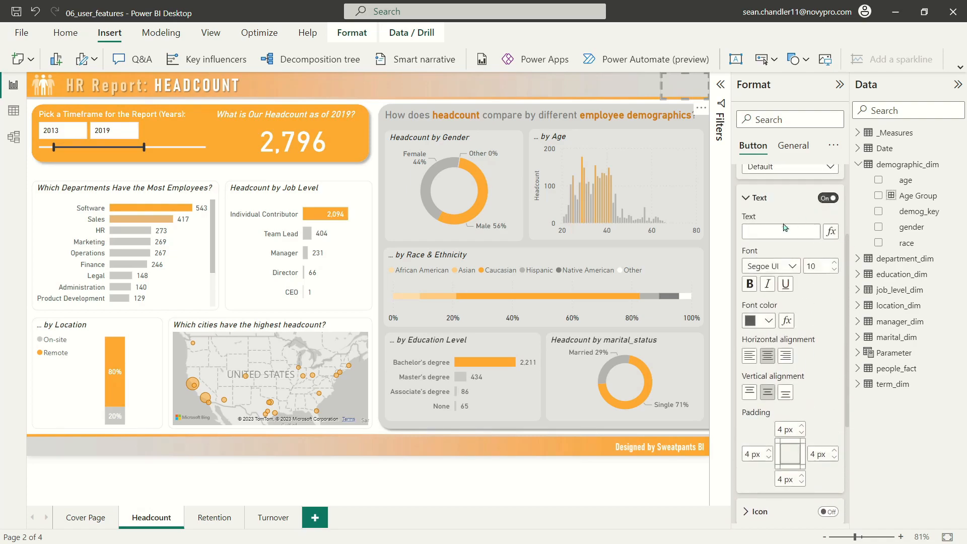
Reselect the invisible blank button in the header and make it narrower.
{"action": "left_click", "coordinate": [662, 89]}
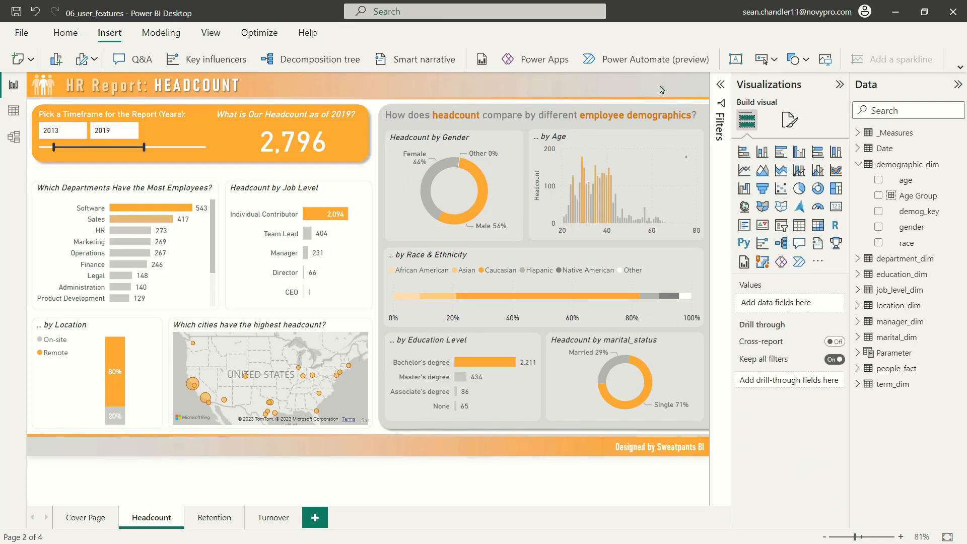
{"action": "left_click", "coordinate": [664, 93]}
{"action": "left_click_drag", "start_coordinate": [664, 86], "coordinate": [685, 89]}
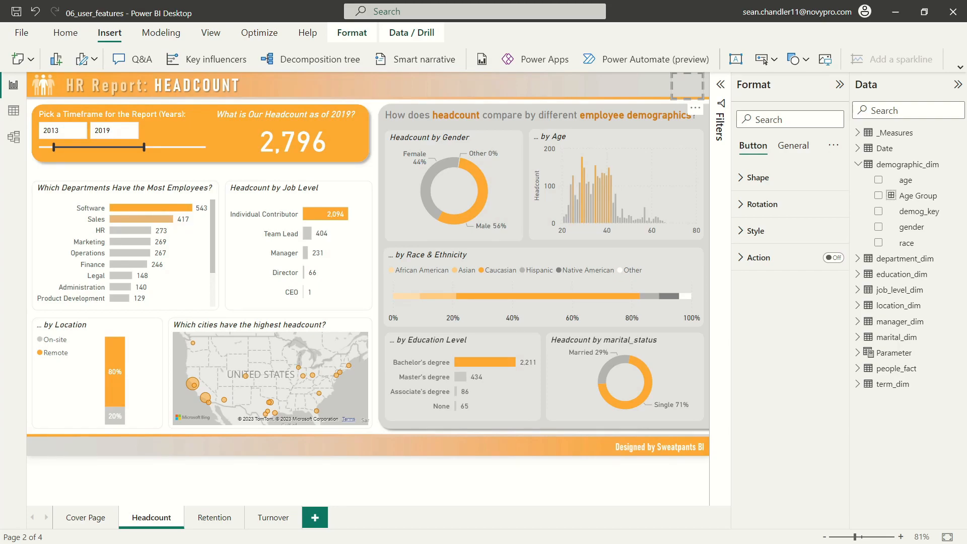
Switch to the browser, open Compart's U+2630 Trigram For Heaven page, copy the ☰ character and return to Power BI.
{"action": "key", "text": "alt+Tab"}
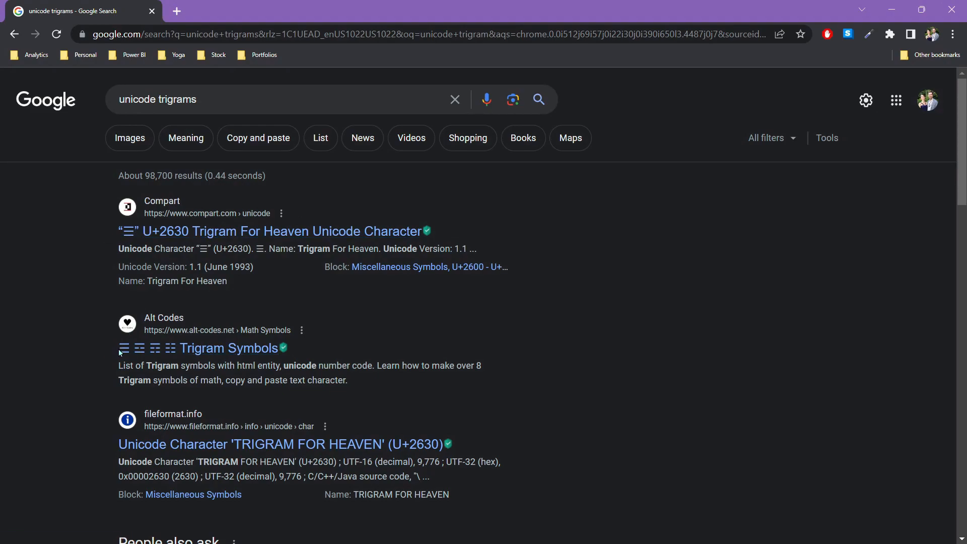
{"action": "left_click_drag", "start_coordinate": [79, 331], "coordinate": [117, 261]}
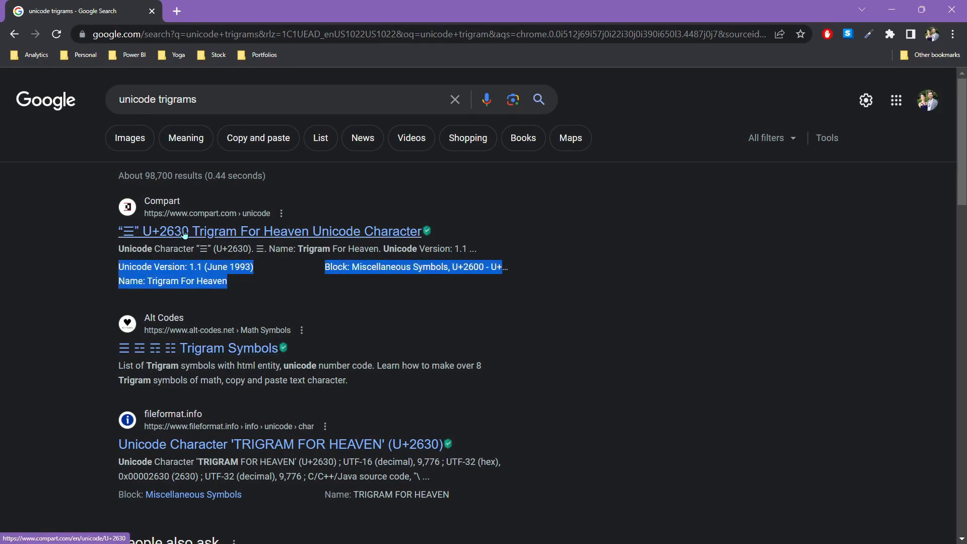
{"action": "left_click", "coordinate": [102, 230]}
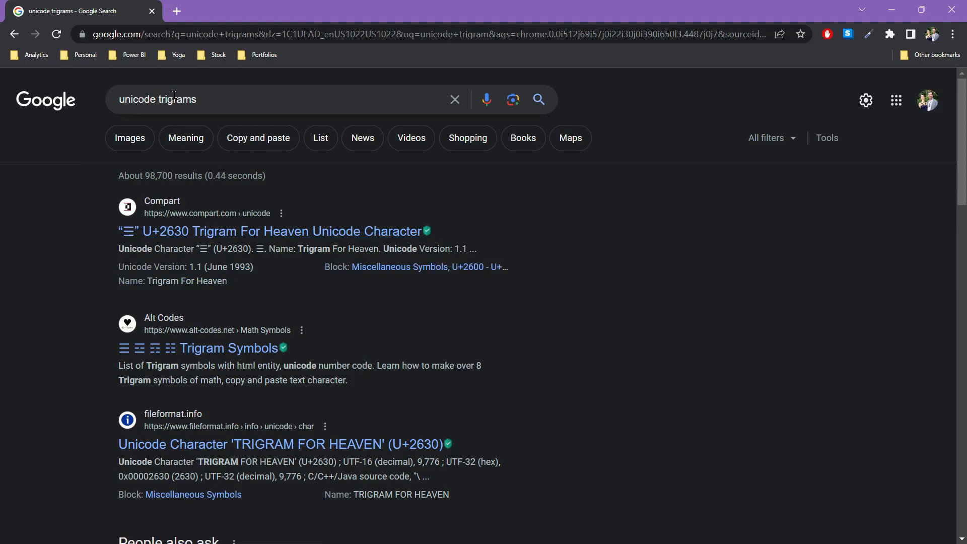
{"action": "left_click", "coordinate": [156, 235]}
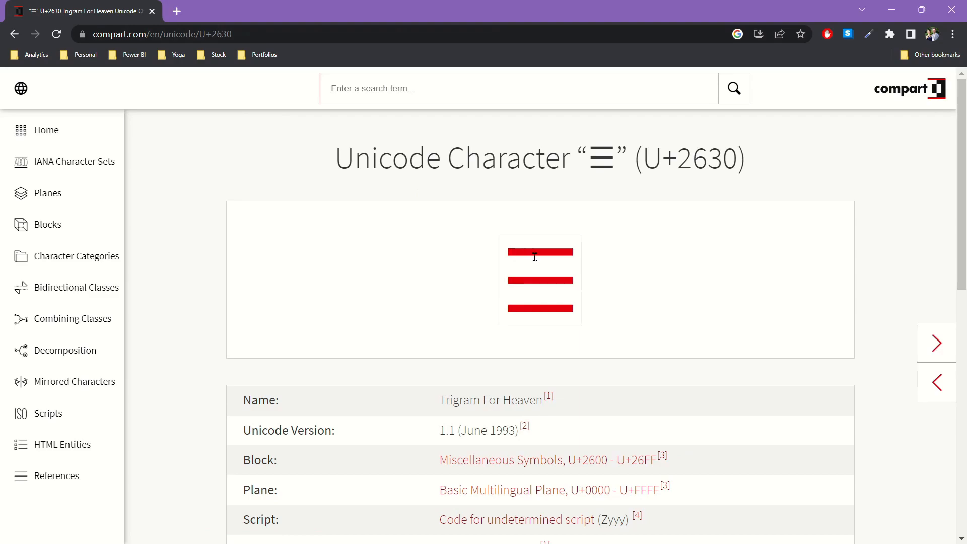
{"action": "double_click", "coordinate": [533, 256]}
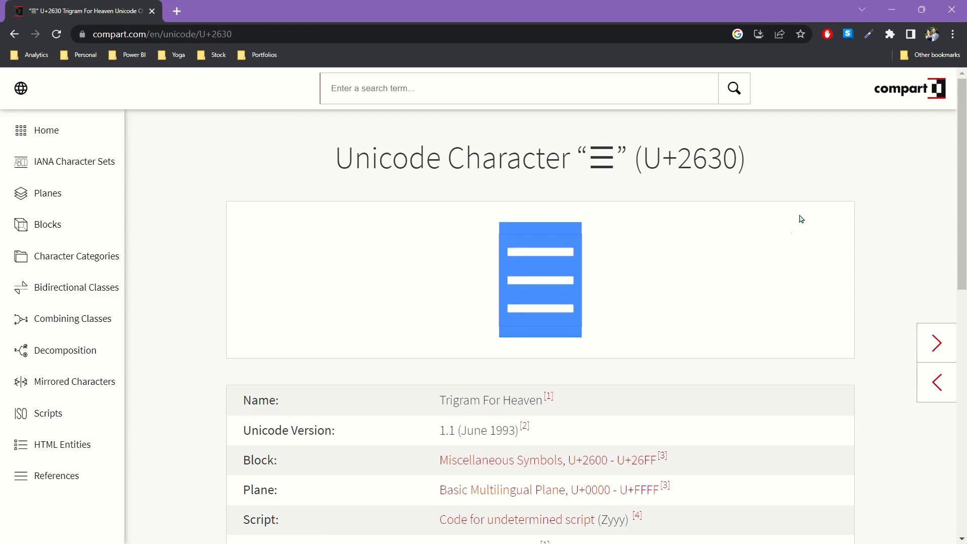
{"action": "left_click", "coordinate": [891, 11]}
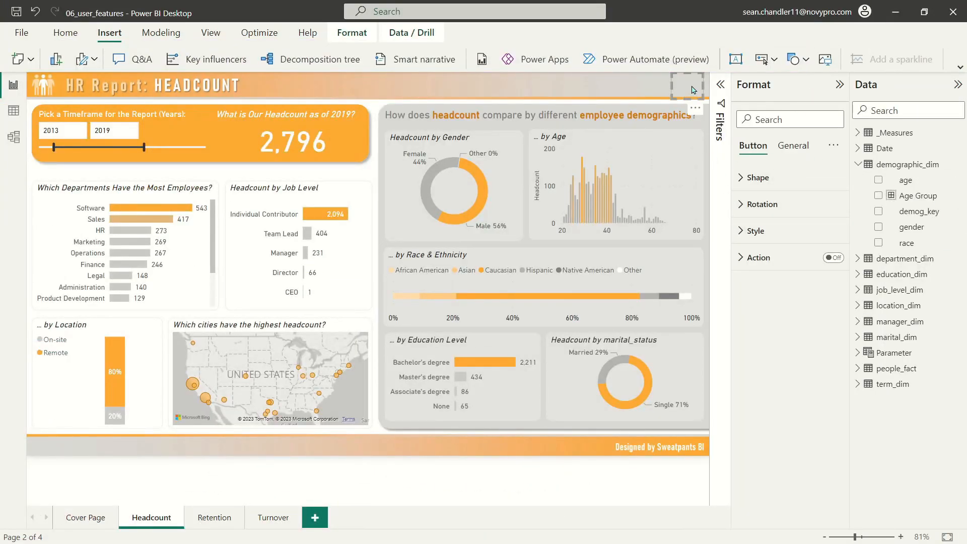
Enter ☰ as the header button's text in the DIN font at size 24.
{"action": "left_click", "coordinate": [755, 231]}
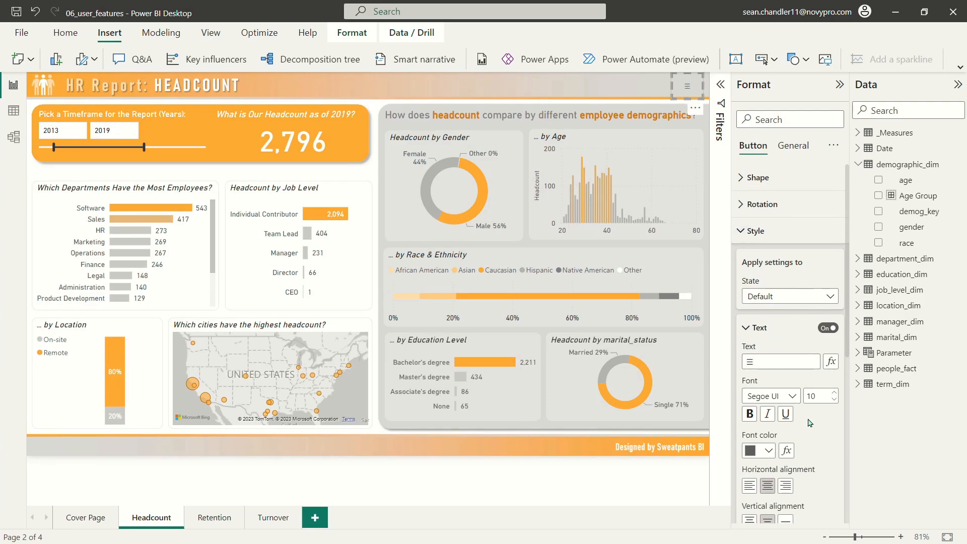
{"action": "left_click", "coordinate": [783, 397]}
{"action": "left_click", "coordinate": [753, 219]}
{"action": "double_click", "coordinate": [813, 396]}
{"action": "type", "text": "20"}
{"action": "key", "text": "BackSpace"}
{"action": "type", "text": "4"}
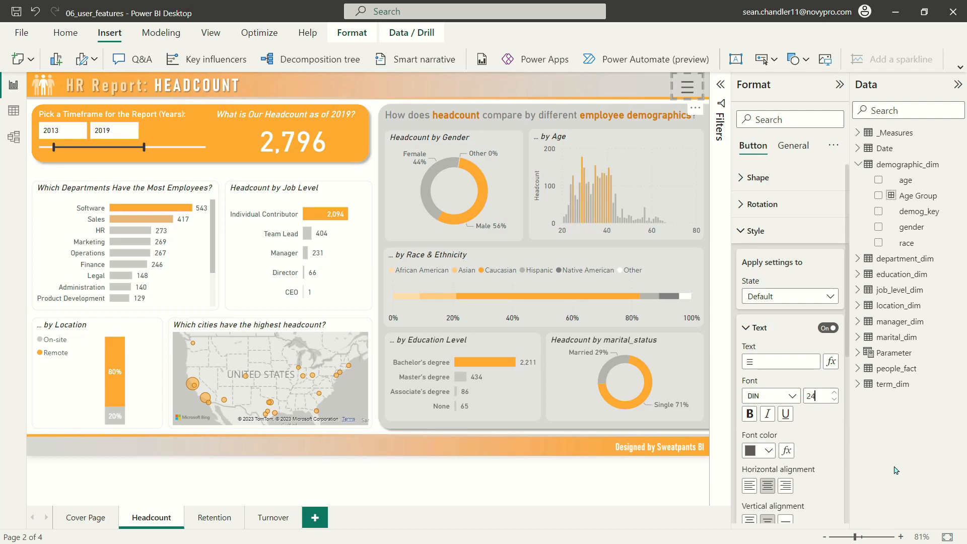
Try bold on the ☰ text in its default state and move the button to the header's right edge.
{"action": "left_click", "coordinate": [750, 415]}
{"action": "left_click", "coordinate": [752, 420]}
{"action": "left_click", "coordinate": [752, 420]}
{"action": "left_click", "coordinate": [750, 414]}
{"action": "mouse_move", "coordinate": [689, 96]}
{"action": "left_mouse_down"}
{"action": "mouse_move", "coordinate": [699, 96]}
{"action": "mouse_move", "coordinate": [695, 88]}
{"action": "left_mouse_up"}
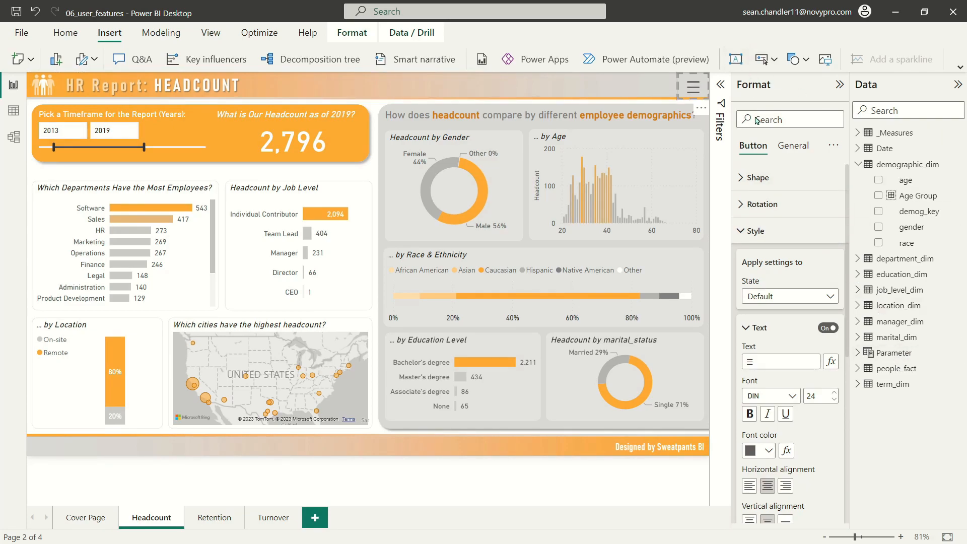
Set the ☰ button's font color for the On hover state to the theme orange.
{"action": "left_click", "coordinate": [794, 300]}
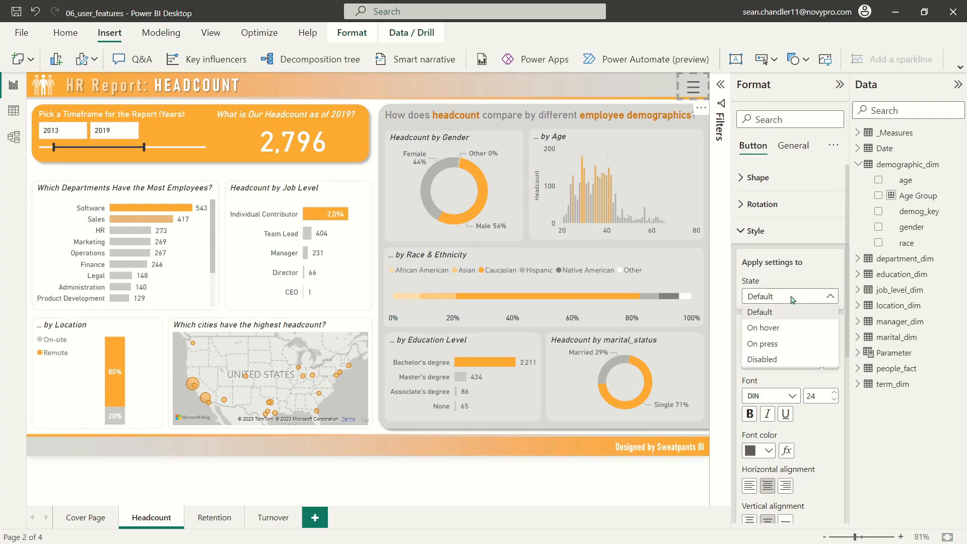
{"action": "left_click", "coordinate": [767, 330]}
{"action": "left_click", "coordinate": [768, 450]}
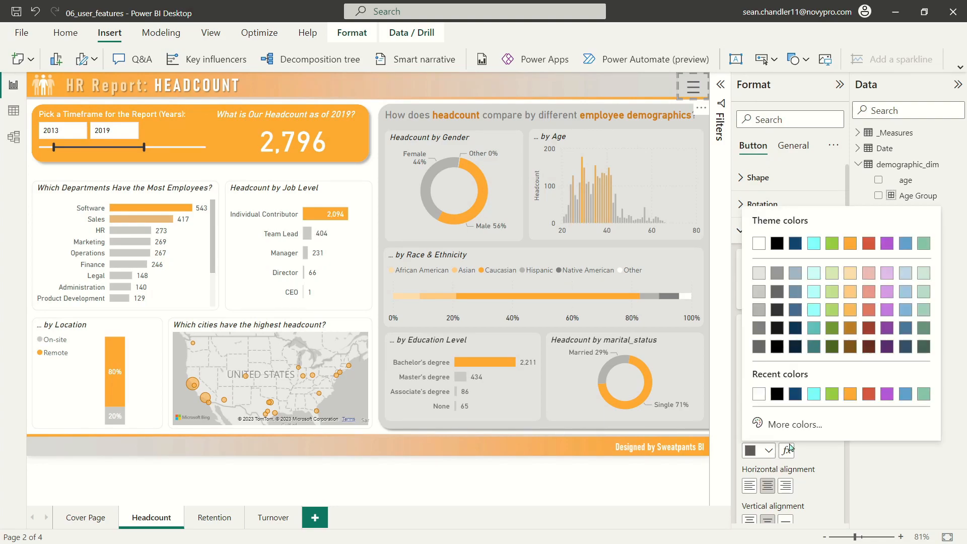
{"action": "left_click", "coordinate": [849, 251]}
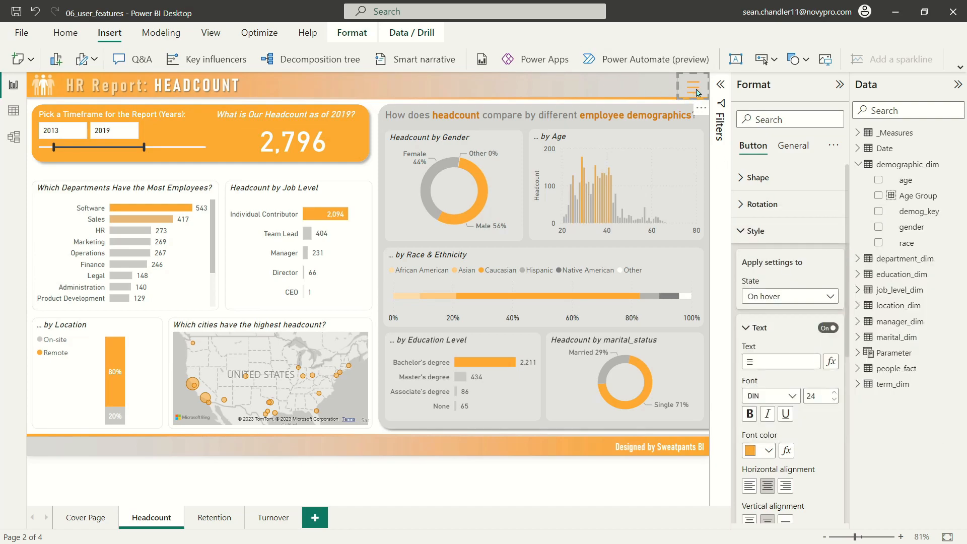
Darken the ☰ button's On hover font color to the custom orange #C87A0E.
{"action": "left_click", "coordinate": [760, 452]}
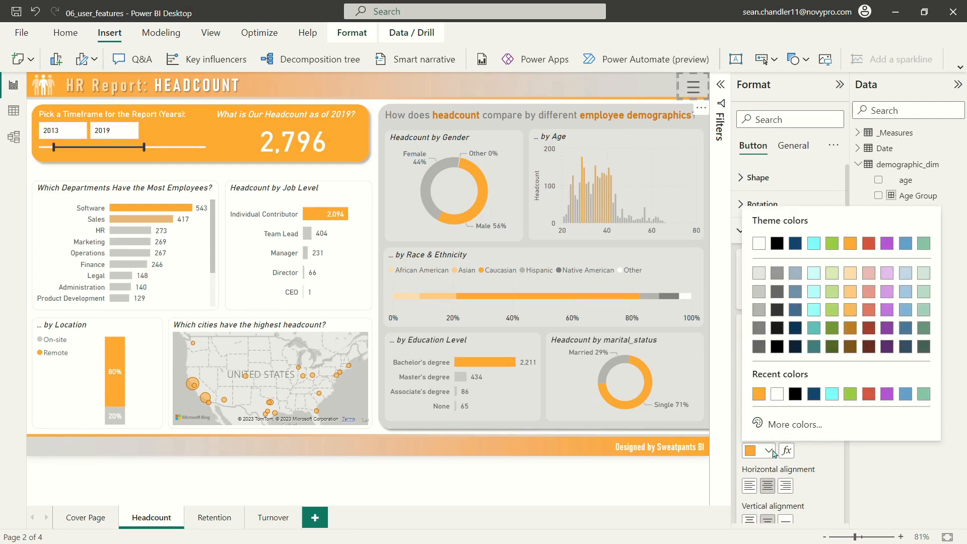
{"action": "left_click", "coordinate": [795, 425]}
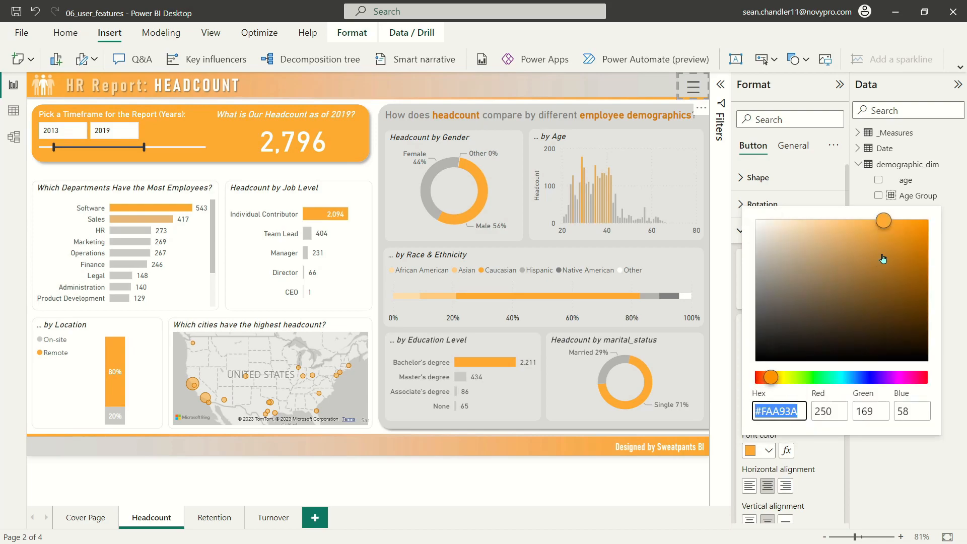
{"action": "left_click", "coordinate": [910, 249]}
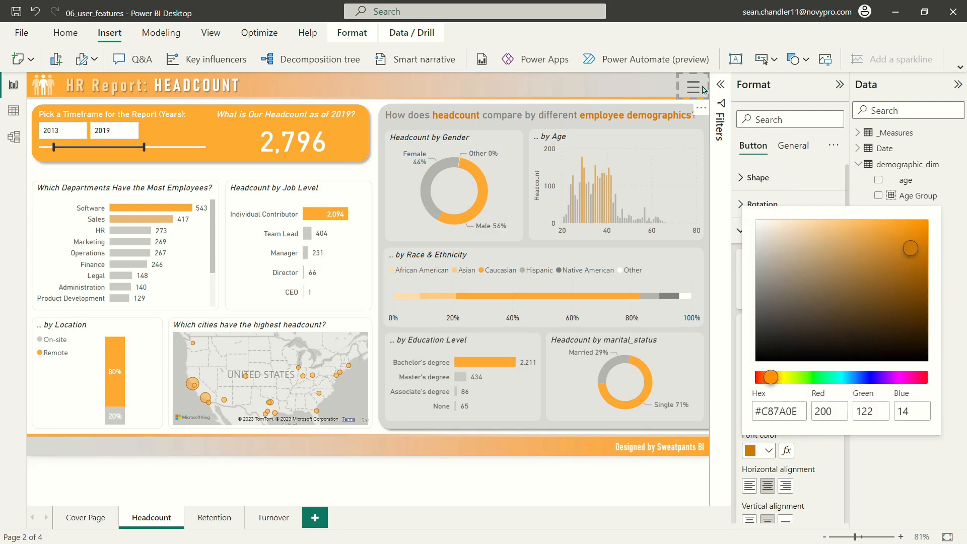
{"action": "left_click", "coordinate": [835, 467]}
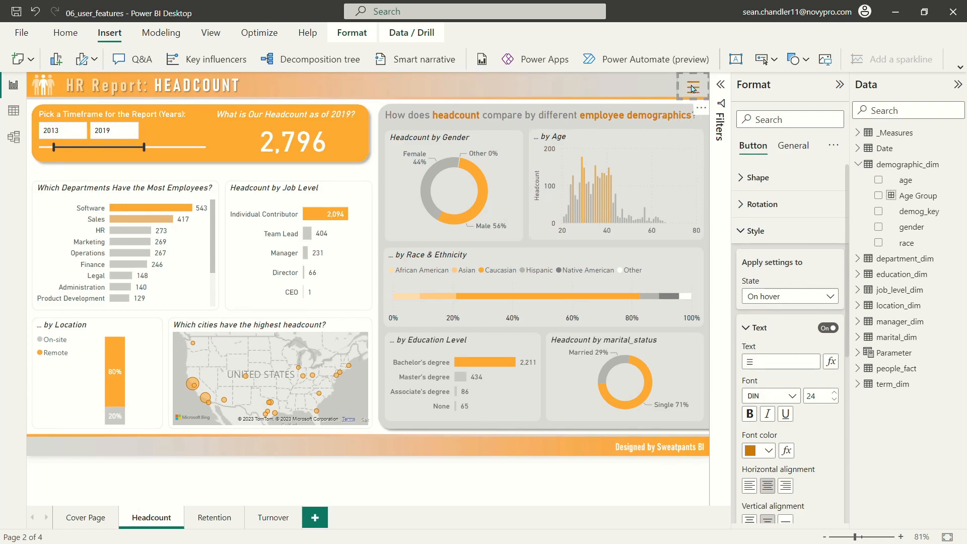
Make the ☰ text bold in the On hover state and check the hover effect on the page.
{"action": "left_click", "coordinate": [750, 414]}
{"action": "left_click", "coordinate": [660, 83]}
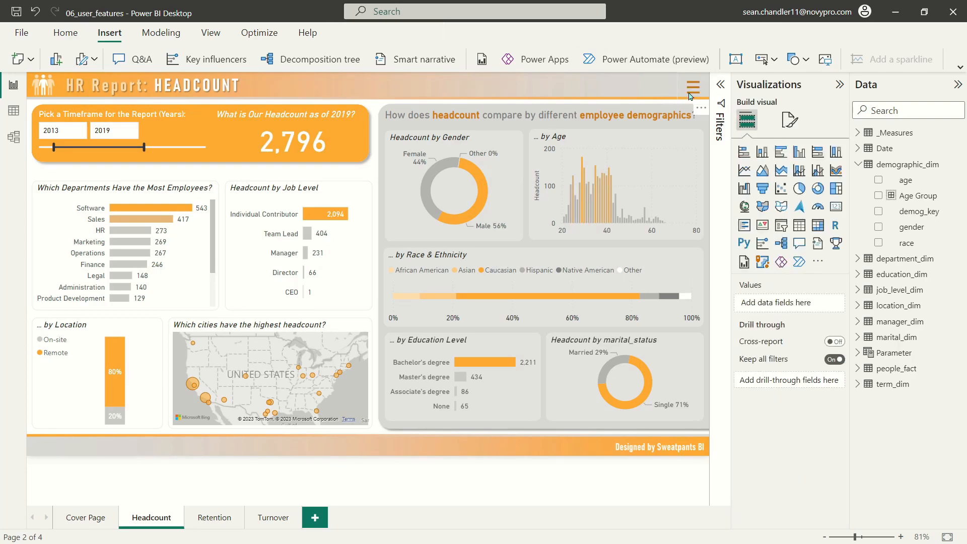
{"action": "left_click", "coordinate": [690, 90]}
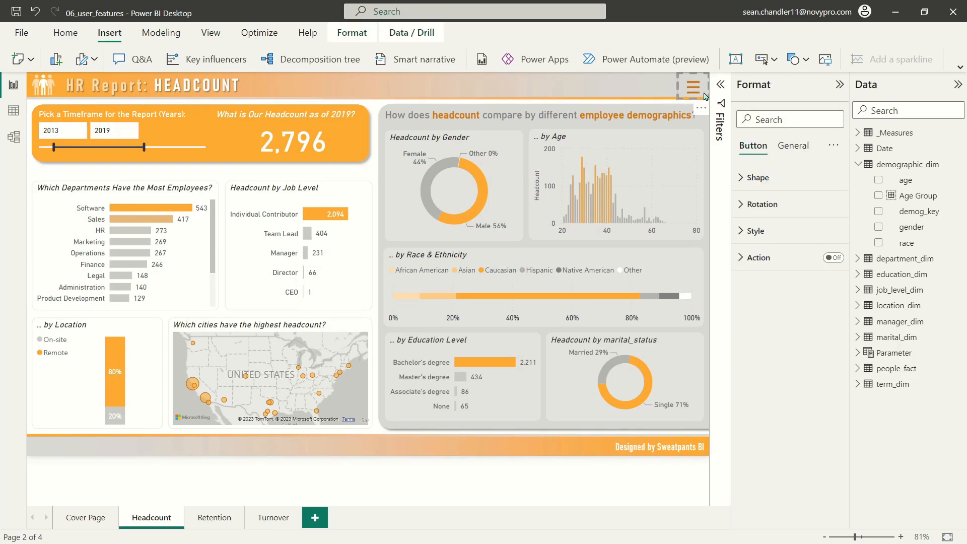
{"action": "left_click", "coordinate": [640, 87]}
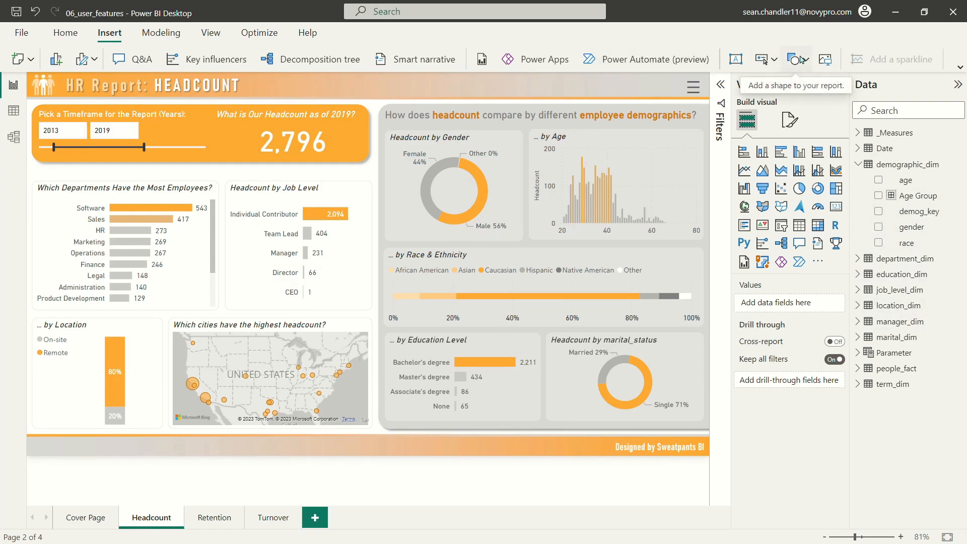
Insert a rectangle and size it as a tall panel along the page's right edge, from header to footer.
{"action": "left_click", "coordinate": [802, 60]}
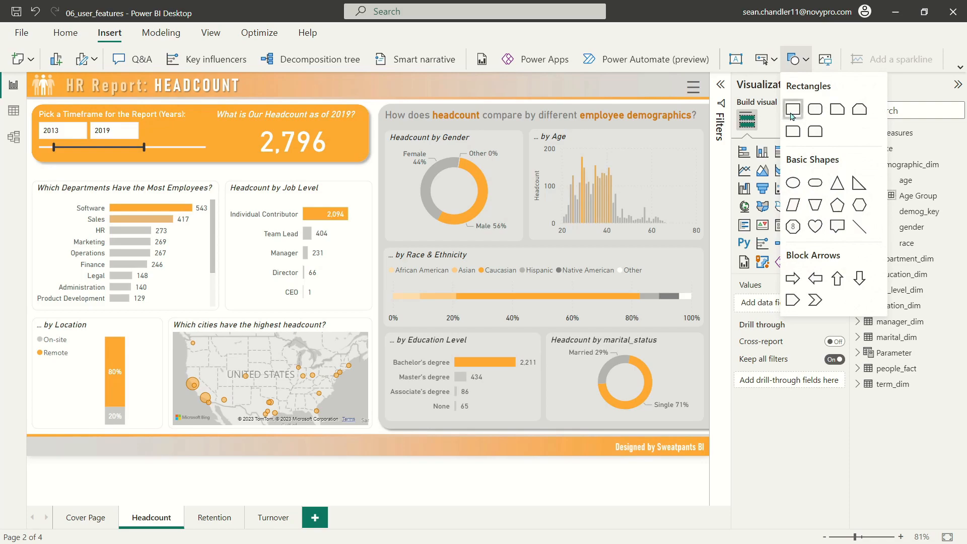
{"action": "left_click", "coordinate": [853, 108]}
{"action": "left_click_drag", "start_coordinate": [225, 160], "coordinate": [511, 132]}
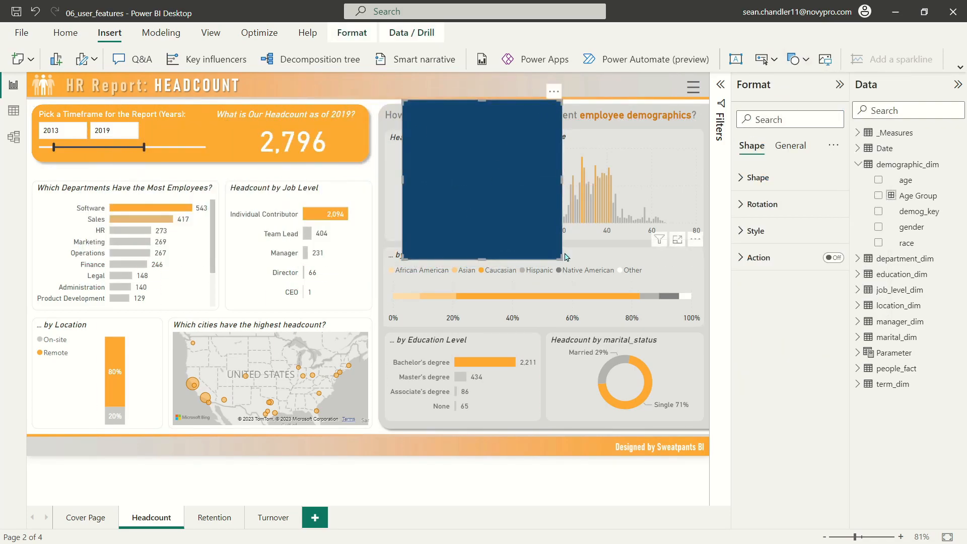
{"action": "left_click_drag", "start_coordinate": [562, 259], "coordinate": [715, 432]}
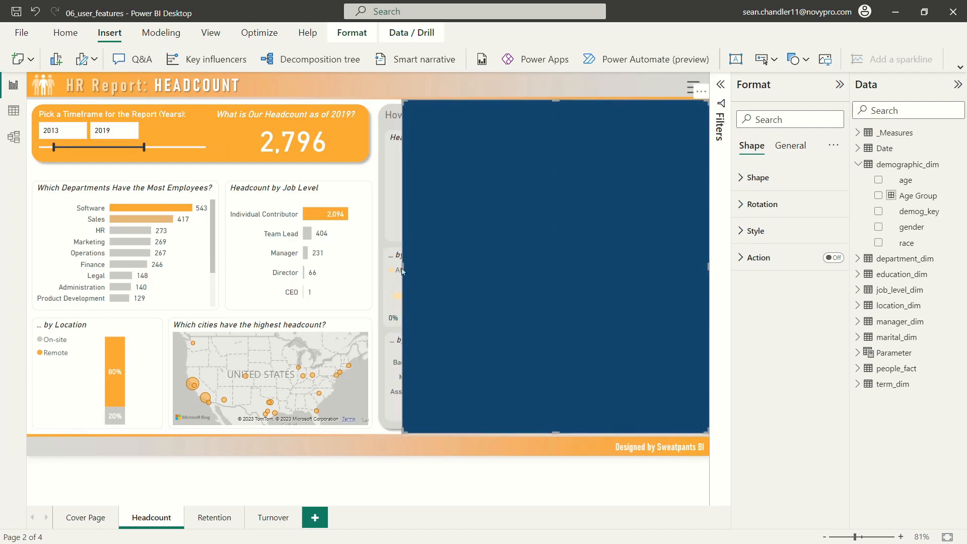
{"action": "left_click_drag", "start_coordinate": [402, 268], "coordinate": [535, 311]}
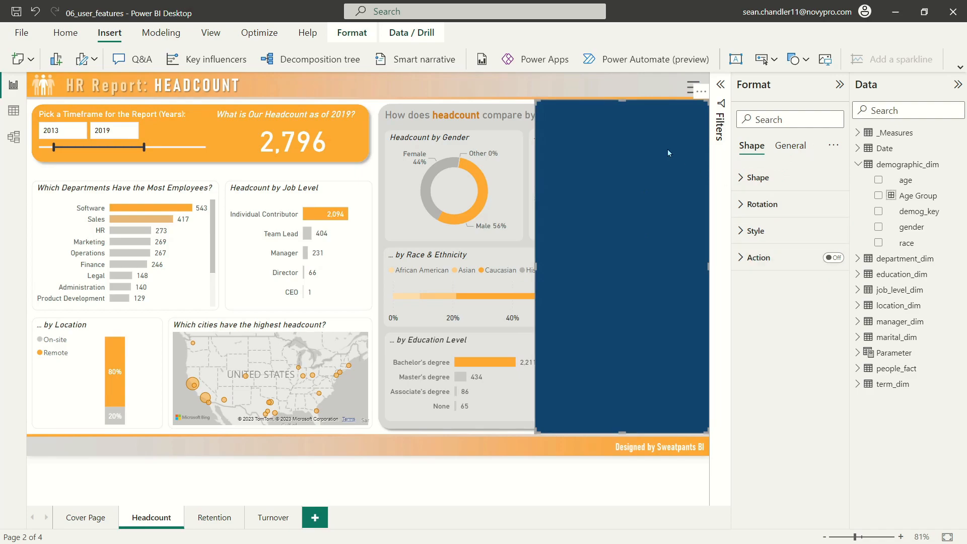
Fill the side panel rectangle with the near-black theme shade and set its fill transparency to 20%.
{"action": "left_click", "coordinate": [753, 230]}
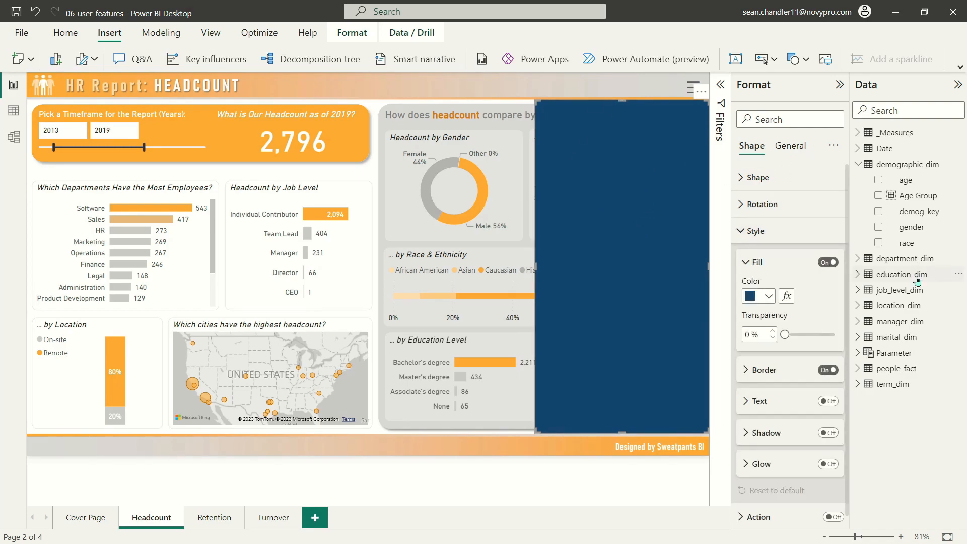
{"action": "left_click", "coordinate": [762, 297]}
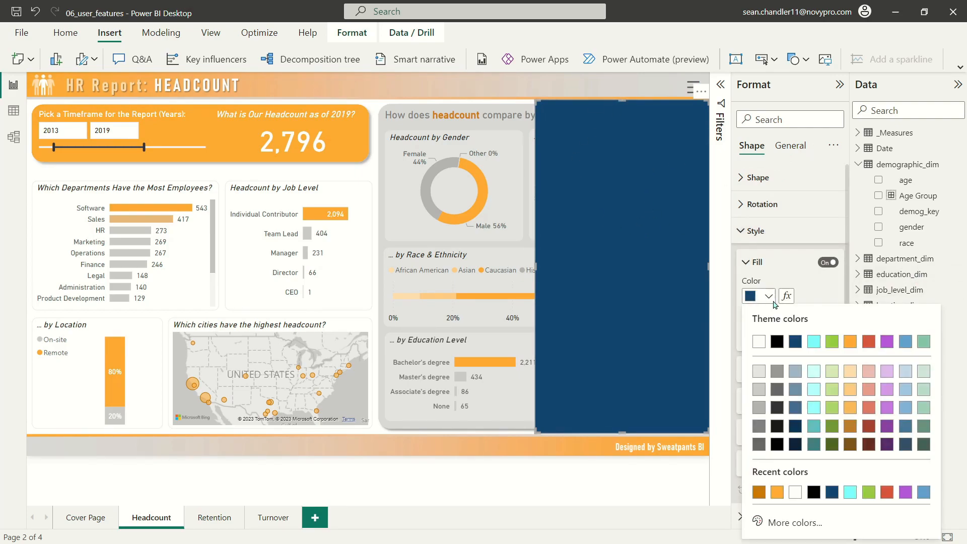
{"action": "left_click", "coordinate": [775, 429]}
{"action": "double_click", "coordinate": [745, 335]}
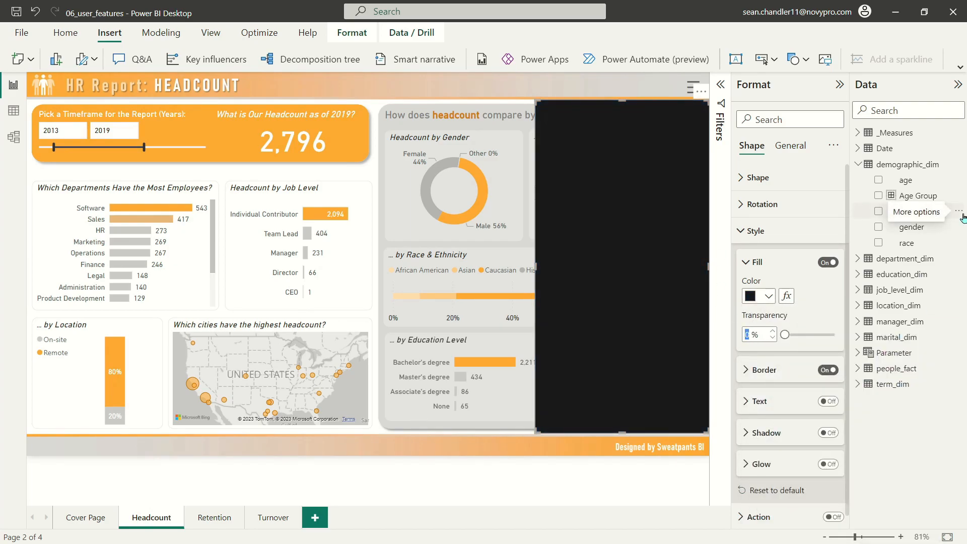
{"action": "type", "text": "20"}
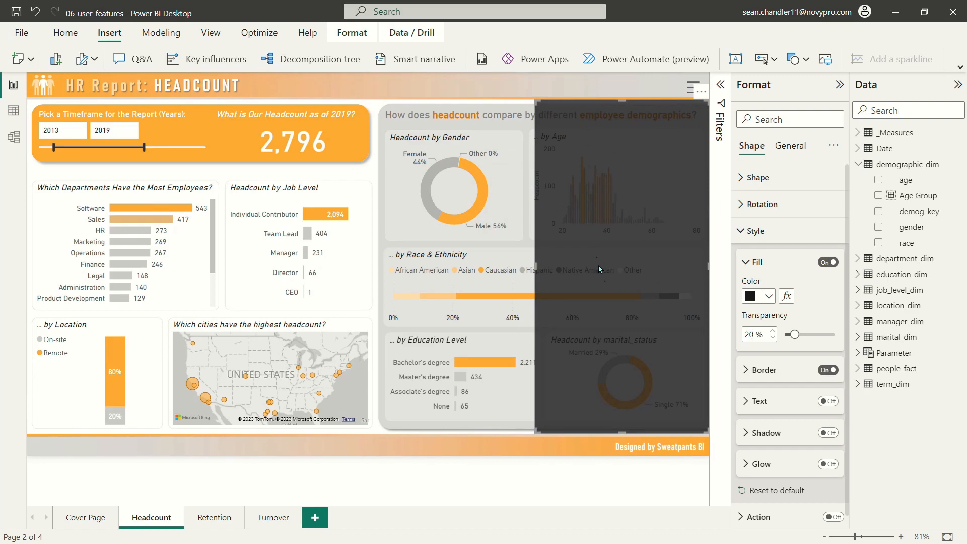
{"action": "left_click", "coordinate": [615, 495]}
{"action": "left_click", "coordinate": [621, 367]}
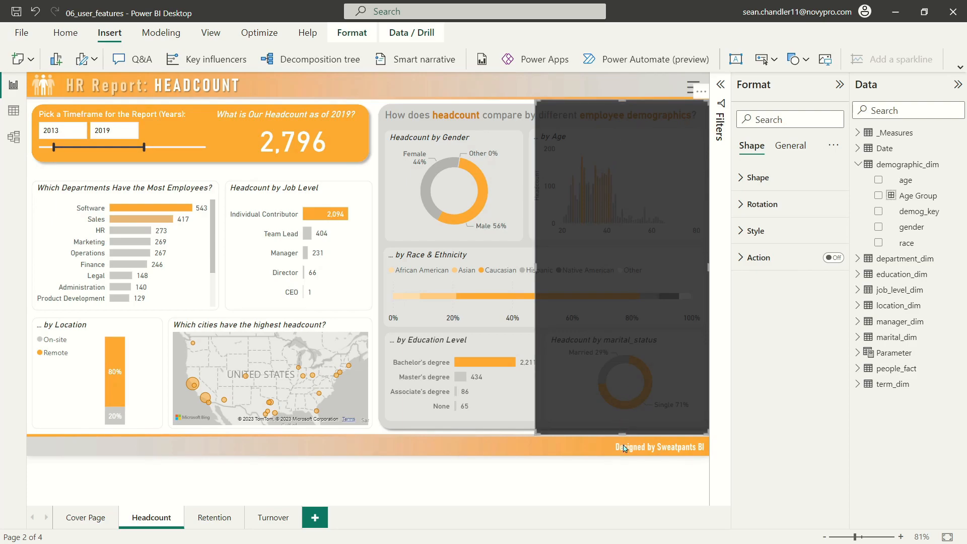
{"action": "left_click", "coordinate": [615, 493]}
{"action": "left_click", "coordinate": [637, 276]}
Add a slicer for the demographic_dim Age Group field, sized to fit across the top of the dark panel.
{"action": "left_click", "coordinate": [557, 88]}
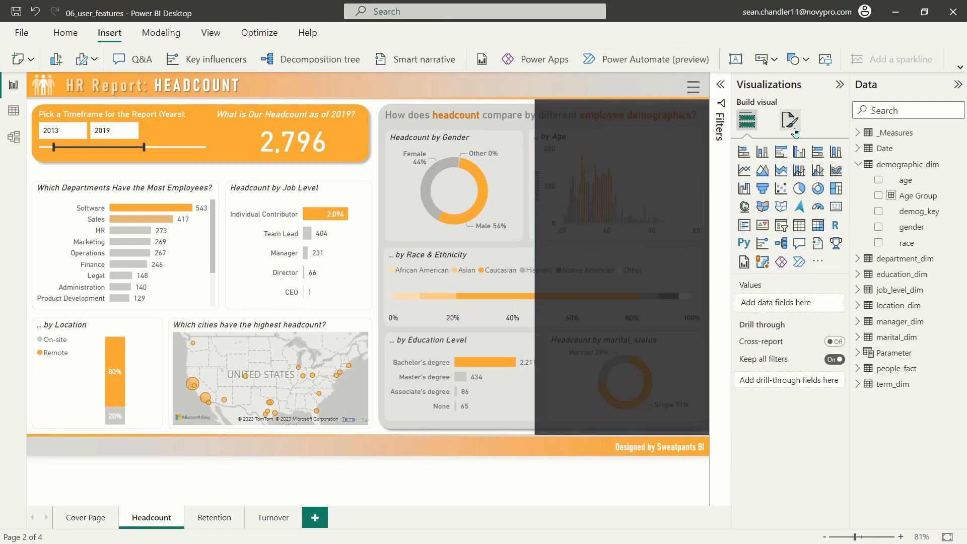
{"action": "left_click", "coordinate": [782, 231]}
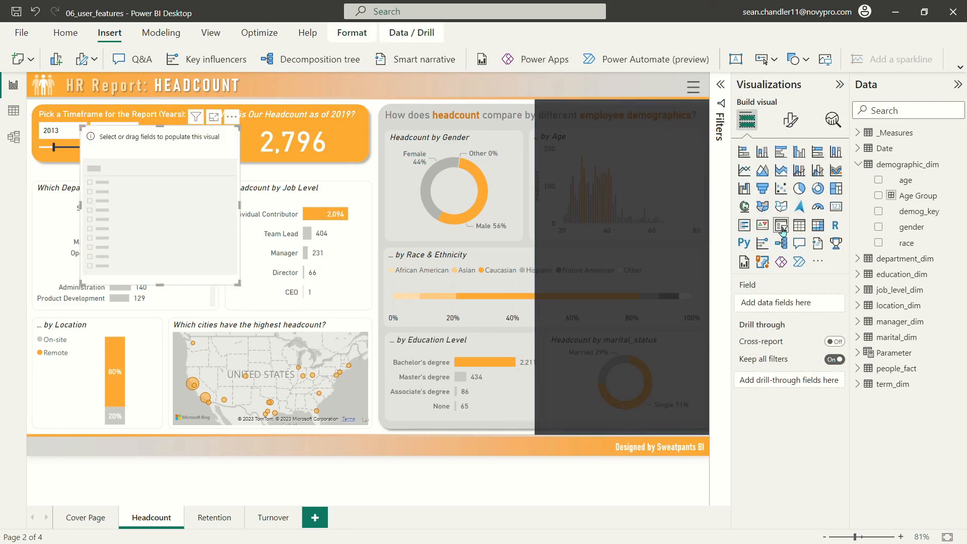
{"action": "left_click_drag", "start_coordinate": [133, 146], "coordinate": [595, 145]}
{"action": "left_click_drag", "start_coordinate": [622, 262], "coordinate": [620, 155]}
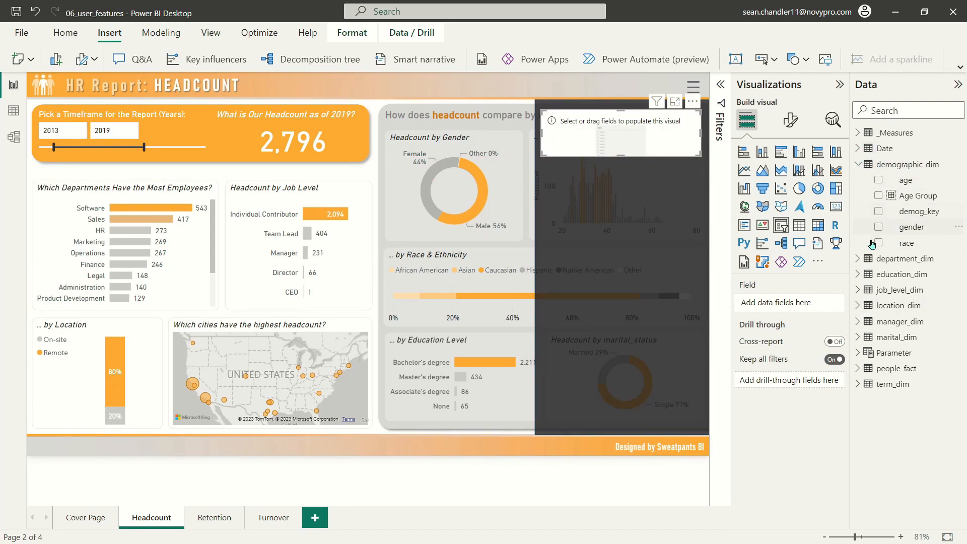
{"action": "left_click_drag", "start_coordinate": [918, 195], "coordinate": [799, 302]}
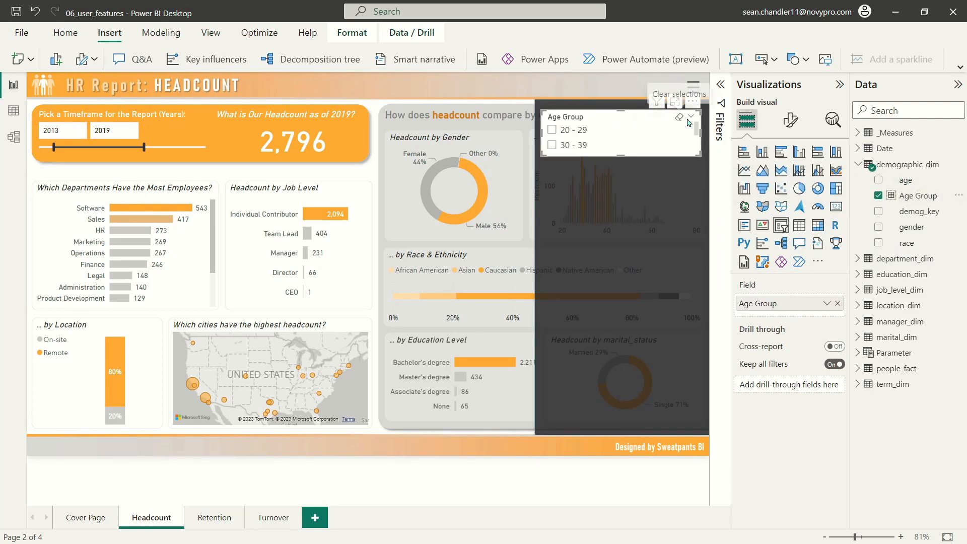
Set the Age Group slicer's style to Dropdown and turn off its background effect.
{"action": "left_click", "coordinate": [790, 121]}
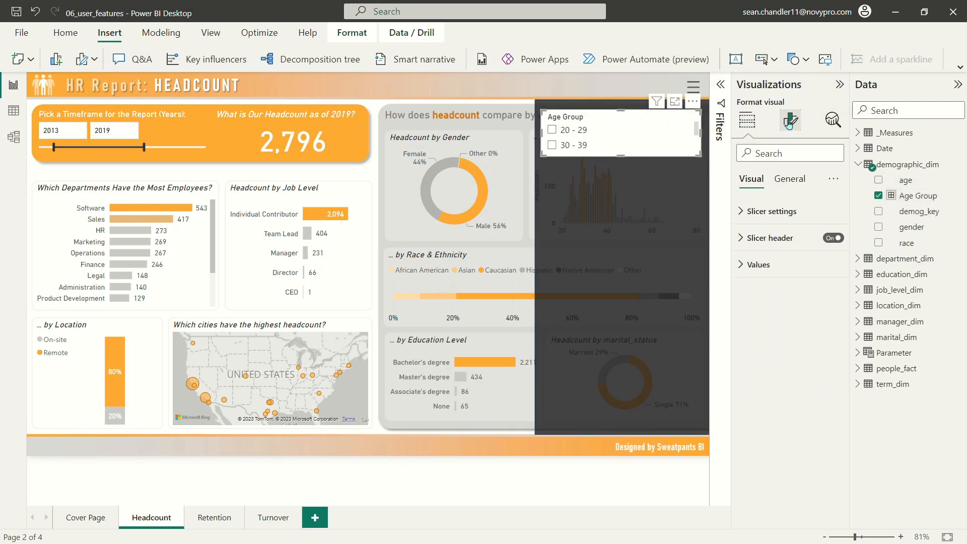
{"action": "left_click", "coordinate": [775, 220]}
{"action": "left_click", "coordinate": [798, 277]}
{"action": "left_click", "coordinate": [785, 324]}
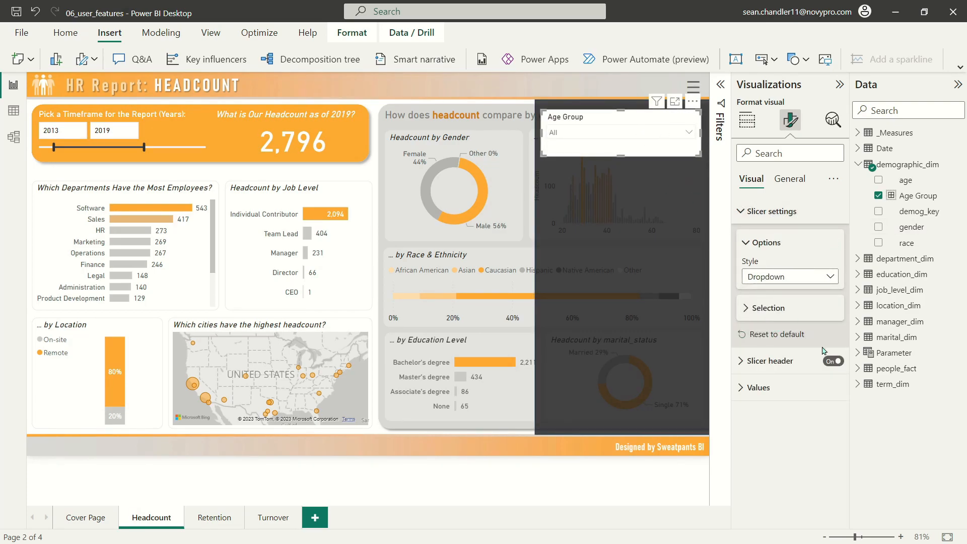
{"action": "left_click", "coordinate": [789, 179]}
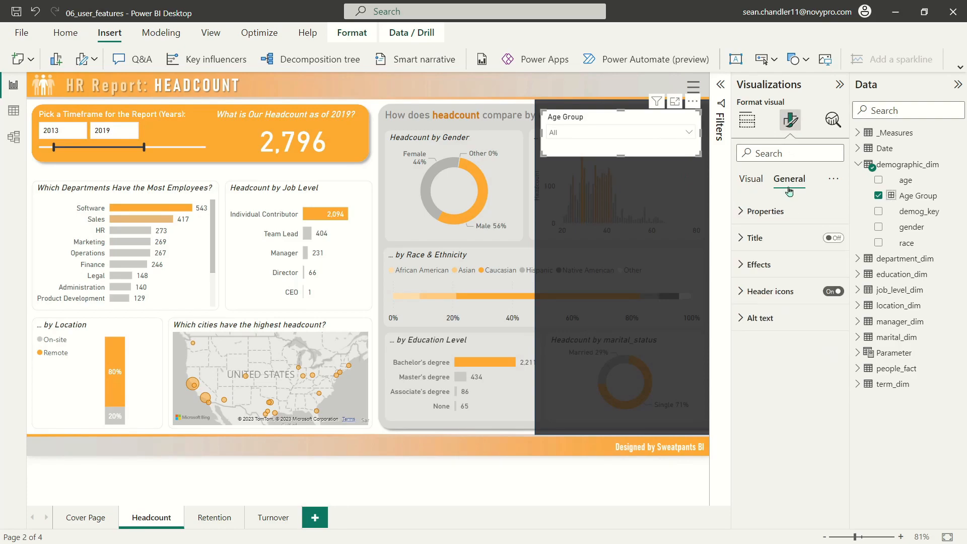
{"action": "left_click", "coordinate": [754, 260]}
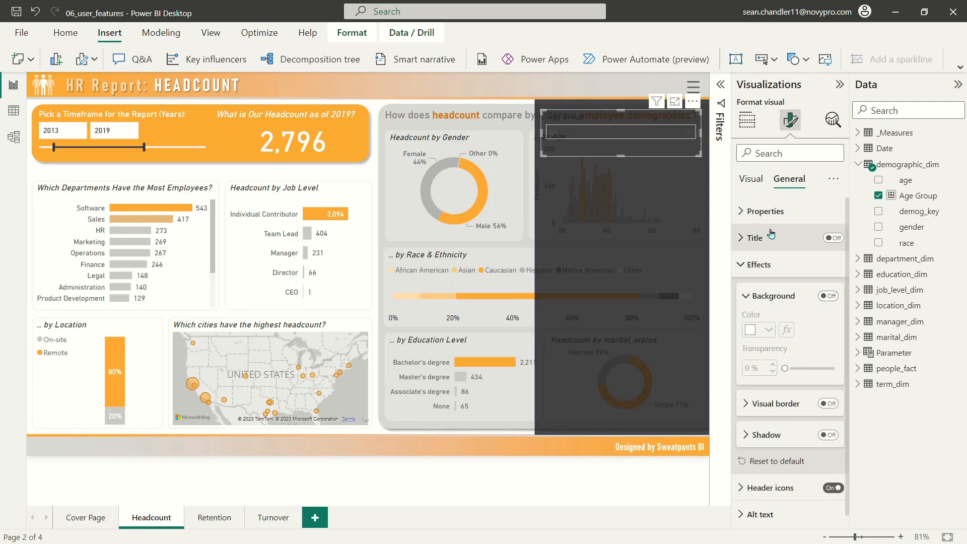
Set the background color of the Age Group slicer's values to white.
{"action": "left_click", "coordinate": [748, 180]}
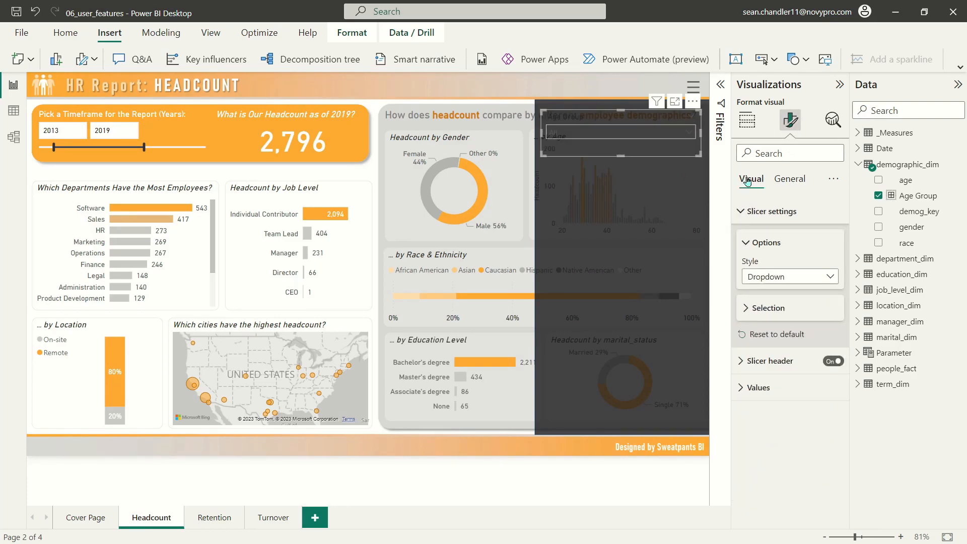
{"action": "left_click", "coordinate": [762, 387]}
{"action": "scroll", "coordinate": [781, 366], "scroll_direction": "down", "scroll_amount": 3}
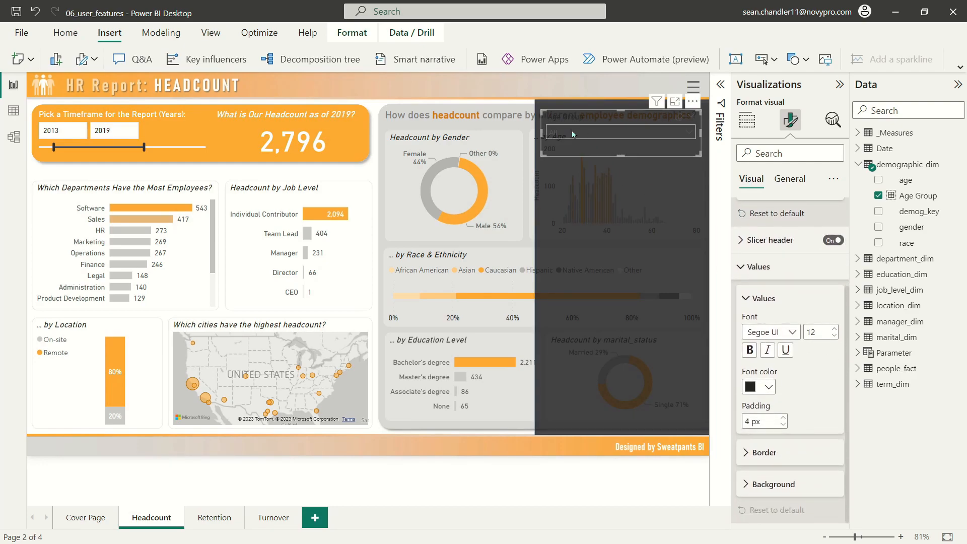
{"action": "left_click", "coordinate": [746, 481]}
{"action": "scroll", "coordinate": [760, 473], "scroll_direction": "down", "scroll_amount": 1}
{"action": "left_click", "coordinate": [768, 484]}
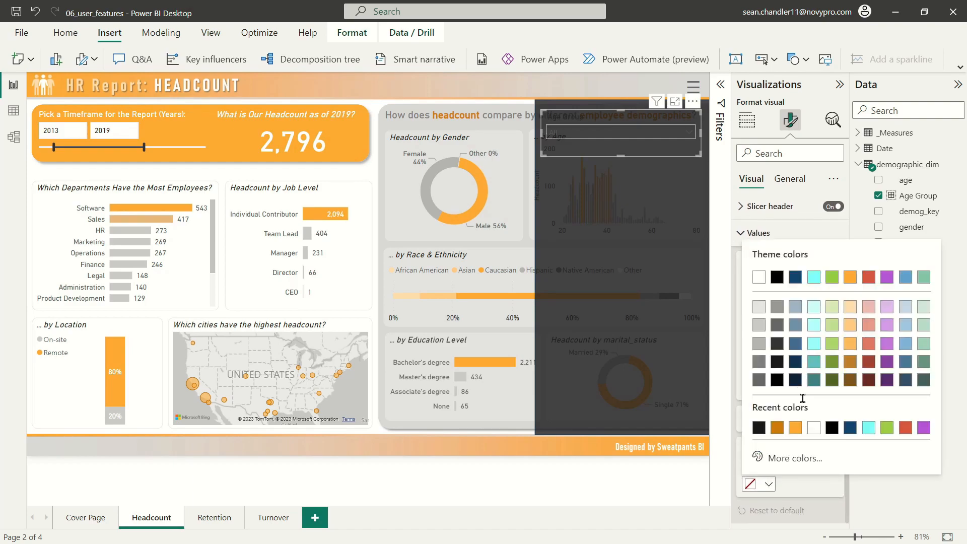
{"action": "left_click", "coordinate": [757, 277]}
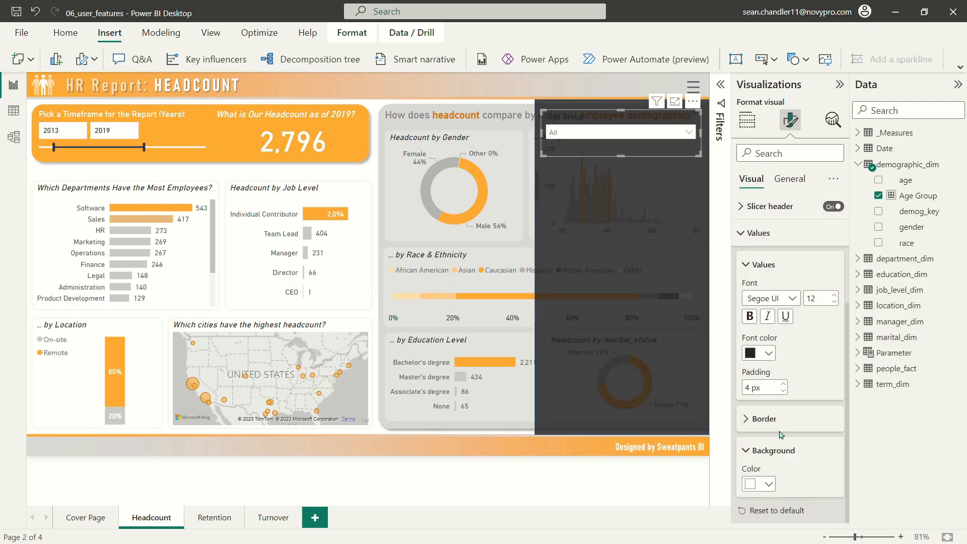
Set the font of the Age Group slicer's values to DIN at size 14.
{"action": "left_click", "coordinate": [776, 299]}
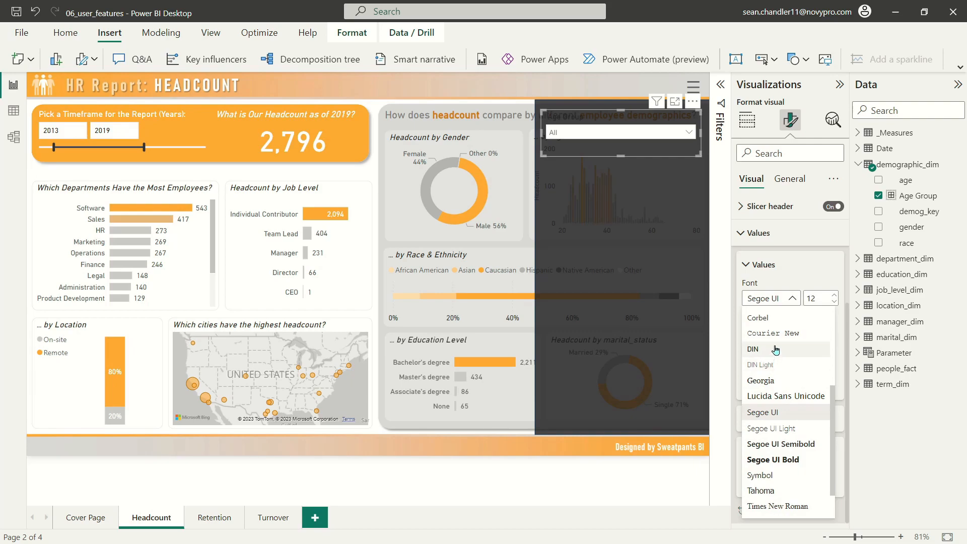
{"action": "left_click", "coordinate": [768, 349]}
{"action": "left_click", "coordinate": [835, 295]}
{"action": "left_click", "coordinate": [834, 295]}
{"action": "left_click", "coordinate": [834, 295]}
{"action": "left_click", "coordinate": [834, 302]}
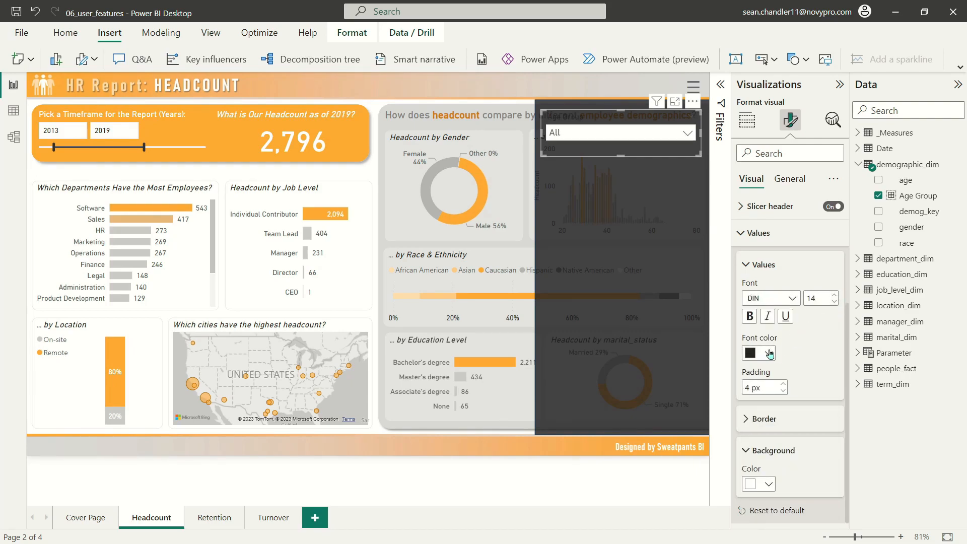
Make the Age Group slicer's header text white at size 14, and check that the dropdown opens and closes.
{"action": "left_click", "coordinate": [758, 234]}
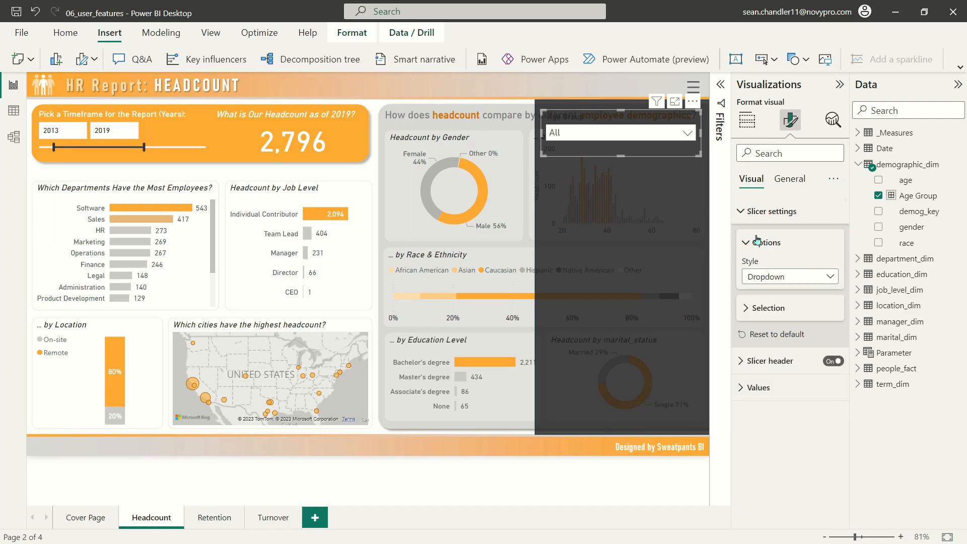
{"action": "left_click", "coordinate": [768, 361]}
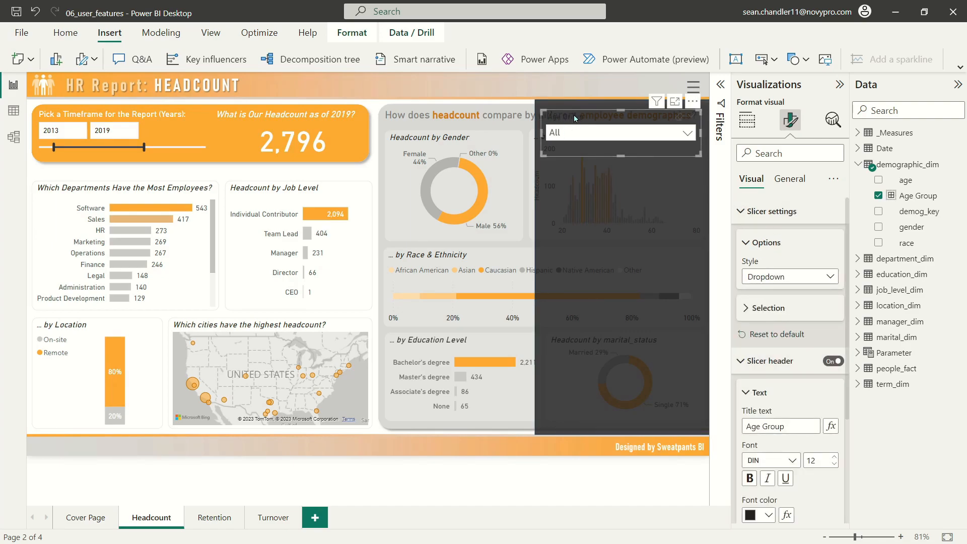
{"action": "scroll", "coordinate": [769, 335], "scroll_direction": "down", "scroll_amount": 3}
{"action": "left_click", "coordinate": [769, 362]}
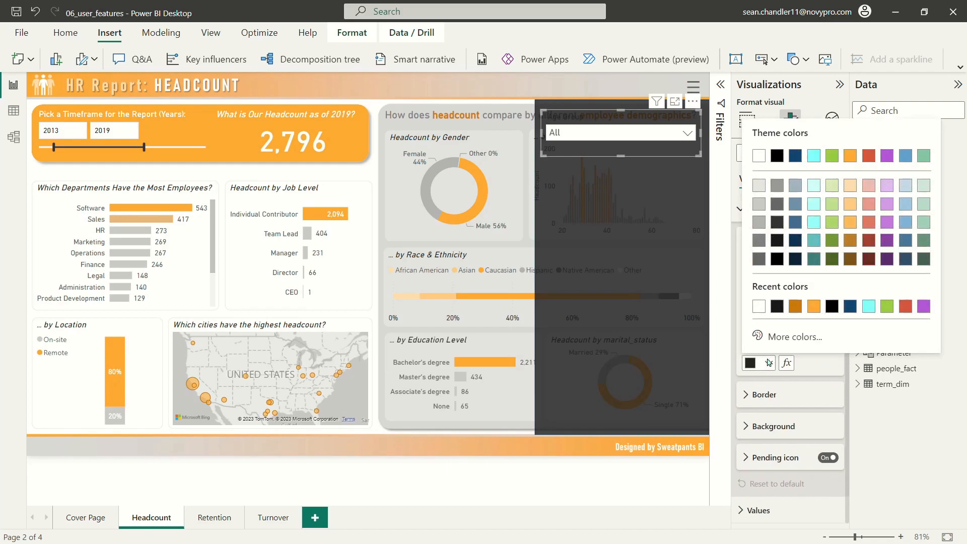
{"action": "left_click", "coordinate": [759, 156]}
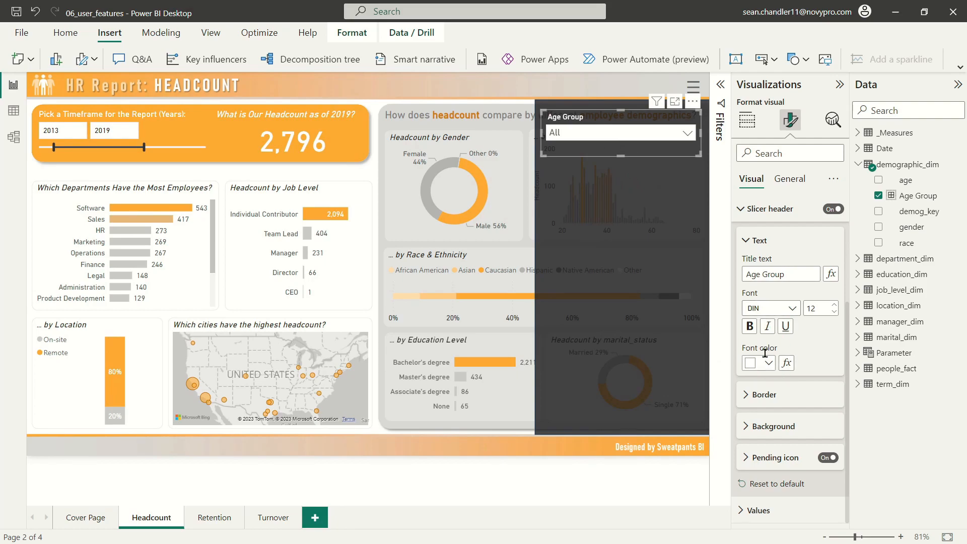
{"action": "left_click", "coordinate": [834, 306]}
{"action": "left_click", "coordinate": [834, 306]}
{"action": "left_click", "coordinate": [662, 135]}
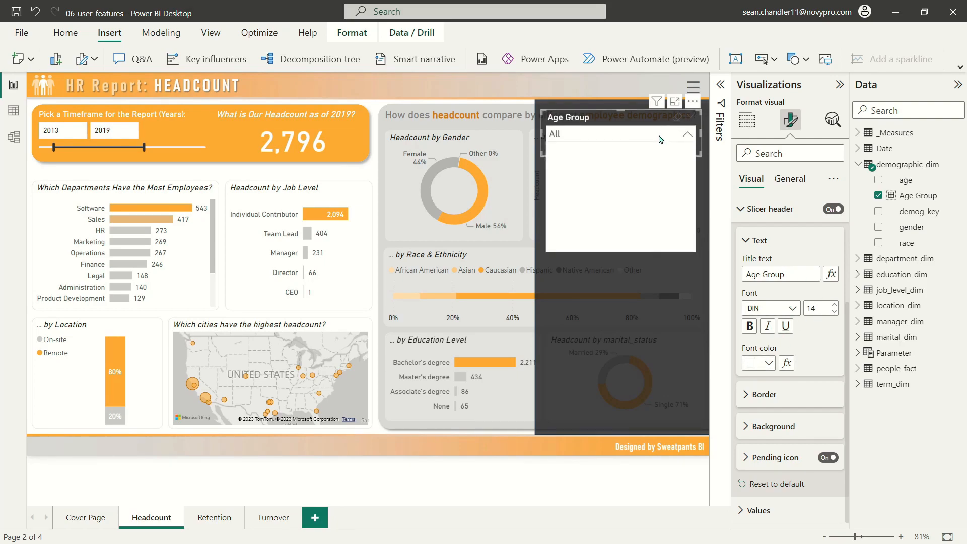
{"action": "left_click", "coordinate": [637, 136]}
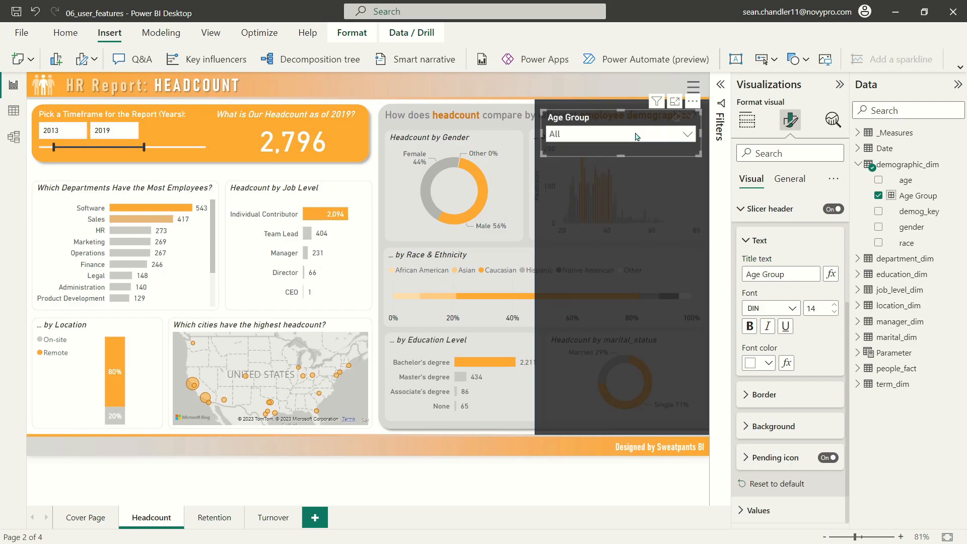
Turn off Multi-select with CTRL for the Age Group slicer, test selecting age groups, and enable the "Select all" option.
{"action": "left_click", "coordinate": [767, 209]}
{"action": "left_click", "coordinate": [768, 308]}
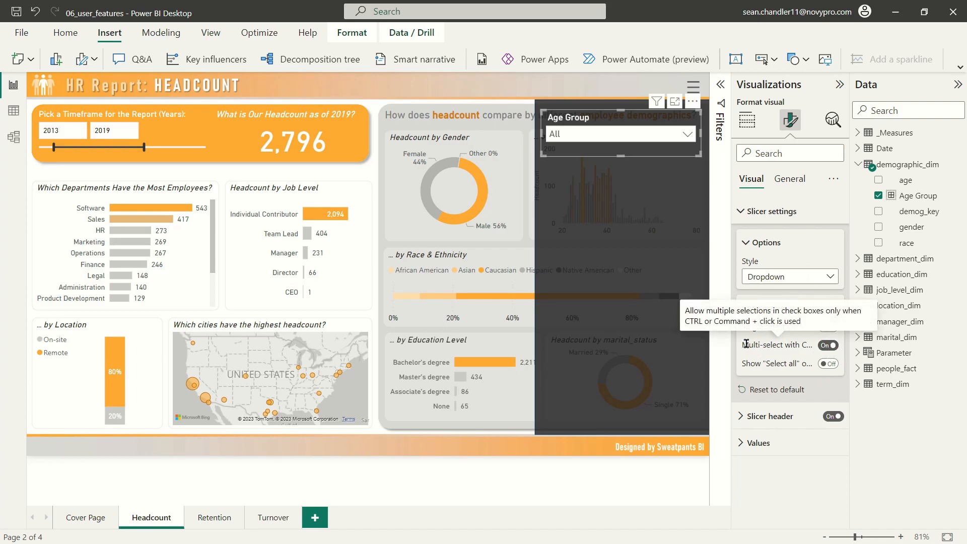
{"action": "left_click", "coordinate": [828, 346]}
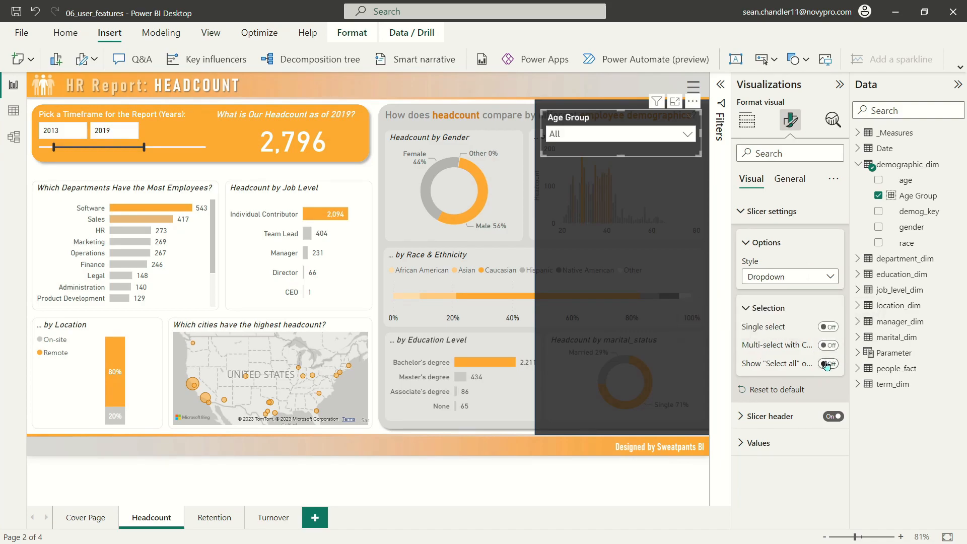
{"action": "left_click", "coordinate": [611, 131]}
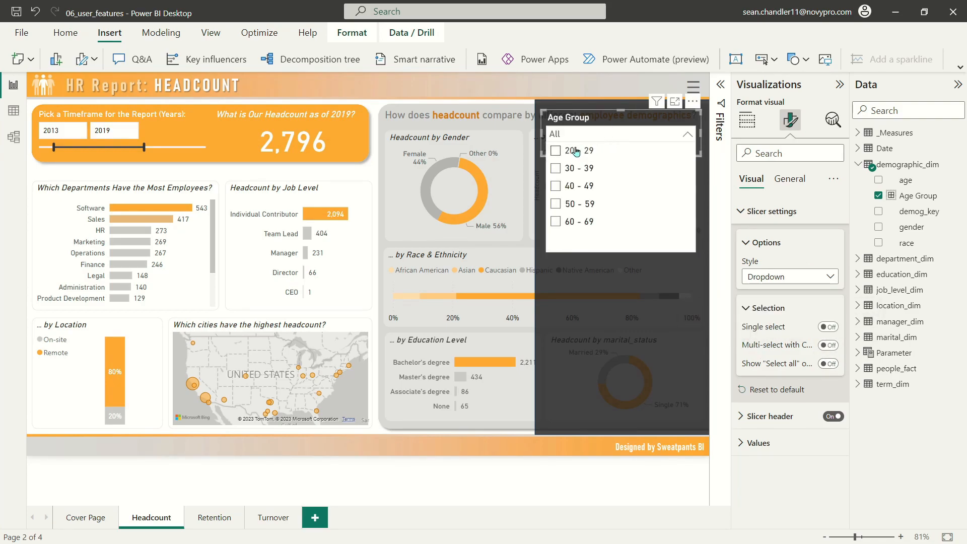
{"action": "left_click", "coordinate": [576, 151]}
{"action": "left_click", "coordinate": [579, 168]}
{"action": "left_click", "coordinate": [579, 168]}
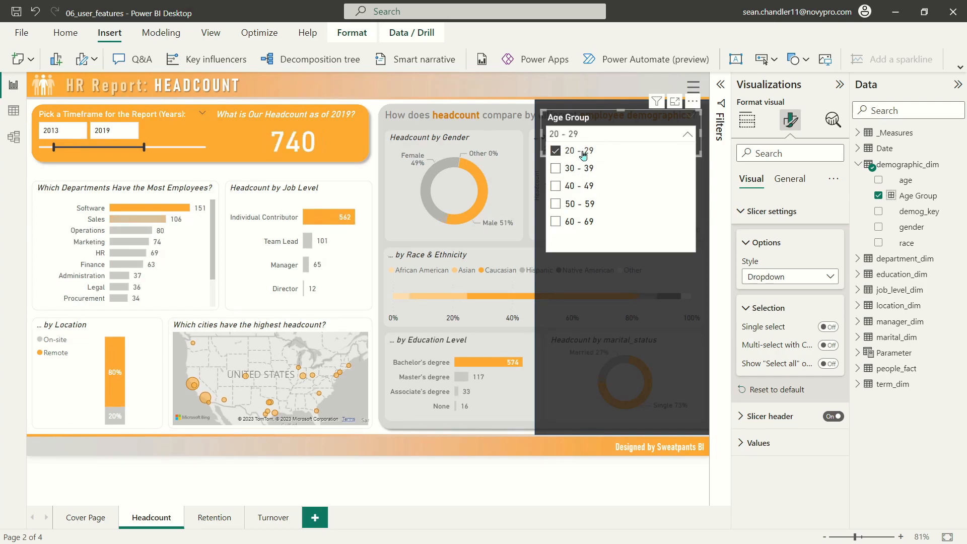
{"action": "left_click", "coordinate": [583, 154]}
{"action": "left_click", "coordinate": [780, 256]}
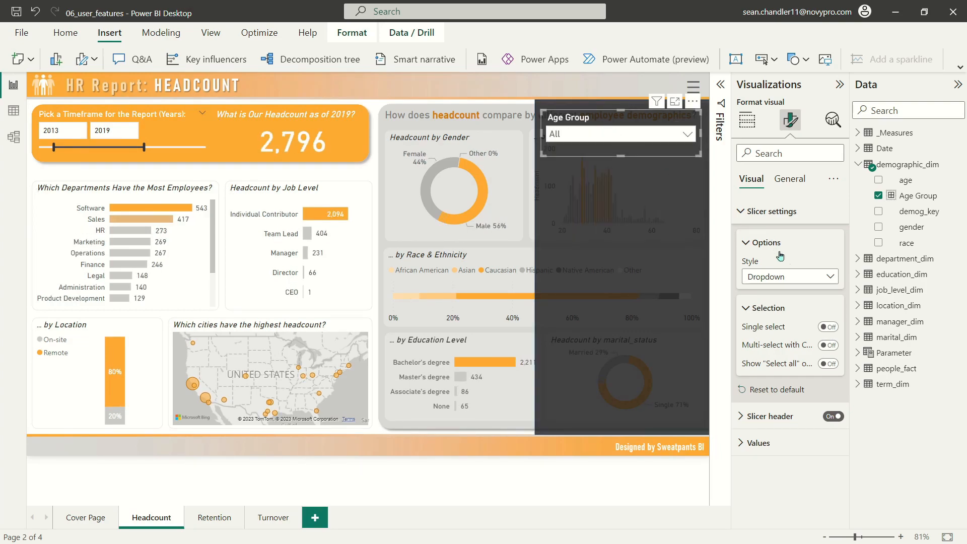
{"action": "left_click", "coordinate": [828, 365]}
Duplicate the Age Group slicer until seven copies are stacked down the panel, with the last one at the panel's bottom.
{"action": "left_click_drag", "start_coordinate": [624, 122], "coordinate": [607, 196]}
{"action": "left_click", "coordinate": [587, 119], "text": "ctrl"}
{"action": "left_click", "coordinate": [587, 160], "text": "ctrl"}
{"action": "key", "text": "ctrl+c"}
{"action": "key", "text": "ctrl+v"}
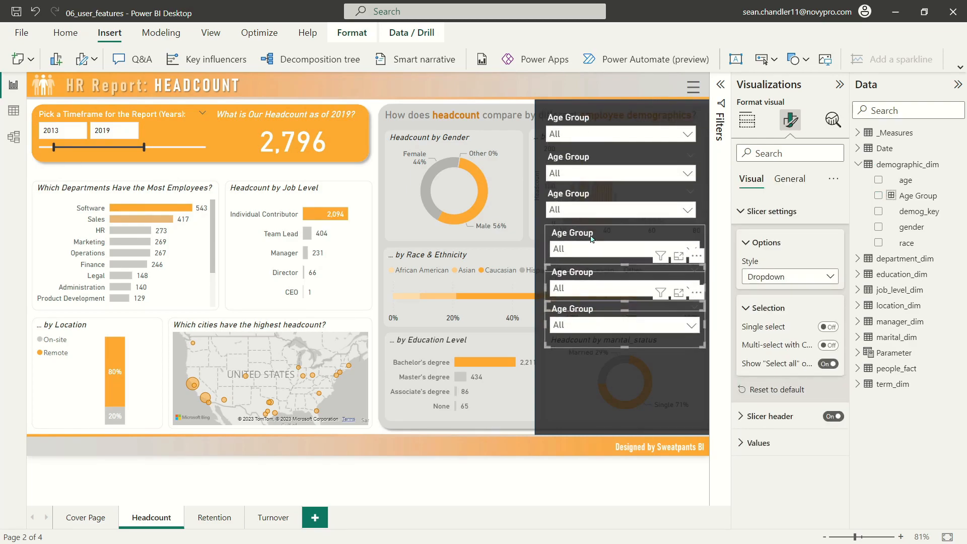
{"action": "left_click_drag", "start_coordinate": [599, 186], "coordinate": [598, 397]}
Select the stacked Age Group slicers in the panel, distribute them vertically, and clear the multiple selection.
{"action": "left_click_drag", "start_coordinate": [541, 85], "coordinate": [706, 467]}
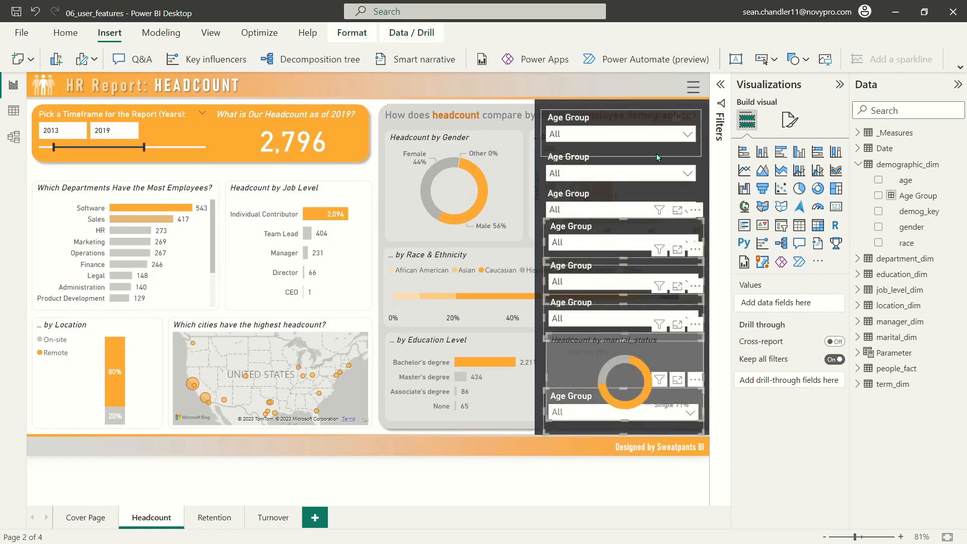
{"action": "left_click", "coordinate": [595, 198], "text": "ctrl"}
{"action": "left_click", "coordinate": [587, 159], "text": "ctrl"}
{"action": "left_click", "coordinate": [589, 120], "text": "ctrl"}
{"action": "left_click", "coordinate": [351, 32]}
{"action": "left_click", "coordinate": [617, 59]}
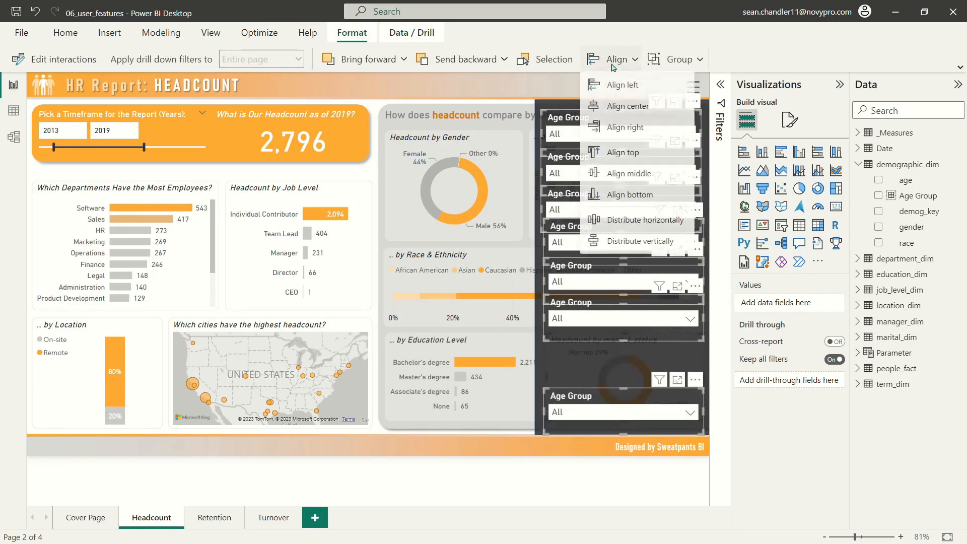
{"action": "left_click", "coordinate": [659, 242]}
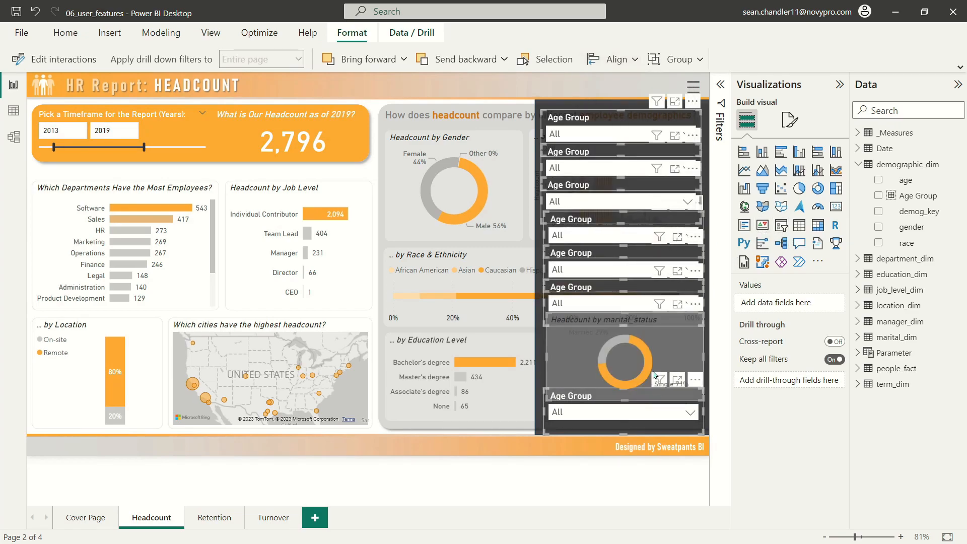
{"action": "left_click", "coordinate": [544, 471]}
{"action": "left_click", "coordinate": [562, 292]}
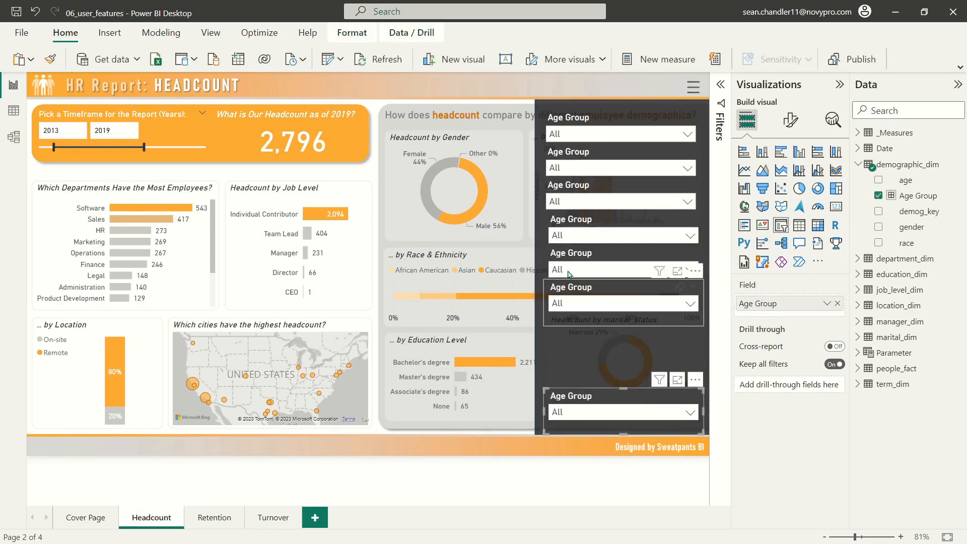
Select all seven Age Group slicers in the dark panel and distribute them vertically.
{"action": "left_click", "coordinate": [562, 266], "text": "ctrl"}
{"action": "left_click", "coordinate": [570, 220], "text": "ctrl"}
{"action": "left_click", "coordinate": [574, 186], "text": "ctrl"}
{"action": "left_click", "coordinate": [579, 156], "text": "ctrl"}
{"action": "left_click", "coordinate": [580, 118], "text": "ctrl"}
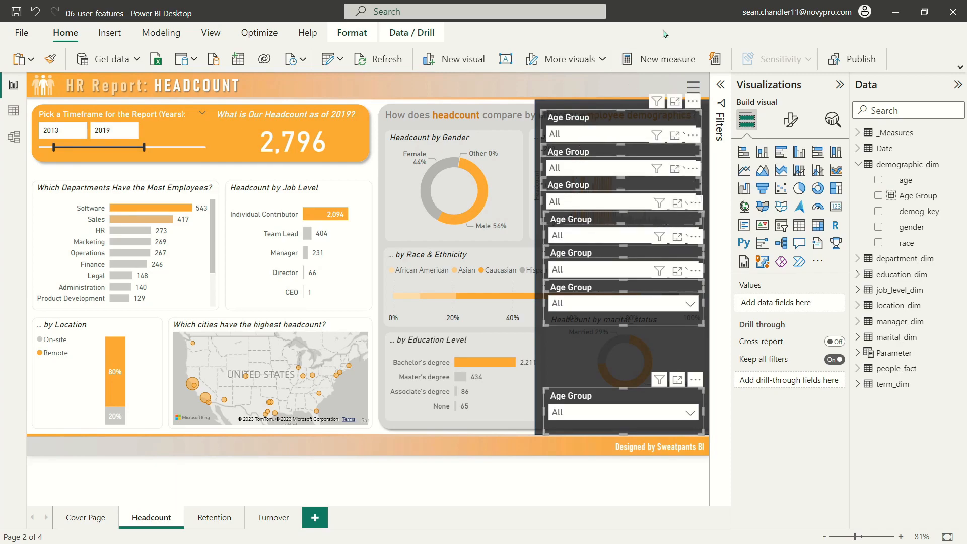
{"action": "left_click", "coordinate": [351, 33]}
{"action": "left_click", "coordinate": [620, 59]}
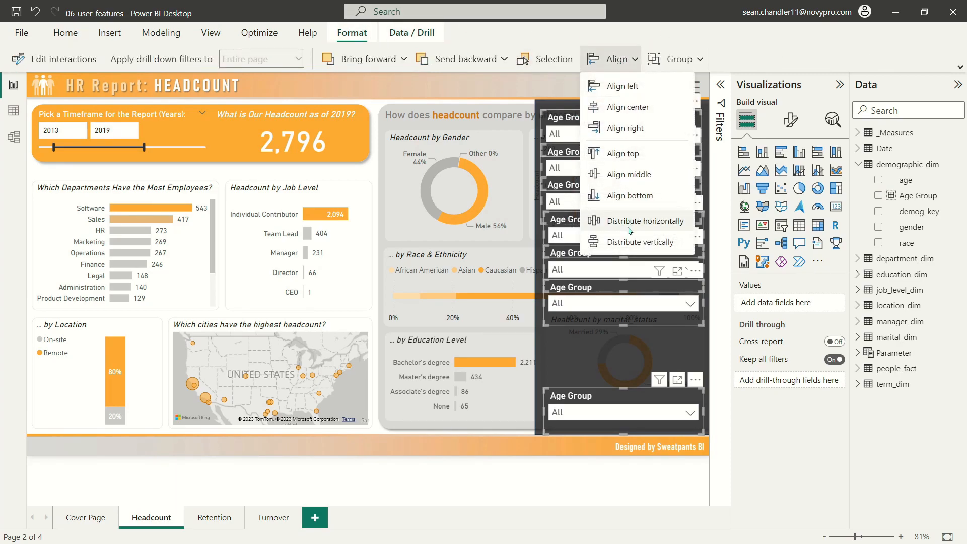
{"action": "left_click", "coordinate": [627, 361]}
Left-align the seven selected Age Group slicers and clear the multiple selection.
{"action": "left_click", "coordinate": [624, 65]}
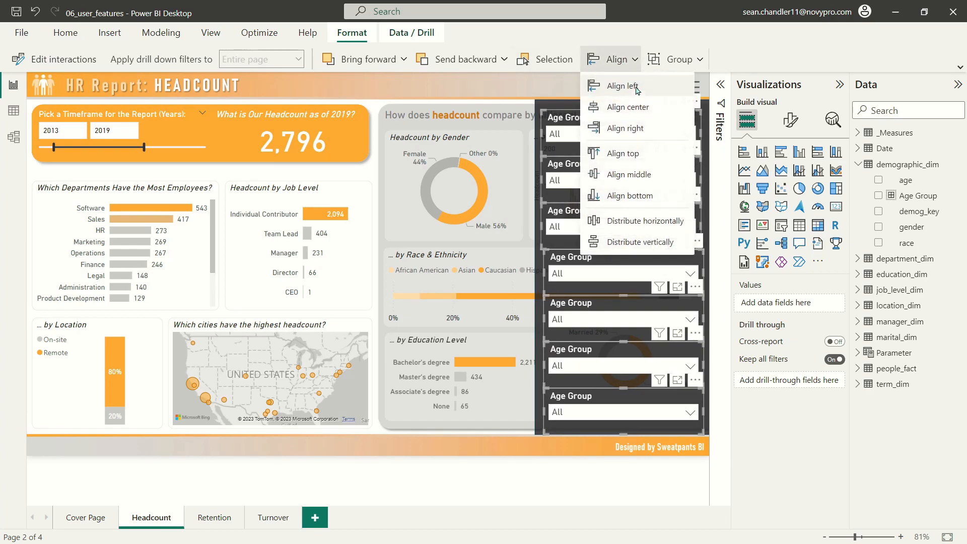
{"action": "left_click", "coordinate": [622, 83]}
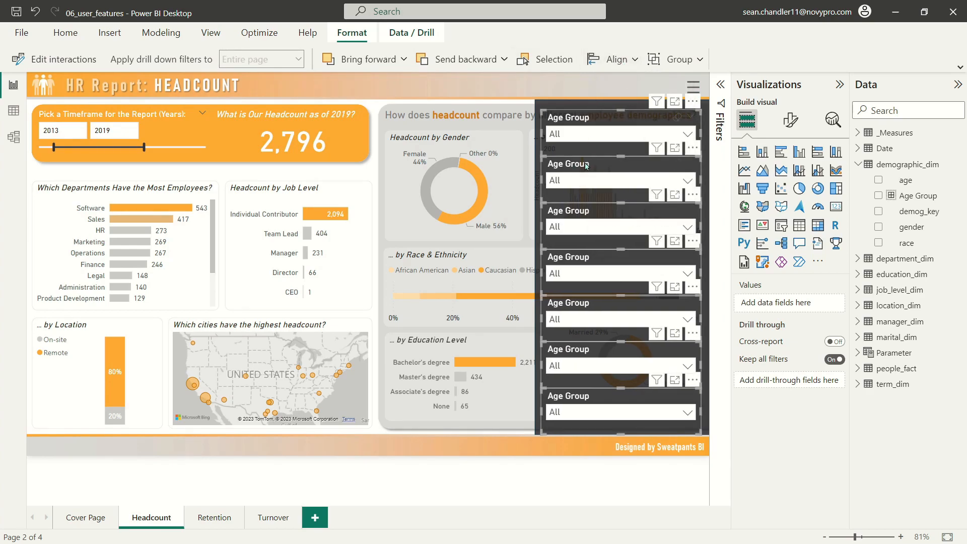
{"action": "left_click", "coordinate": [593, 146]}
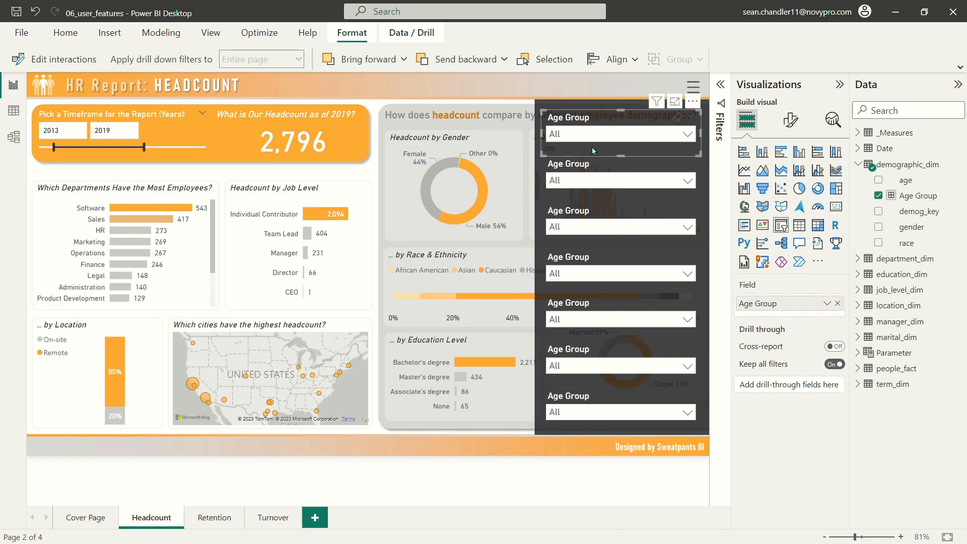
Replace the Age Group field with gender in the panel's second slicer and with race in the third.
{"action": "left_click", "coordinate": [597, 194]}
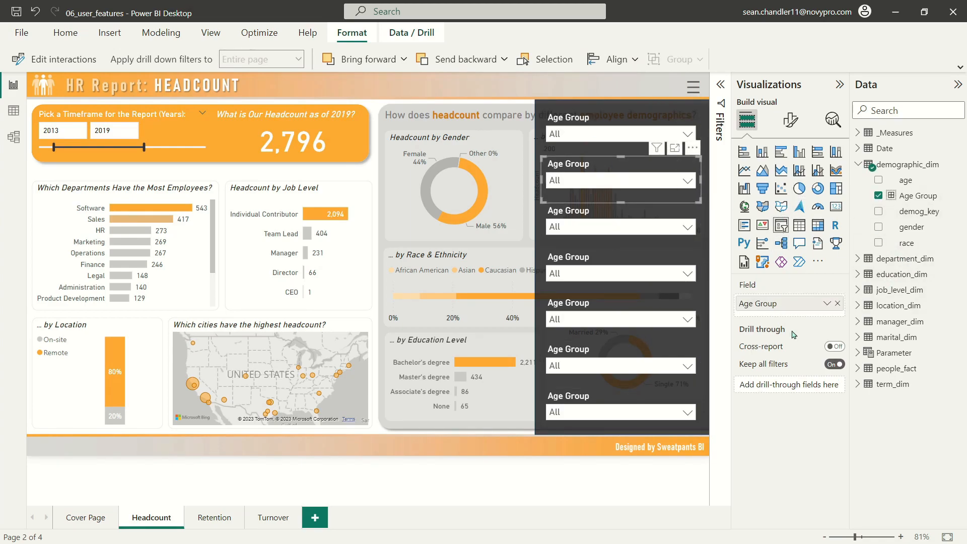
{"action": "left_click_drag", "start_coordinate": [912, 227], "coordinate": [765, 303]}
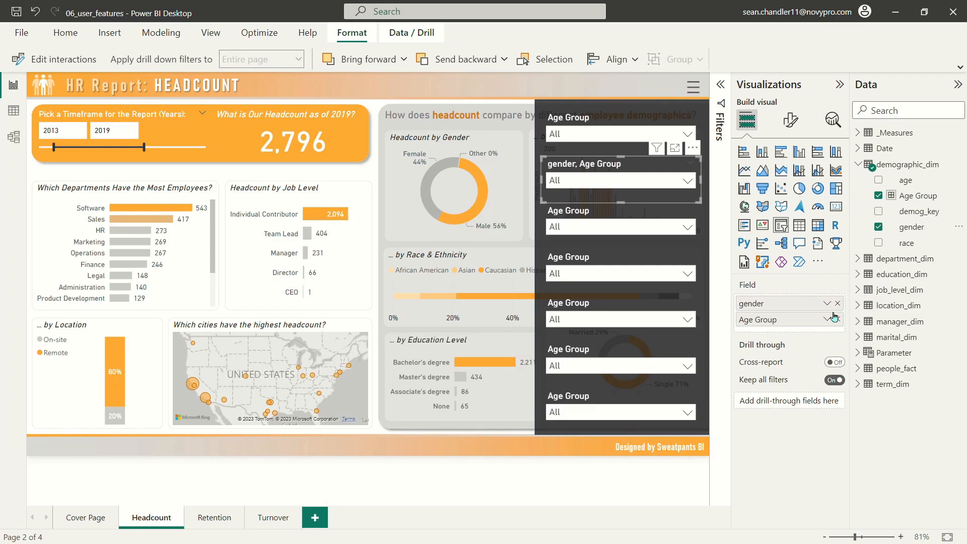
{"action": "left_click", "coordinate": [562, 222]}
{"action": "left_click_drag", "start_coordinate": [906, 243], "coordinate": [801, 304]}
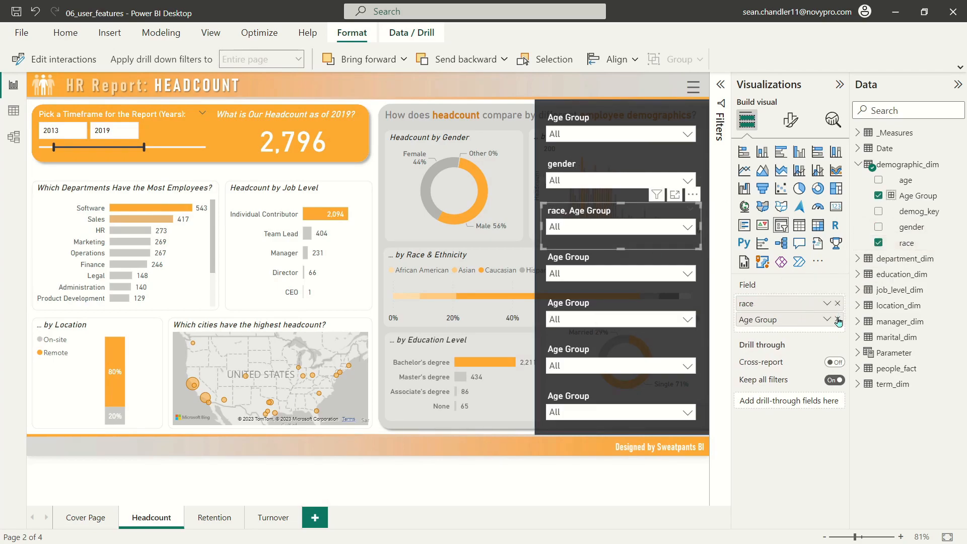
Replace the Age Group field with department in the fourth slicer and sub-department in the fifth, both from department_dim.
{"action": "left_click", "coordinate": [564, 258]}
{"action": "left_click", "coordinate": [859, 258]}
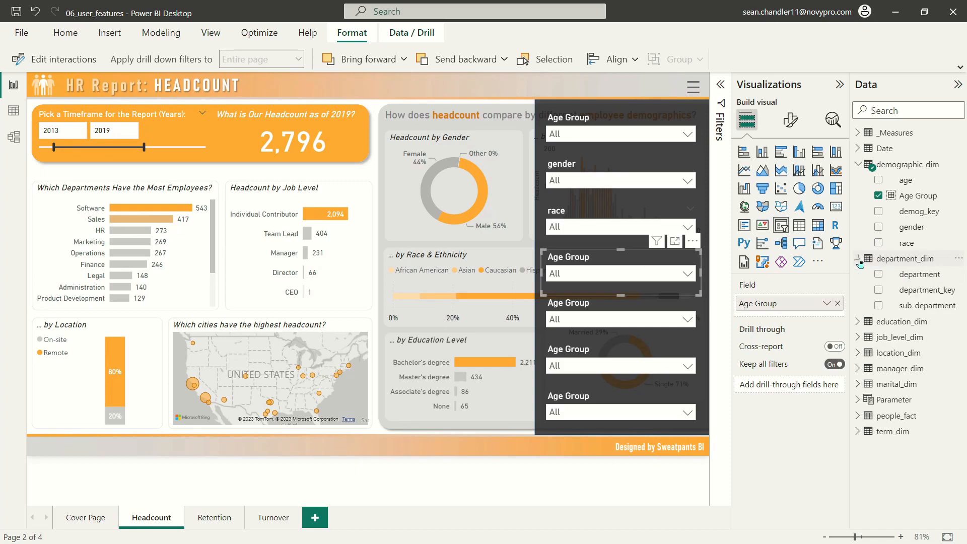
{"action": "left_click_drag", "start_coordinate": [919, 276], "coordinate": [791, 303]}
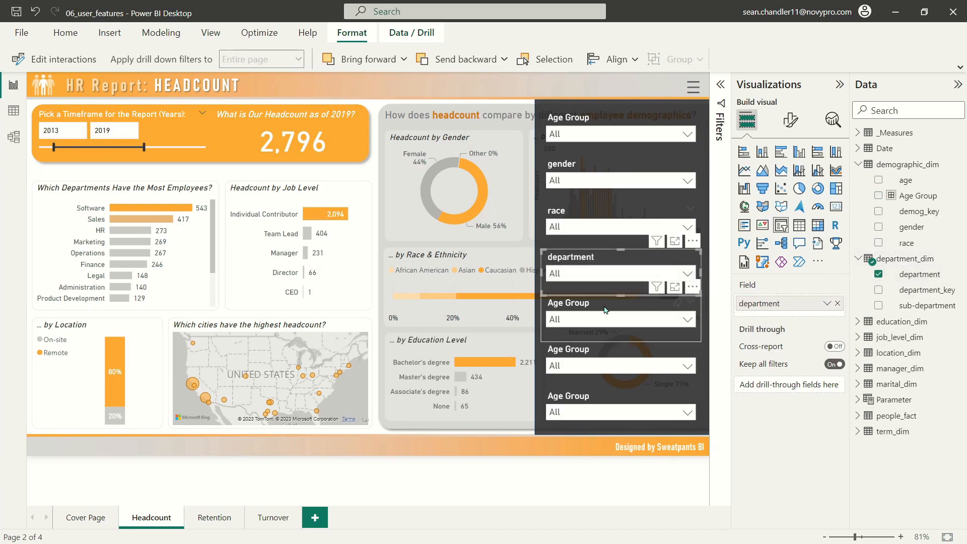
{"action": "left_click_drag", "start_coordinate": [923, 314], "coordinate": [794, 304]}
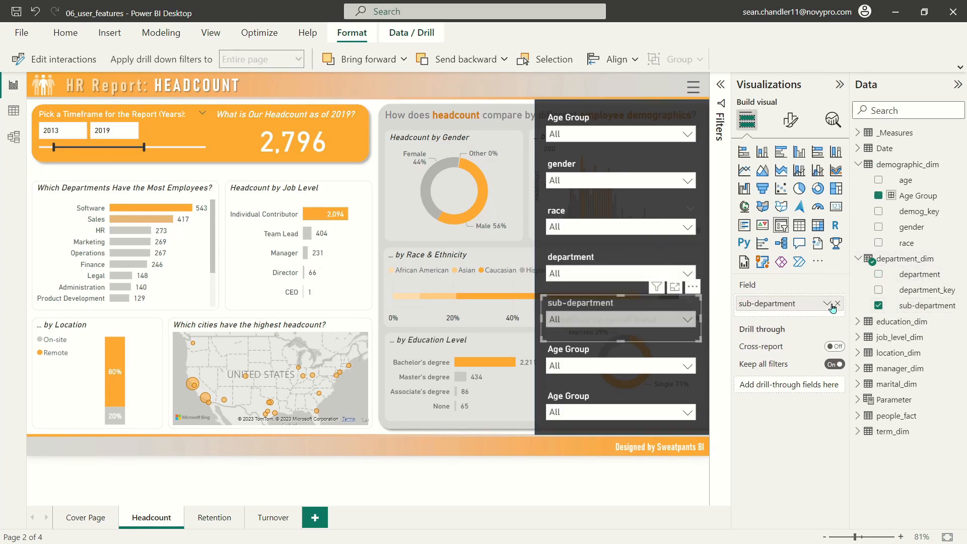
Replace the Age Group field with education in the sixth slicer and with job_level in the last one.
{"action": "left_click", "coordinate": [586, 352]}
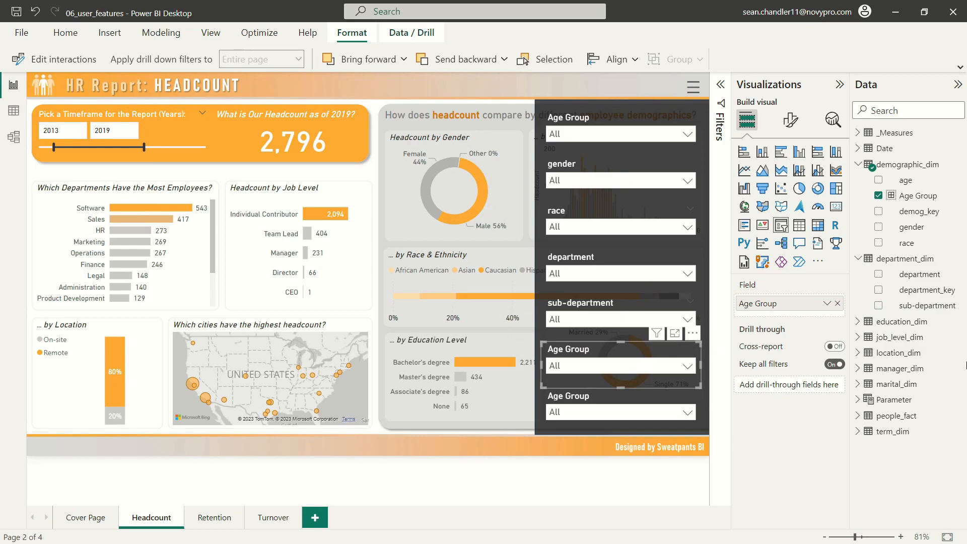
{"action": "left_click", "coordinate": [858, 321]}
{"action": "left_click_drag", "start_coordinate": [920, 337], "coordinate": [793, 304]}
{"action": "left_click", "coordinate": [838, 319]}
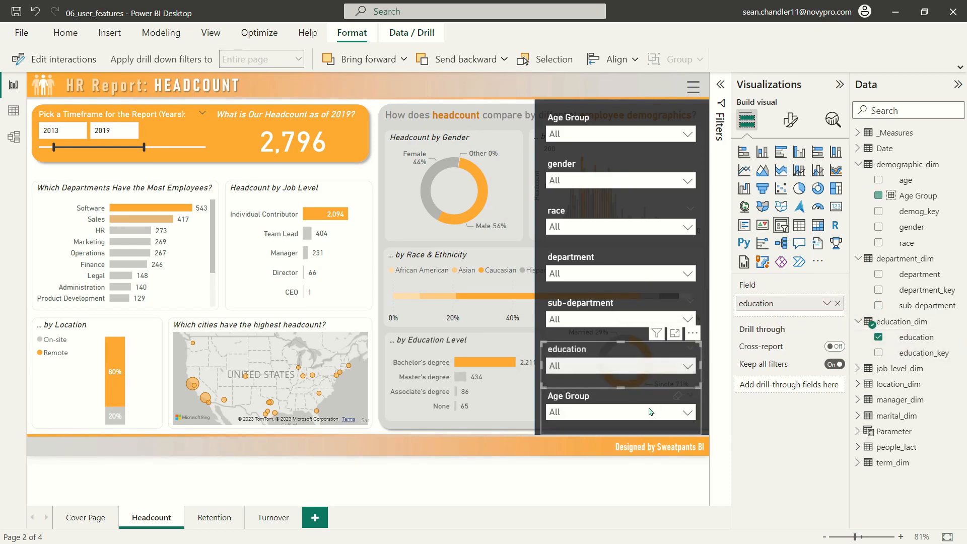
{"action": "left_click", "coordinate": [858, 368]}
{"action": "left_click_drag", "start_coordinate": [914, 384], "coordinate": [791, 323]}
{"action": "left_click", "coordinate": [838, 303]}
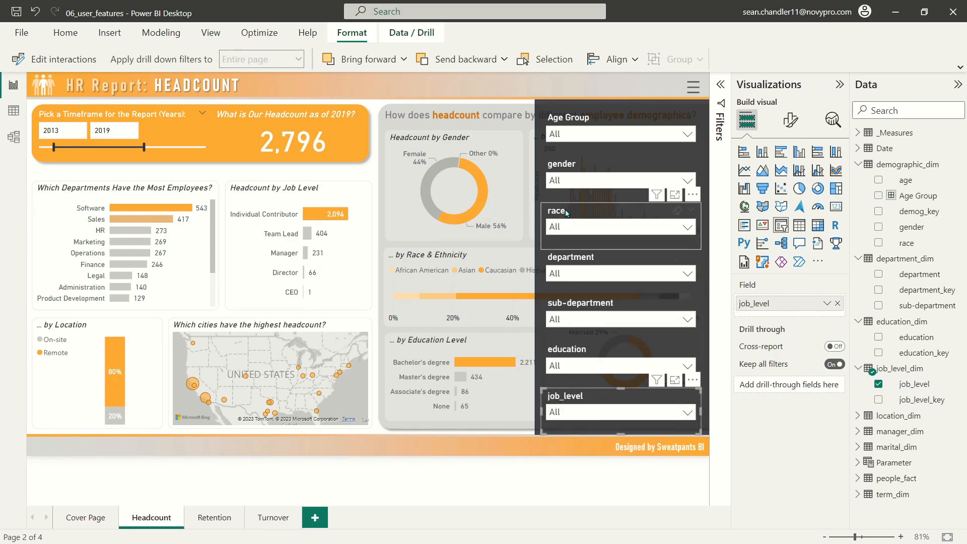
Rename the gender slicer's field for this visual as "Gender" and the race slicer's field as "Race".
{"action": "left_click", "coordinate": [564, 168]}
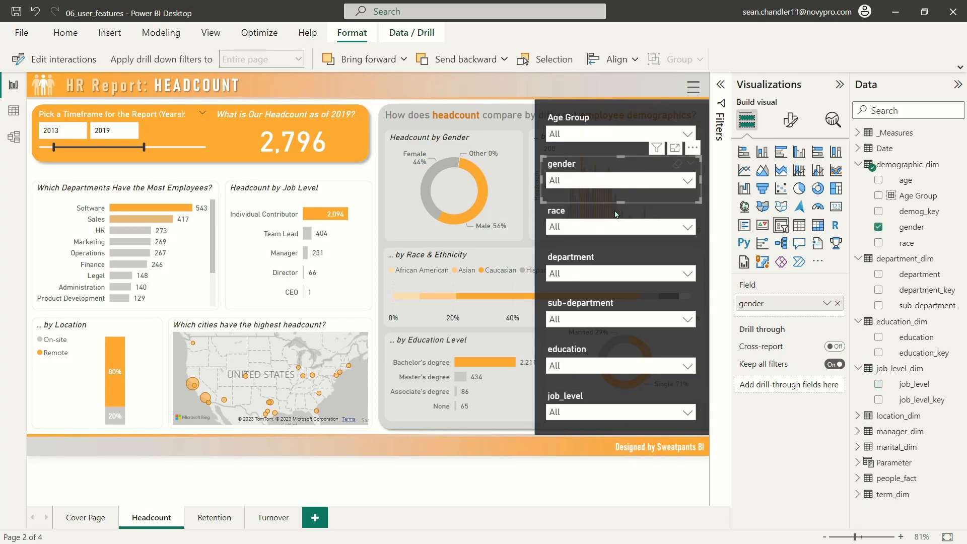
{"action": "double_click", "coordinate": [755, 312]}
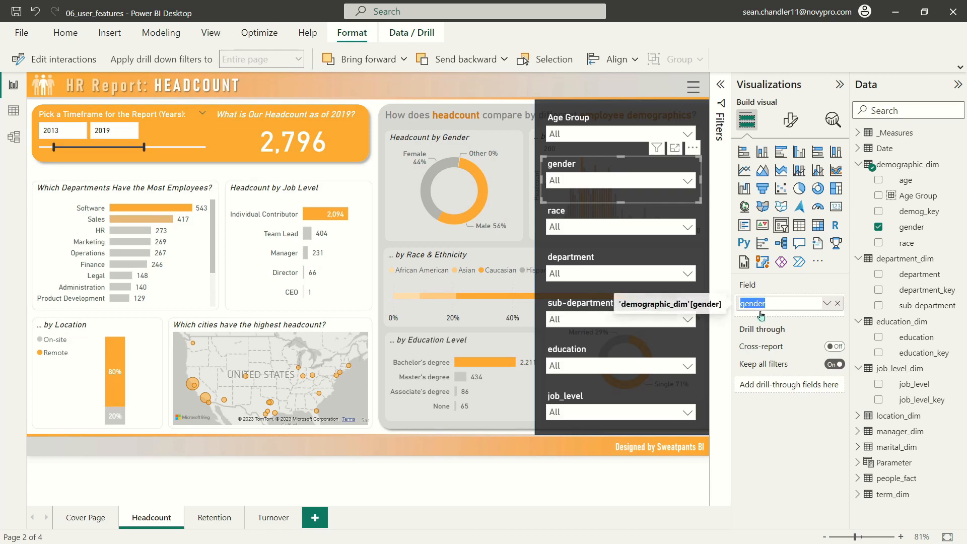
{"action": "type", "text": "Gender"}
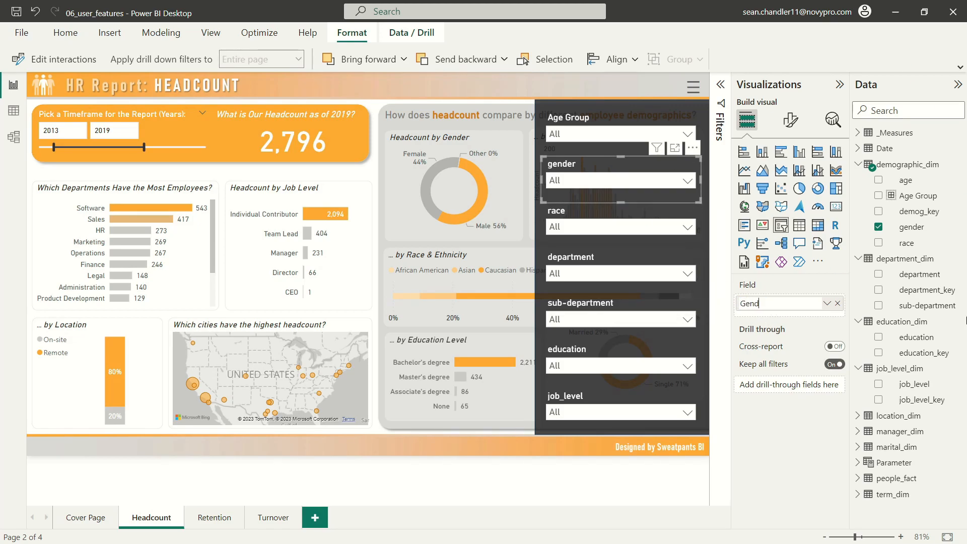
{"action": "key", "text": "Return"}
{"action": "left_click", "coordinate": [592, 221]}
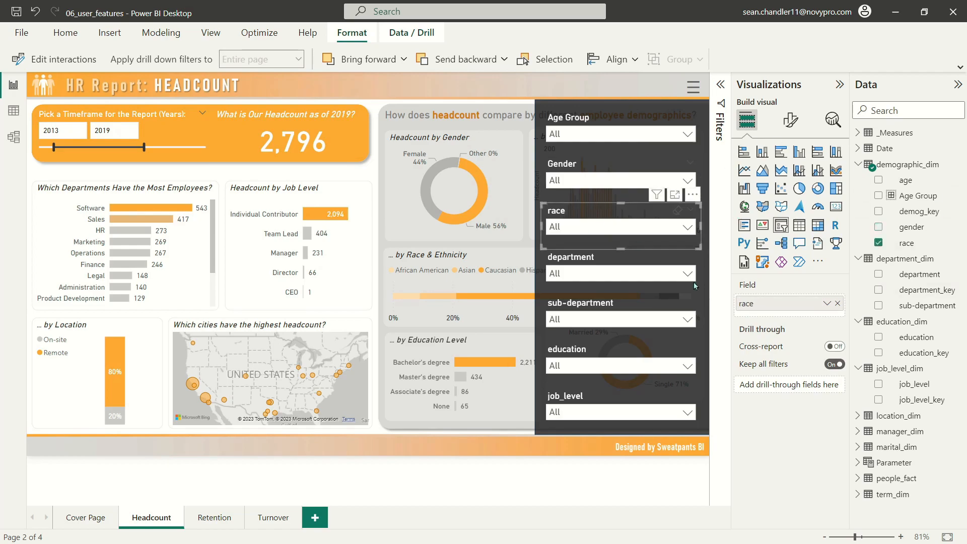
{"action": "double_click", "coordinate": [754, 304]}
{"action": "type", "text": "Rac"}
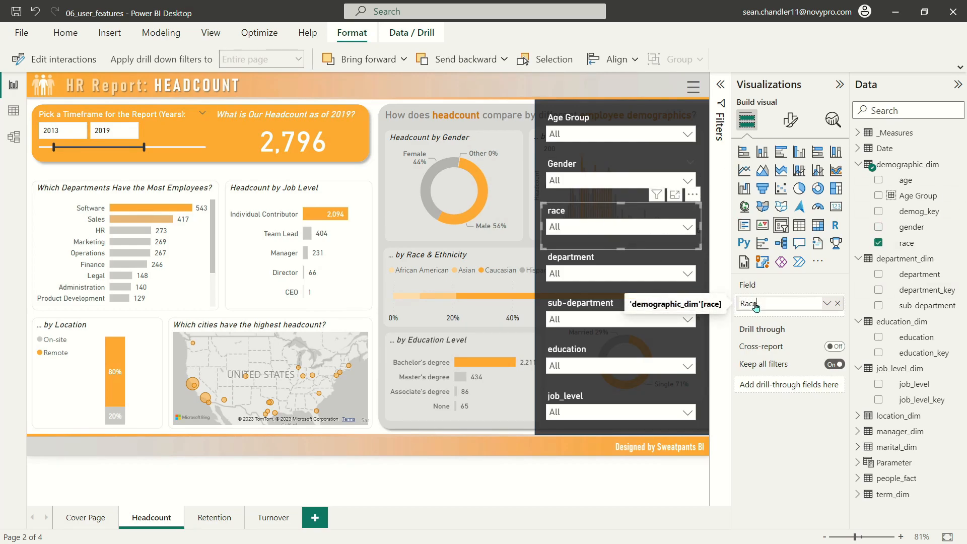
{"action": "type", "text": "e"}
{"action": "key", "text": "Return"}
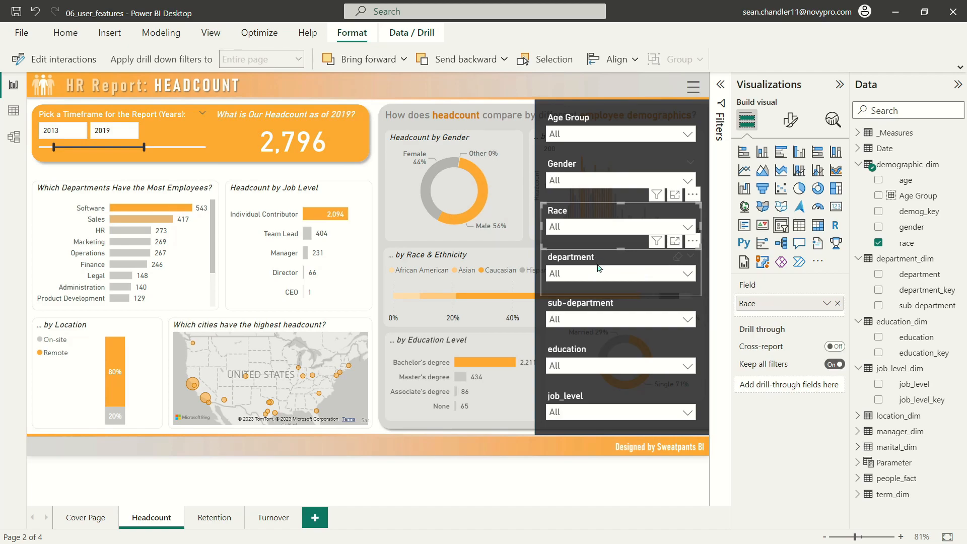
Rename the department slicer's field for this visual as "Department" and the sub-department slicer's field as "Sub-Department".
{"action": "left_click", "coordinate": [599, 268]}
{"action": "double_click", "coordinate": [777, 304]}
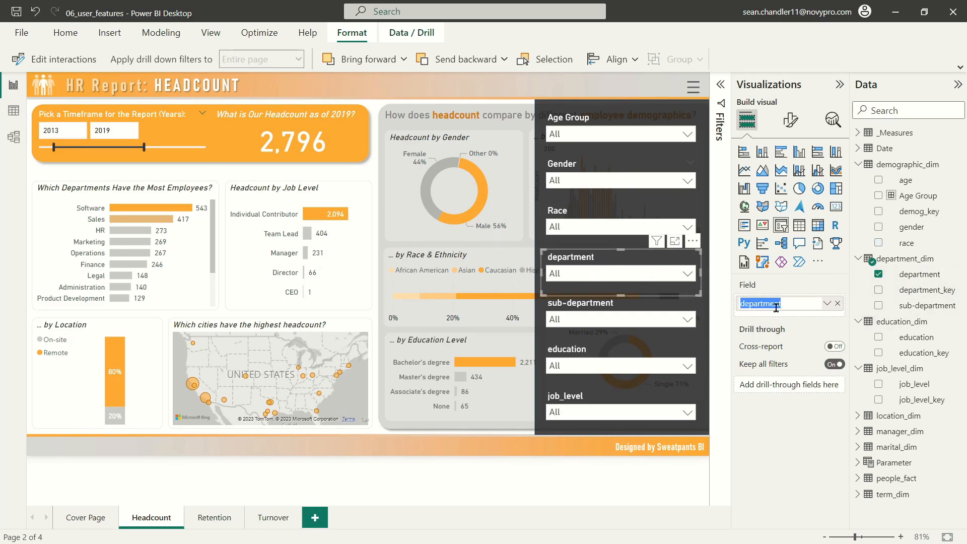
{"action": "type", "text": "Departme"}
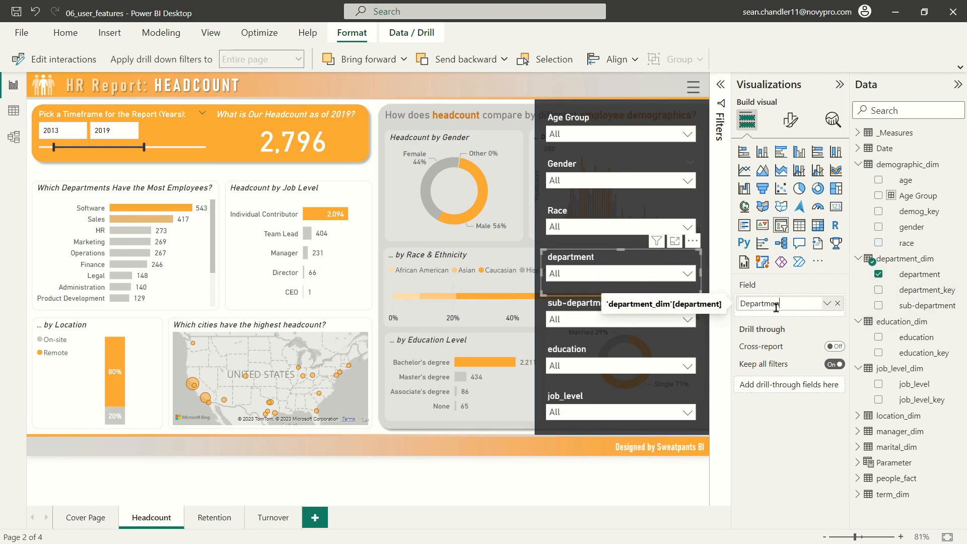
{"action": "type", "text": "nt"}
{"action": "key", "text": "Return"}
{"action": "left_click", "coordinate": [572, 306]}
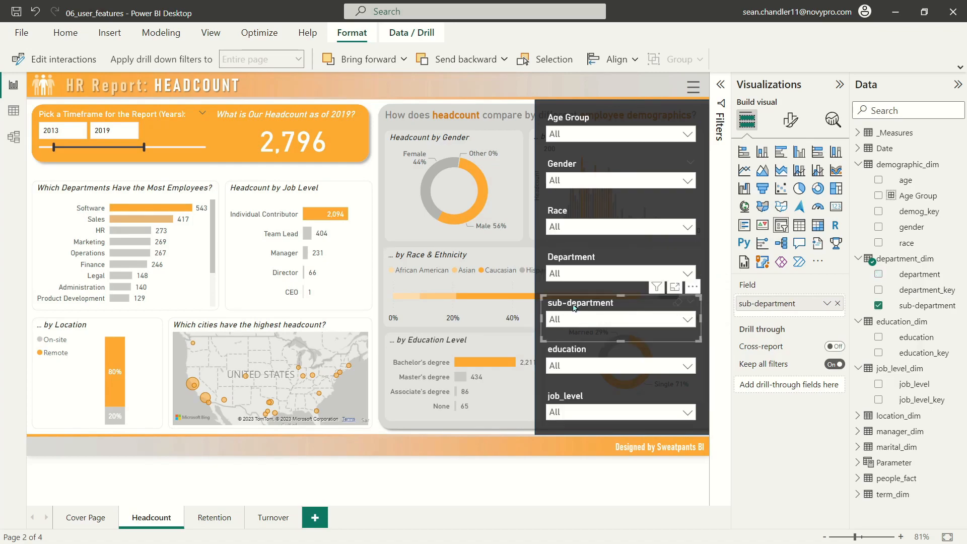
{"action": "double_click", "coordinate": [782, 305]}
{"action": "type", "text": "Sub-Department"}
{"action": "key", "text": "Return"}
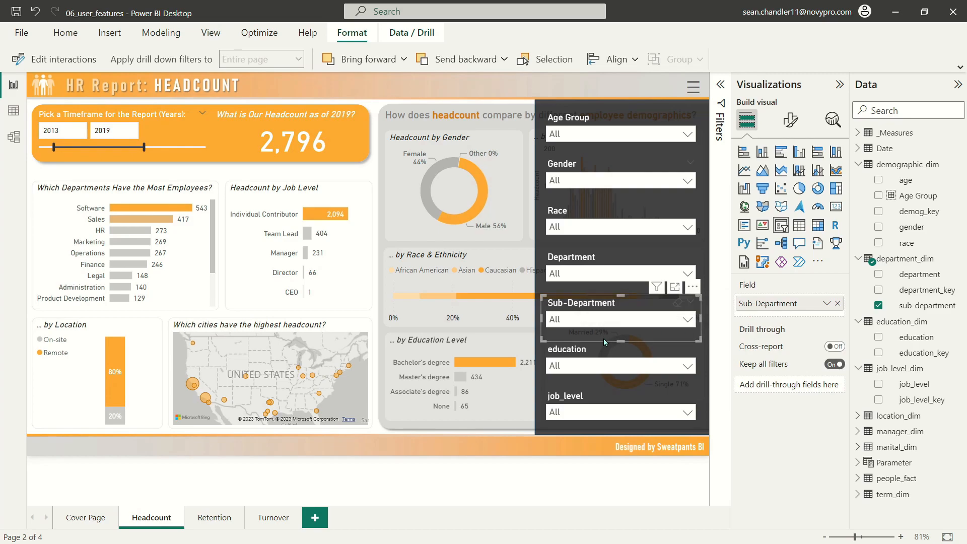
Rename the education slicer's field as "Education" and the job_level slicer's field as "Job Level", and deselect the visuals.
{"action": "left_click", "coordinate": [647, 349]}
{"action": "double_click", "coordinate": [758, 304]}
{"action": "type", "text": "Educati"}
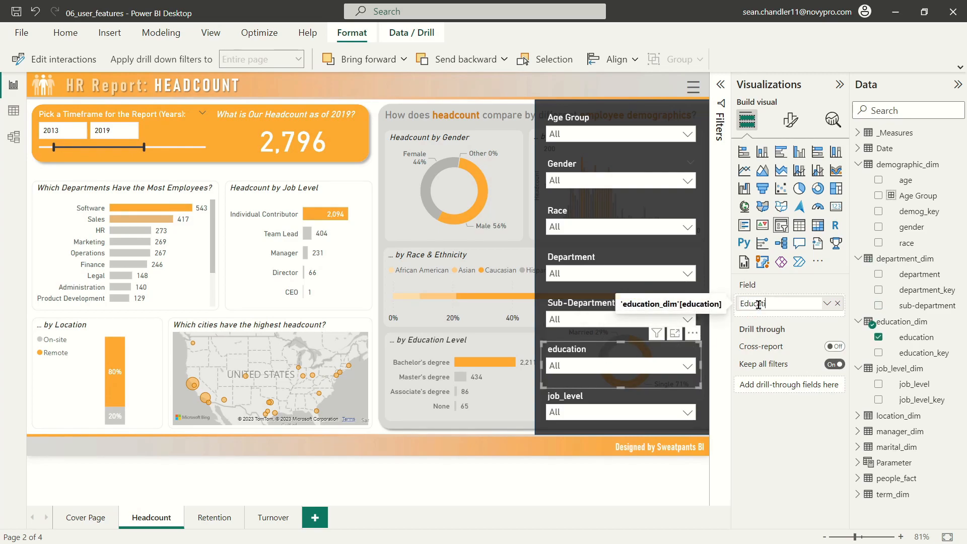
{"action": "type", "text": "on"}
{"action": "key", "text": "Return"}
{"action": "left_click", "coordinate": [607, 402]}
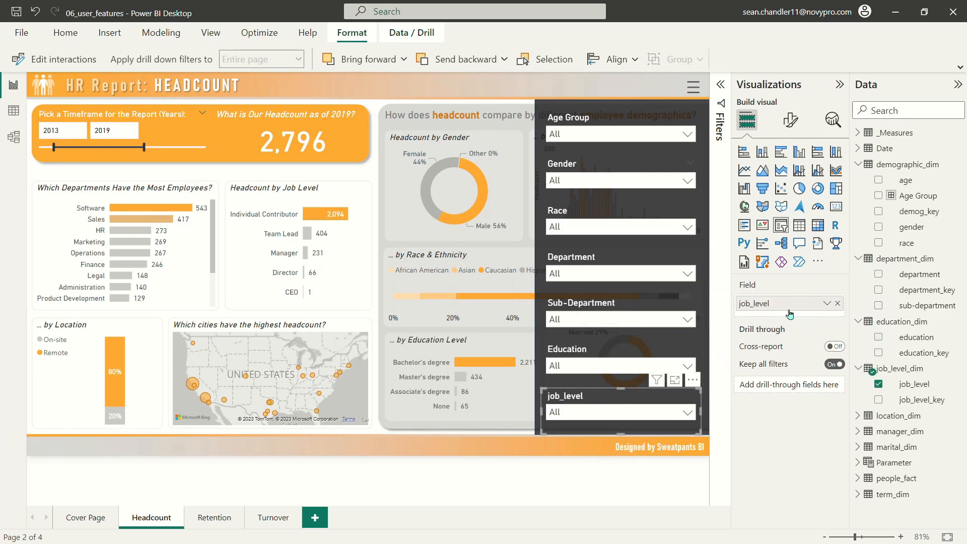
{"action": "double_click", "coordinate": [790, 308]}
{"action": "type", "text": "Job Le"}
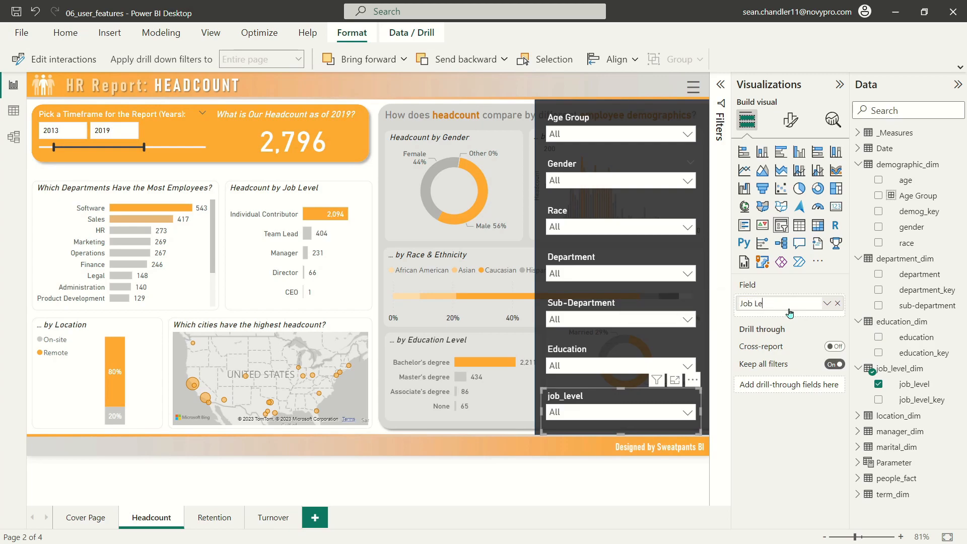
{"action": "type", "text": "vel"}
{"action": "key", "text": "Return"}
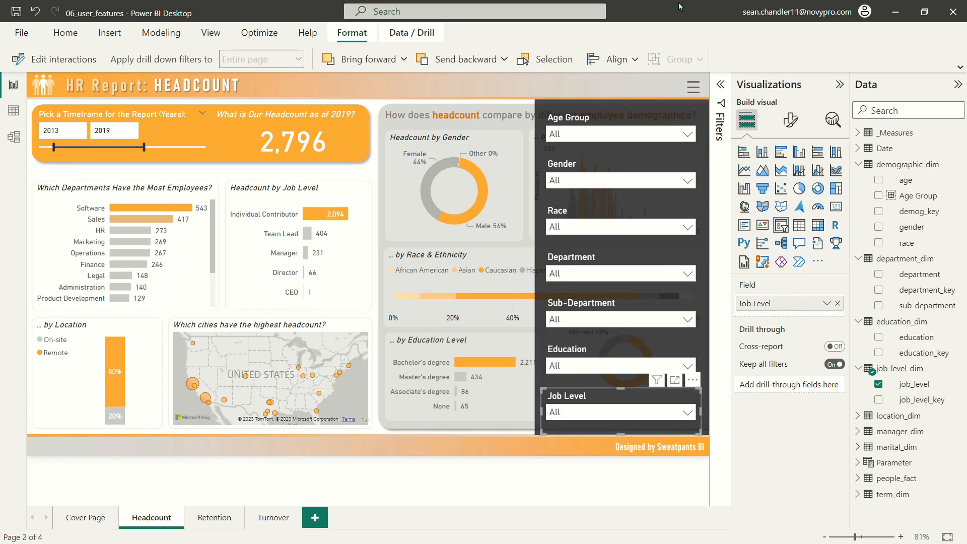
{"action": "left_click", "coordinate": [609, 473]}
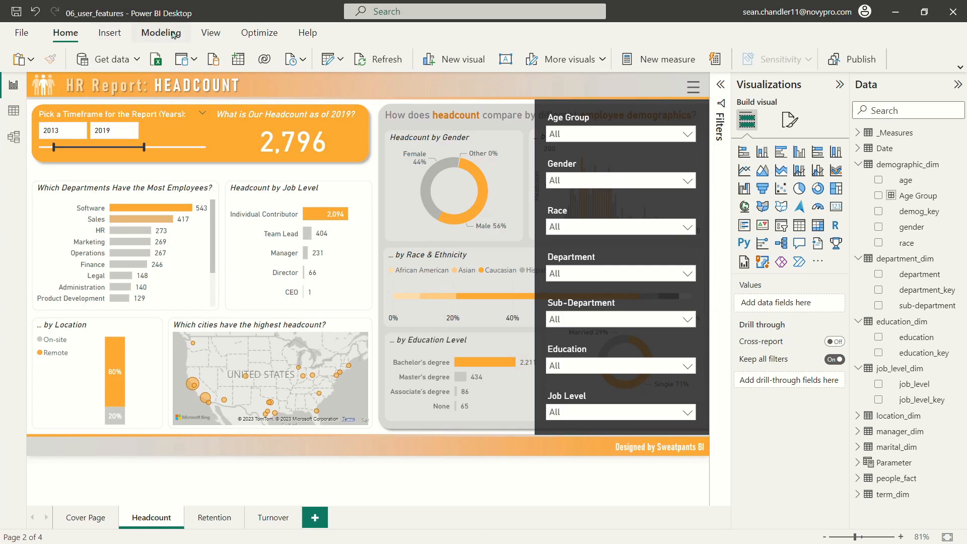
Show the report's bookmarks and the list of page objects with their layer order.
{"action": "left_click", "coordinate": [210, 32]}
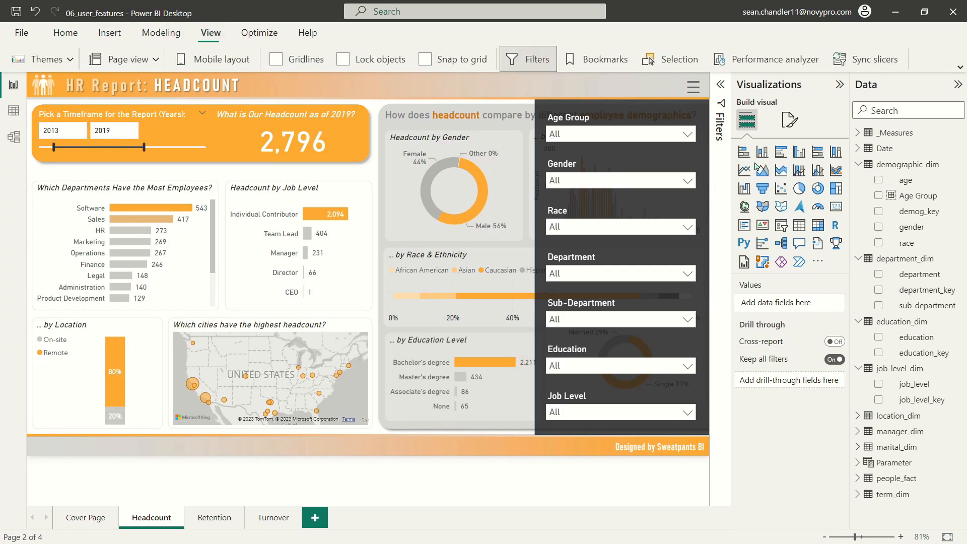
{"action": "left_click", "coordinate": [604, 61]}
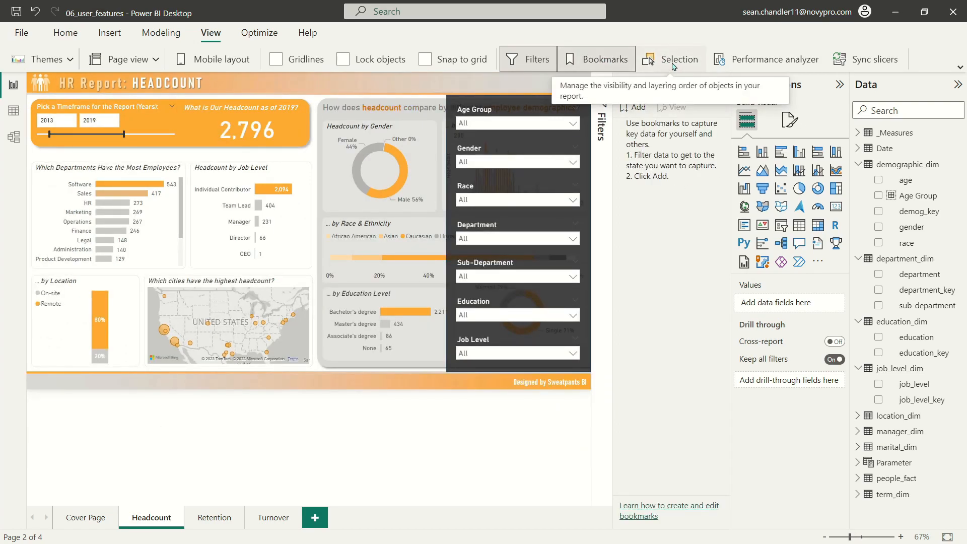
{"action": "left_click", "coordinate": [673, 63]}
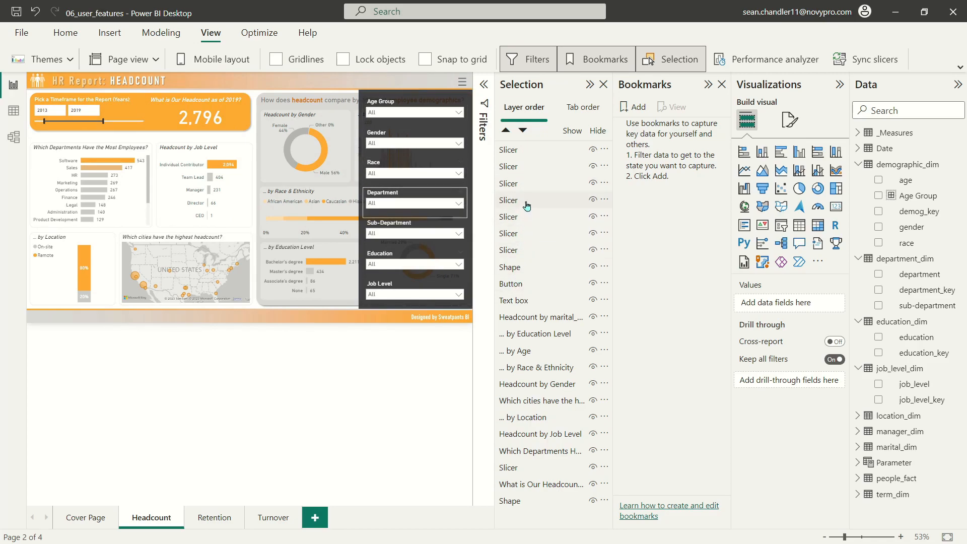
Group the seven dropdown slicers with their dark background shape, name the group "Slicer Panel", and expand it in the layer order.
{"action": "left_click", "coordinate": [508, 284]}
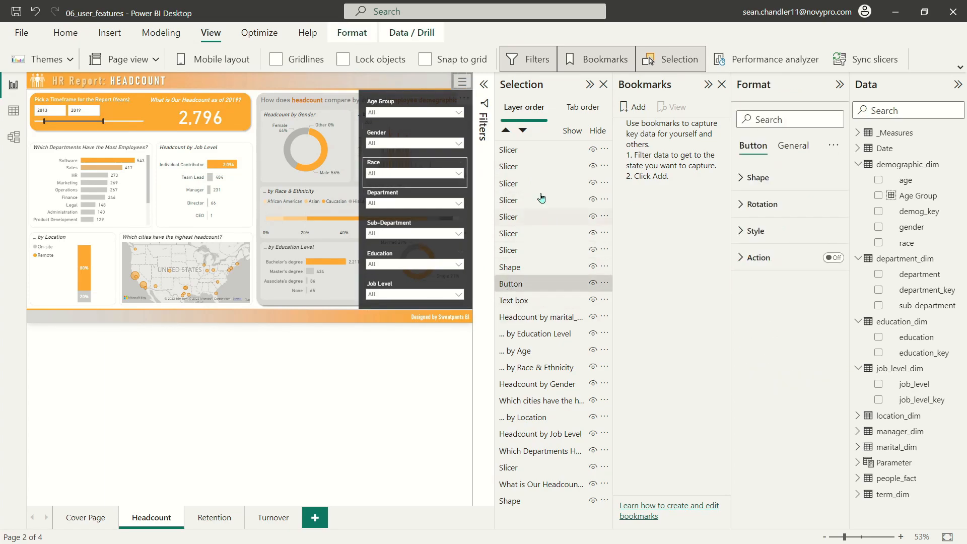
{"action": "left_click", "coordinate": [519, 267]}
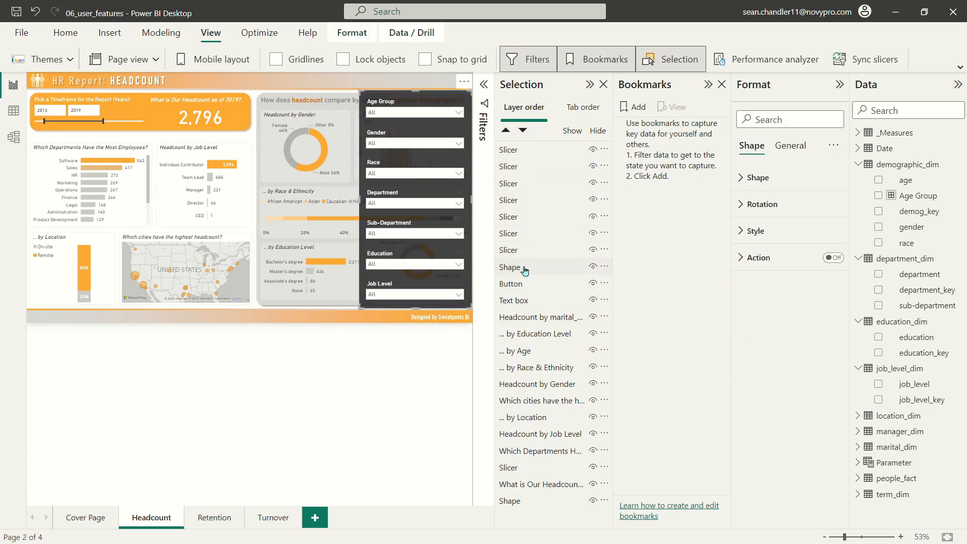
{"action": "left_click", "coordinate": [535, 161], "text": "shift"}
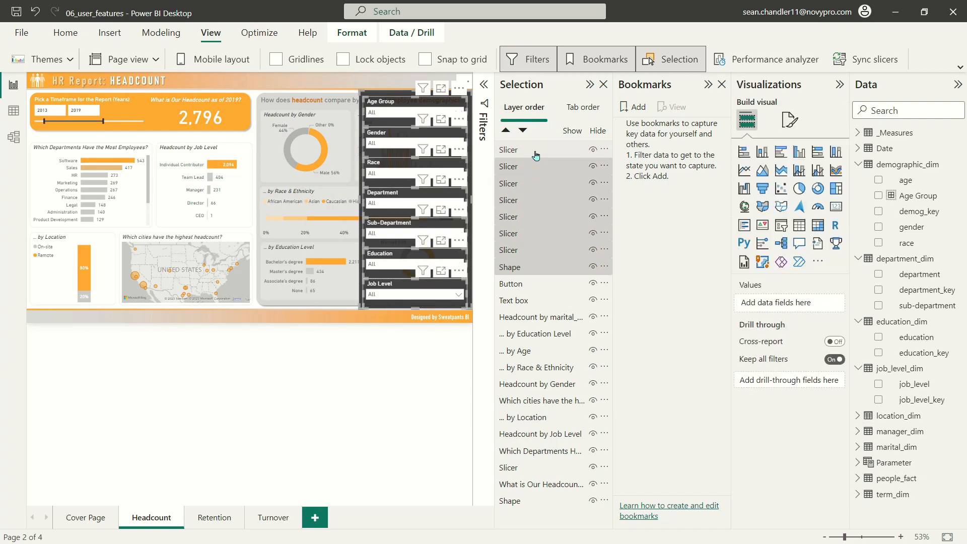
{"action": "right_click", "coordinate": [537, 152]}
{"action": "mouse_move", "coordinate": [564, 159]}
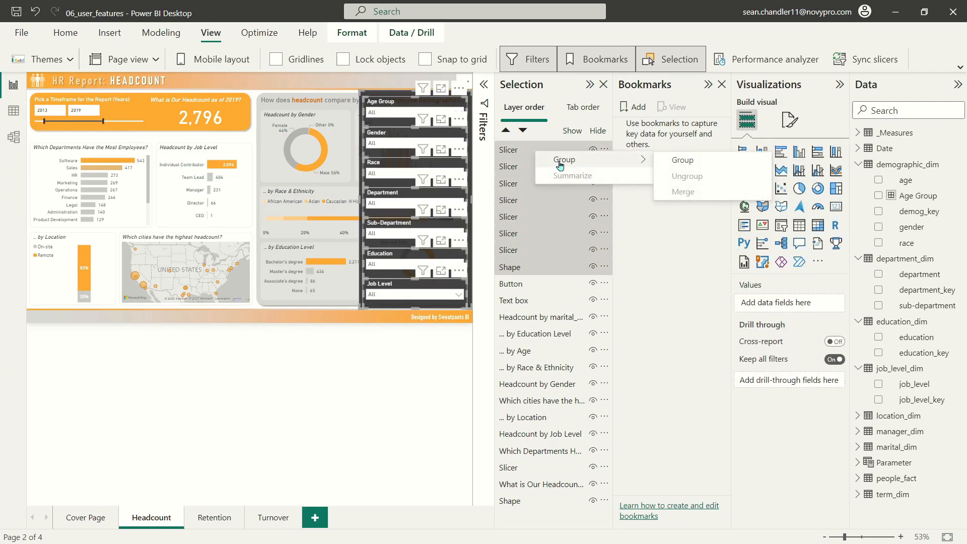
{"action": "left_click", "coordinate": [734, 162]}
{"action": "type", "text": "Slicer Panel"}
{"action": "key", "text": "Return"}
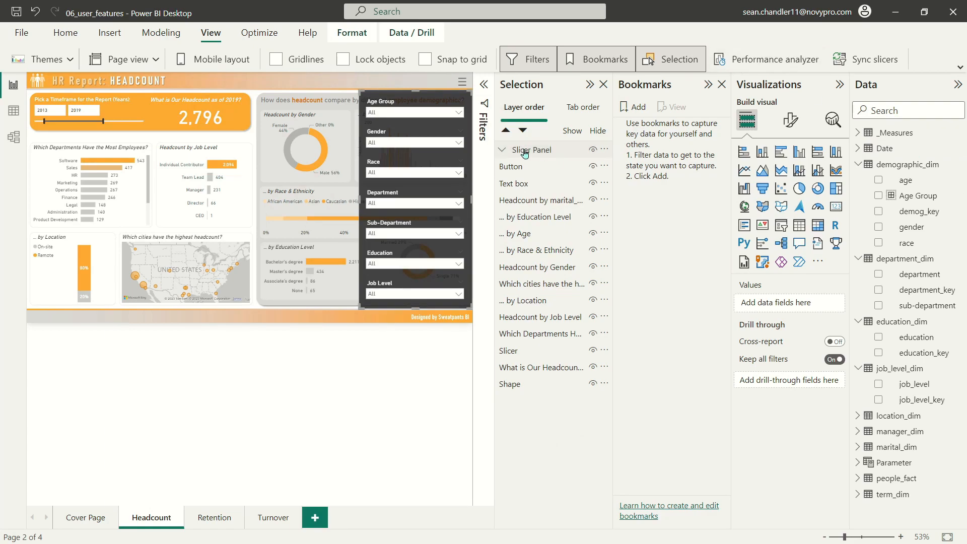
{"action": "left_click", "coordinate": [502, 149]}
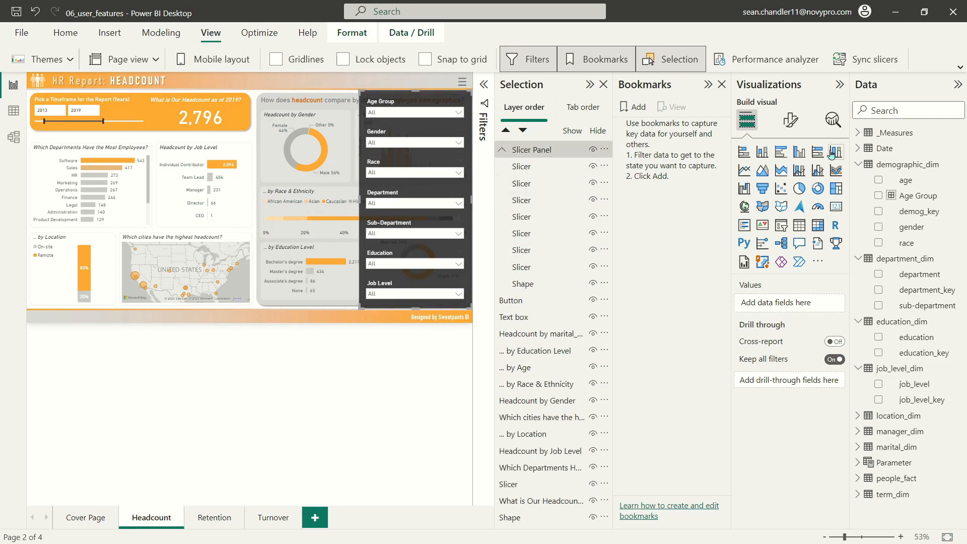
Add a bookmark of the current page state and rename it "Headcount - Slicers Open".
{"action": "left_click", "coordinate": [633, 107]}
{"action": "double_click", "coordinate": [668, 126]}
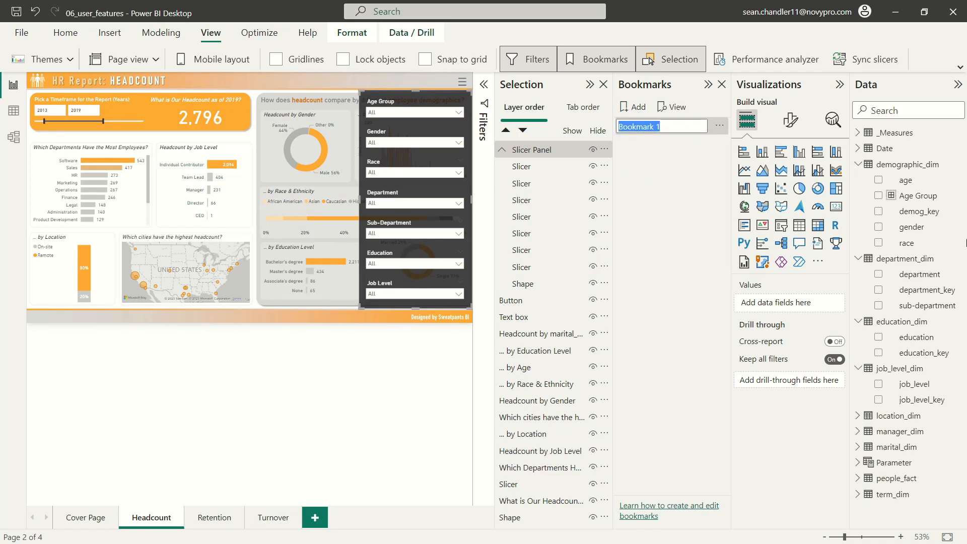
{"action": "type", "text": "Hea"}
{"action": "type", "text": "dcount - Sli"}
{"action": "type", "text": "cers Open"}
{"action": "key", "text": "Return"}
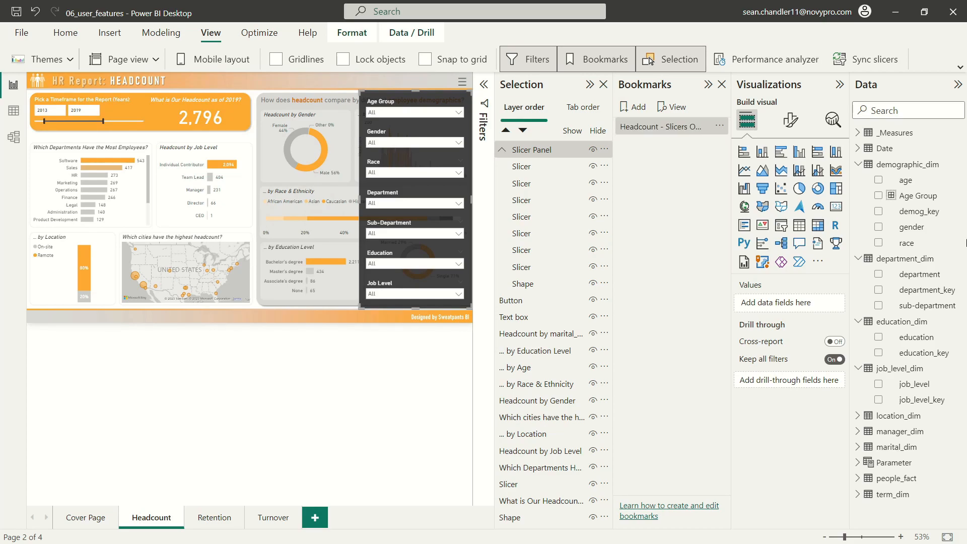
Add a second bookmark and rename it "Headcount - Slicers Closed".
{"action": "left_click", "coordinate": [633, 107]}
{"action": "double_click", "coordinate": [652, 146]}
{"action": "type", "text": "Headcount - Sli"}
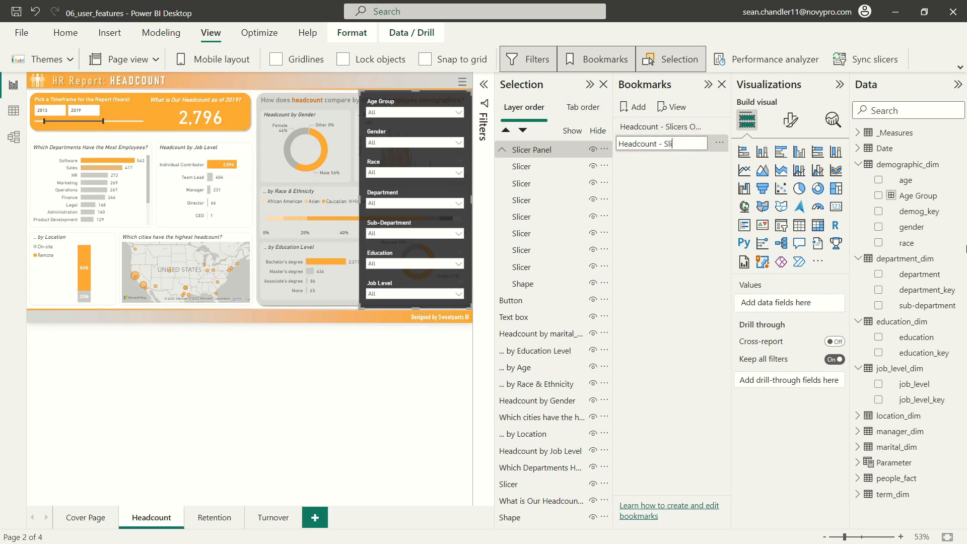
{"action": "type", "text": "cers Closed"}
{"action": "key", "text": "Return"}
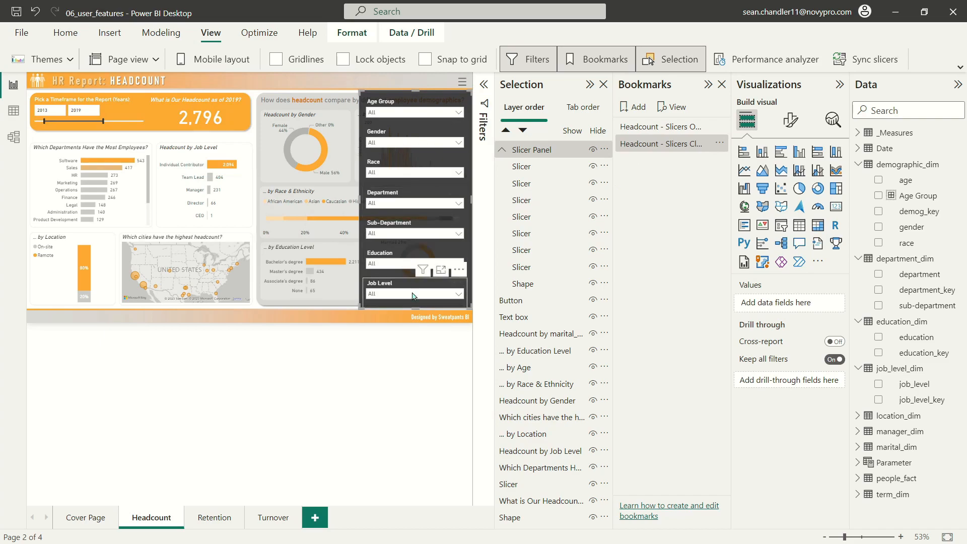
Select all slicers and the shape inside Slicer Panel, and limit the "Headcount - Slicers Open" bookmark to selected visuals.
{"action": "left_click", "coordinate": [535, 167]}
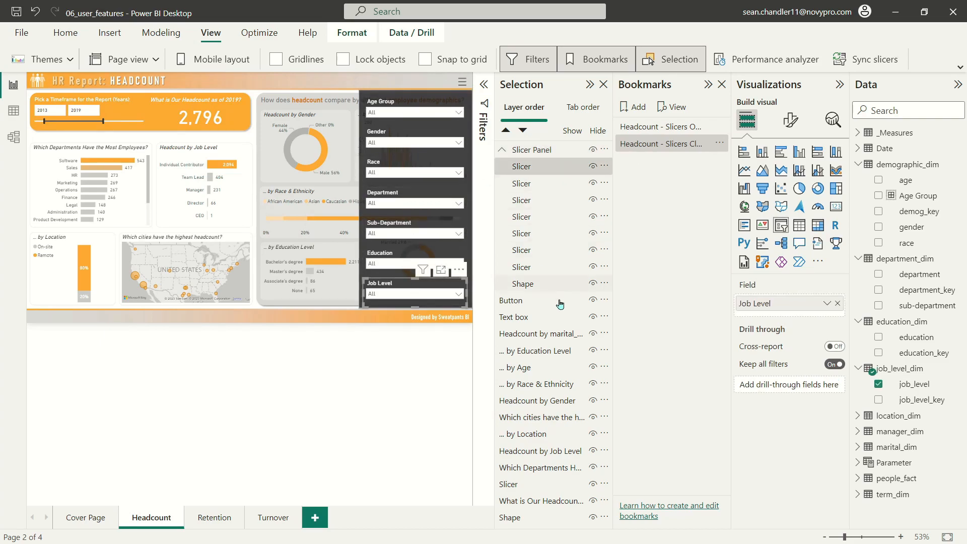
{"action": "left_click", "coordinate": [535, 285], "text": "shift"}
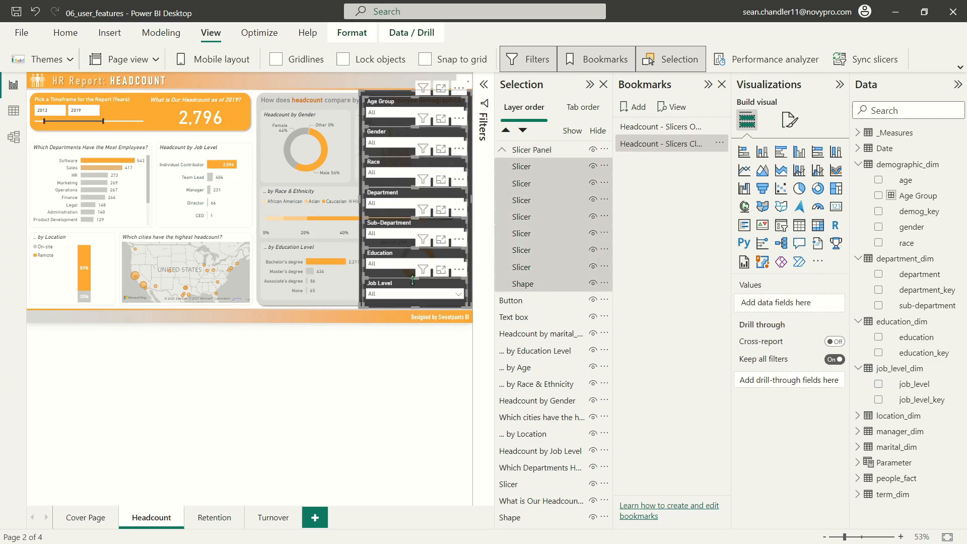
{"action": "right_click", "coordinate": [679, 130]}
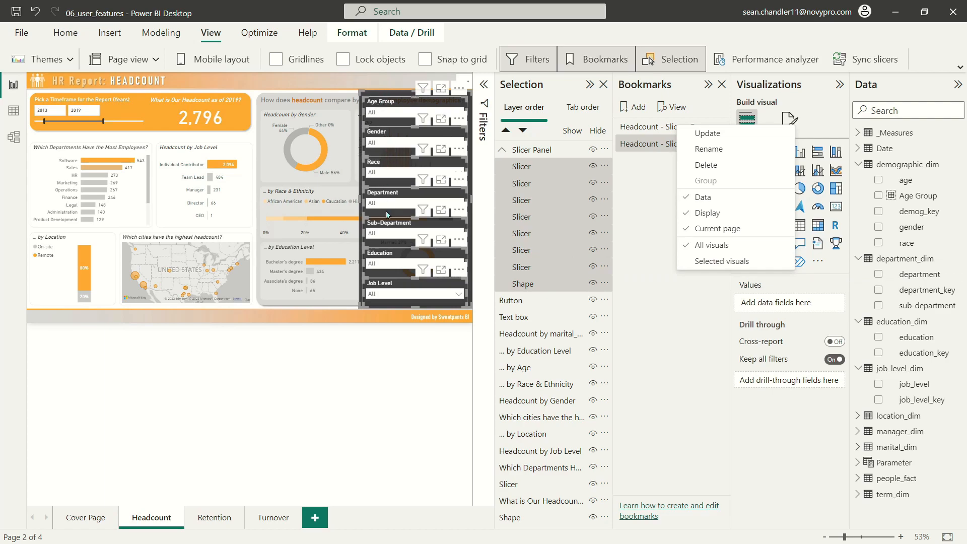
{"action": "left_click", "coordinate": [707, 266]}
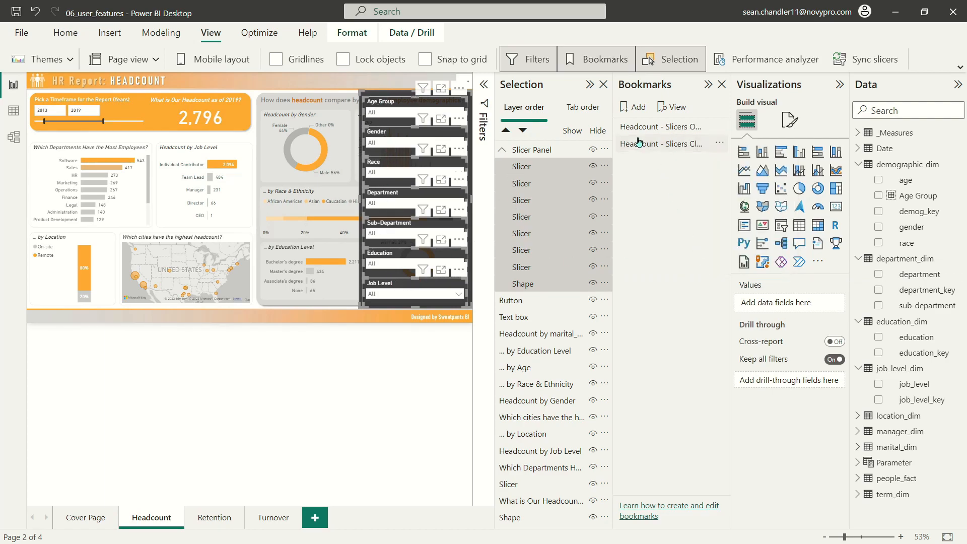
Exclude data from both Headcount bookmarks, and update "Headcount - Slicers Open" with the panel's visuals selected.
{"action": "right_click", "coordinate": [647, 143]}
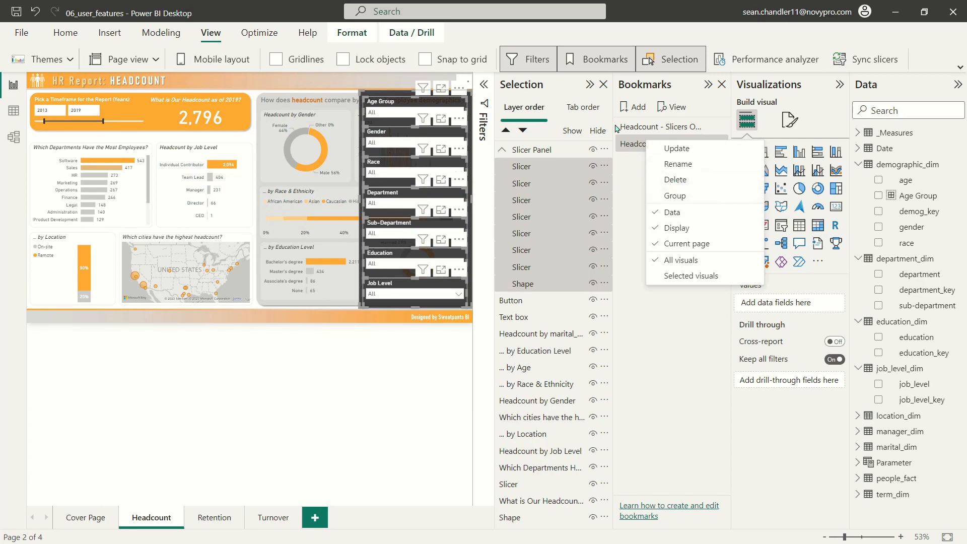
{"action": "left_click", "coordinate": [670, 212]}
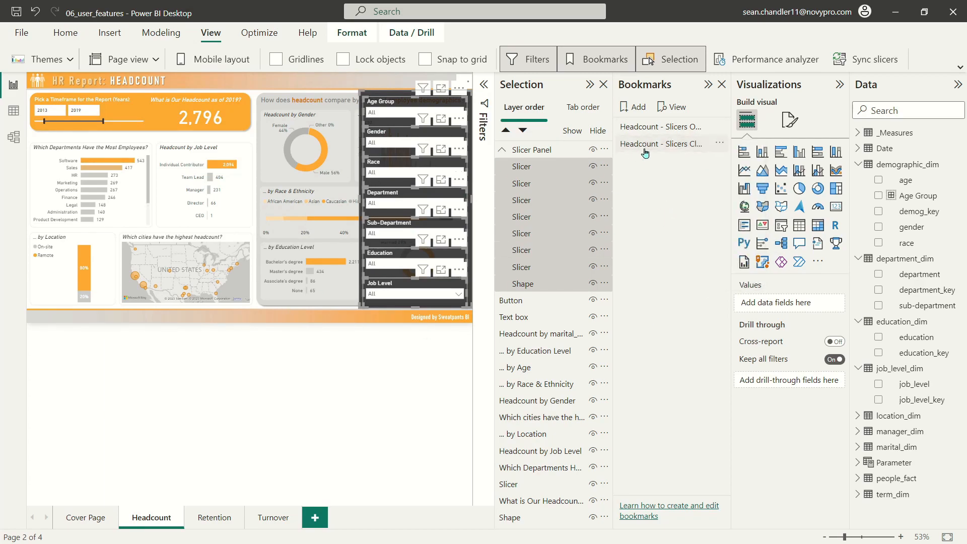
{"action": "right_click", "coordinate": [674, 127]}
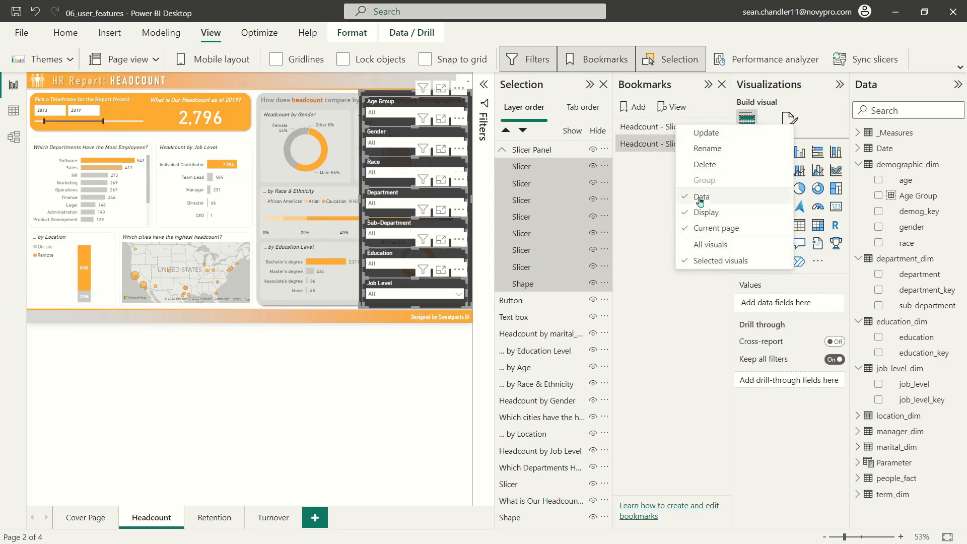
{"action": "left_click", "coordinate": [698, 195]}
{"action": "right_click", "coordinate": [661, 128]}
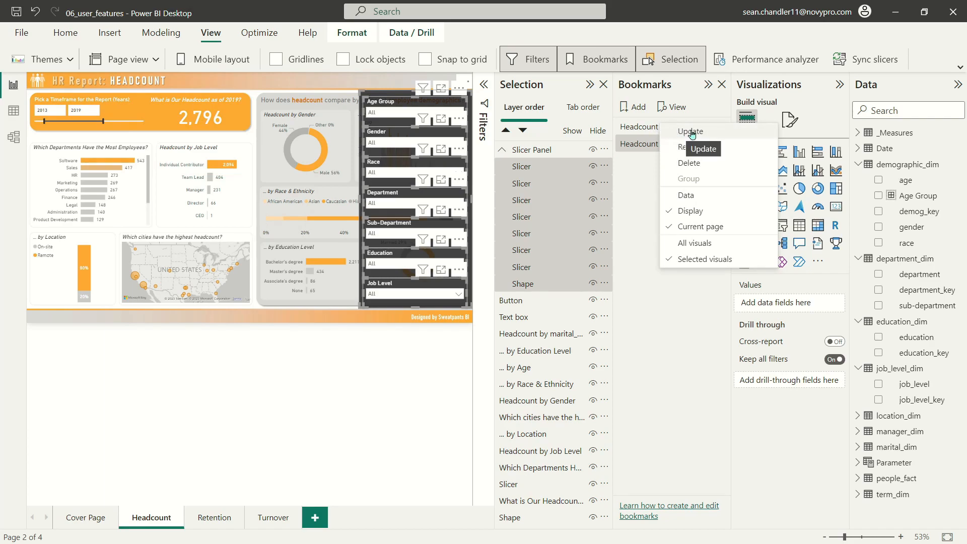
{"action": "left_click", "coordinate": [681, 133]}
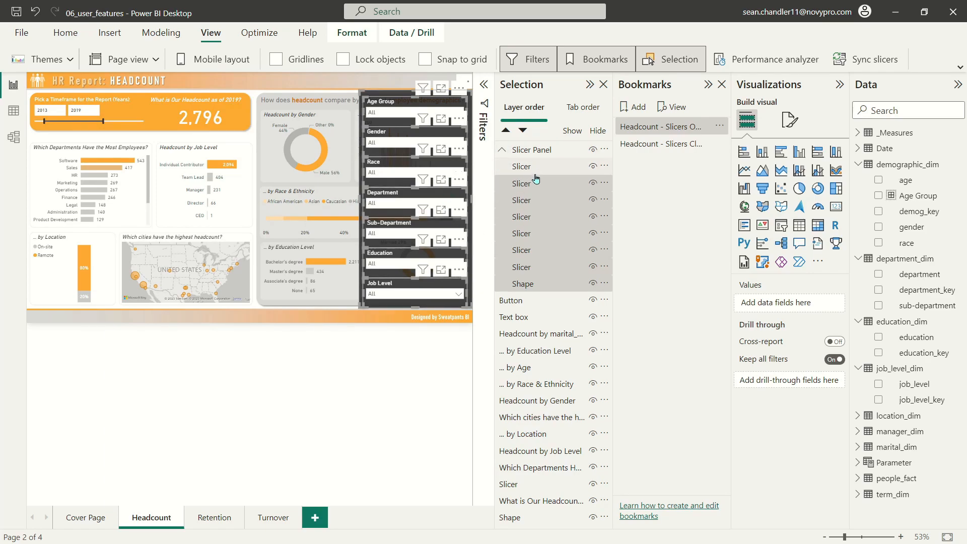
Hide the slicers and background shape of Slicer Panel, and select all of these hidden items again.
{"action": "left_click", "coordinate": [598, 132]}
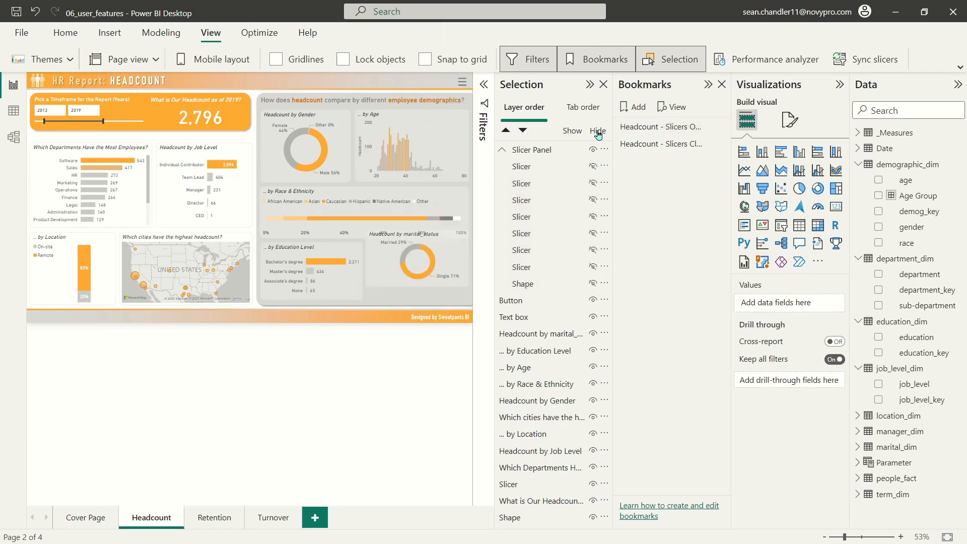
{"action": "left_click", "coordinate": [534, 170]}
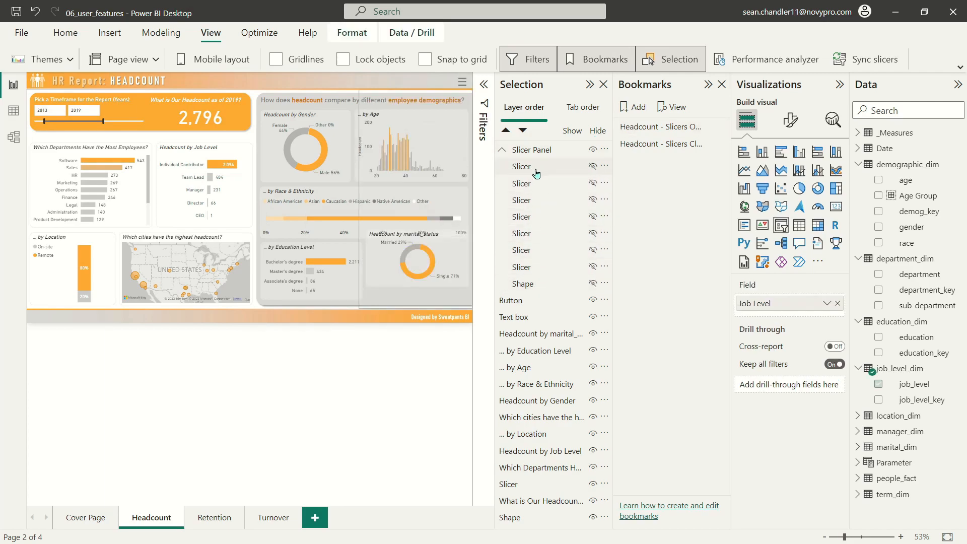
{"action": "left_click", "coordinate": [529, 285], "text": "shift"}
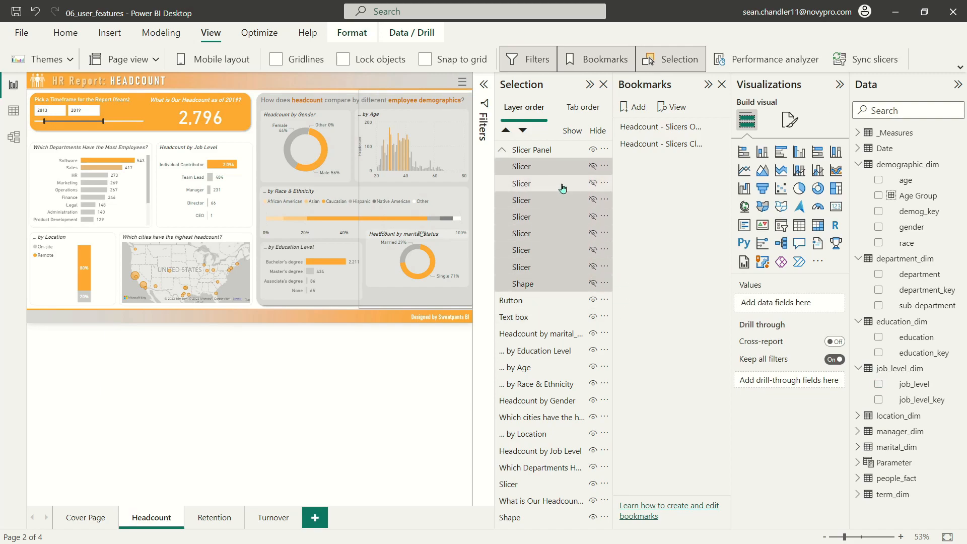
{"action": "left_click", "coordinate": [528, 168]}
{"action": "left_click", "coordinate": [525, 282], "text": "shift"}
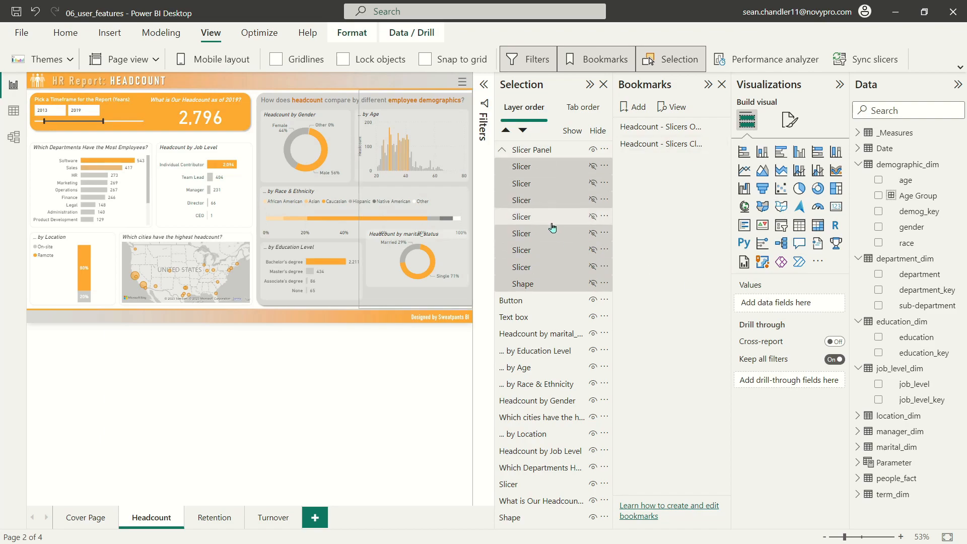
Limit the "Headcount - Slicers Closed" bookmark to selected visuals and update it with the panel hidden.
{"action": "right_click", "coordinate": [680, 146]}
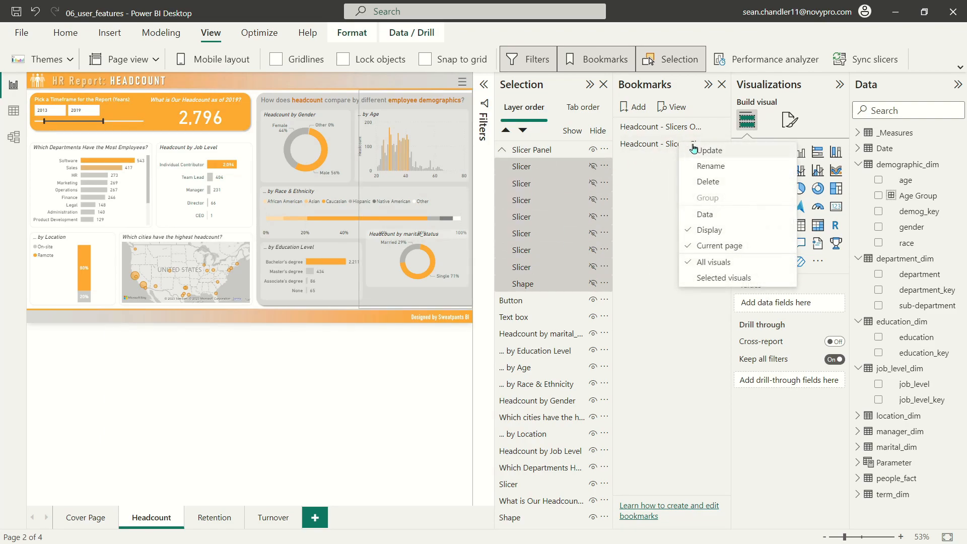
{"action": "left_click", "coordinate": [718, 278]}
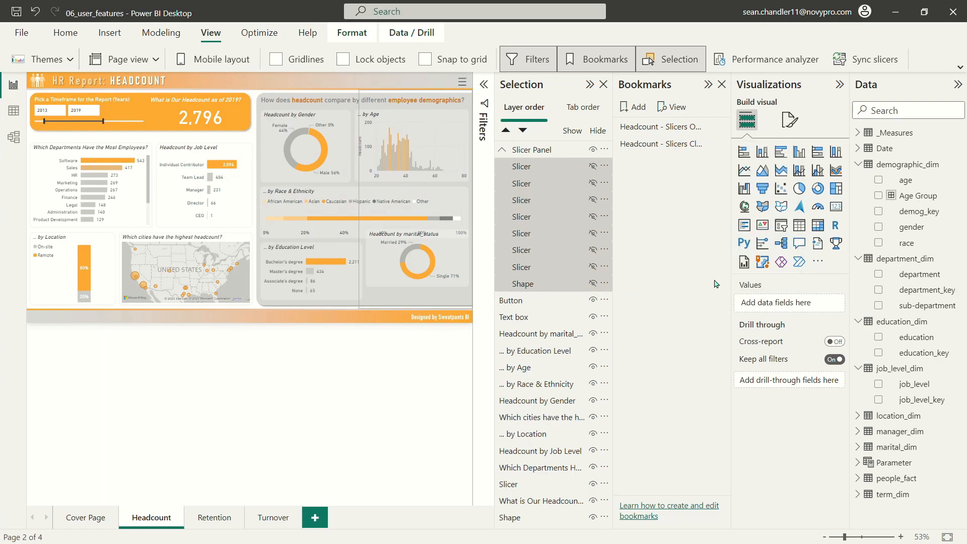
{"action": "right_click", "coordinate": [673, 145]}
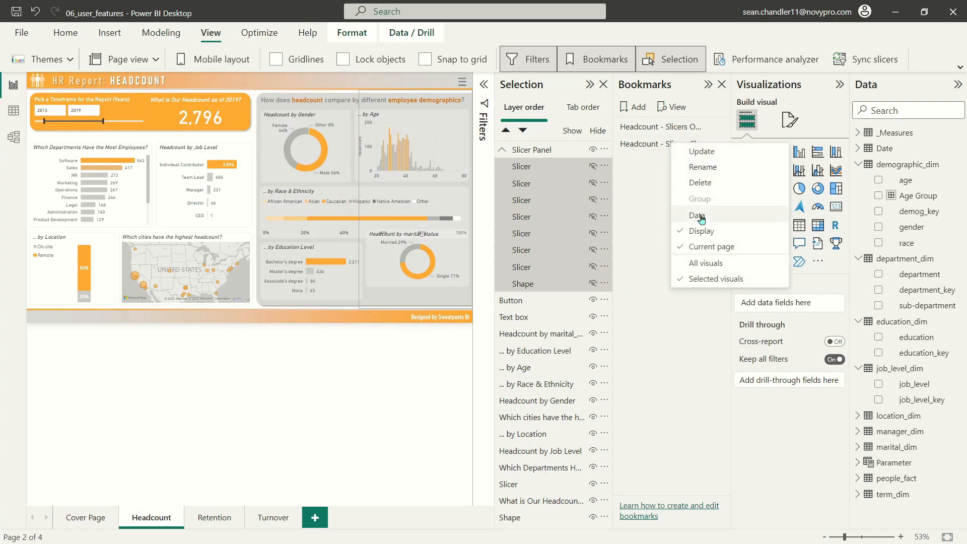
{"action": "right_click", "coordinate": [691, 146]}
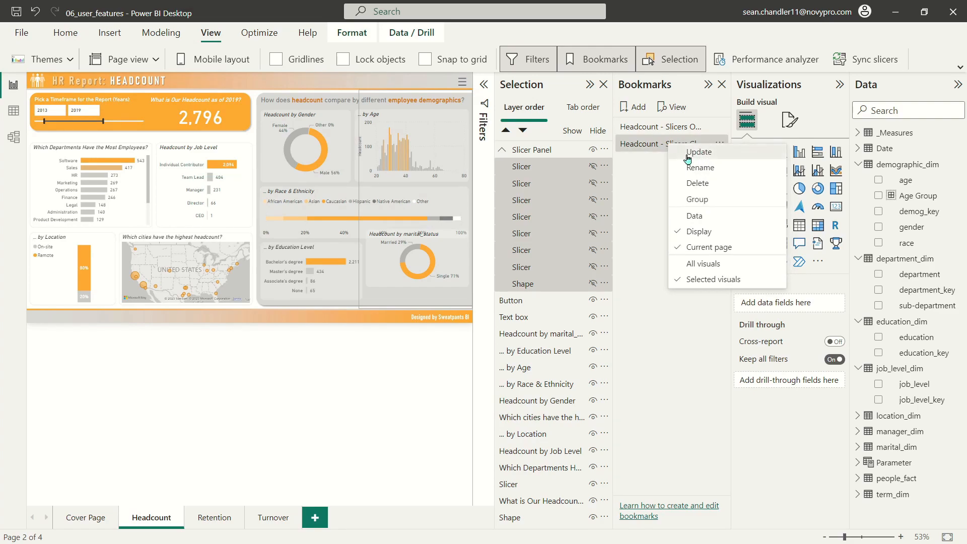
{"action": "left_click", "coordinate": [688, 157]}
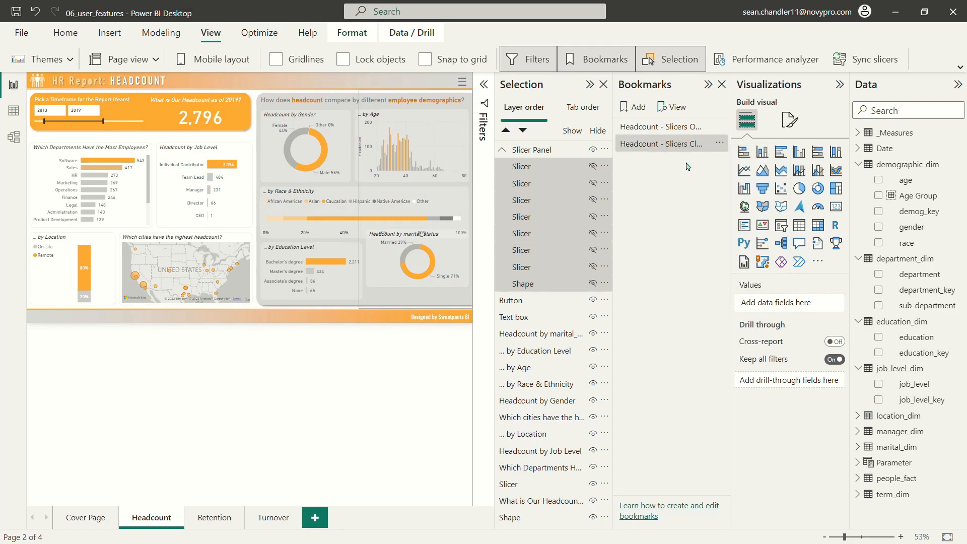
Test the two bookmarks by alternating between slicers open and slicers closed, ending on closed, and deselect the visuals.
{"action": "left_click", "coordinate": [673, 129]}
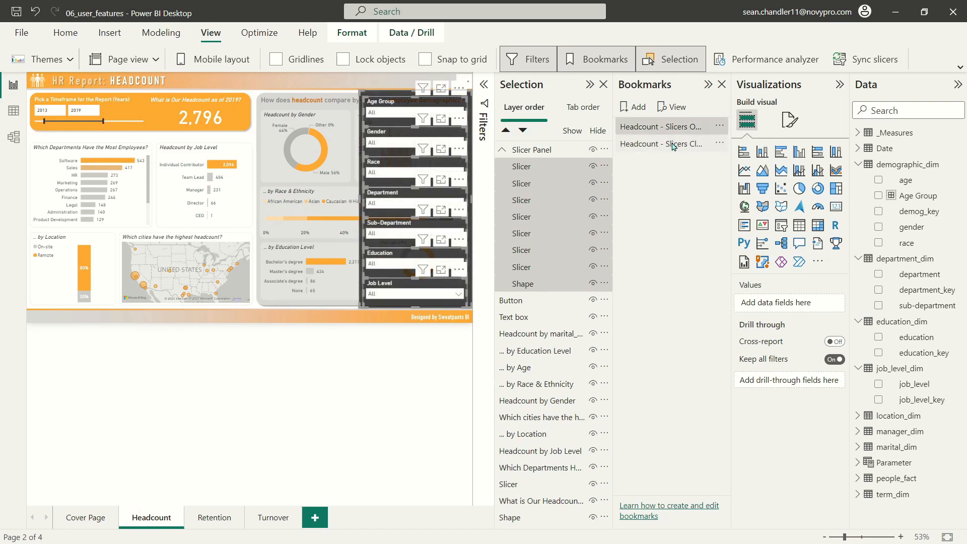
{"action": "left_click", "coordinate": [672, 145]}
{"action": "left_click", "coordinate": [681, 128]}
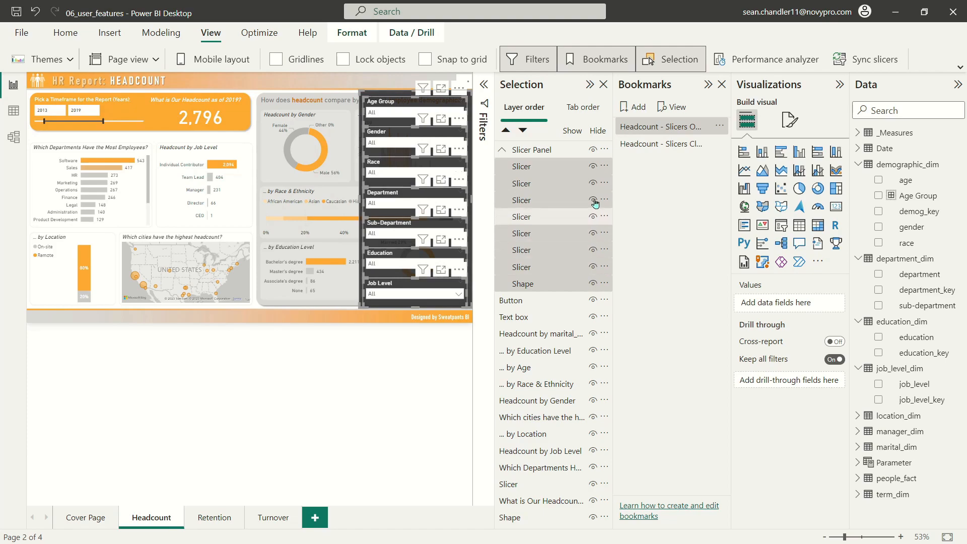
{"action": "left_click", "coordinate": [665, 147]}
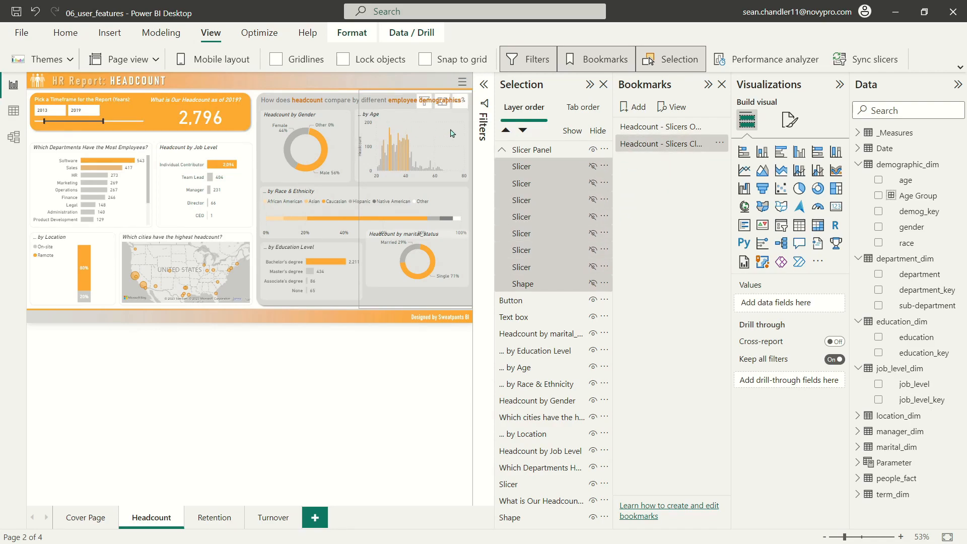
{"action": "left_click", "coordinate": [400, 364]}
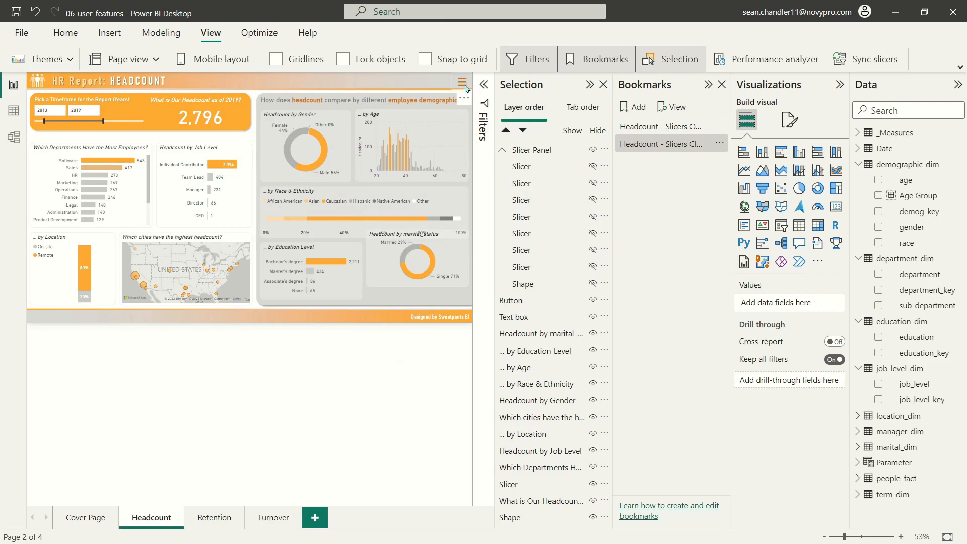
Turn on the hamburger button's action, set it to the bookmark "Headcount - Slicers Open", and test the button.
{"action": "left_click", "coordinate": [463, 83]}
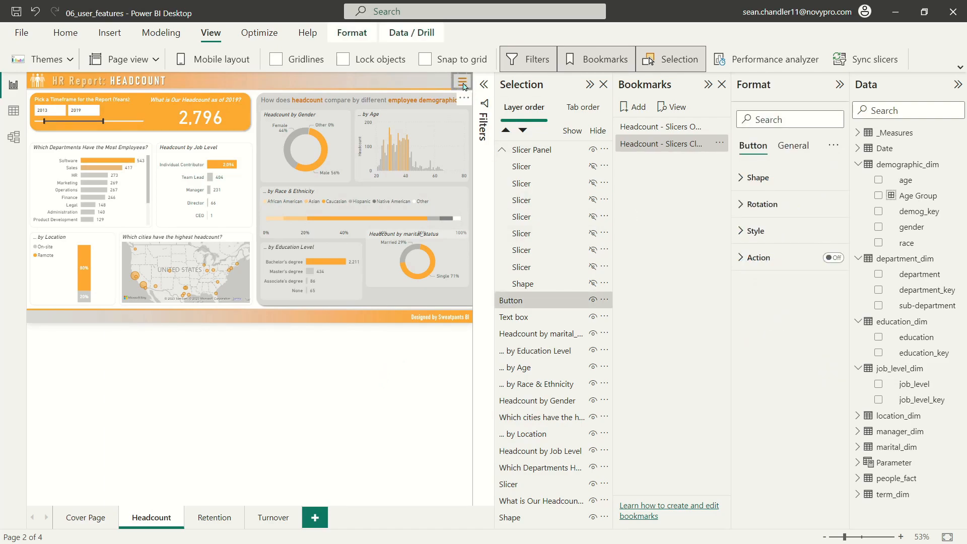
{"action": "left_click", "coordinate": [833, 258]}
{"action": "left_click", "coordinate": [755, 258]}
{"action": "left_click", "coordinate": [780, 323]}
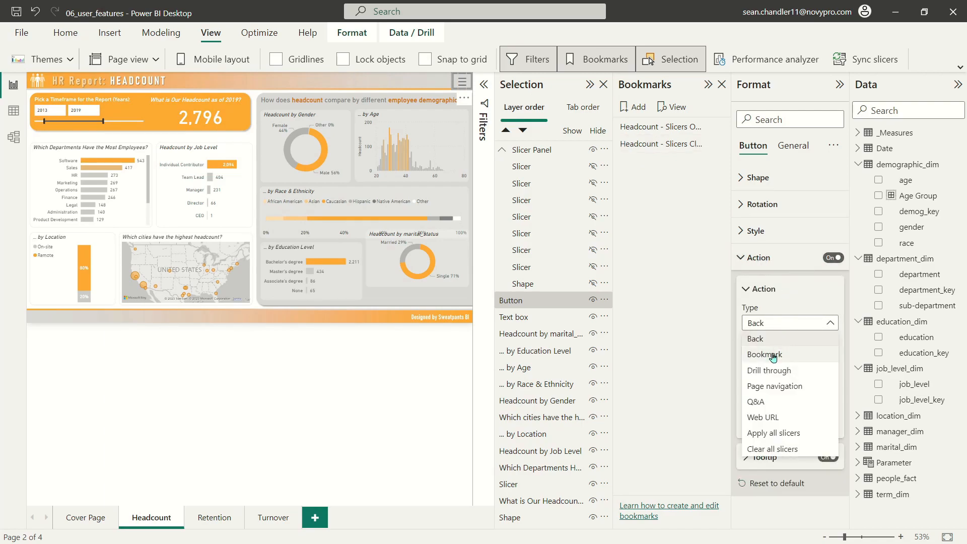
{"action": "left_click", "coordinate": [773, 355]}
{"action": "left_click", "coordinate": [803, 357]}
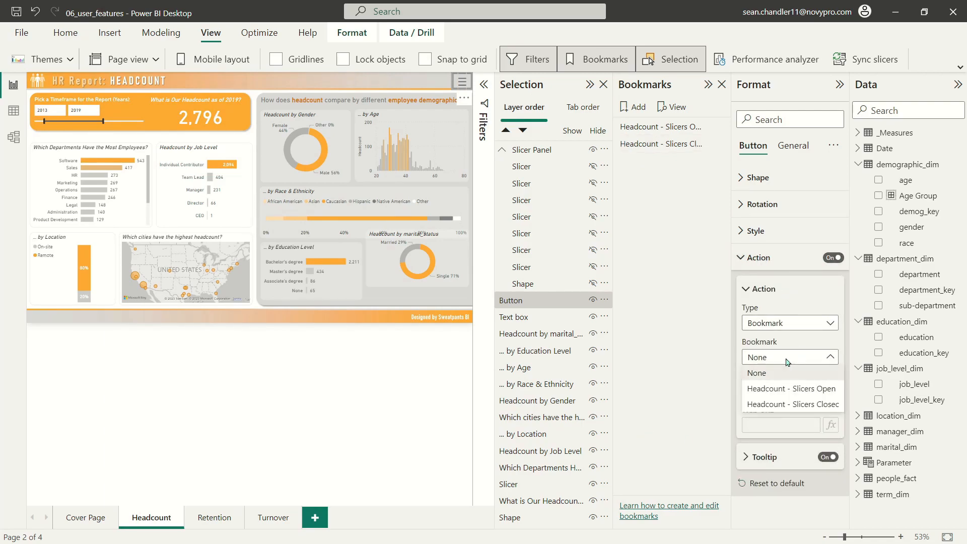
{"action": "left_click", "coordinate": [788, 388]}
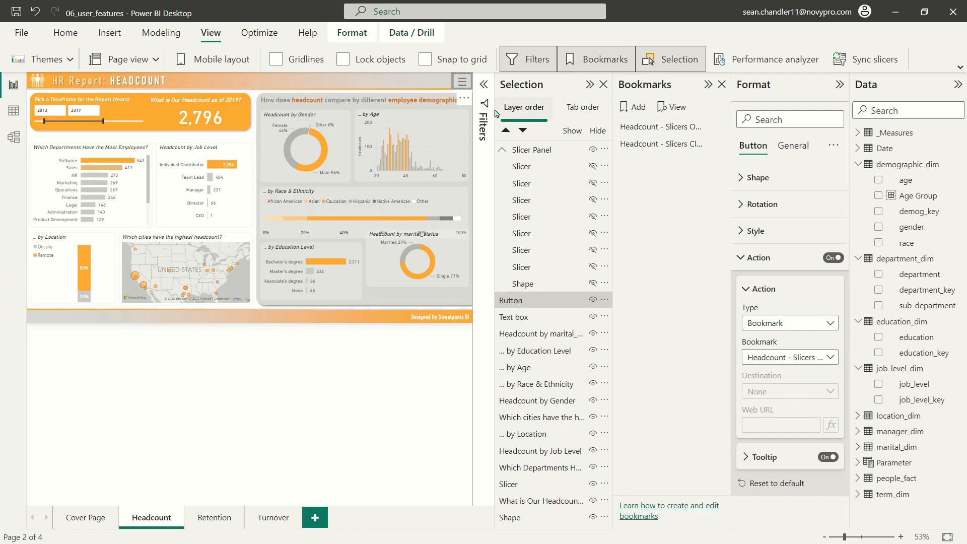
{"action": "left_click", "coordinate": [462, 87], "text": "ctrl"}
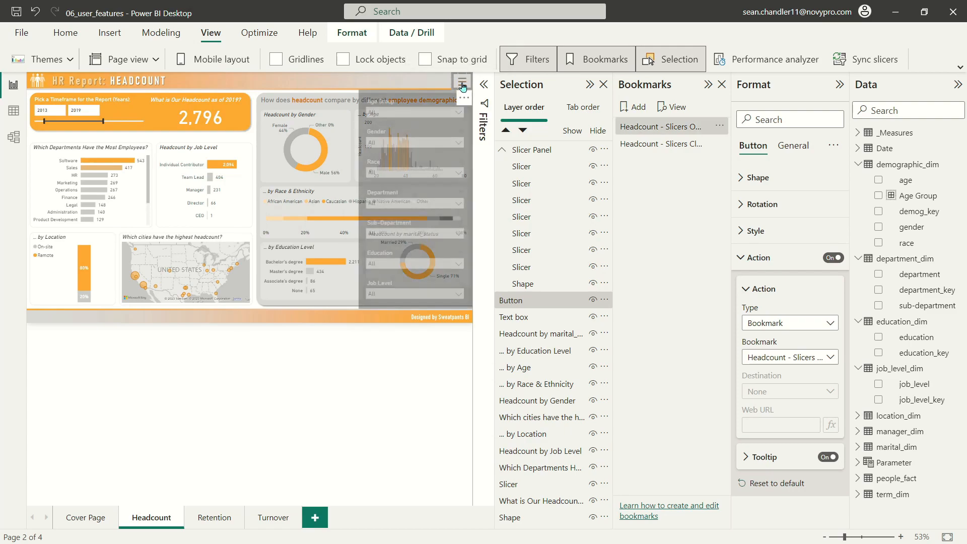
Widen the Slicer Panel group from its left edge to a width of about 349.
{"action": "left_click", "coordinate": [419, 92]}
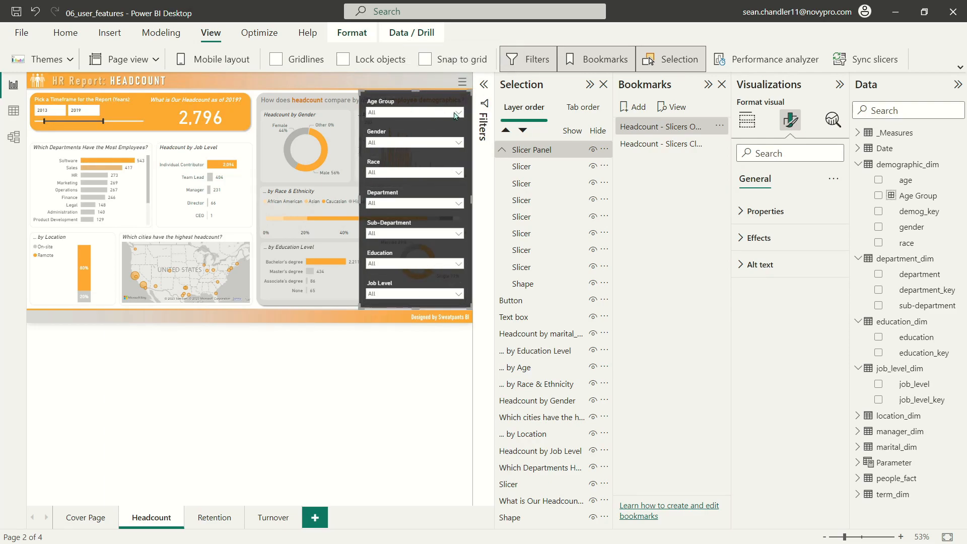
{"action": "left_click_drag", "start_coordinate": [354, 199], "coordinate": [349, 199]}
Set the width of all seven slicers in Slicer Panel to 270 and move them together towards the panel's right edge.
{"action": "left_click", "coordinate": [401, 111]}
{"action": "left_click", "coordinate": [395, 141], "text": "ctrl"}
{"action": "left_click", "coordinate": [390, 162], "text": "ctrl"}
{"action": "left_click", "coordinate": [388, 193], "text": "ctrl"}
{"action": "left_click", "coordinate": [391, 232], "text": "ctrl"}
{"action": "left_click", "coordinate": [390, 247], "text": "ctrl"}
{"action": "left_click", "coordinate": [391, 256], "text": "ctrl"}
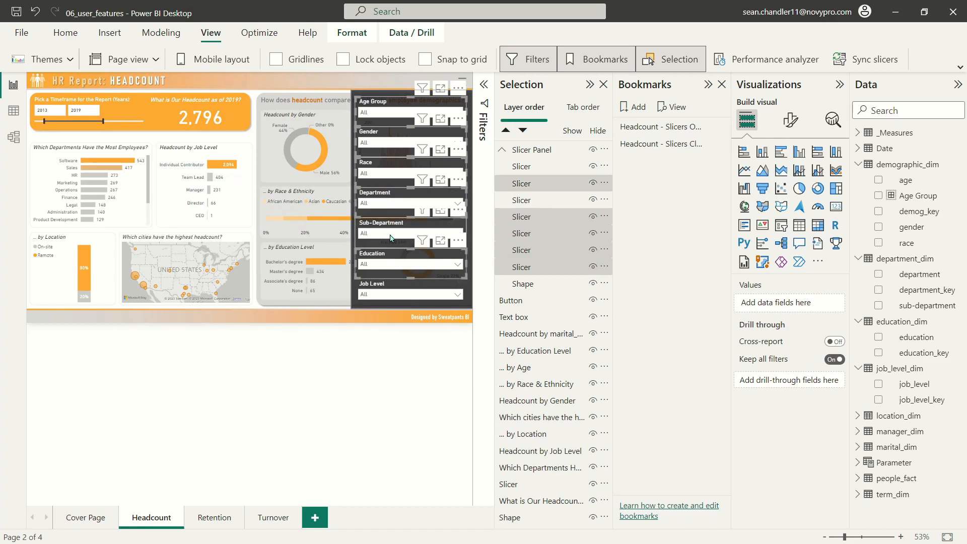
{"action": "left_click", "coordinate": [391, 230], "text": "ctrl"}
{"action": "left_click", "coordinate": [390, 284], "text": "ctrl"}
{"action": "left_click", "coordinate": [388, 227], "text": "ctrl"}
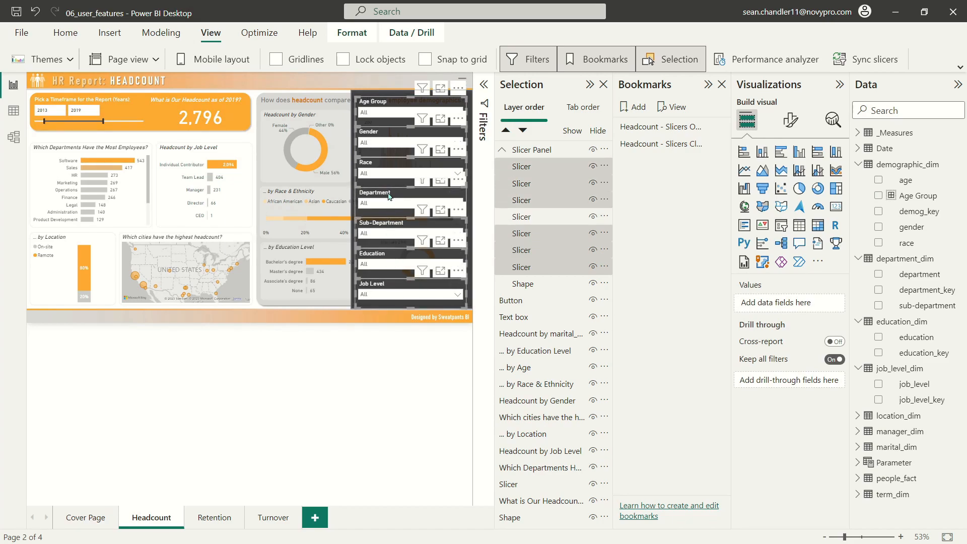
{"action": "left_click", "coordinate": [389, 196], "text": "ctrl"}
{"action": "left_click", "coordinate": [790, 120]}
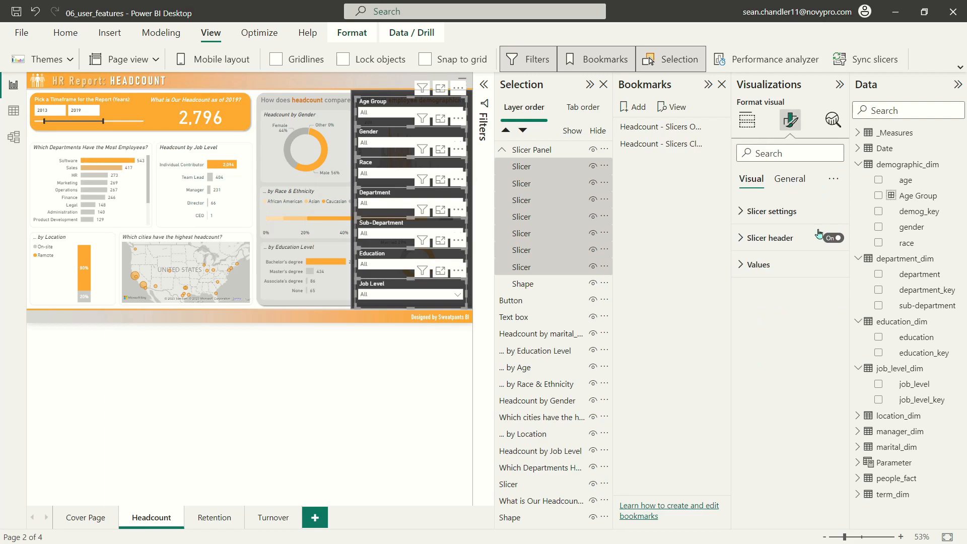
{"action": "left_click", "coordinate": [794, 181]}
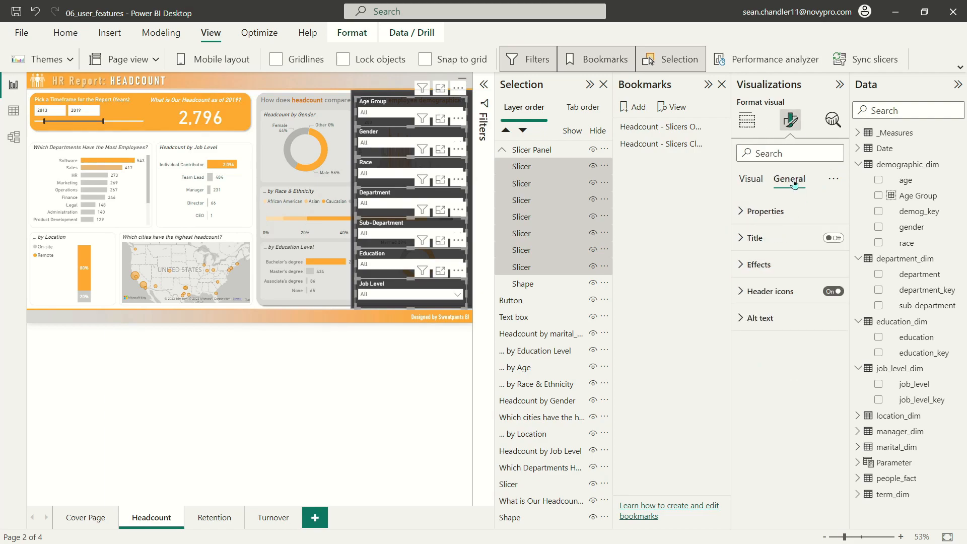
{"action": "left_click", "coordinate": [768, 211]}
{"action": "double_click", "coordinate": [760, 310]}
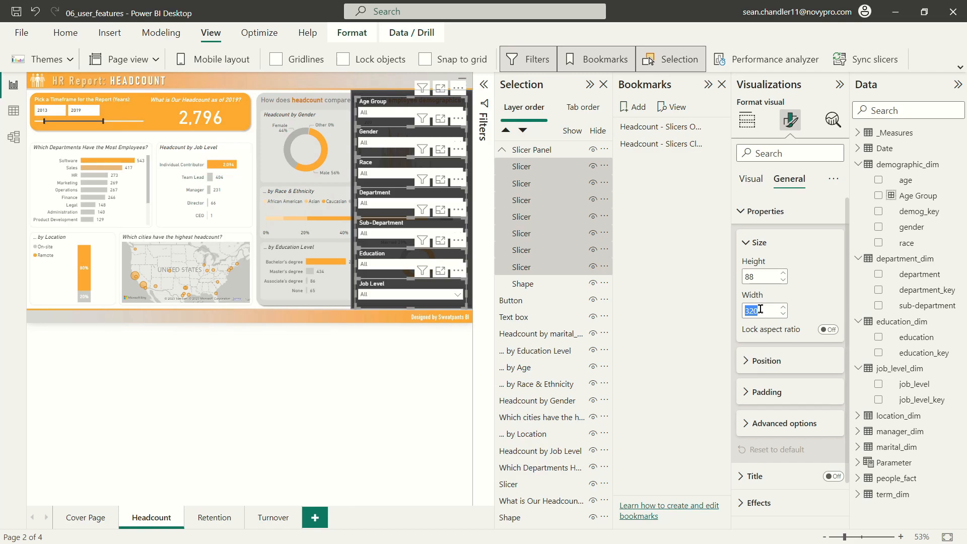
{"action": "type", "text": "380"}
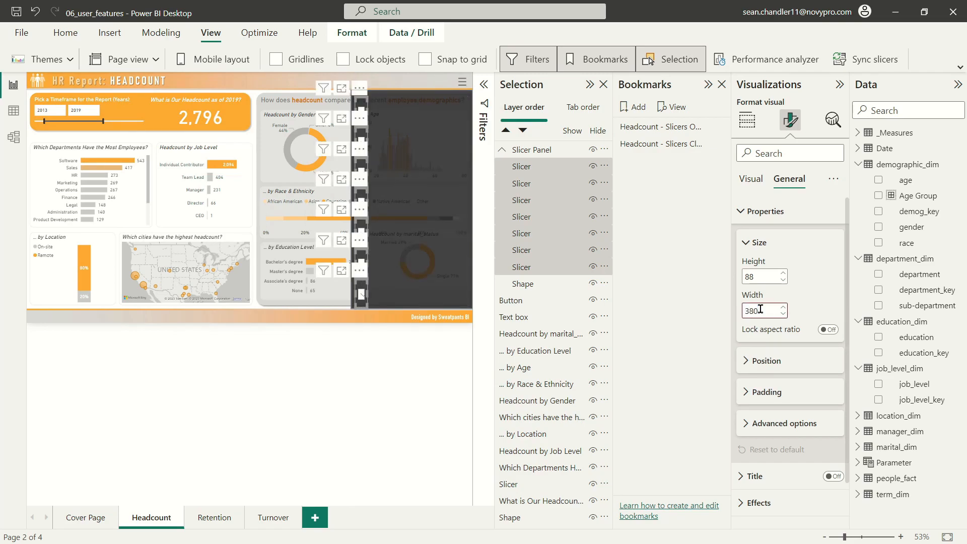
{"action": "double_click", "coordinate": [760, 309]}
{"action": "type", "text": "270"}
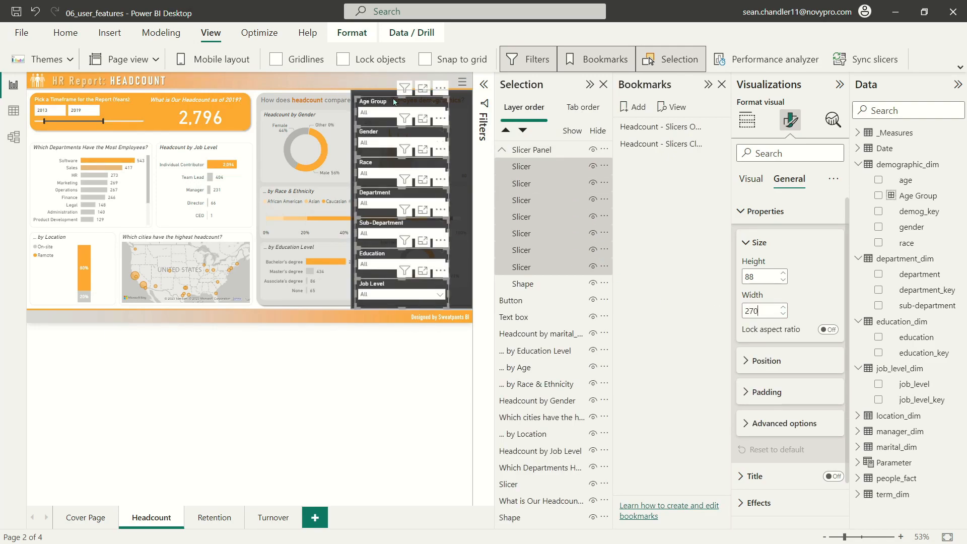
{"action": "left_click_drag", "start_coordinate": [397, 102], "coordinate": [412, 100]}
Set the text rotation of Slicer Panel's background shape to 270°.
{"action": "left_click", "coordinate": [368, 126]}
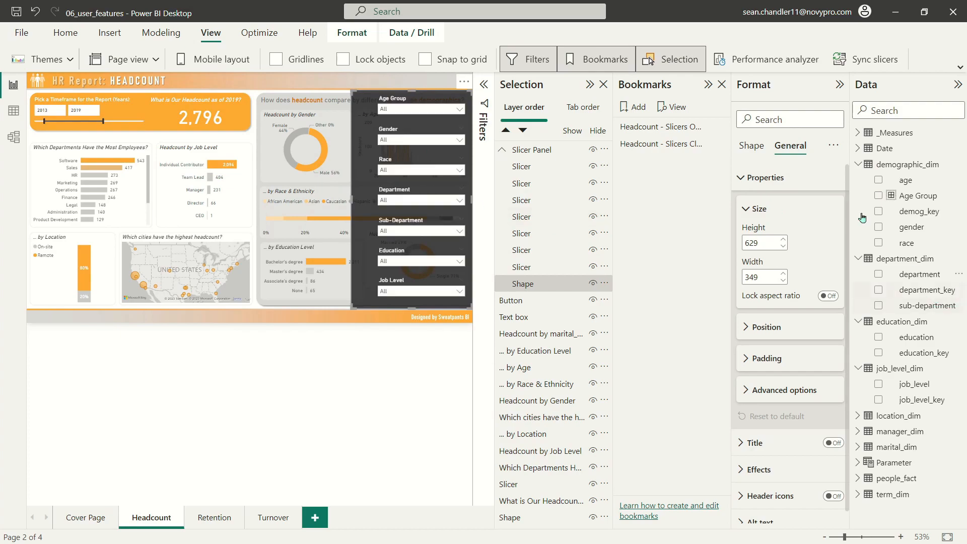
{"action": "left_click", "coordinate": [752, 179]}
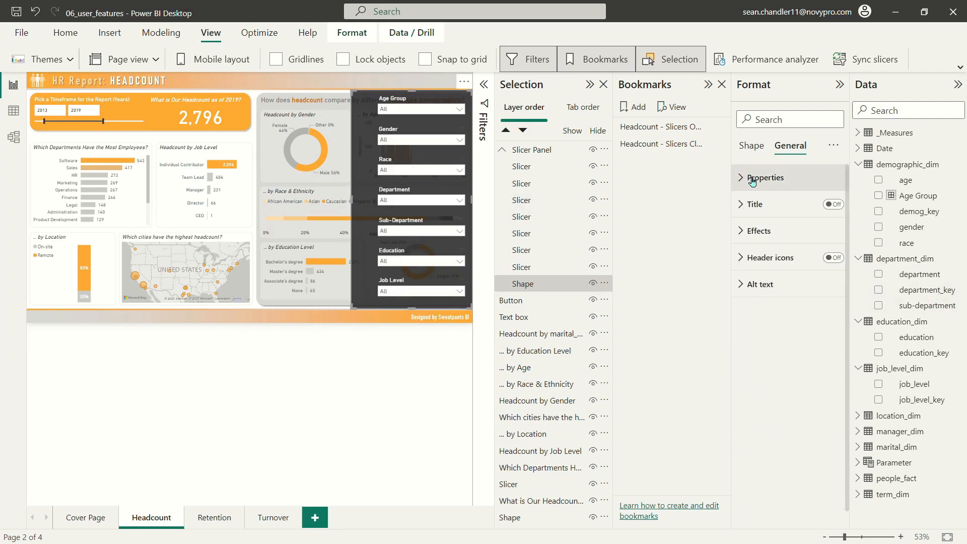
{"action": "left_click", "coordinate": [761, 150]}
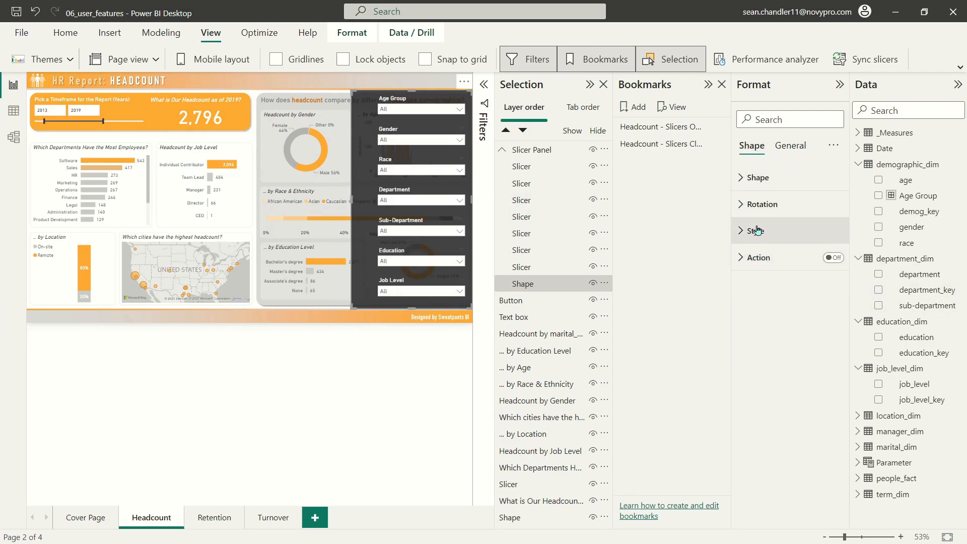
{"action": "left_click", "coordinate": [754, 231]}
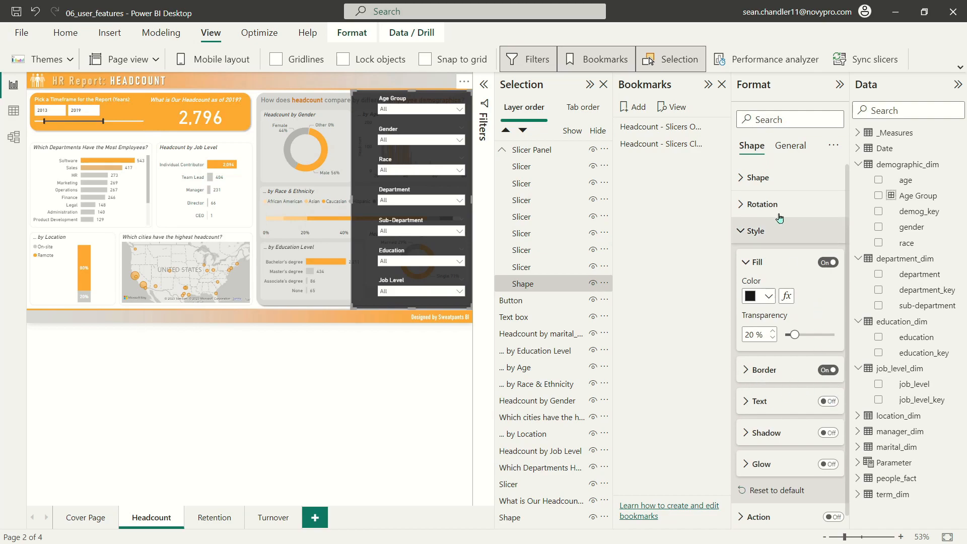
{"action": "left_click", "coordinate": [760, 177]}
{"action": "left_click", "coordinate": [763, 179]}
{"action": "left_click", "coordinate": [762, 204]}
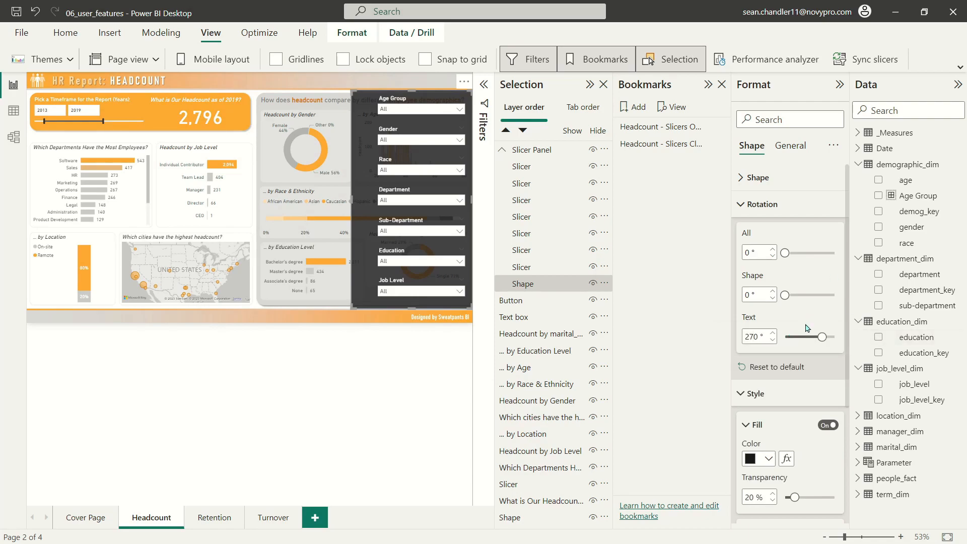
Add the text "TBD" to the background shape at font size 15 with top vertical alignment.
{"action": "scroll", "coordinate": [804, 412], "scroll_direction": "down", "scroll_amount": 3}
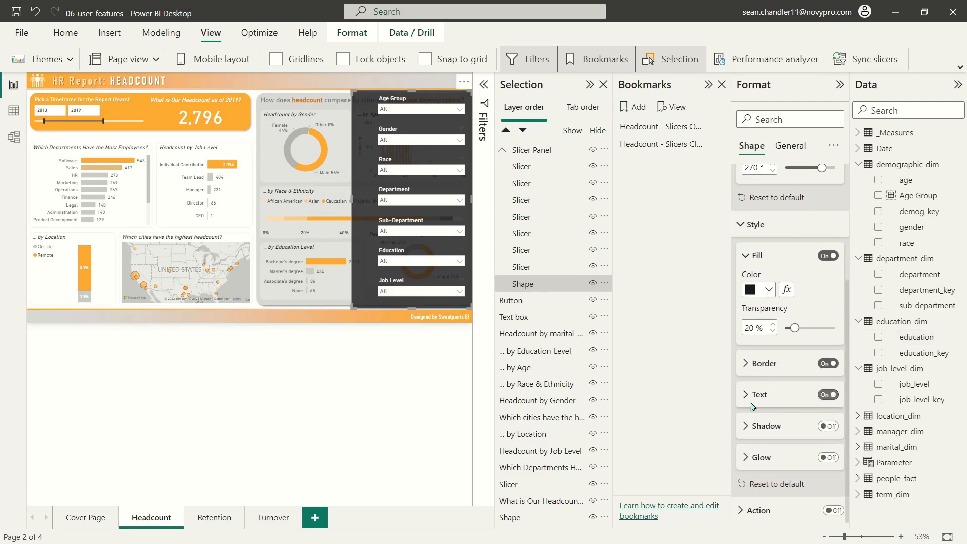
{"action": "left_click", "coordinate": [754, 399]}
{"action": "left_click", "coordinate": [787, 433]}
{"action": "type", "text": "TBD"}
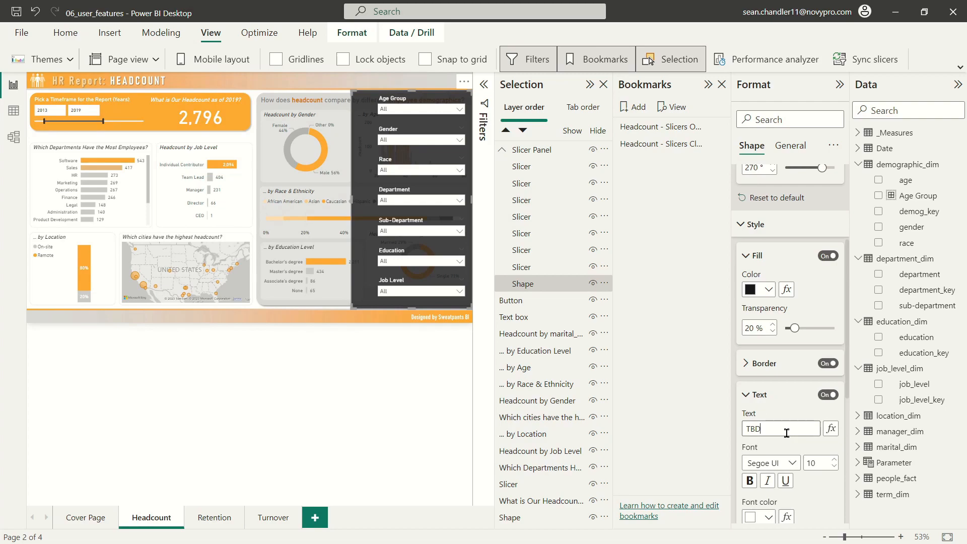
{"action": "scroll", "coordinate": [781, 426], "scroll_direction": "down", "scroll_amount": 4}
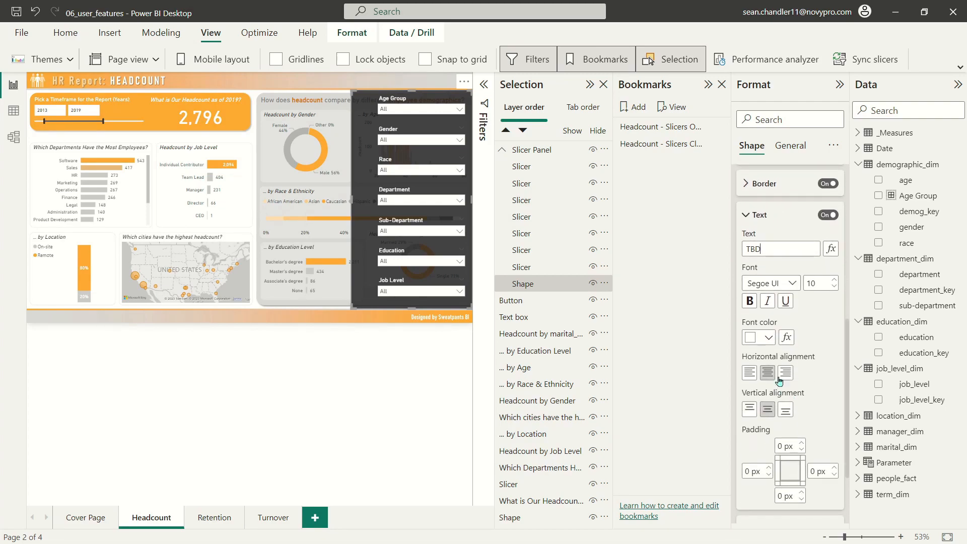
{"action": "left_click", "coordinate": [767, 335]}
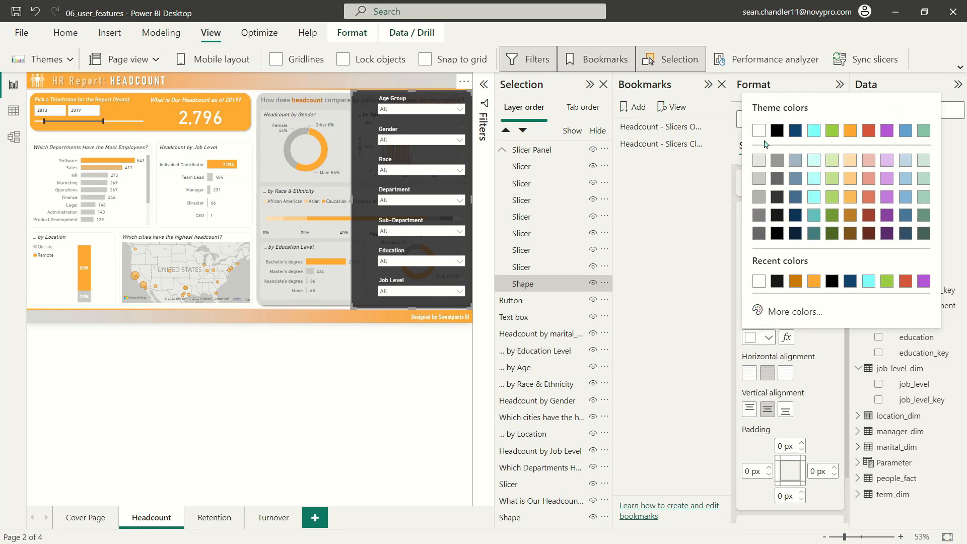
{"action": "left_click", "coordinate": [812, 367]}
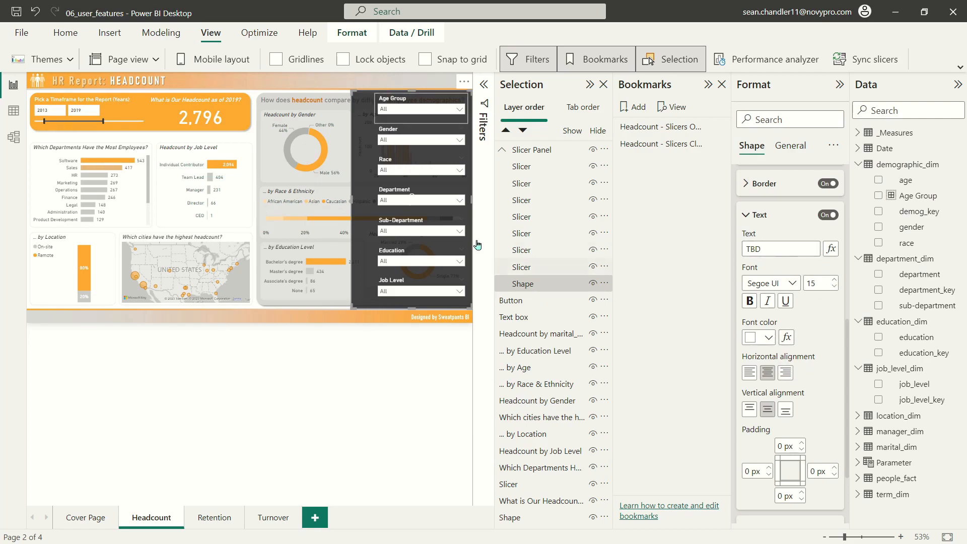
{"action": "mouse_move", "coordinate": [424, 199]}
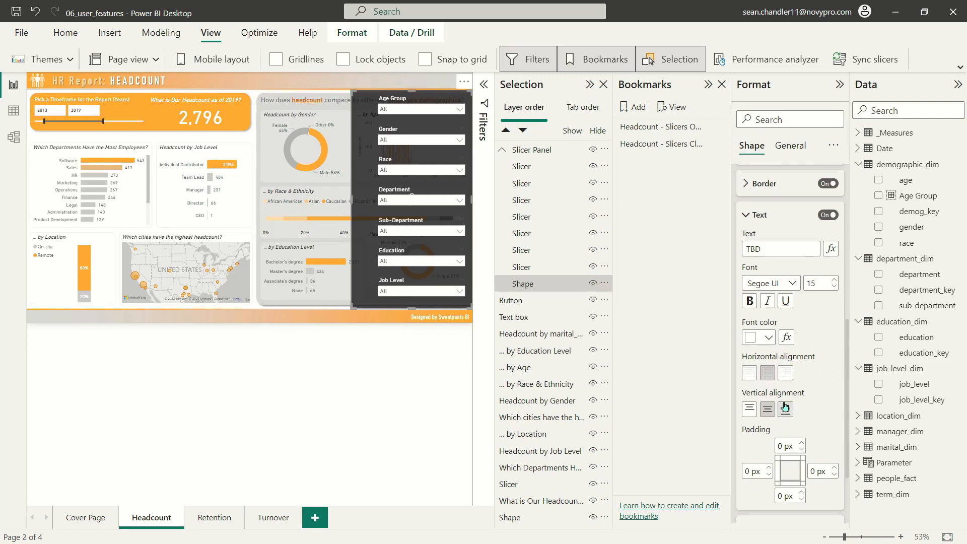
{"action": "left_click", "coordinate": [750, 412]}
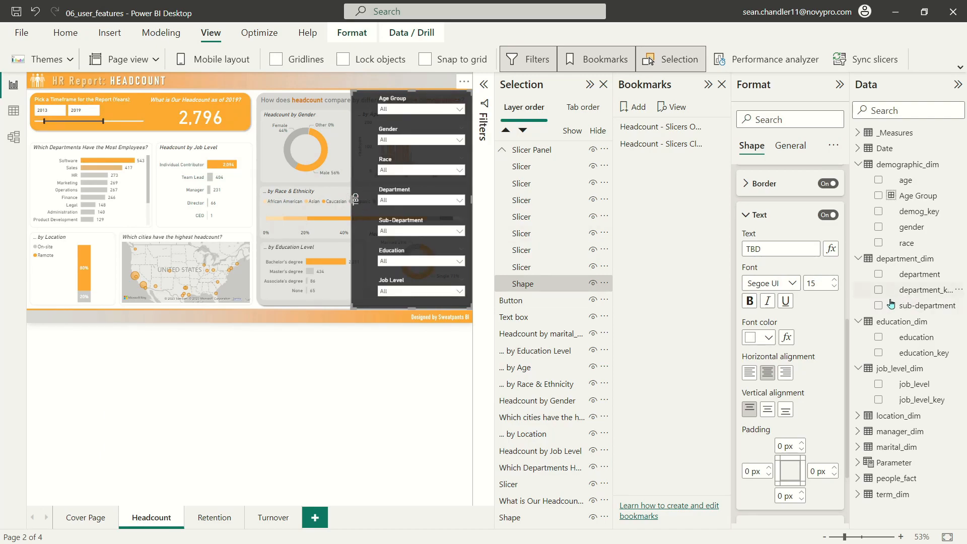
Try 90° and 180° as the shape's text rotation, and set it back to 270°.
{"action": "scroll", "coordinate": [816, 352], "scroll_direction": "up", "scroll_amount": 5}
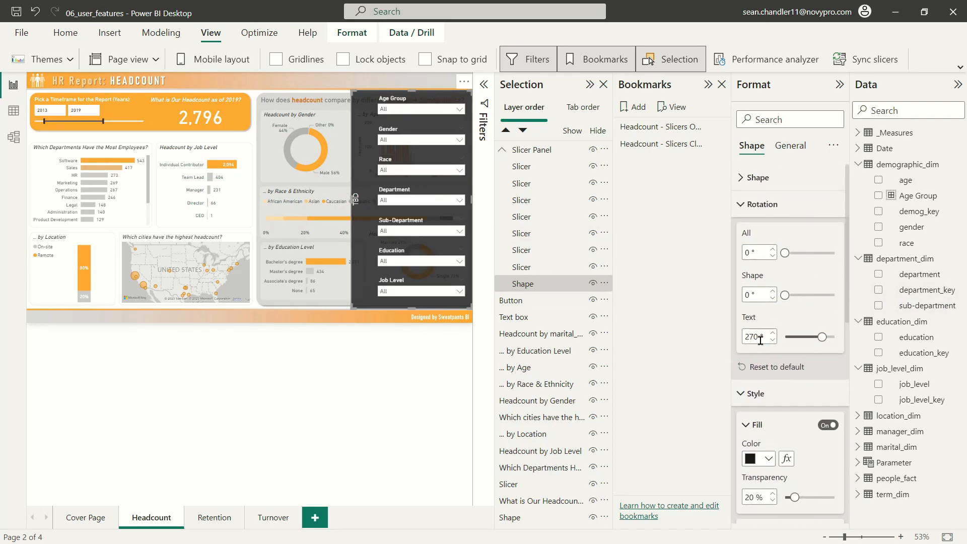
{"action": "double_click", "coordinate": [754, 339]}
{"action": "type", "text": "90"}
{"action": "key", "text": "BackSpace"}
{"action": "key", "text": "BackSpace"}
{"action": "type", "text": "180"}
{"action": "left_click_drag", "start_coordinate": [757, 336], "coordinate": [730, 339]}
{"action": "type", "text": "27"}
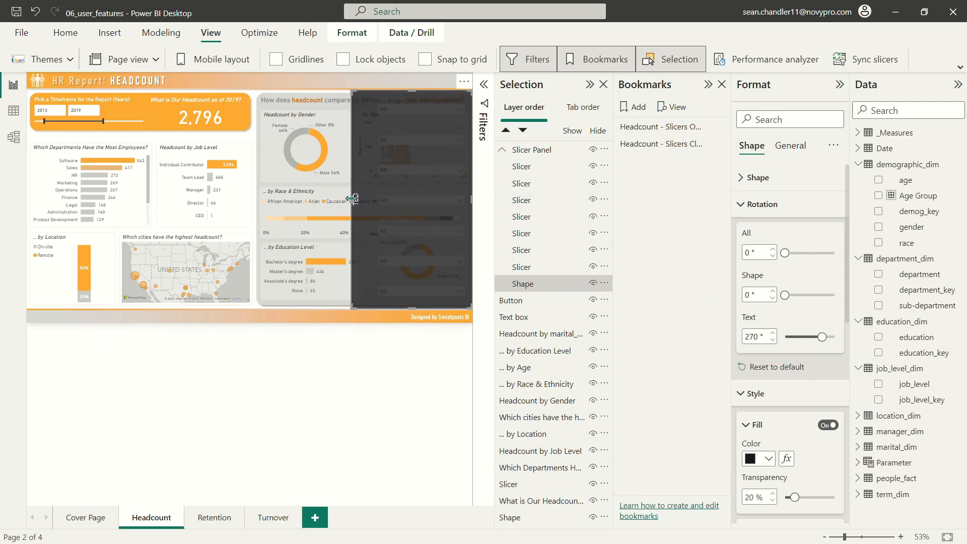
Narrow the background shape from its left edge and replace its text with "Click Here to Close the Slicer Menu".
{"action": "left_click_drag", "start_coordinate": [352, 198], "coordinate": [363, 198]}
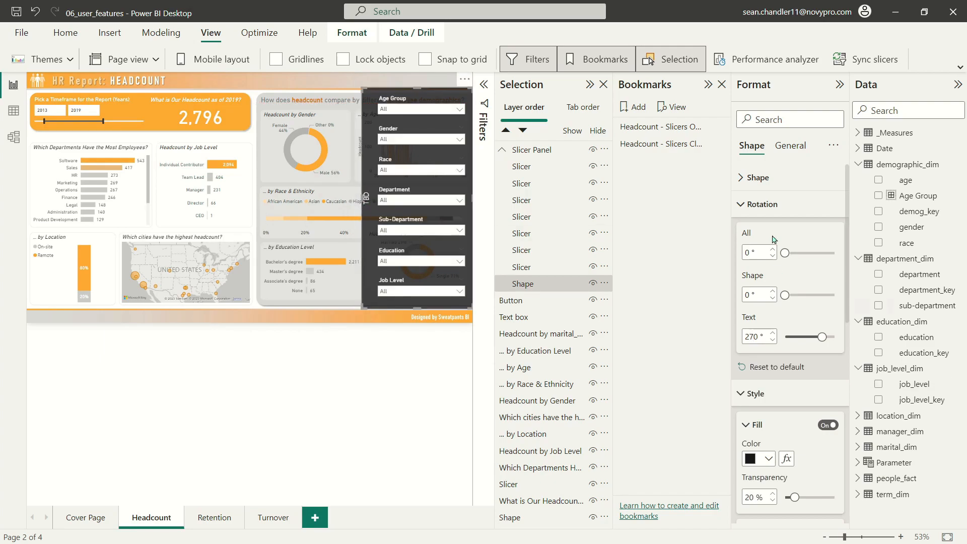
{"action": "left_click", "coordinate": [742, 204]}
{"action": "left_click", "coordinate": [742, 231]}
{"action": "left_click", "coordinate": [756, 231]}
{"action": "scroll", "coordinate": [786, 303], "scroll_direction": "down", "scroll_amount": 3}
{"action": "double_click", "coordinate": [779, 256]}
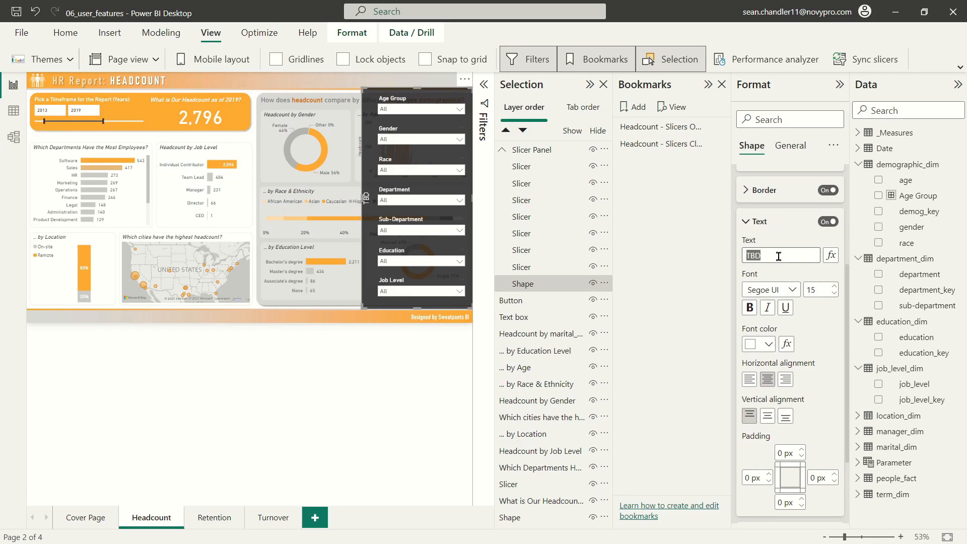
{"action": "type", "text": "Click Here to Close the Slicer Menu"}
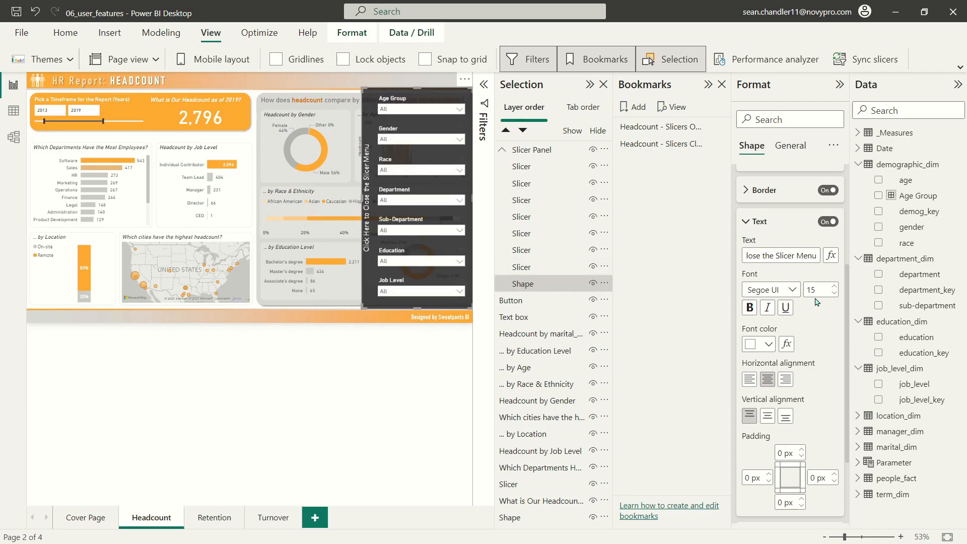
Set the shape's text font to DIN at size 16.
{"action": "left_click", "coordinate": [771, 289]}
{"action": "left_click", "coordinate": [756, 339]}
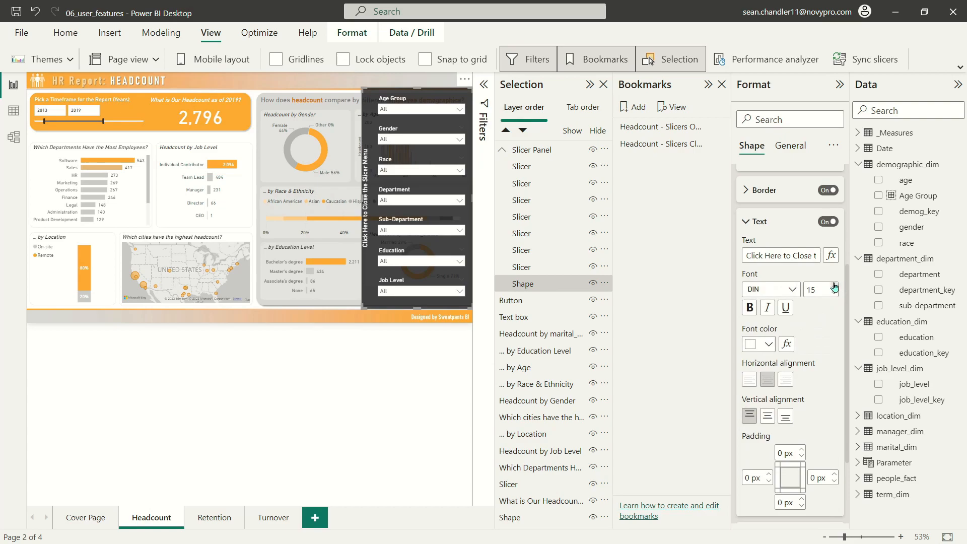
{"action": "left_click", "coordinate": [834, 285]}
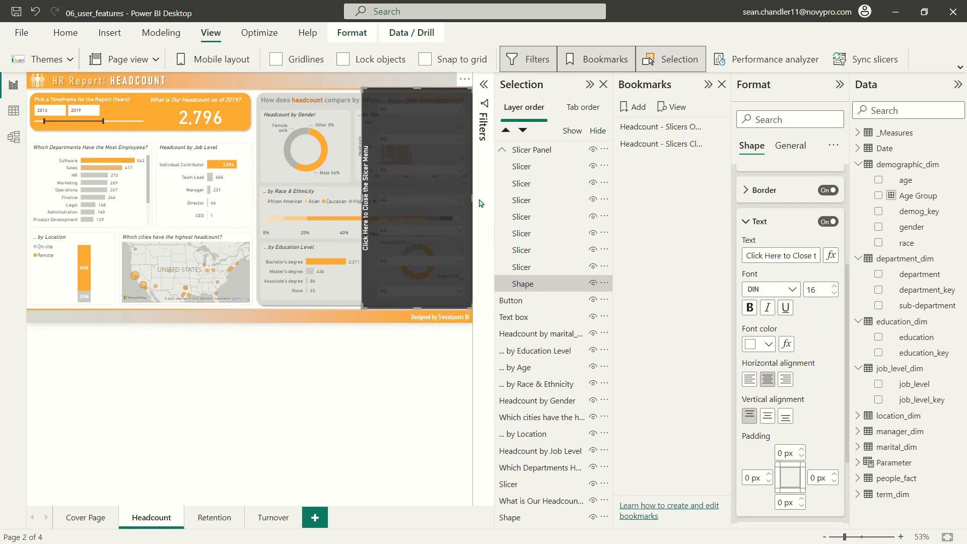
Turn on the background shape's action with type Bookmark and target bookmark Headcount - Slicers Closed.
{"action": "left_click", "coordinate": [790, 146]}
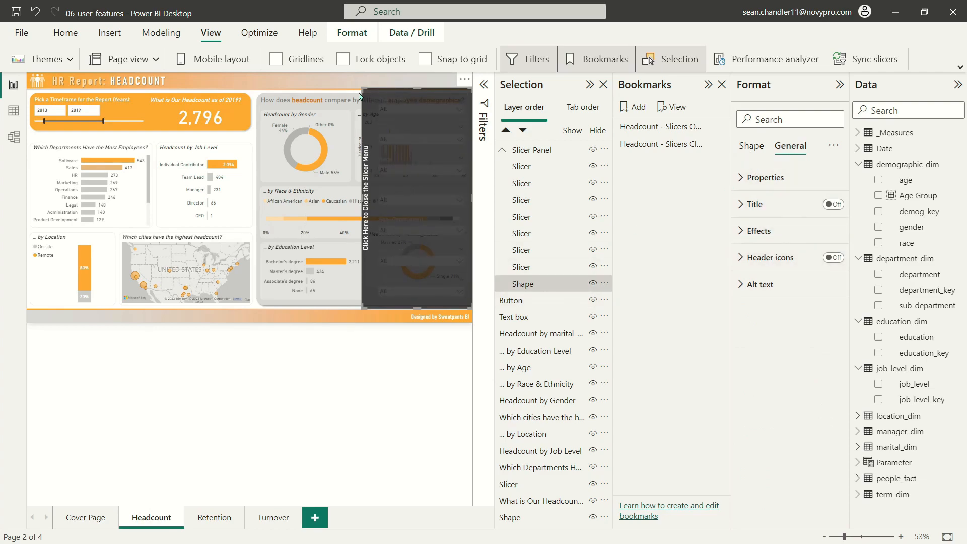
{"action": "left_click", "coordinate": [751, 145]}
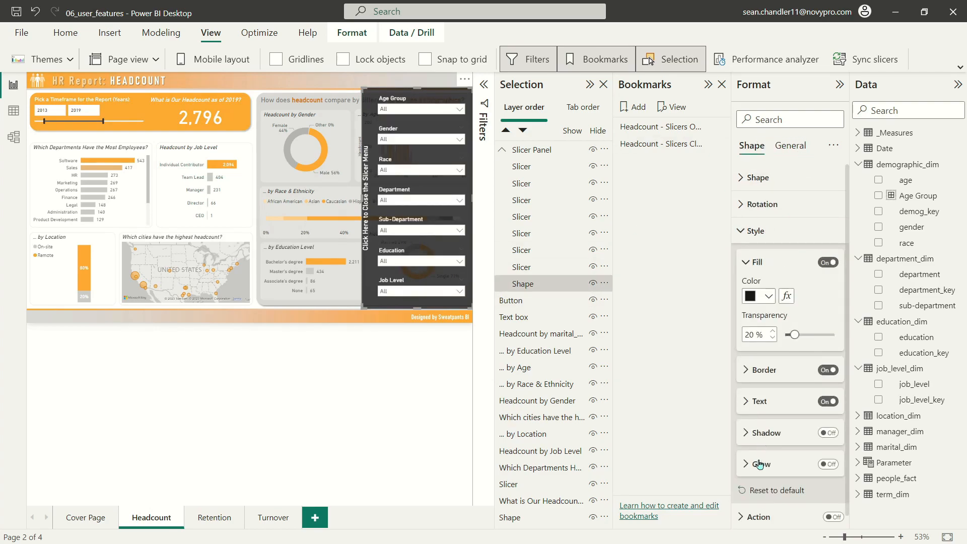
{"action": "left_click", "coordinate": [746, 230]}
{"action": "left_click", "coordinate": [755, 258]}
{"action": "left_click", "coordinate": [758, 289]}
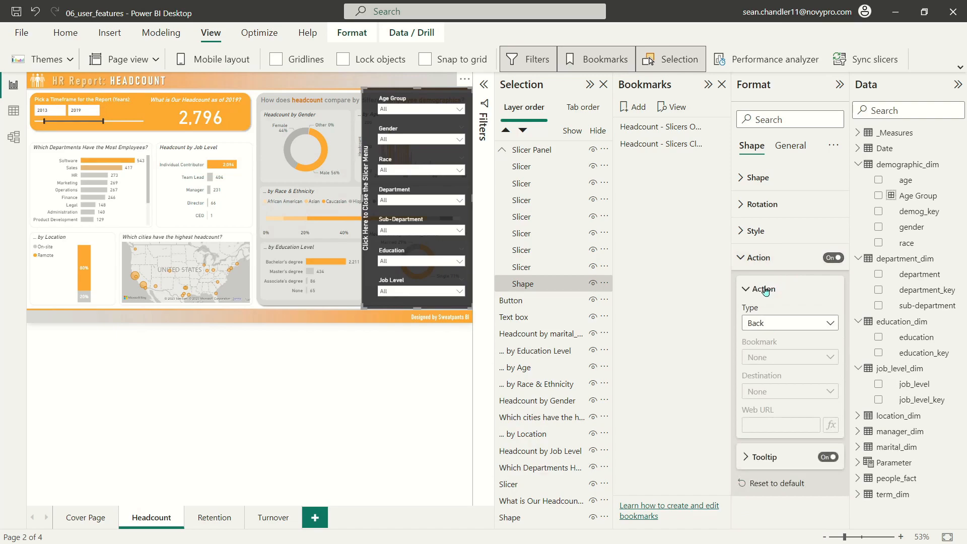
{"action": "left_click", "coordinate": [764, 323]}
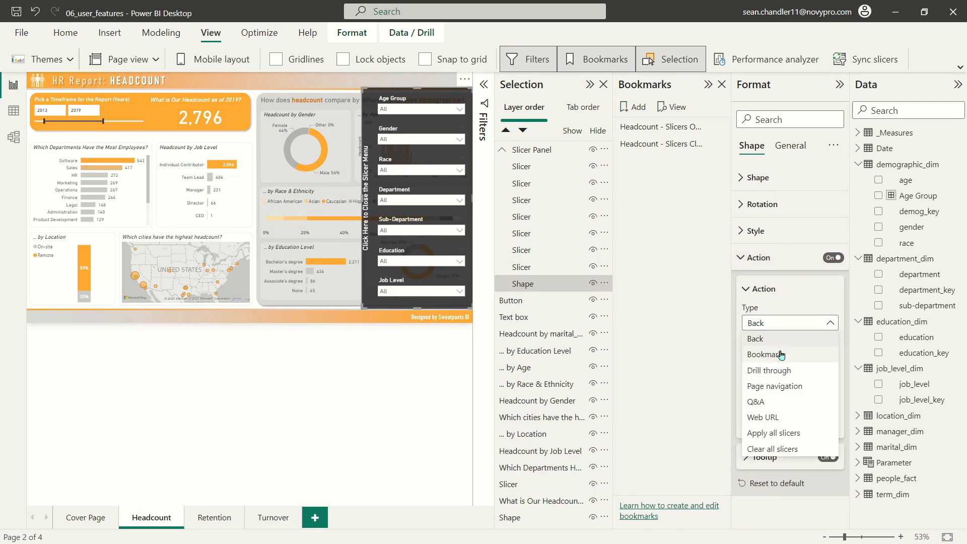
{"action": "left_click", "coordinate": [781, 355]}
{"action": "left_click", "coordinate": [797, 358]}
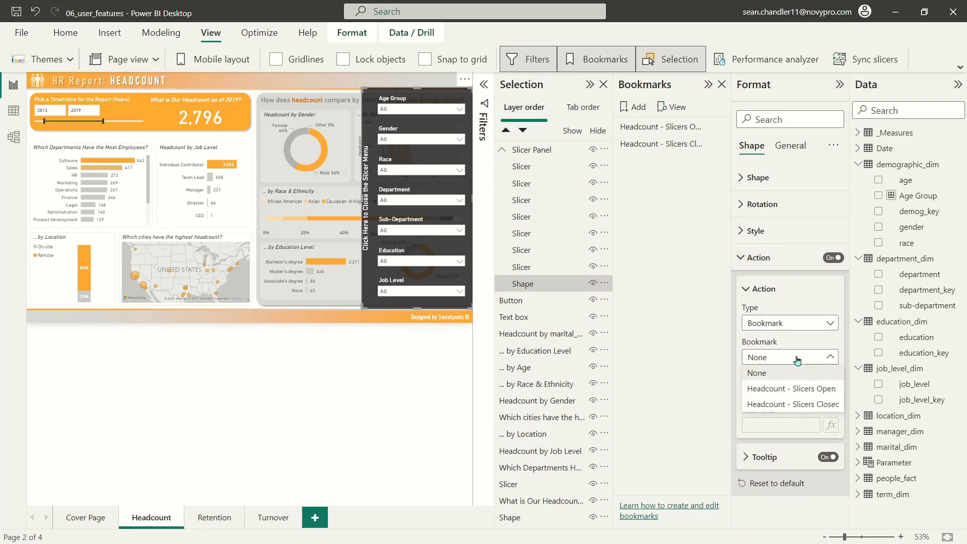
{"action": "left_click", "coordinate": [806, 404]}
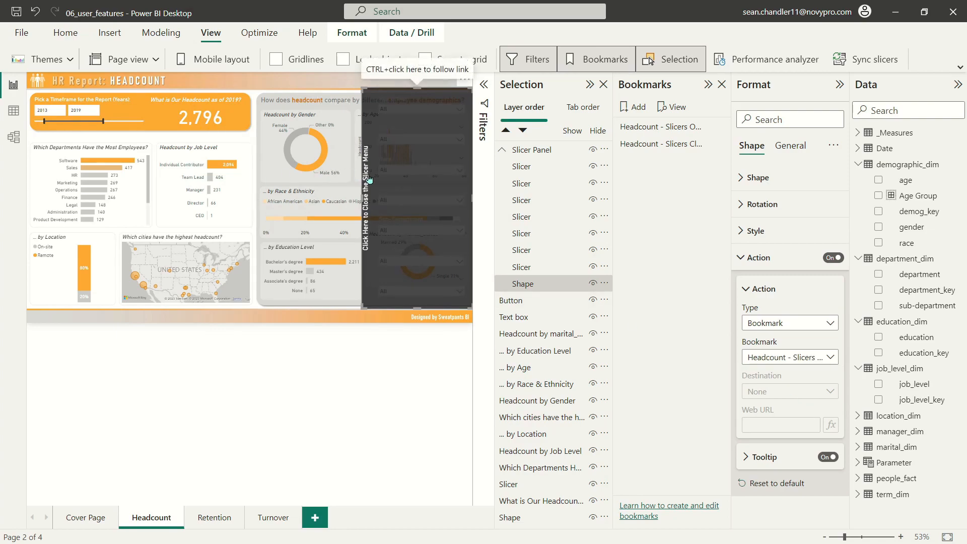
Test closing the slicer panel through its background shape and reopening it with the hamburger button.
{"action": "left_click", "coordinate": [454, 89], "text": "ctrl"}
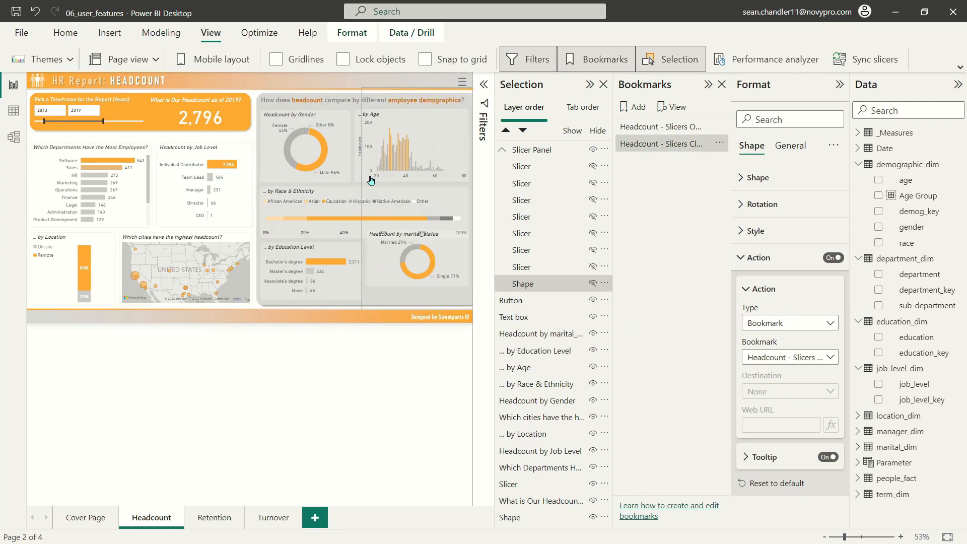
{"action": "left_click", "coordinate": [454, 89], "text": "ctrl"}
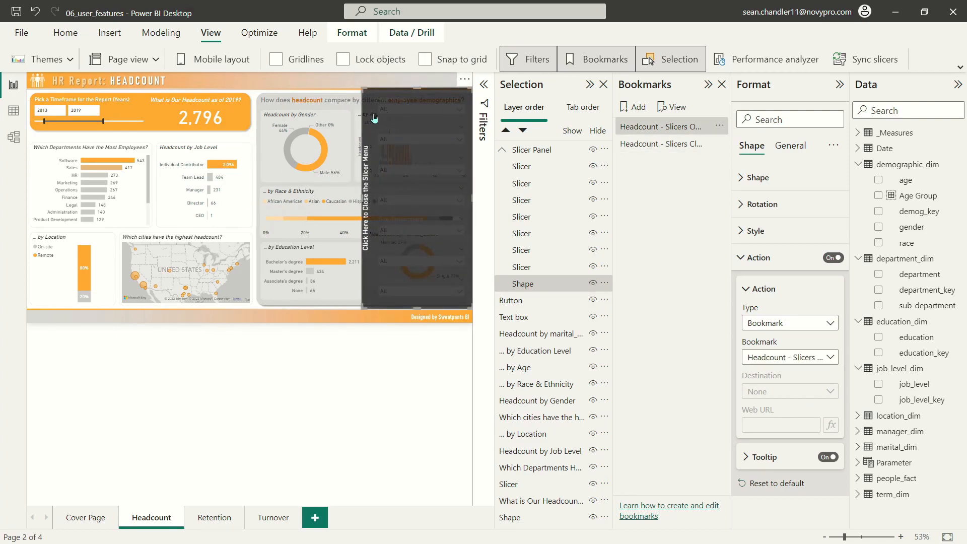
{"action": "left_click", "coordinate": [368, 185], "text": "ctrl"}
{"action": "left_click", "coordinate": [461, 86], "text": "ctrl"}
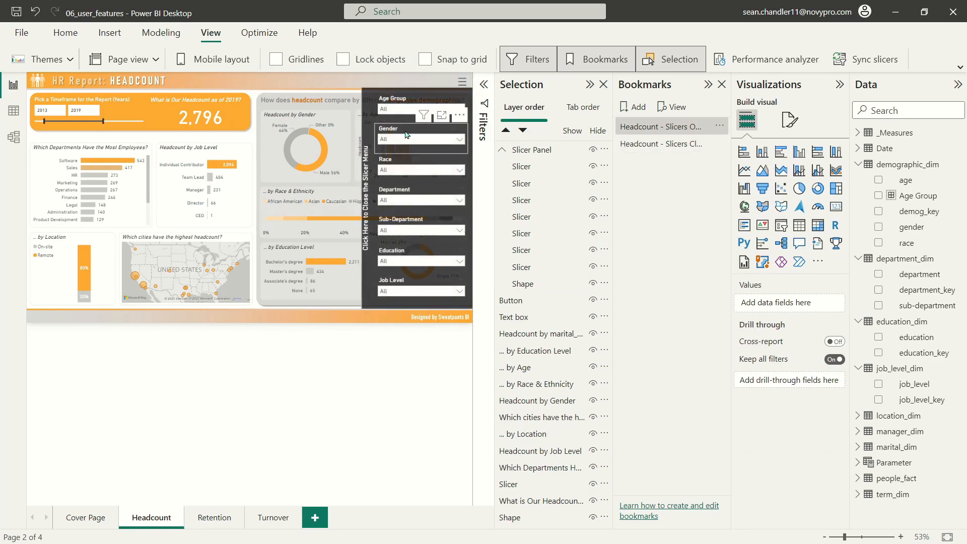
{"action": "left_click", "coordinate": [367, 155], "text": "ctrl"}
{"action": "left_click", "coordinate": [461, 87], "text": "ctrl"}
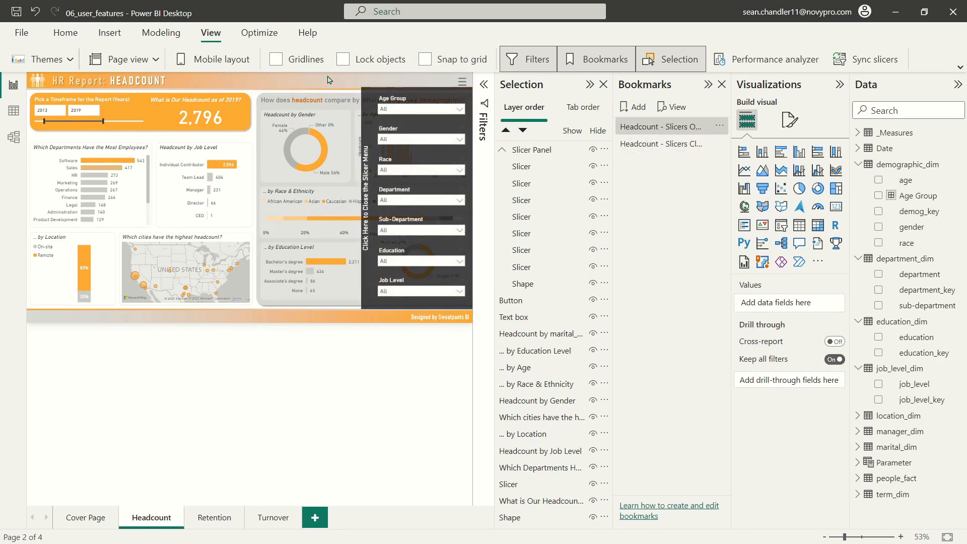
Collapse the Slicer Panel group, select it together with the hamburger button, and copy both to the Retention and Turnover pages.
{"action": "left_click", "coordinate": [502, 150]}
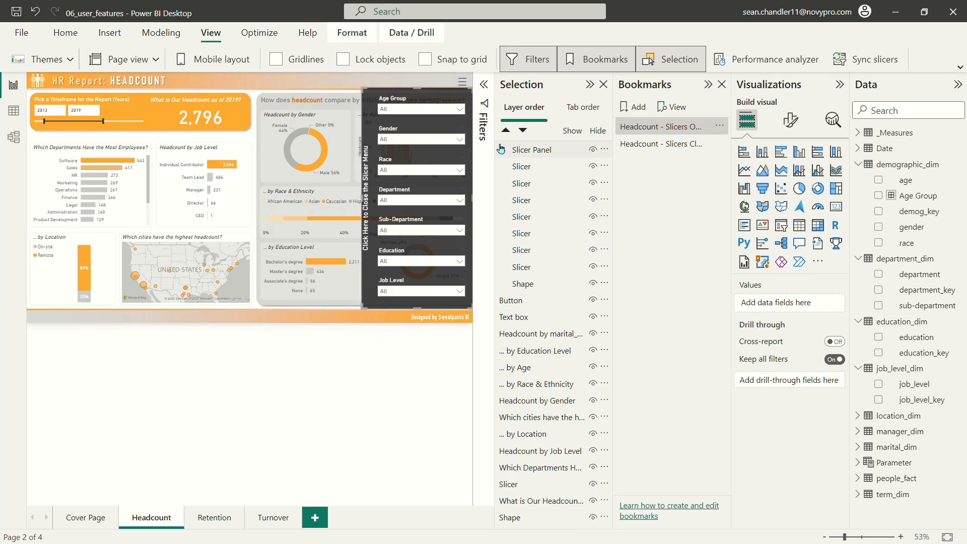
{"action": "left_click", "coordinate": [525, 166]}
{"action": "left_click", "coordinate": [539, 149], "text": "ctrl"}
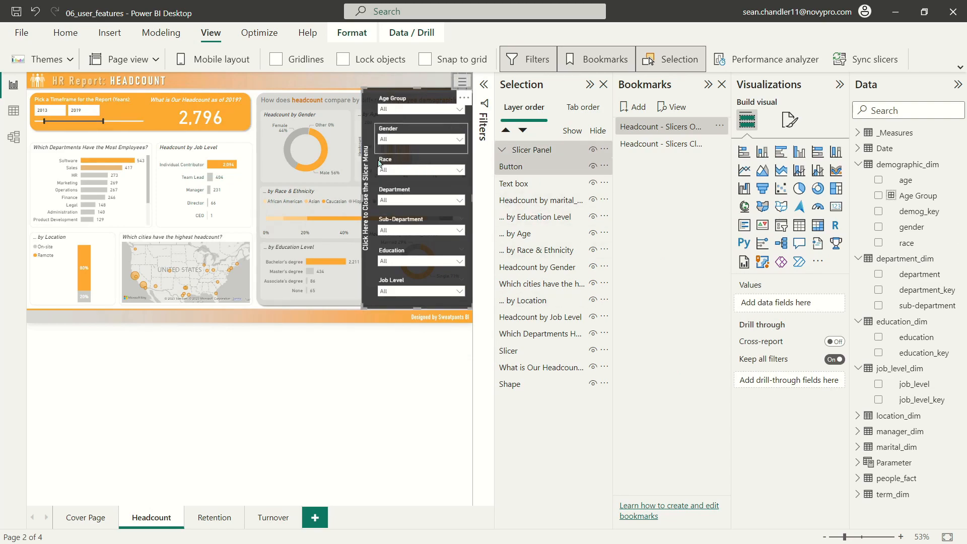
{"action": "left_click", "coordinate": [511, 162]}
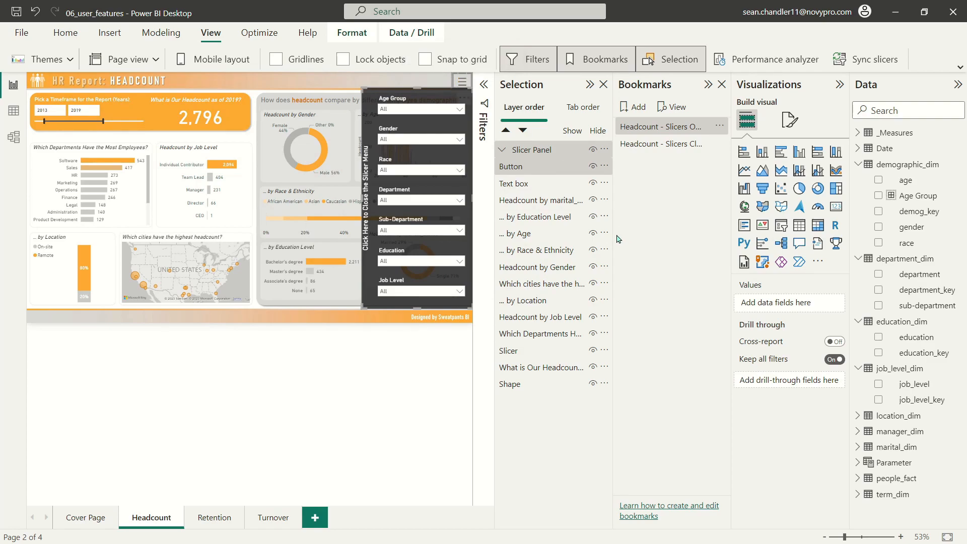
{"action": "left_click", "coordinate": [214, 518]}
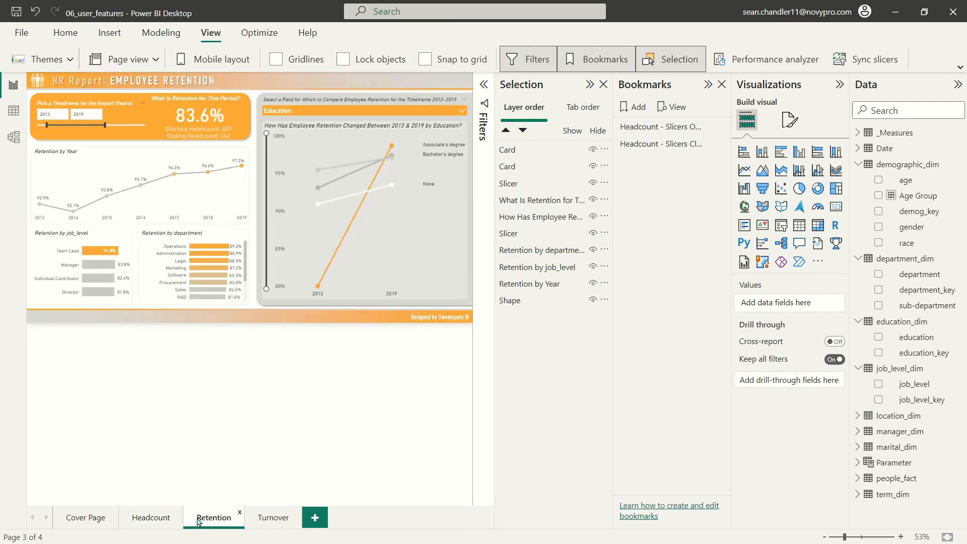
{"action": "left_click", "coordinate": [271, 518]}
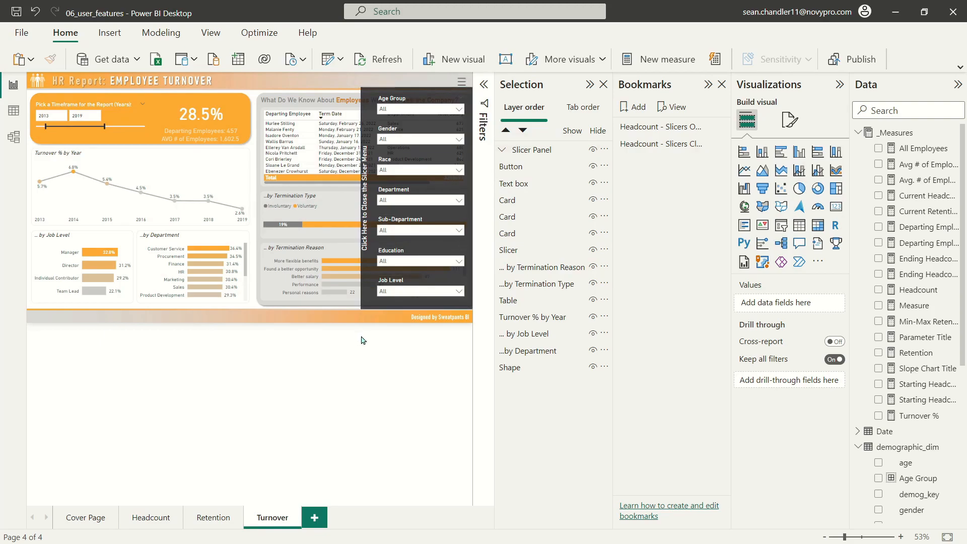
Return to the Headcount page and test opening and closing its slicer panel.
{"action": "left_click", "coordinate": [208, 519]}
{"action": "left_click", "coordinate": [142, 521]}
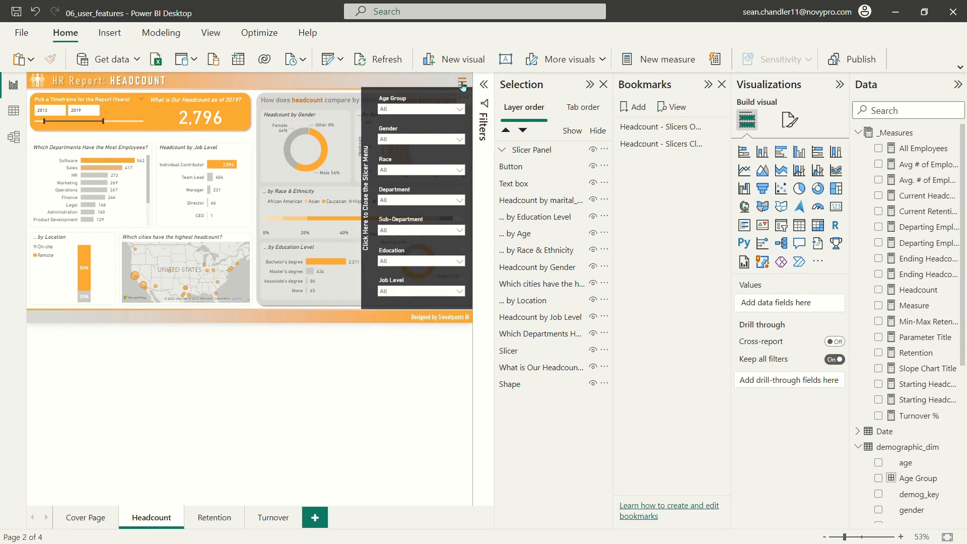
{"action": "left_click", "coordinate": [462, 85], "text": "ctrl"}
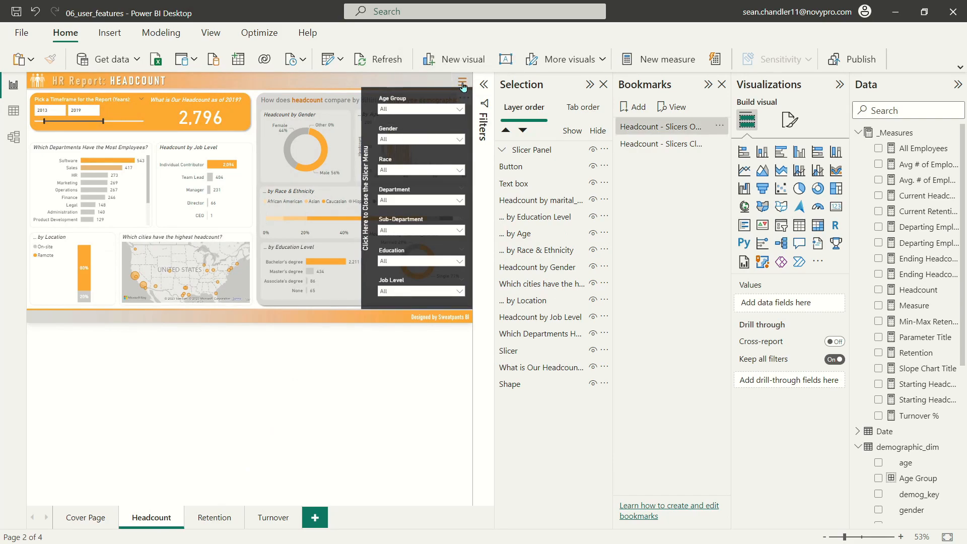
{"action": "left_click", "coordinate": [371, 93], "text": "ctrl"}
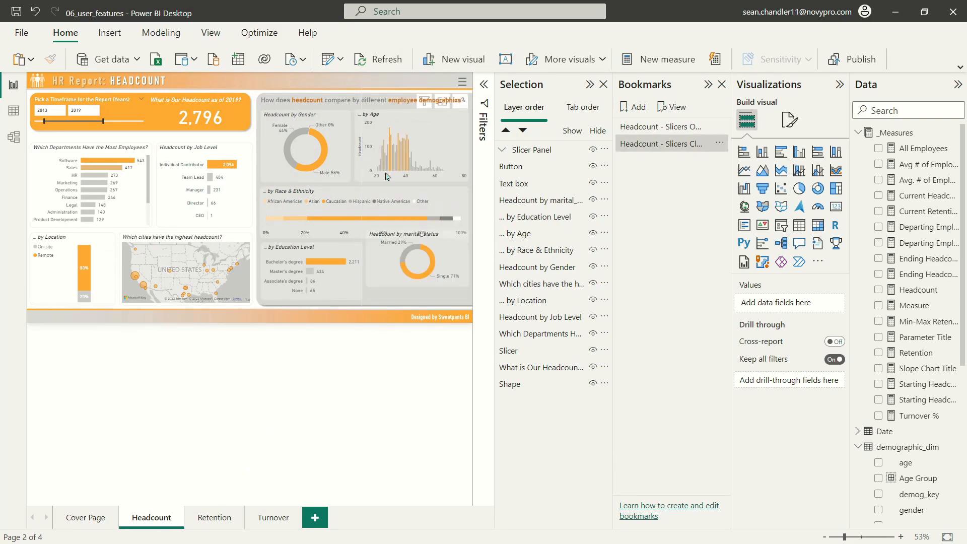
Try the Headcount - Slicers Closed bookmark from the Retention page, and close the slicer panel back on the Headcount page.
{"action": "left_click", "coordinate": [214, 517]}
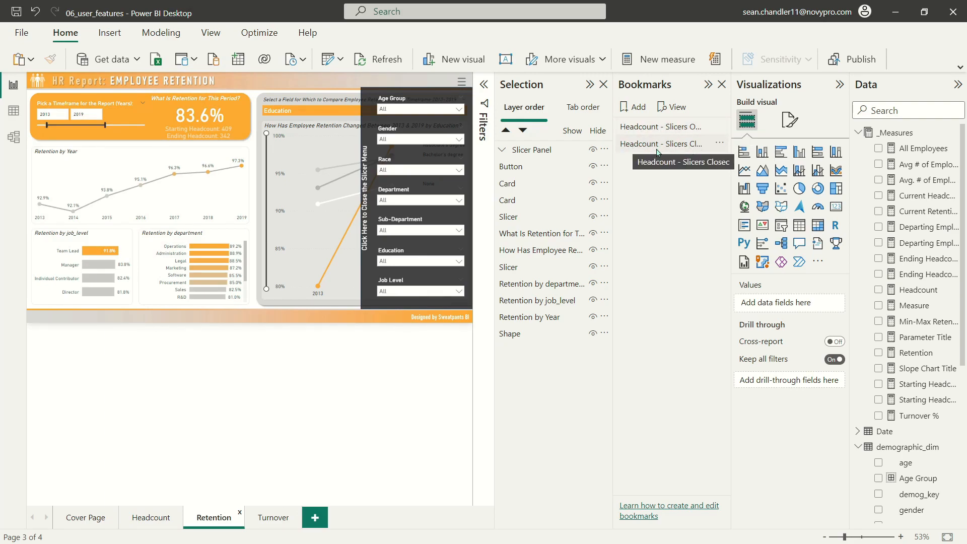
{"action": "left_click", "coordinate": [674, 147]}
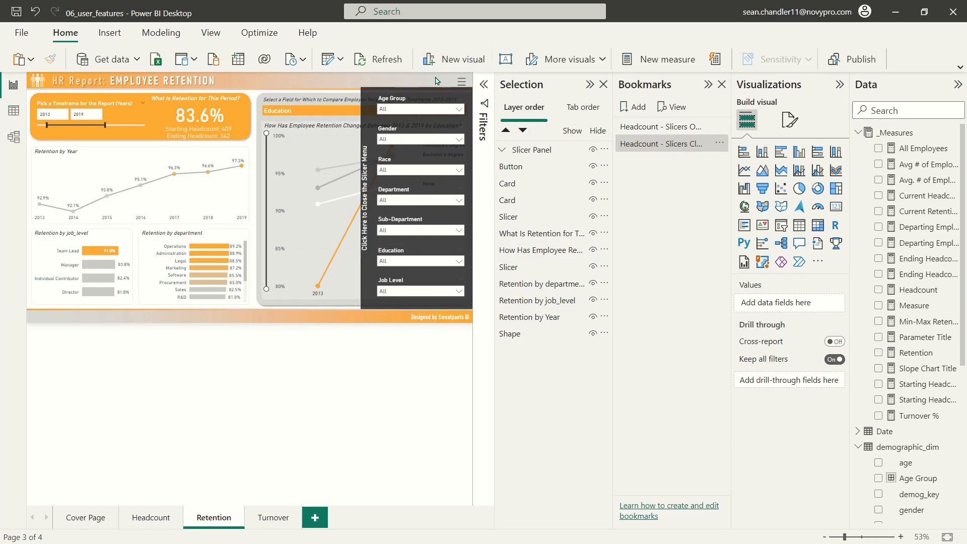
{"action": "left_click", "coordinate": [154, 518]}
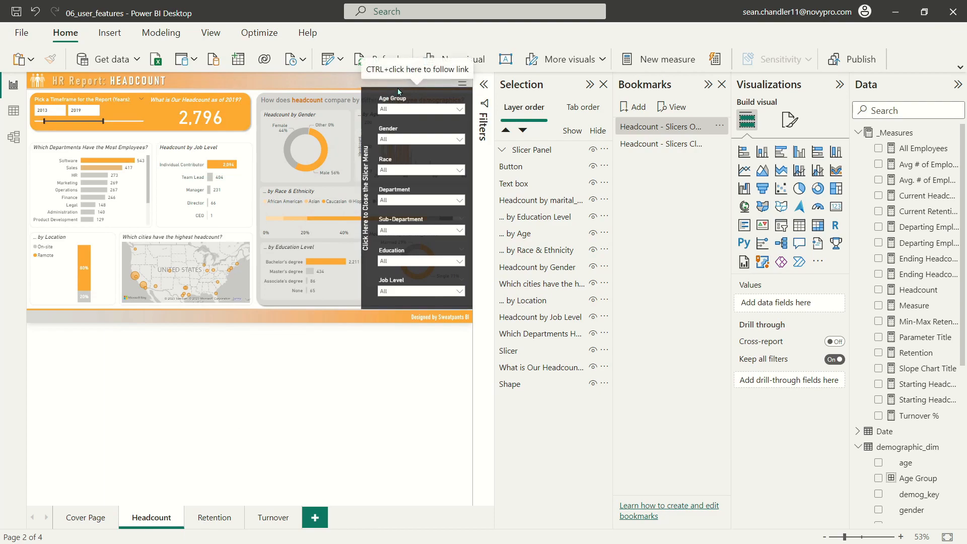
{"action": "left_click", "coordinate": [368, 103], "text": "ctrl"}
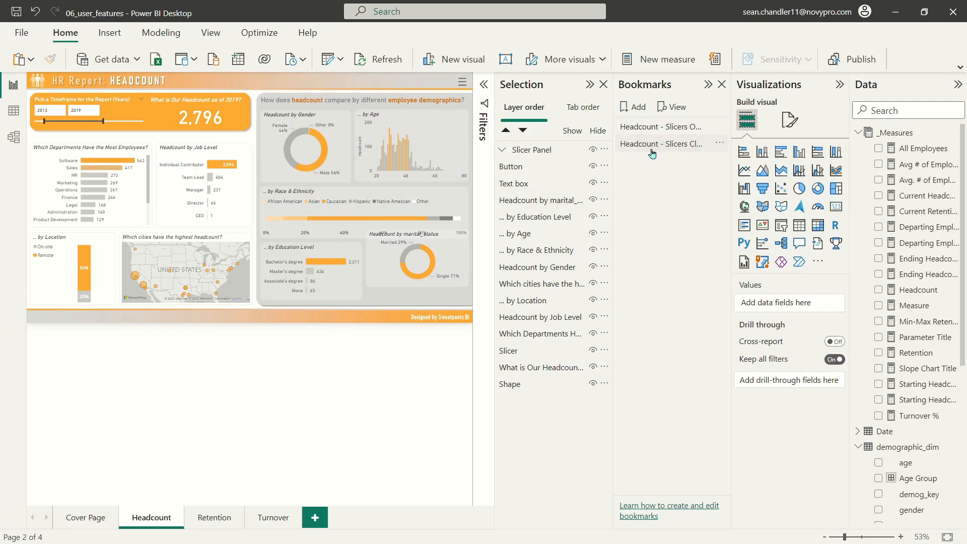
Add four new bookmarks for the Retention and Turnover slicer panels.
{"action": "left_click", "coordinate": [633, 107]}
{"action": "left_click", "coordinate": [633, 107]}
{"action": "left_click", "coordinate": [633, 107]}
{"action": "left_click", "coordinate": [633, 106]}
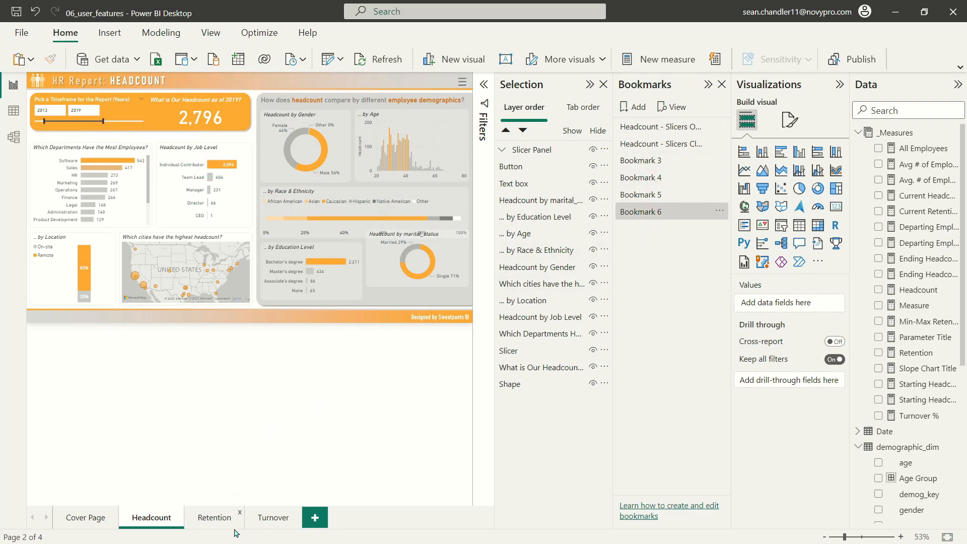
Set Bookmark 6 and Bookmark 5 to apply to selected visuals only, with Data turned off.
{"action": "right_click", "coordinate": [655, 212]}
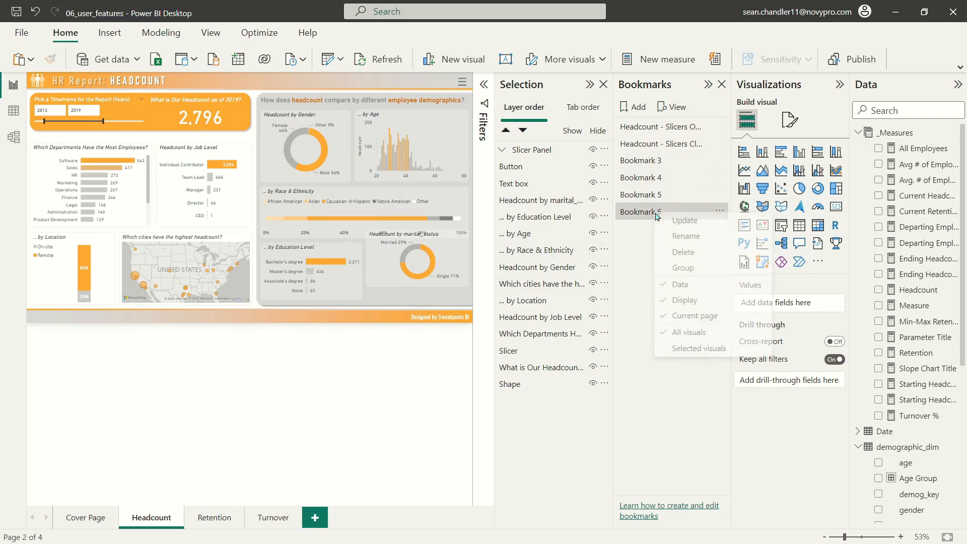
{"action": "left_click", "coordinate": [700, 348]}
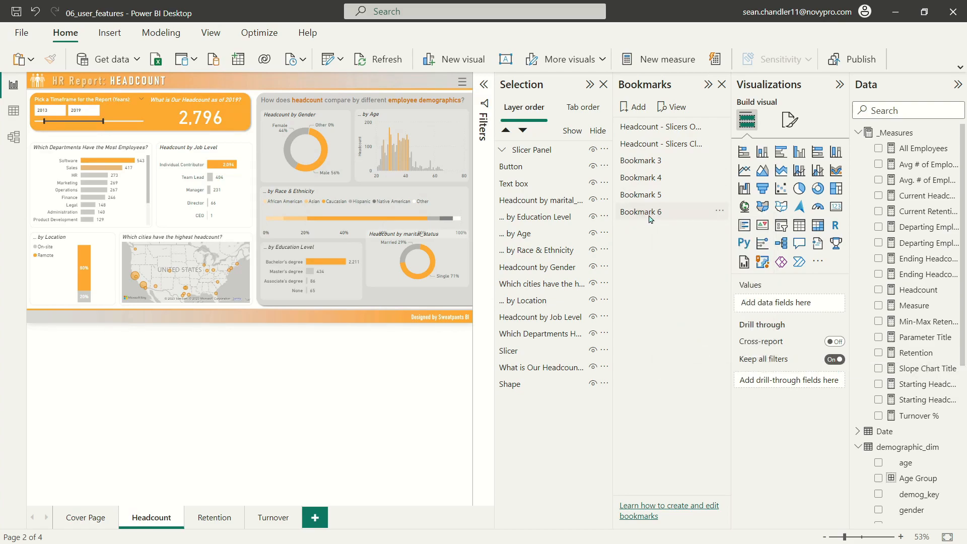
{"action": "right_click", "coordinate": [653, 215]}
{"action": "left_click", "coordinate": [678, 283]}
{"action": "right_click", "coordinate": [651, 200]}
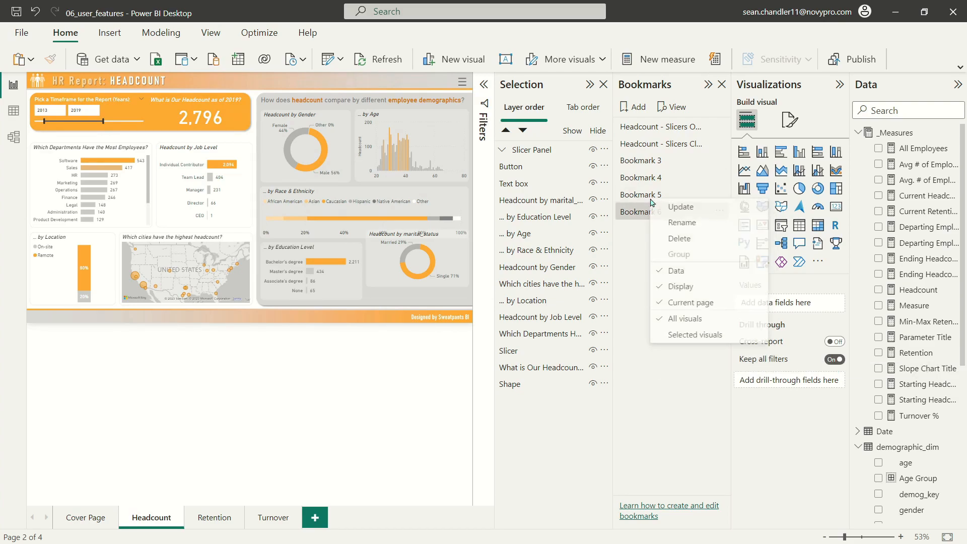
{"action": "left_click", "coordinate": [676, 335]}
{"action": "right_click", "coordinate": [649, 197]}
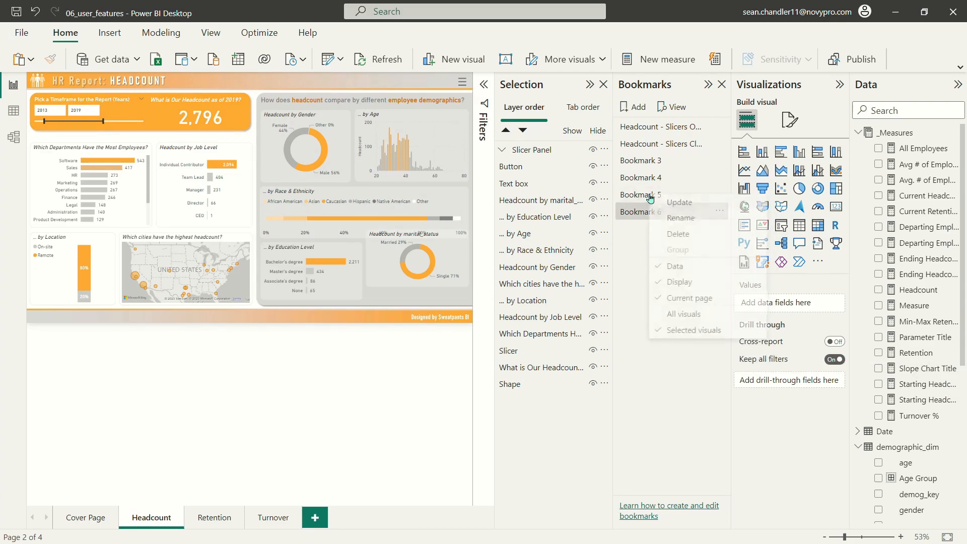
{"action": "left_click", "coordinate": [678, 268]}
Set Bookmark 4 and Bookmark 3 to selected visuals with Data turned off, and check the new bookmarks' options.
{"action": "right_click", "coordinate": [646, 177]}
{"action": "left_click", "coordinate": [683, 312]}
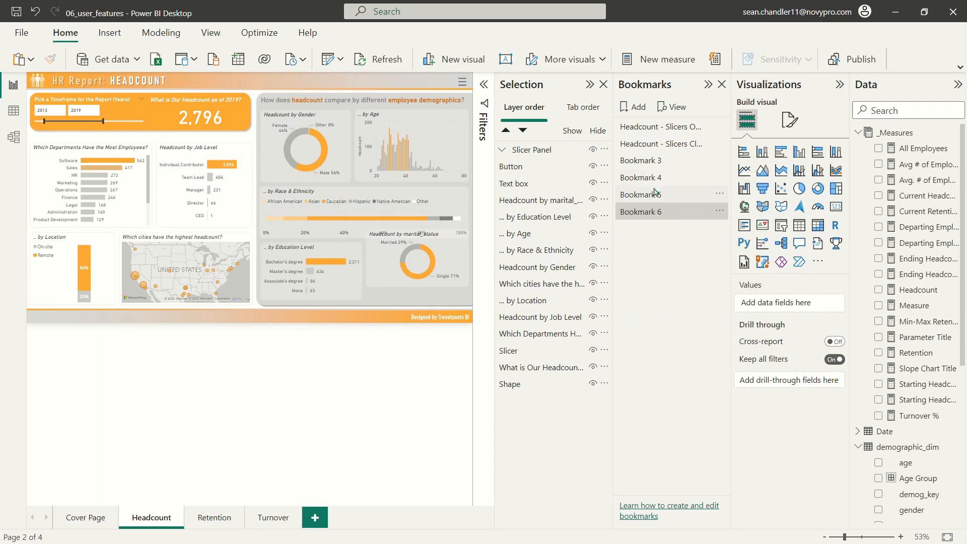
{"action": "right_click", "coordinate": [652, 181]}
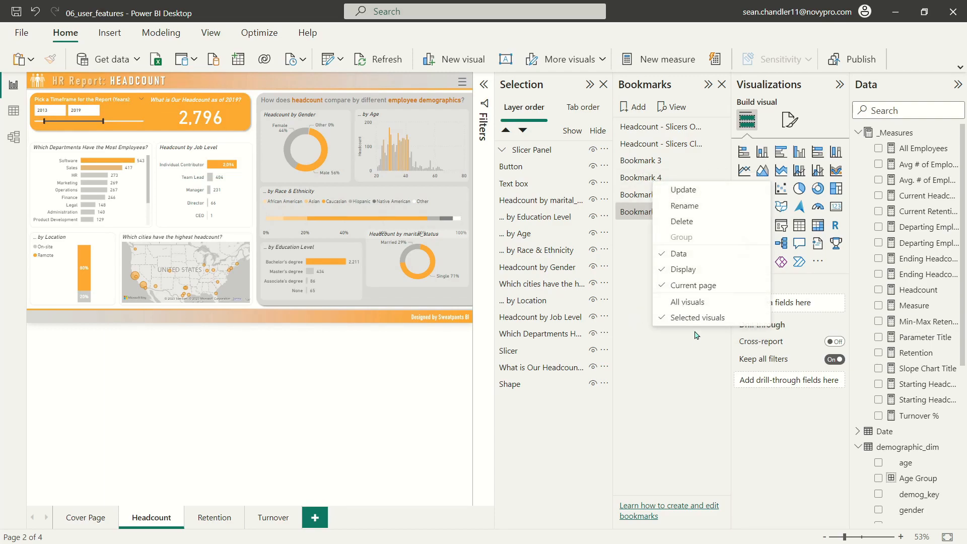
{"action": "left_click", "coordinate": [677, 254]}
{"action": "right_click", "coordinate": [643, 162]}
{"action": "left_click", "coordinate": [687, 296]}
{"action": "right_click", "coordinate": [644, 162]}
{"action": "left_click", "coordinate": [675, 240]}
{"action": "right_click", "coordinate": [649, 162]}
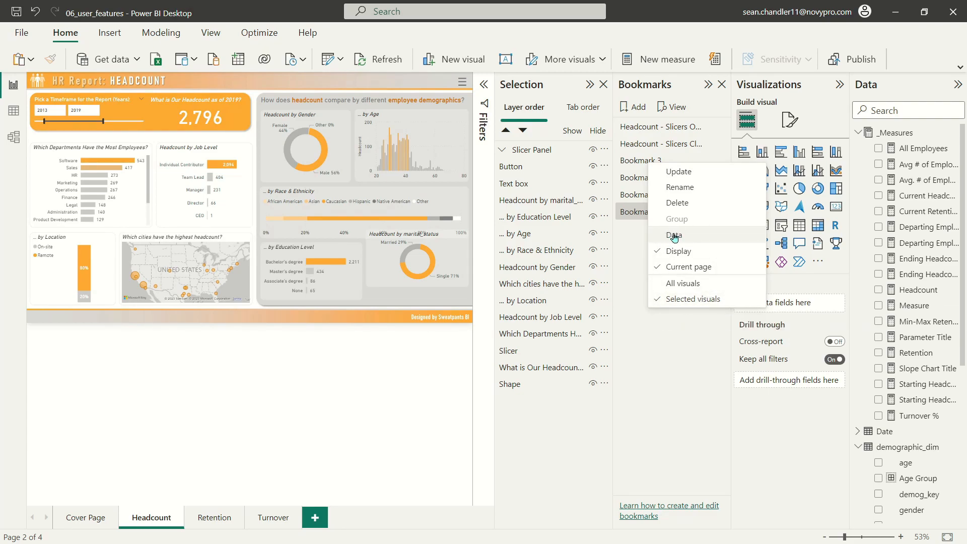
{"action": "right_click", "coordinate": [634, 195]}
{"action": "right_click", "coordinate": [643, 177]}
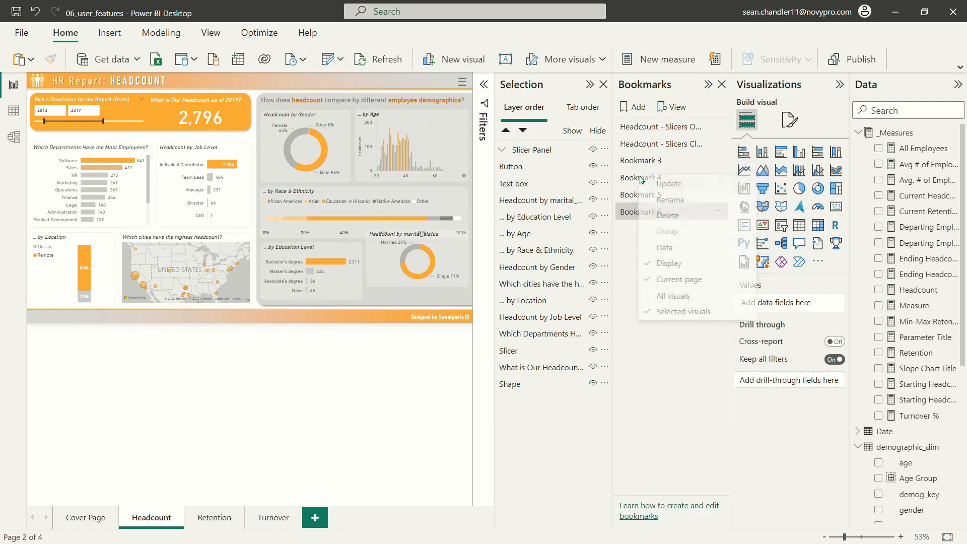
{"action": "right_click", "coordinate": [643, 157]}
Rename Bookmark 3 as "Retention - Slicers Open" and Bookmark 4 as "Retention - Slicers Closed".
{"action": "left_click", "coordinate": [631, 161]}
{"action": "double_click", "coordinate": [630, 160]}
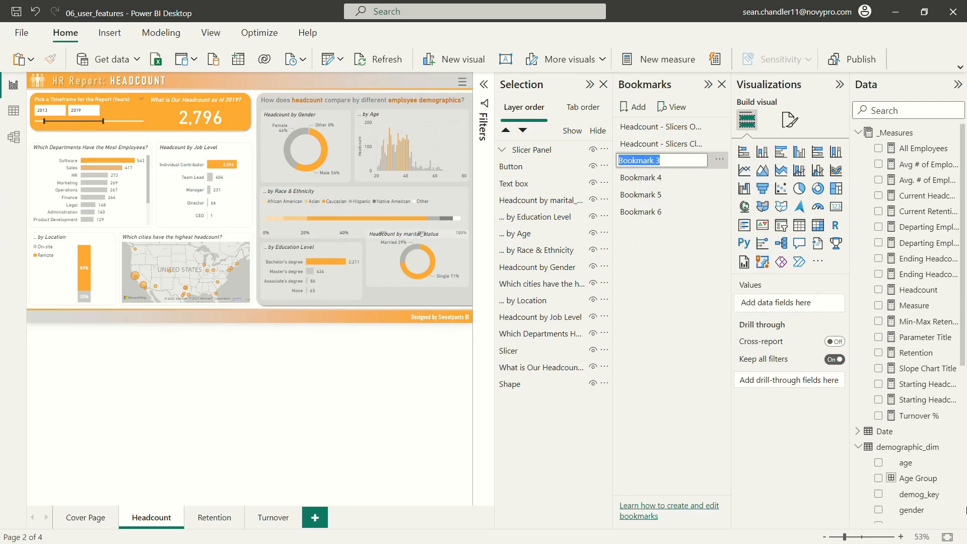
{"action": "type", "text": "re"}
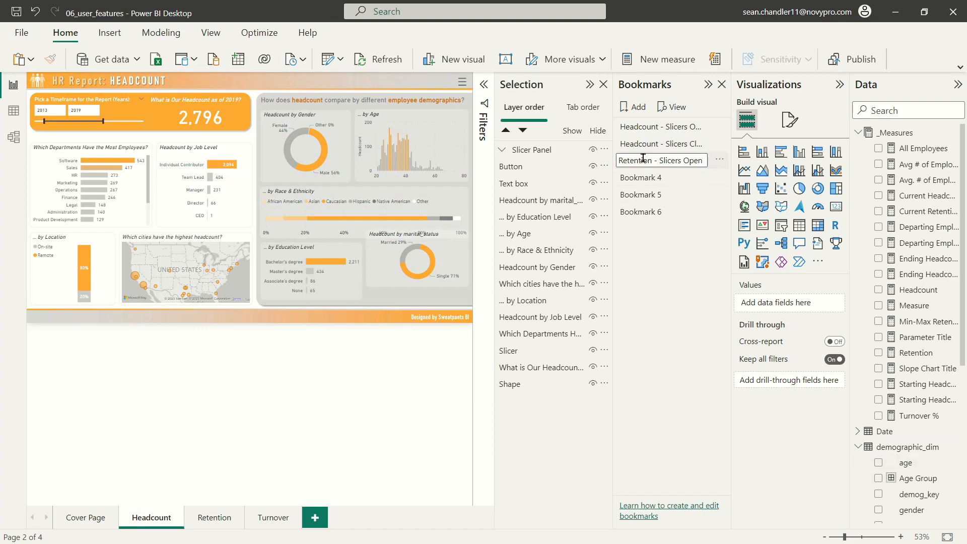
{"action": "double_click", "coordinate": [640, 179]}
{"action": "type", "text": "Retention - Slicers Closed"}
{"action": "key", "text": "Return"}
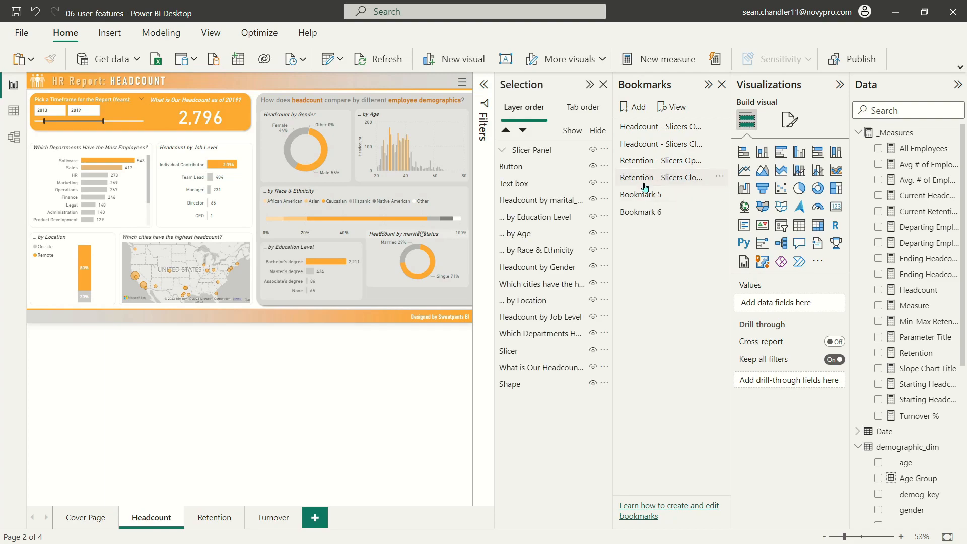
Rename Bookmark 5 as "Turnover - Slicers Open" and Bookmark 6 as "Turnover - Slicers Closed".
{"action": "double_click", "coordinate": [645, 194]}
{"action": "type", "text": "Turno"}
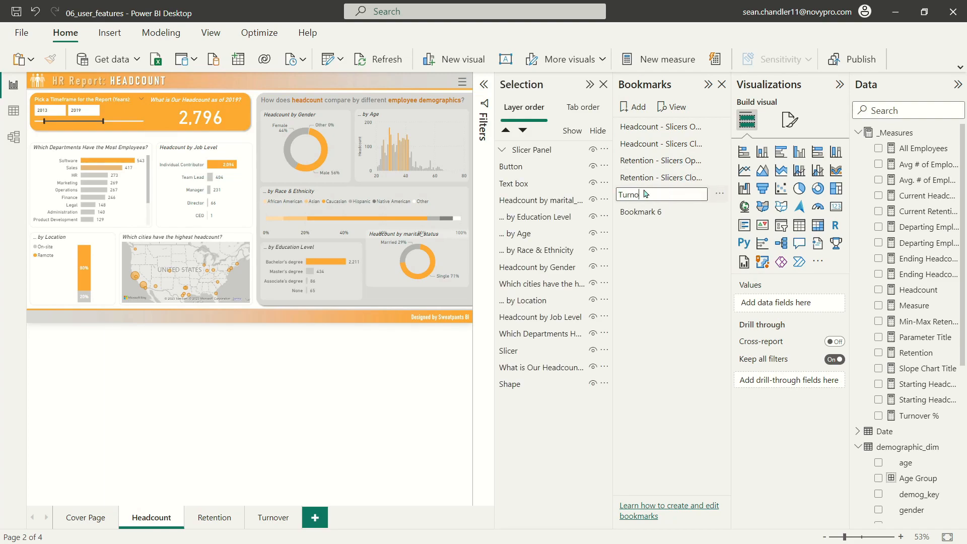
{"action": "type", "text": "ver - Slicers Open"}
{"action": "key", "text": "Return"}
{"action": "double_click", "coordinate": [647, 212]}
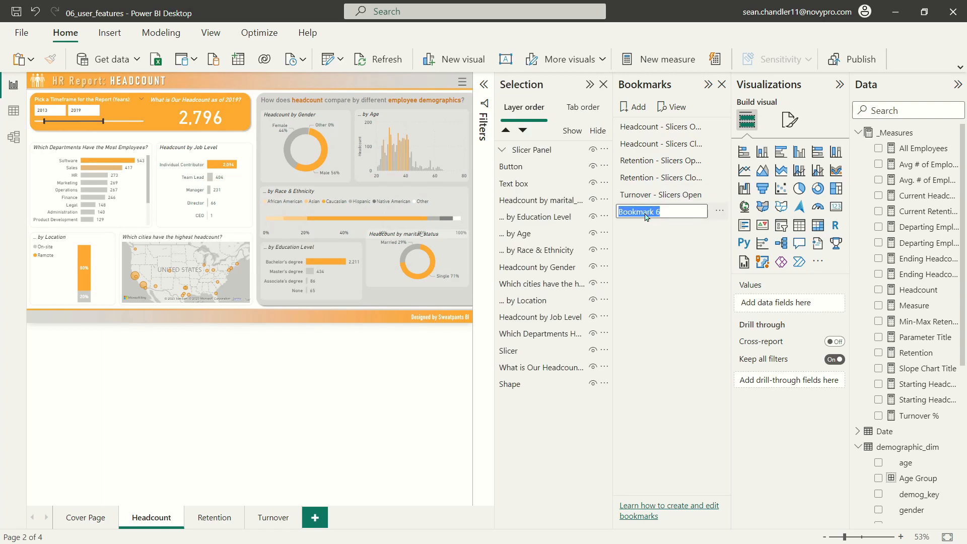
{"action": "type", "text": "Turnover - Slicers Closed"}
{"action": "key", "text": "Return"}
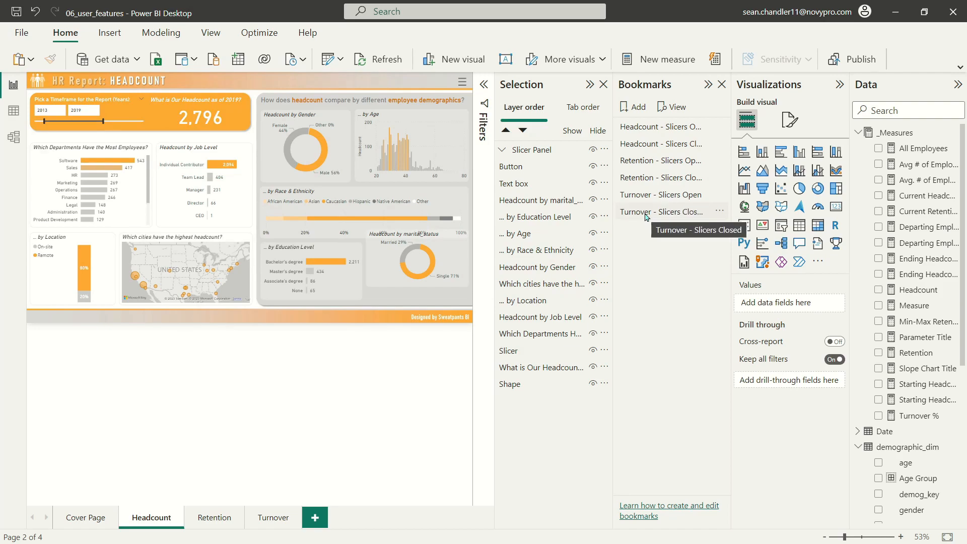
On the Retention page, set the hamburger button's action to the "Retention - Slicers Open" bookmark.
{"action": "left_click", "coordinate": [226, 517]}
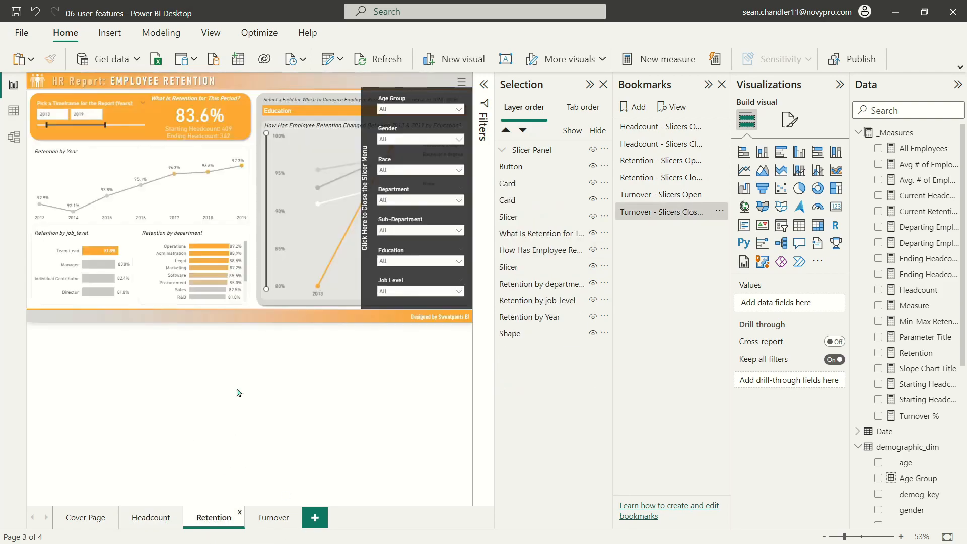
{"action": "left_click", "coordinate": [461, 83]}
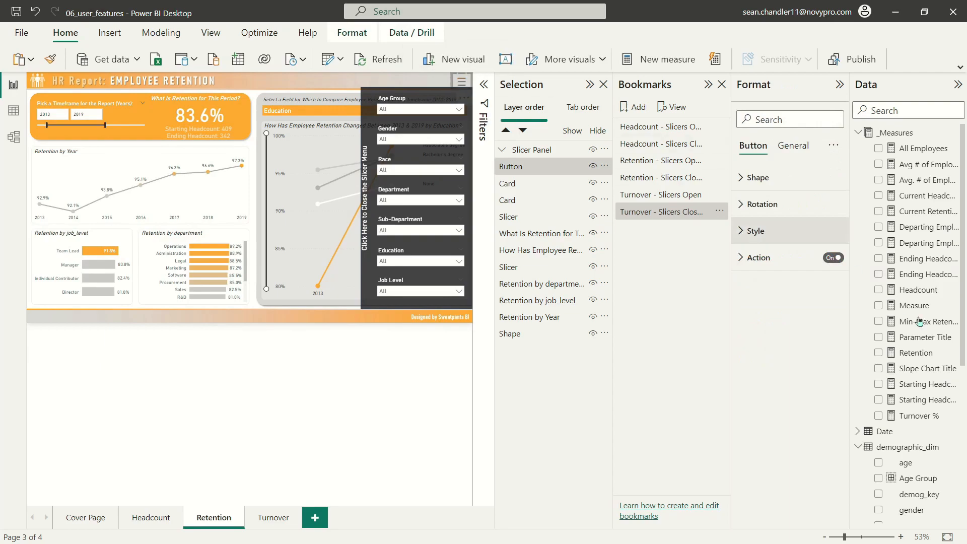
{"action": "left_click", "coordinate": [754, 257]}
{"action": "left_click", "coordinate": [796, 358]}
{"action": "left_click", "coordinate": [804, 358]}
{"action": "left_click", "coordinate": [807, 358]}
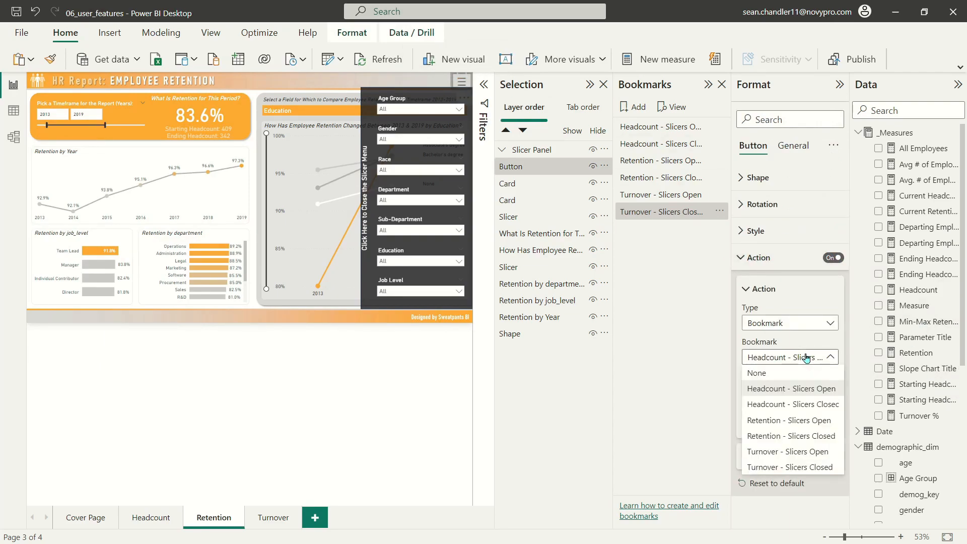
{"action": "left_click", "coordinate": [788, 422]}
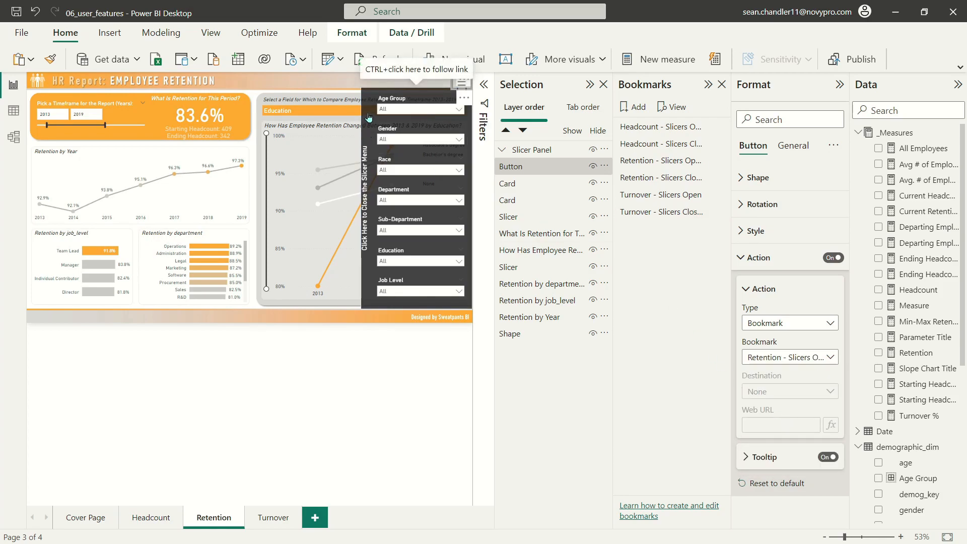
Set the action of the Retention slicer panel's background shape to the "Retention - Slicers Closed" bookmark.
{"action": "left_click", "coordinate": [461, 82]}
{"action": "left_click", "coordinate": [759, 239]}
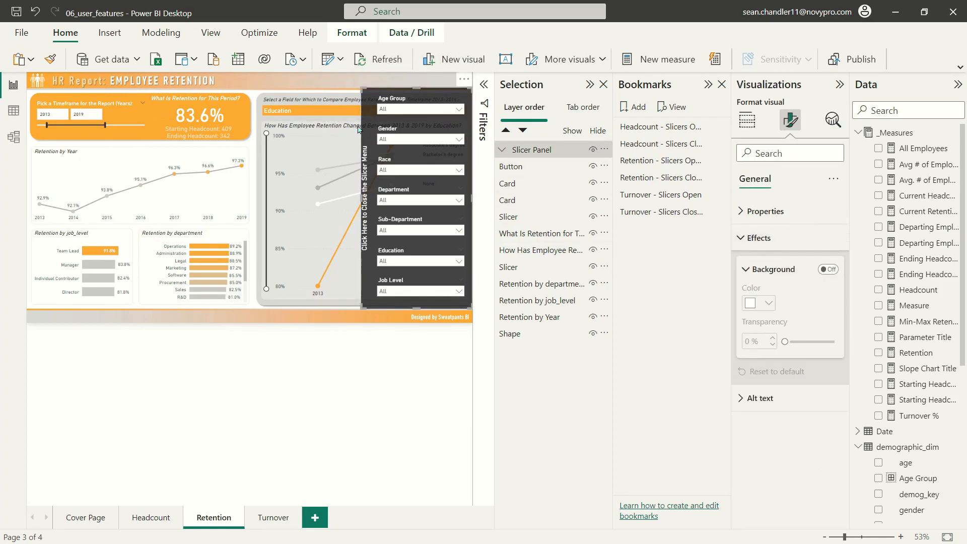
{"action": "left_click", "coordinate": [445, 130]}
{"action": "left_click", "coordinate": [791, 357]}
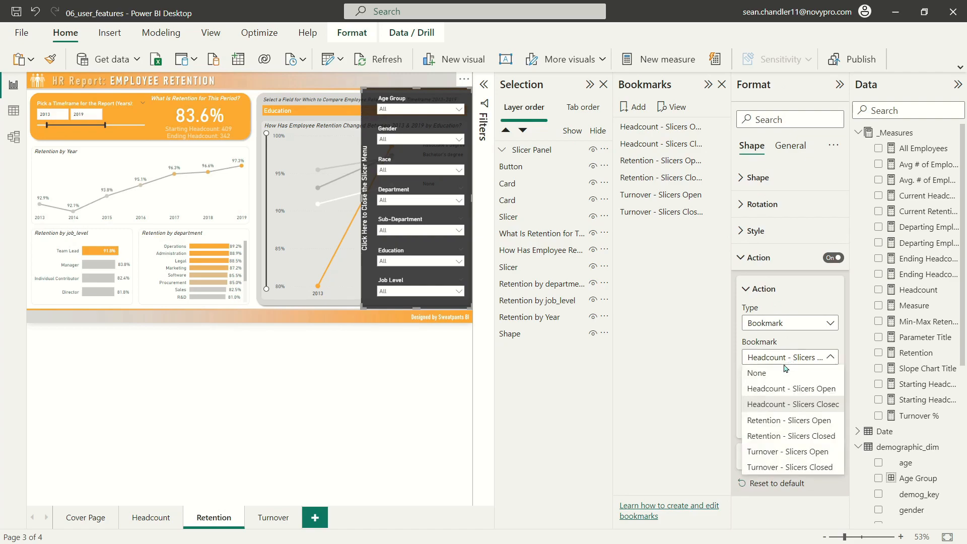
{"action": "left_click", "coordinate": [787, 437]}
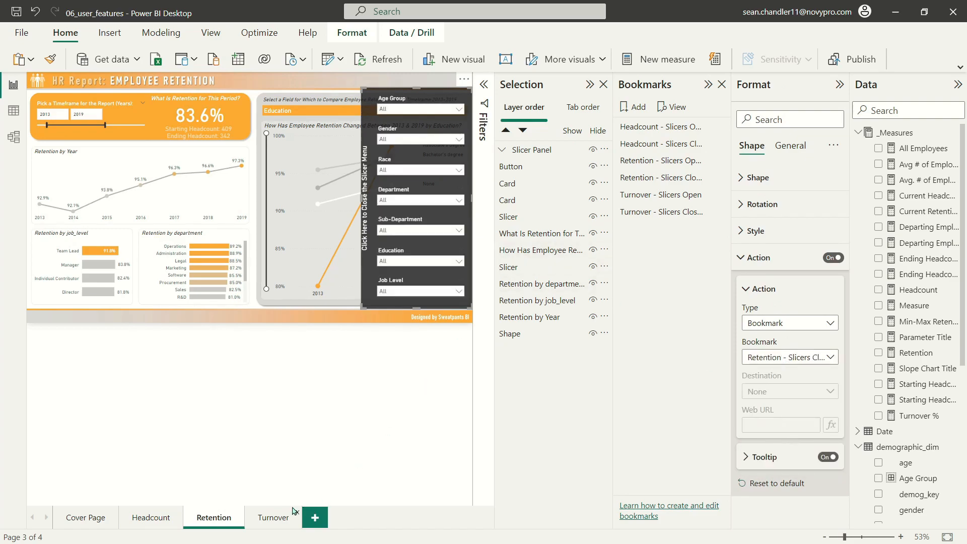
On the Turnover page, set the hamburger button's action to the "Turnover - Slicers Open" bookmark.
{"action": "left_click", "coordinate": [273, 517]}
{"action": "left_click", "coordinate": [463, 84]}
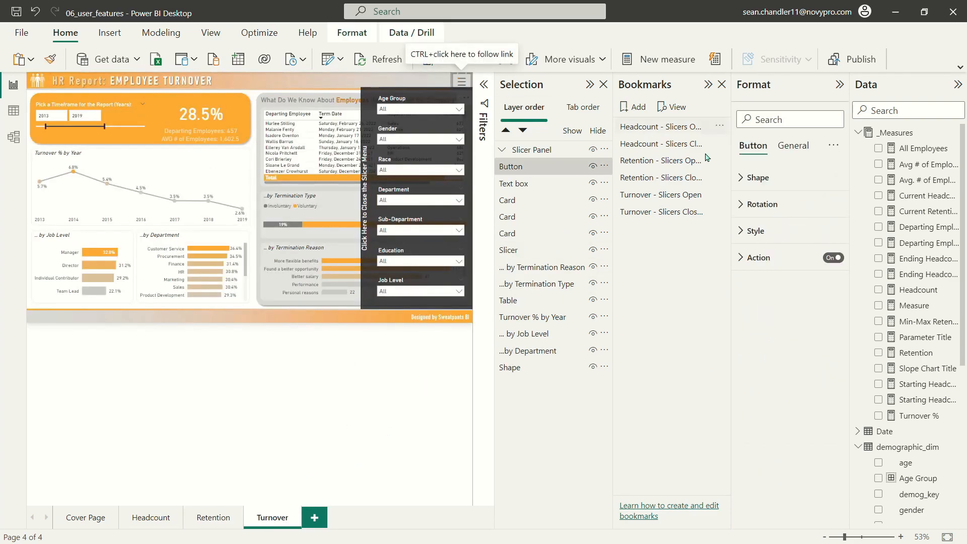
{"action": "left_click", "coordinate": [759, 265]}
{"action": "left_click", "coordinate": [790, 357]}
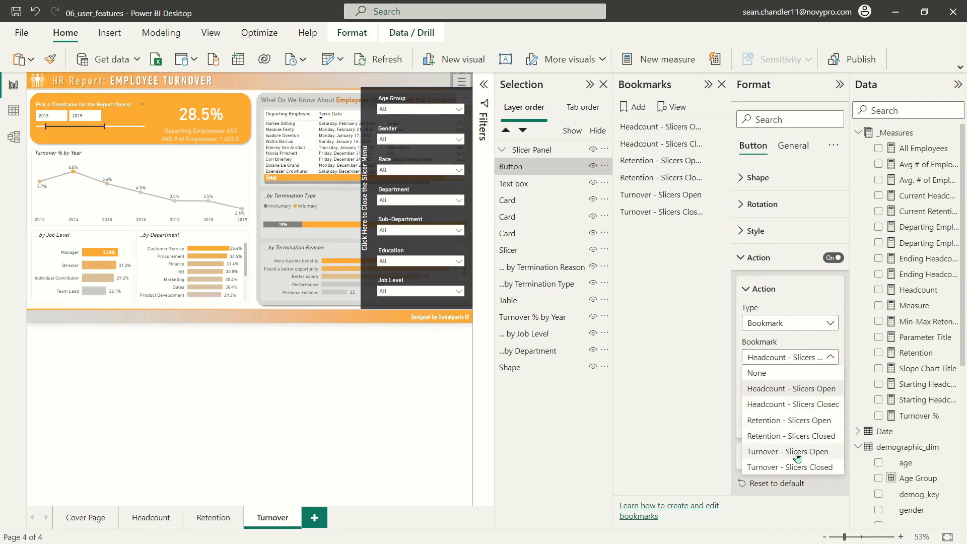
{"action": "left_click", "coordinate": [796, 449]}
Set the action of the Turnover slicer panel's background shape to the "Turnover - Slicers Closed" bookmark.
{"action": "left_click", "coordinate": [367, 94]}
{"action": "left_click", "coordinate": [366, 94]}
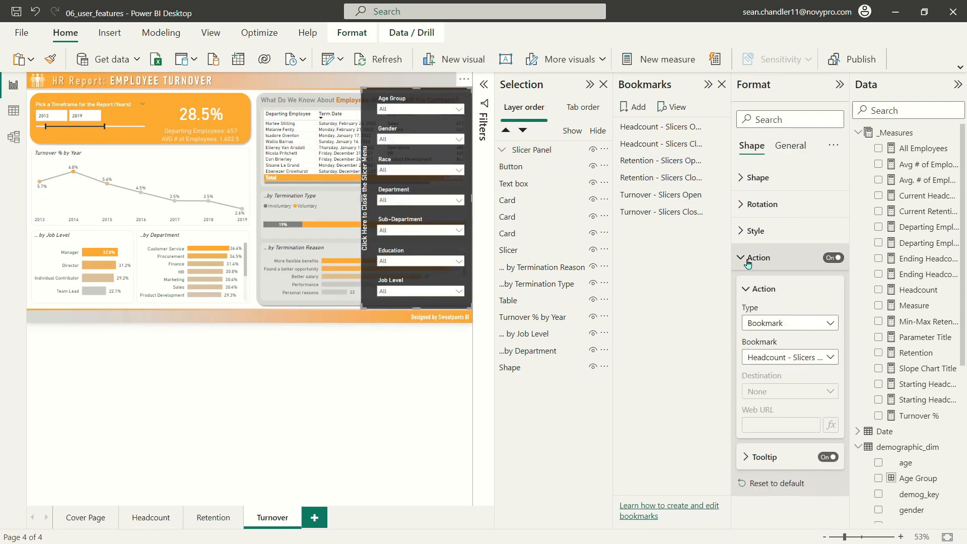
{"action": "left_click", "coordinate": [788, 357]}
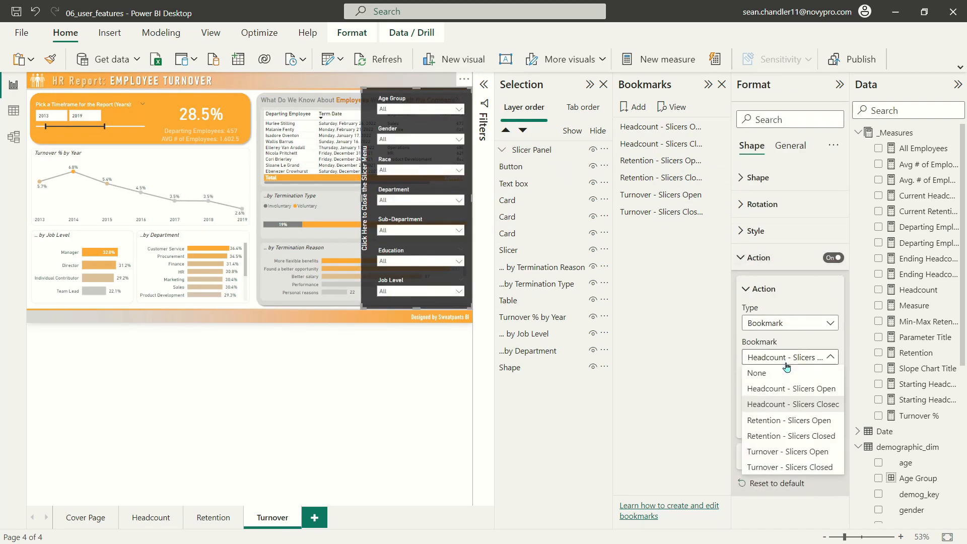
{"action": "left_click", "coordinate": [806, 469]}
Update the "Retention - Slicers Open" bookmark with all slicers and the shape of the Retention page's Slicer Panel group selected.
{"action": "left_click", "coordinate": [211, 519]}
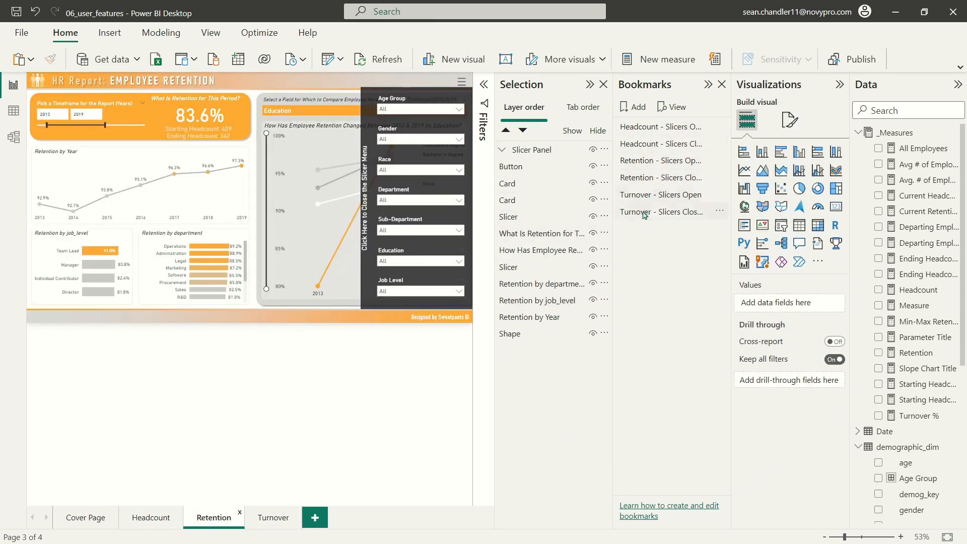
{"action": "left_click", "coordinate": [502, 151]}
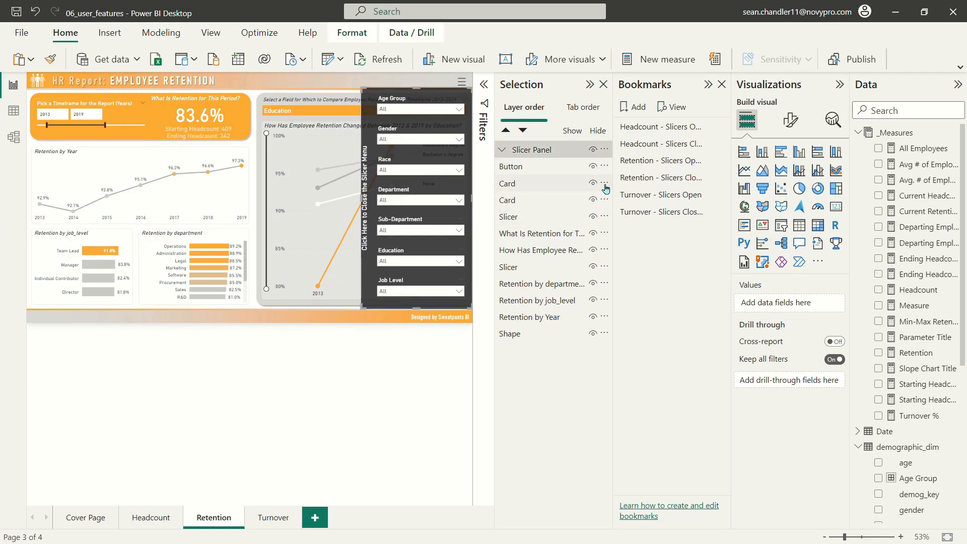
{"action": "left_click", "coordinate": [501, 151]}
{"action": "left_click", "coordinate": [532, 168]}
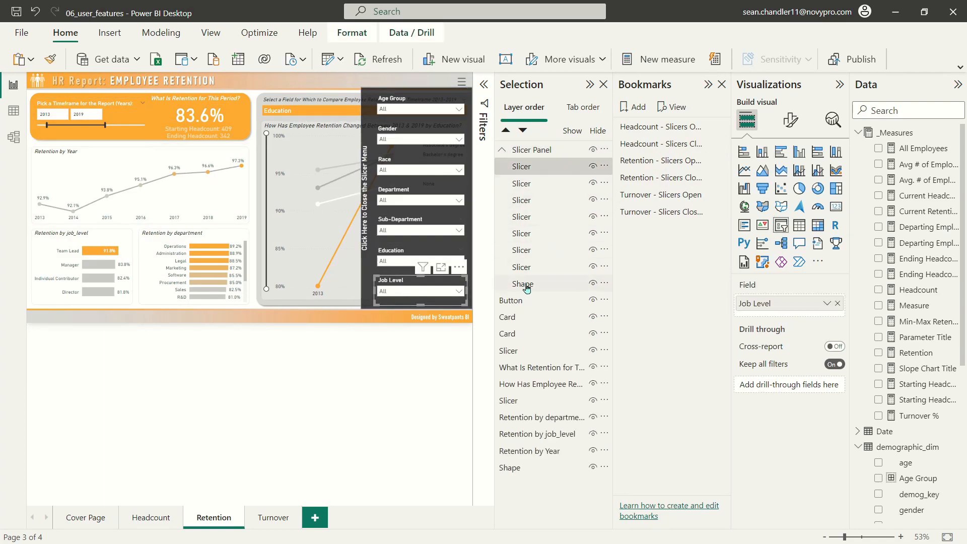
{"action": "left_click", "coordinate": [532, 285], "text": "shift"}
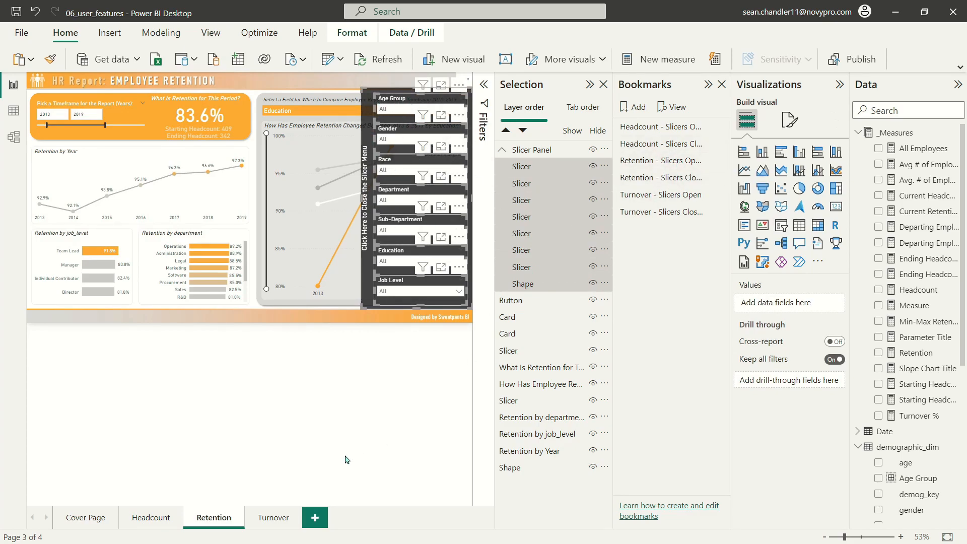
{"action": "right_click", "coordinate": [662, 164]}
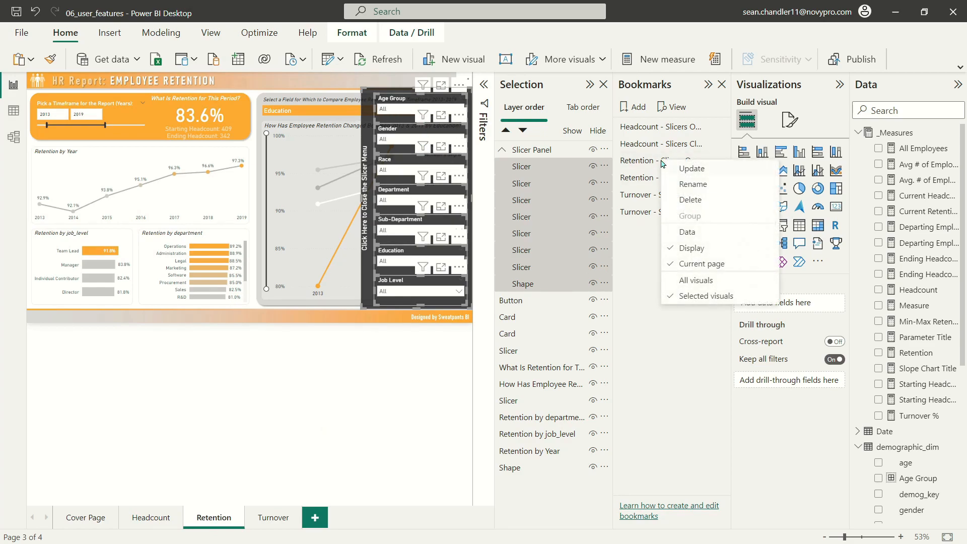
{"action": "left_click", "coordinate": [690, 169]}
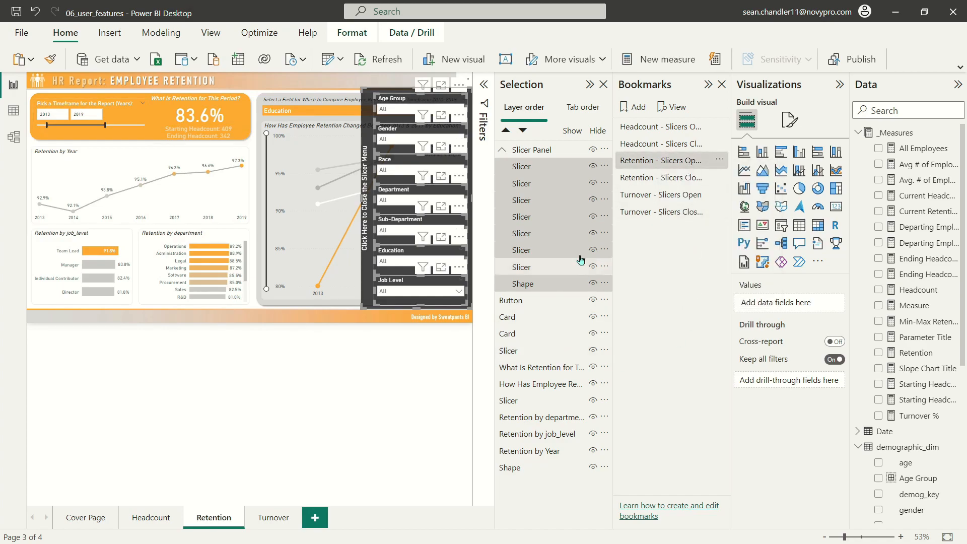
Hide the Slicer Panel's slicers and shape on the Retention page and start reselecting them from the first slicer.
{"action": "left_click", "coordinate": [600, 131]}
{"action": "left_click", "coordinate": [540, 174]}
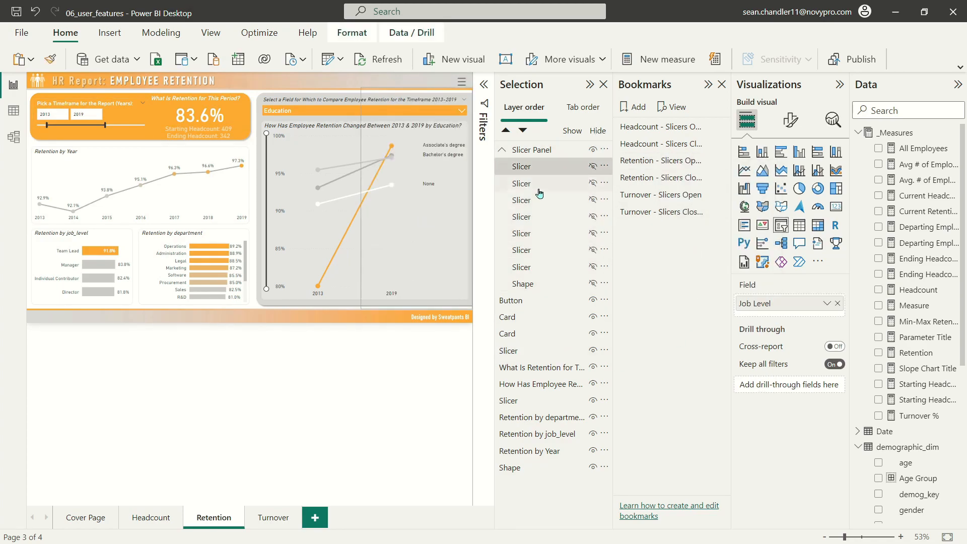
Update the Retention page's closed-slicers bookmark with all hidden slicers and the shape in the Slicer Panel group selected.
{"action": "left_click", "coordinate": [540, 282], "text": "shift"}
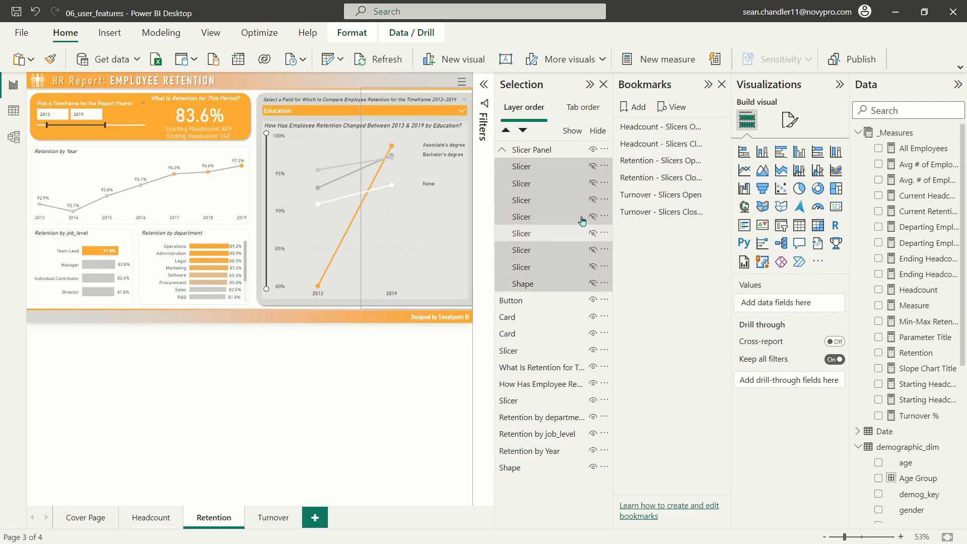
{"action": "right_click", "coordinate": [668, 180]}
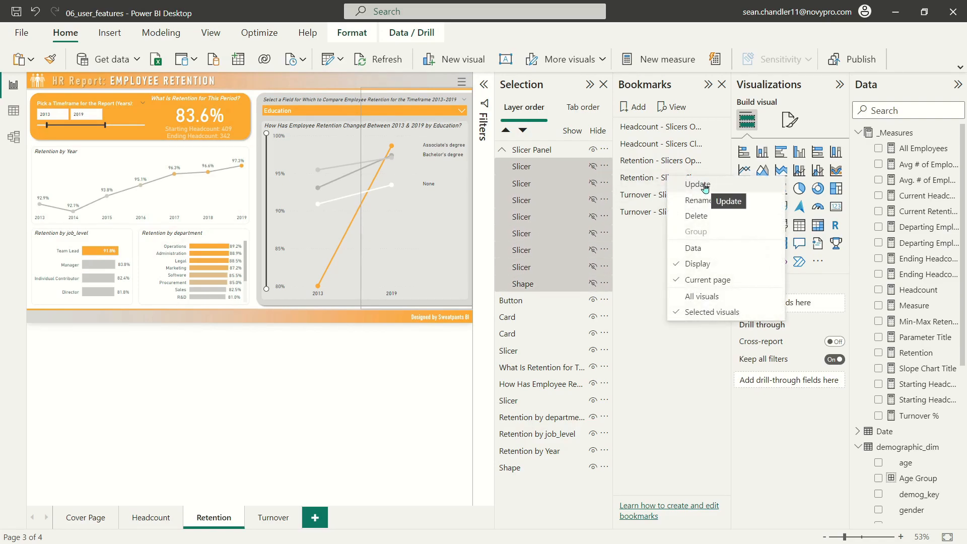
{"action": "left_click", "coordinate": [685, 186]}
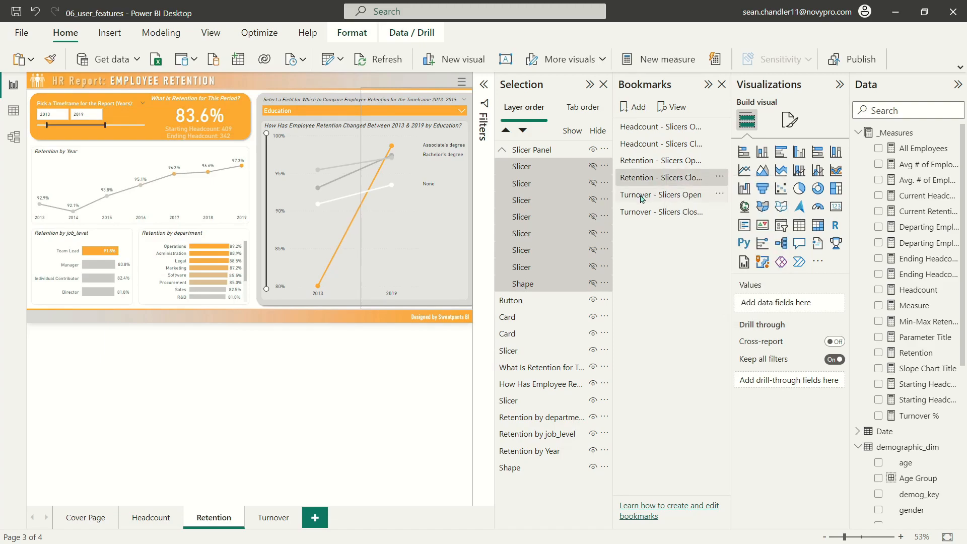
On the Turnover page, select every slicer and the shape in the Slicer Panel group and update the Turnover - Slicers Open bookmark.
{"action": "left_click", "coordinate": [274, 518]}
{"action": "left_click", "coordinate": [510, 150]}
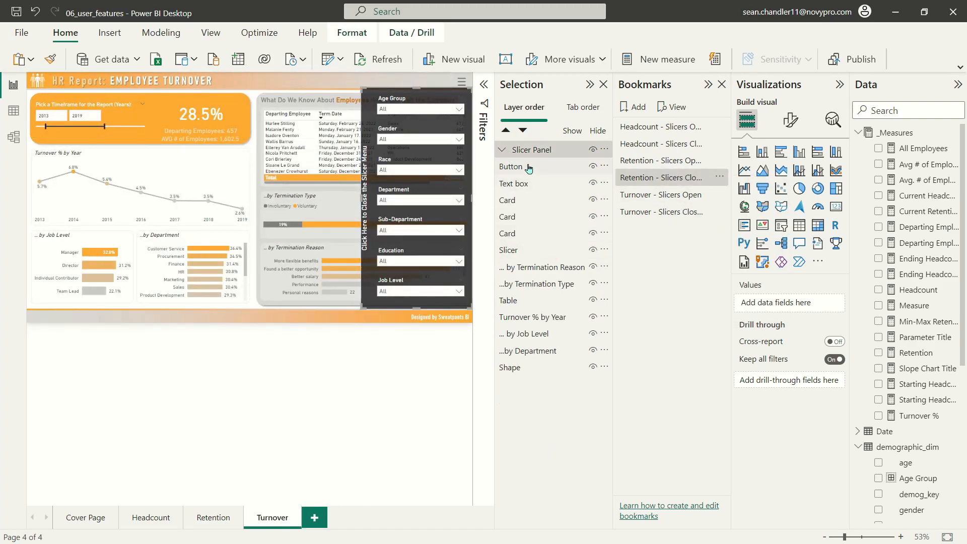
{"action": "left_click", "coordinate": [502, 149]}
{"action": "left_click", "coordinate": [539, 167]}
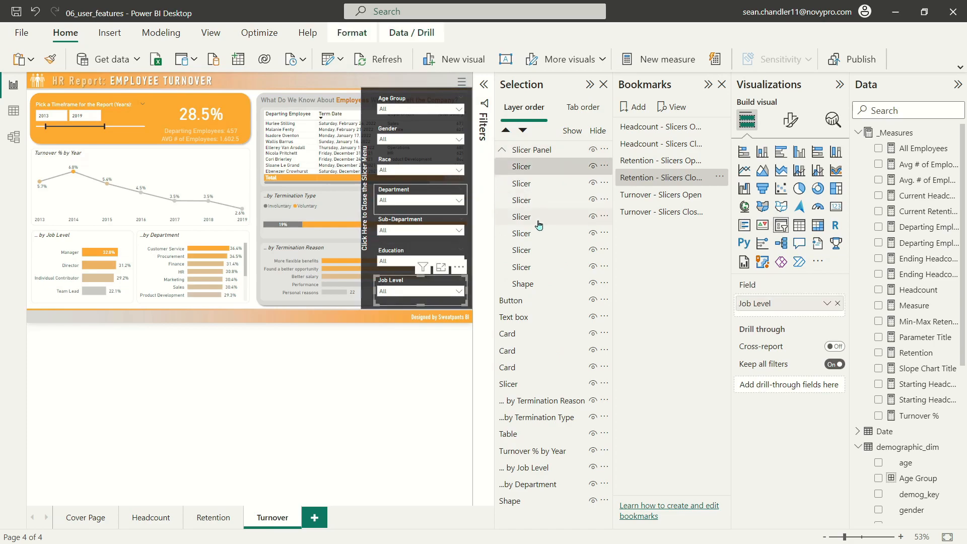
{"action": "left_click", "coordinate": [539, 285], "text": "shift"}
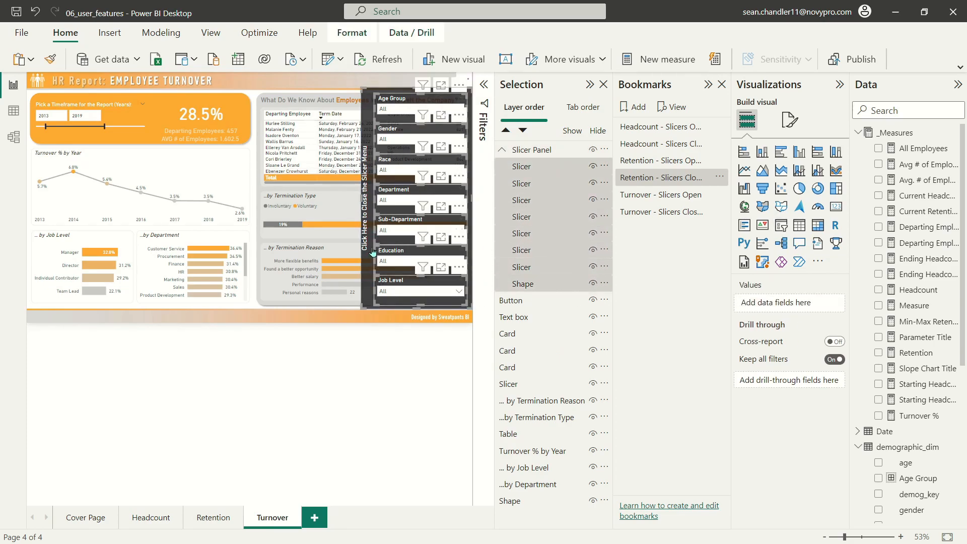
{"action": "right_click", "coordinate": [677, 197]}
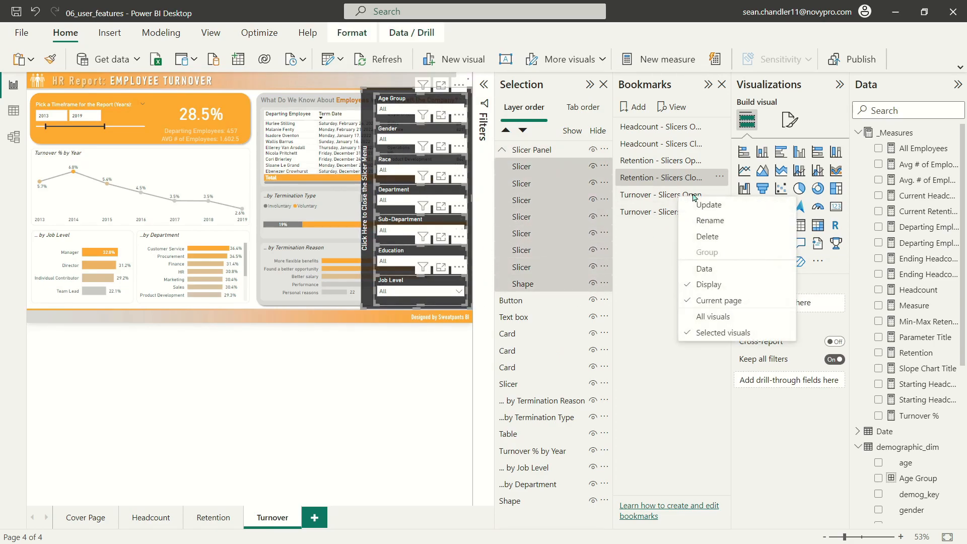
{"action": "left_click", "coordinate": [731, 204]}
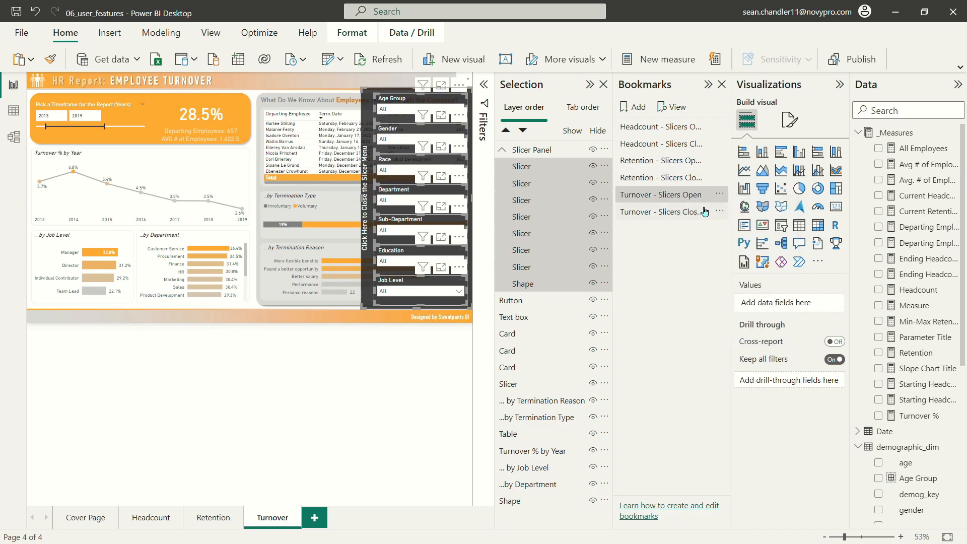
Hide the Slicer Panel's slicers and shape on the Turnover page and update its closed-slicers bookmark with them selected.
{"action": "left_click", "coordinate": [597, 131]}
{"action": "left_click", "coordinate": [548, 167]}
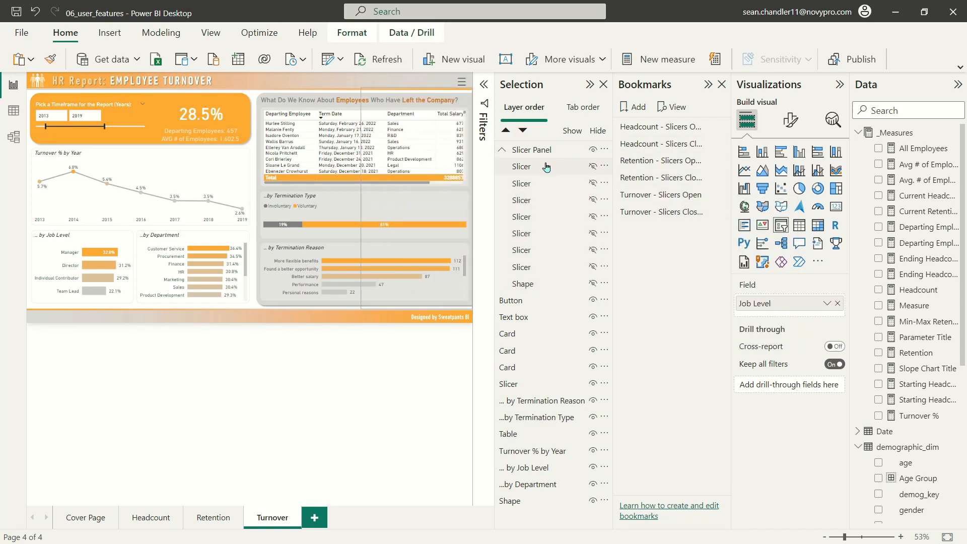
{"action": "left_click", "coordinate": [529, 283], "text": "shift"}
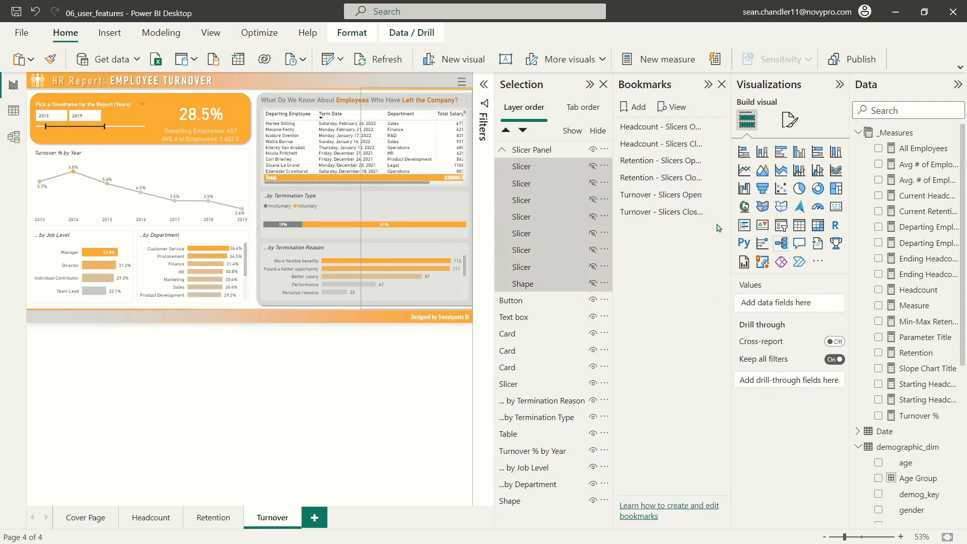
{"action": "right_click", "coordinate": [673, 212]}
{"action": "left_click", "coordinate": [715, 224]}
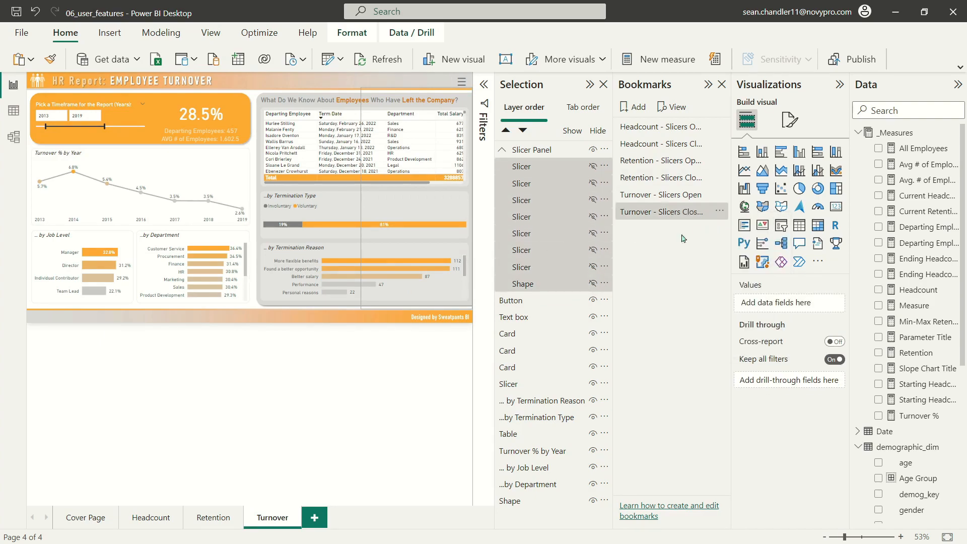
Test the open and closed slicer bookmarks for the Turnover and Retention pages.
{"action": "left_click", "coordinate": [672, 196]}
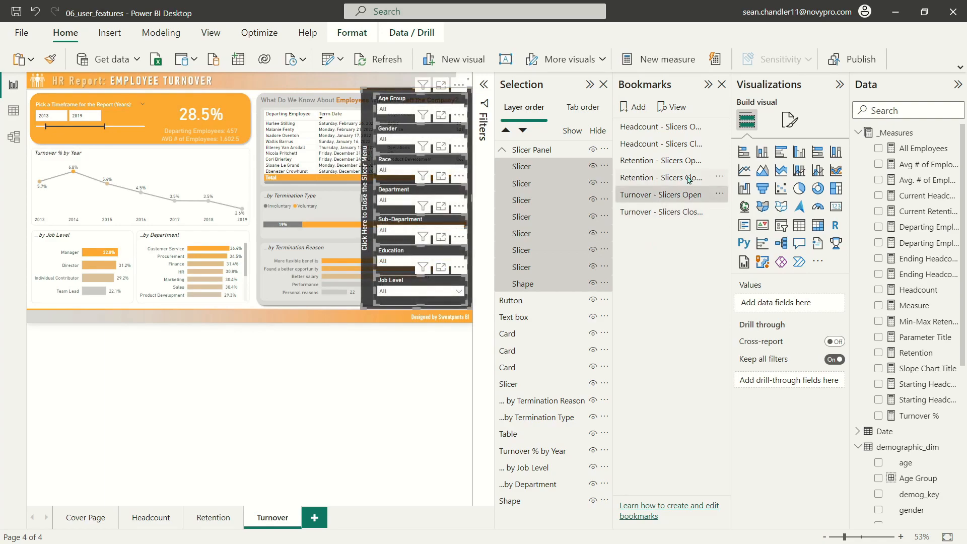
{"action": "left_click", "coordinate": [686, 212]}
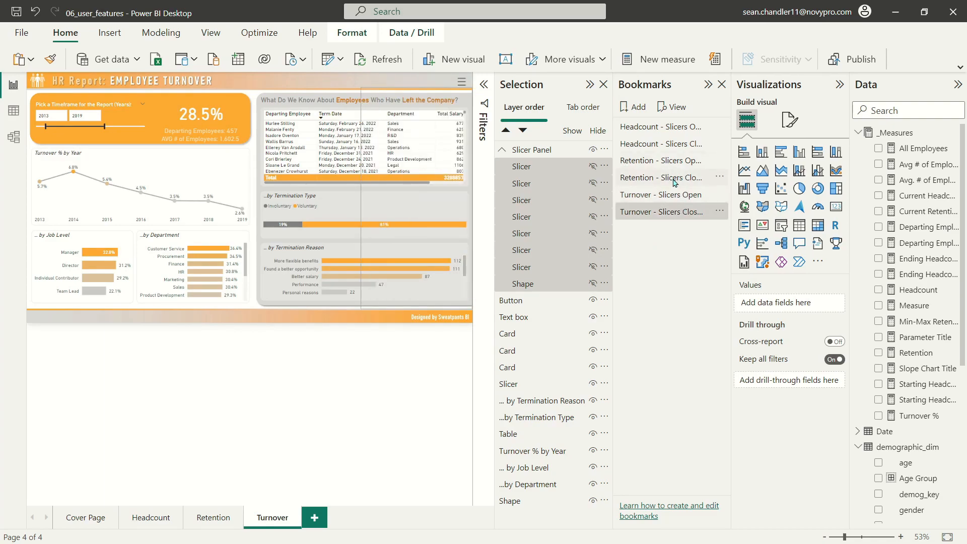
{"action": "left_click", "coordinate": [675, 161]}
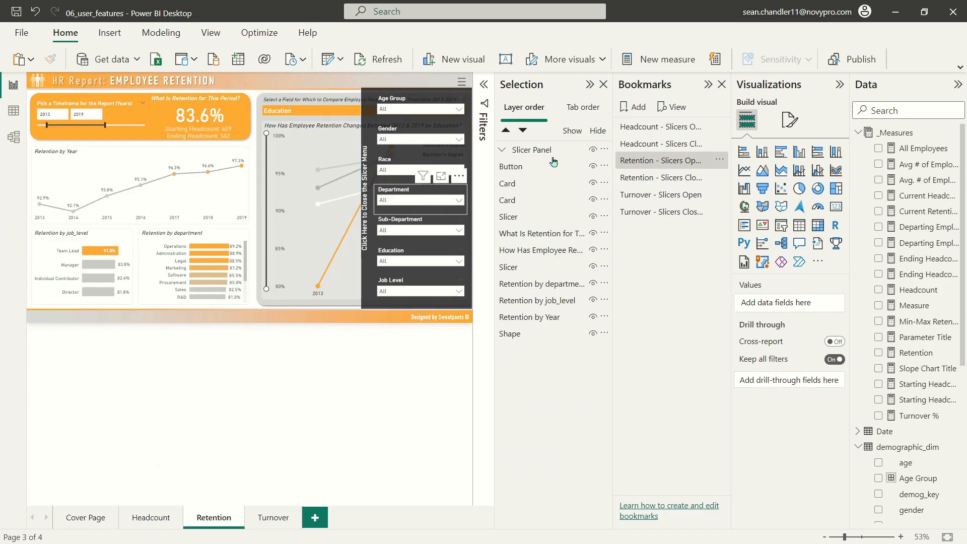
{"action": "left_click", "coordinate": [660, 178]}
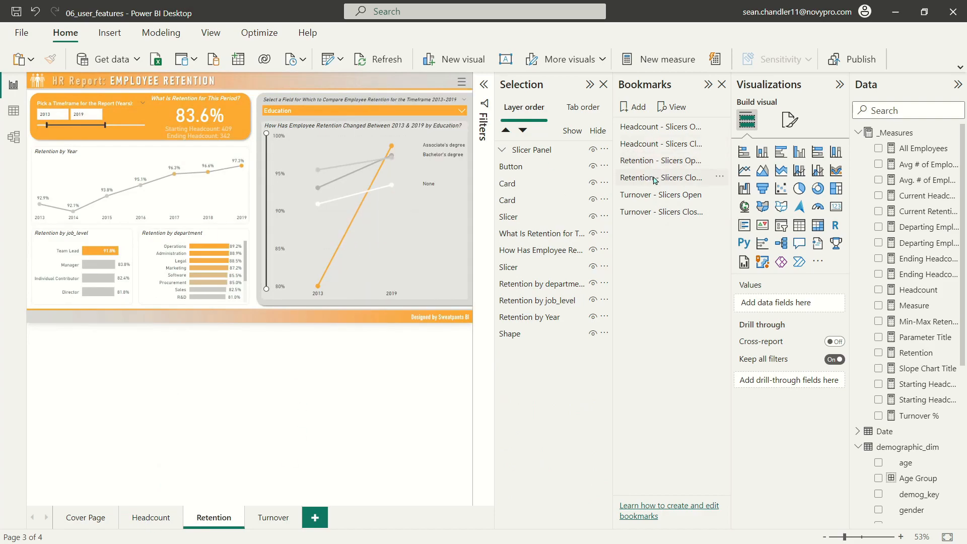
{"action": "left_click", "coordinate": [675, 160]}
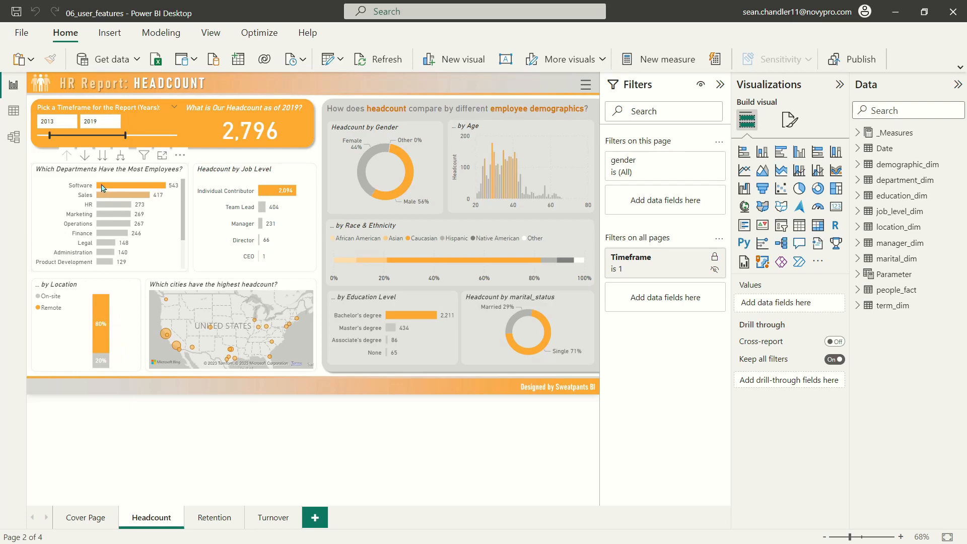
Examine the default tooltips on the department and job level bar charts of the Headcount page.
{"action": "mouse_move", "coordinate": [101, 188]}
{"action": "mouse_move", "coordinate": [106, 212]}
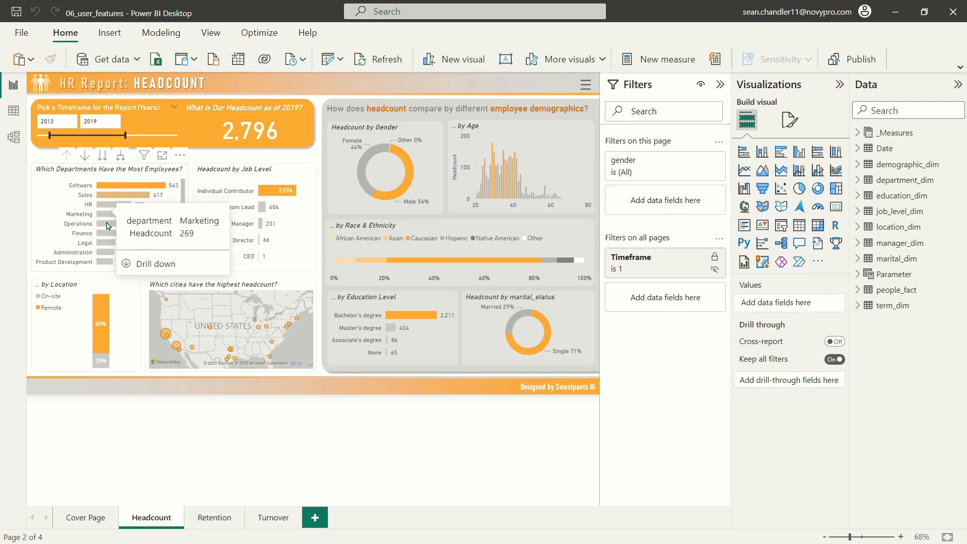
{"action": "mouse_move", "coordinate": [110, 259]}
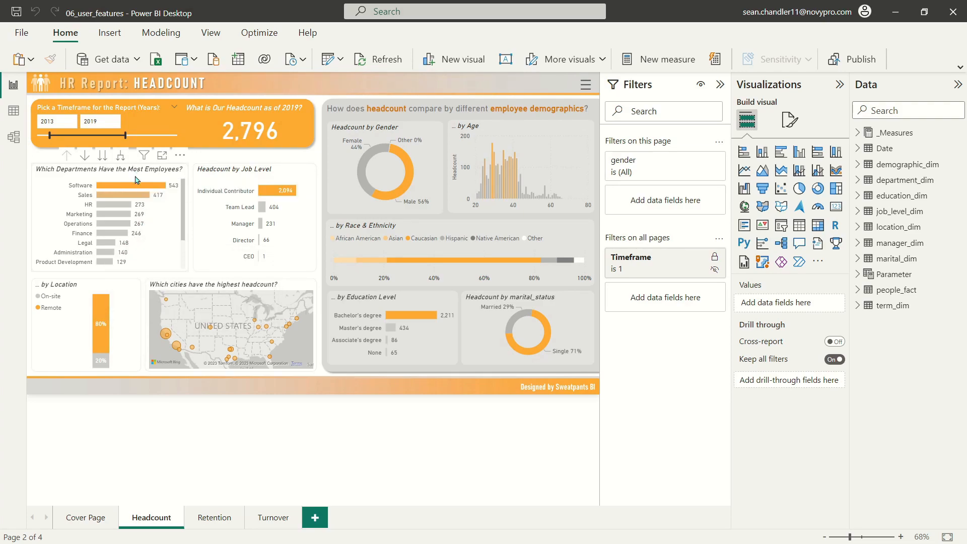
{"action": "mouse_move", "coordinate": [136, 187]}
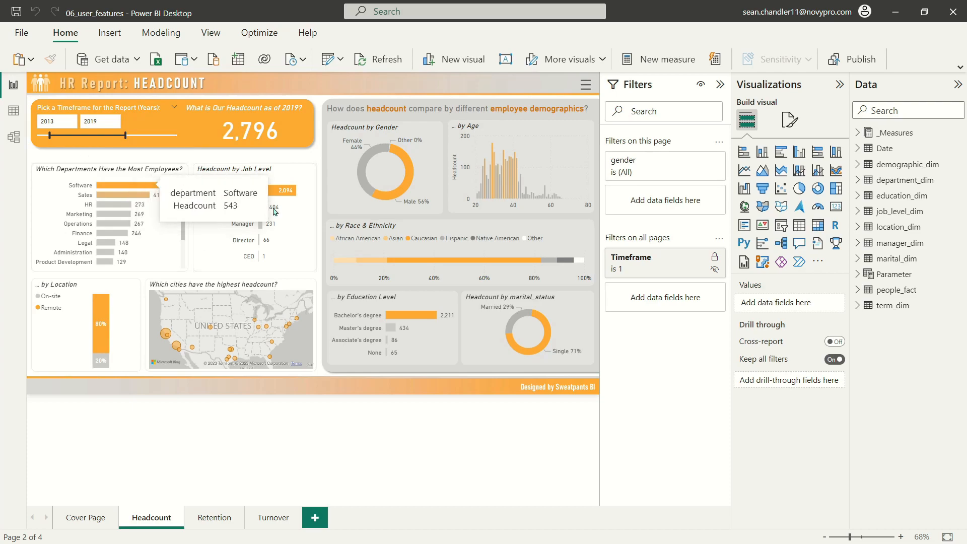
{"action": "mouse_move", "coordinate": [262, 212]}
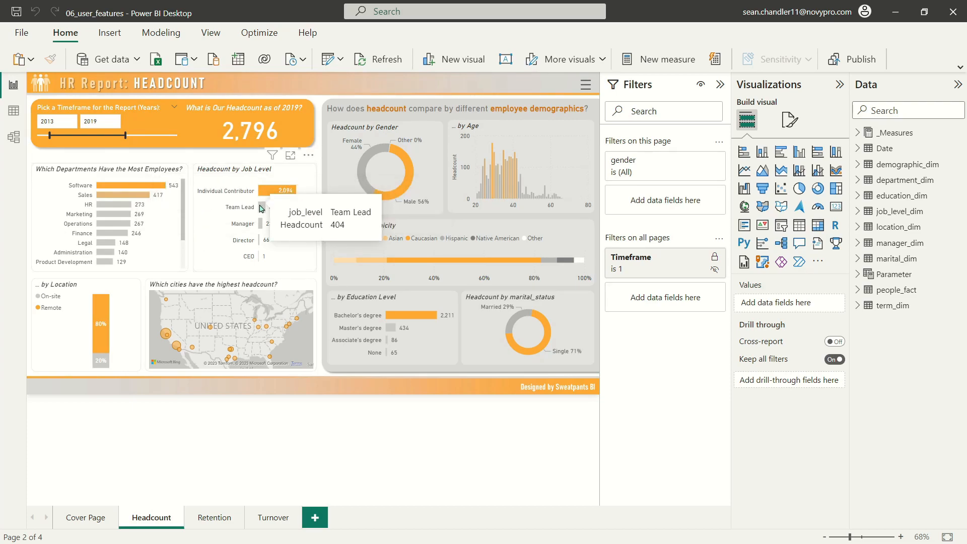
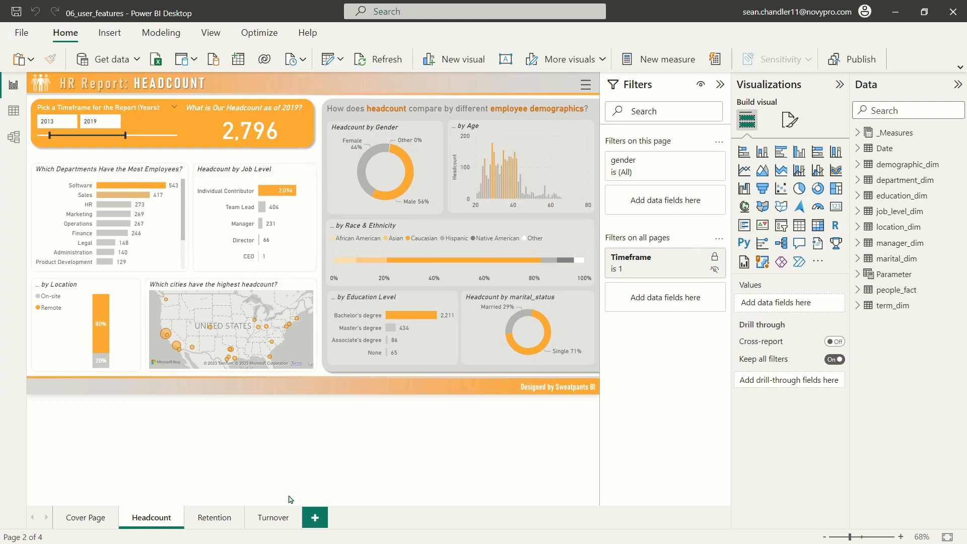
Add a new report page named Tooltip and hide it.
{"action": "left_click", "coordinate": [314, 519]}
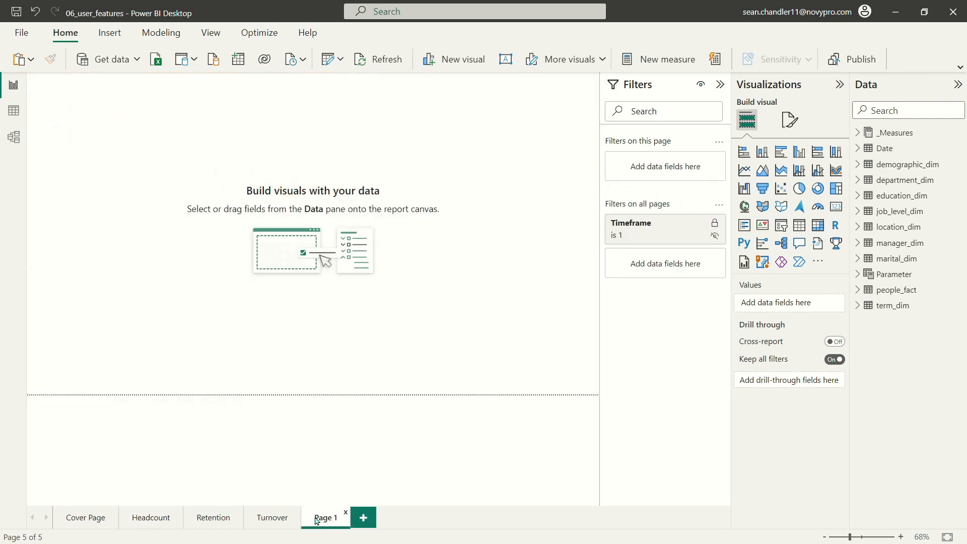
{"action": "double_click", "coordinate": [327, 519]}
{"action": "type", "text": "Tooltip"}
{"action": "key", "text": "Return"}
{"action": "right_click", "coordinate": [332, 521]}
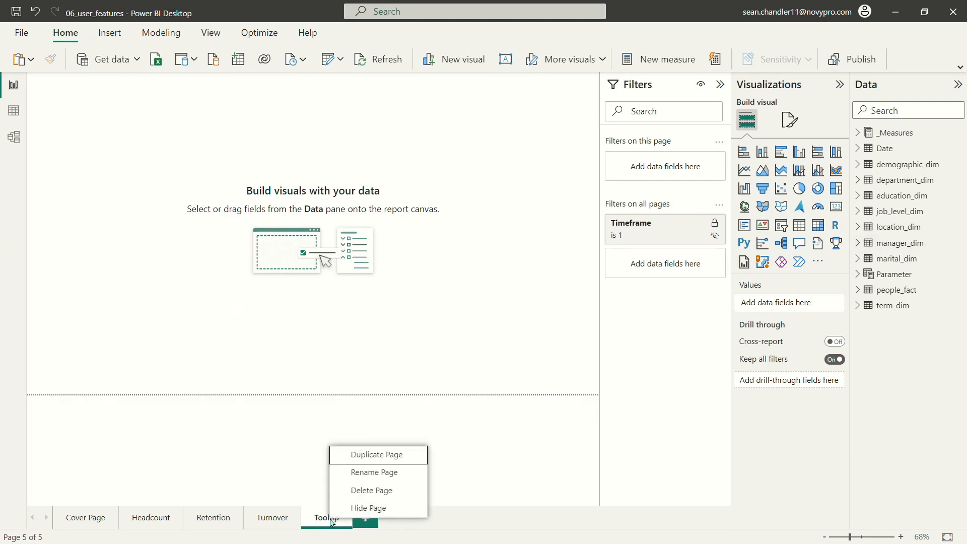
{"action": "left_click", "coordinate": [351, 510]}
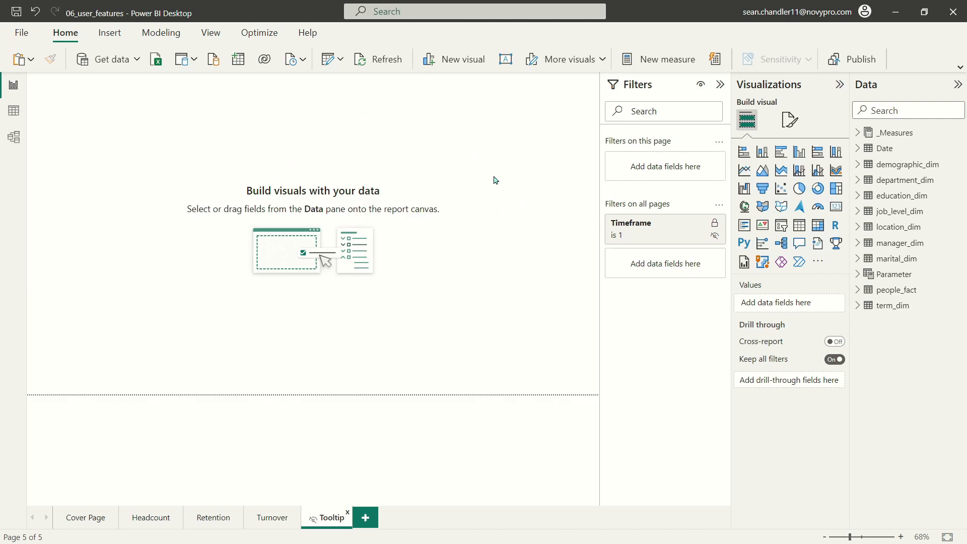
Allow the Tooltip page to be used as a tooltip in its page information.
{"action": "left_click", "coordinate": [788, 120]}
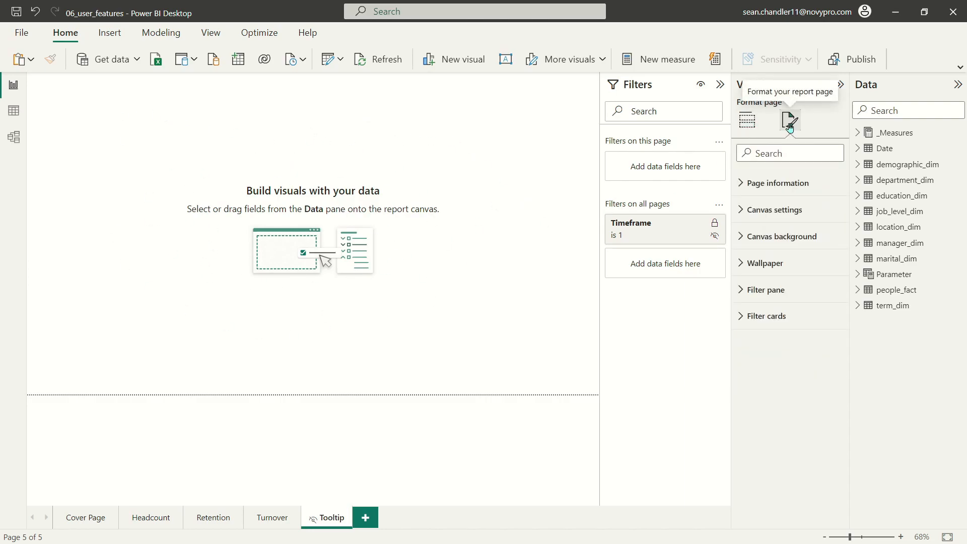
{"action": "left_click", "coordinate": [778, 183]}
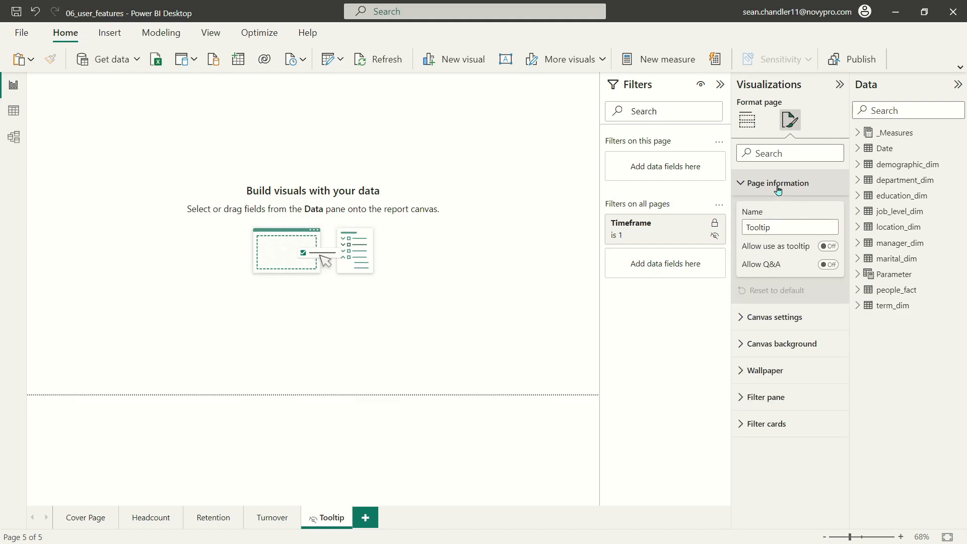
{"action": "left_click", "coordinate": [828, 246]}
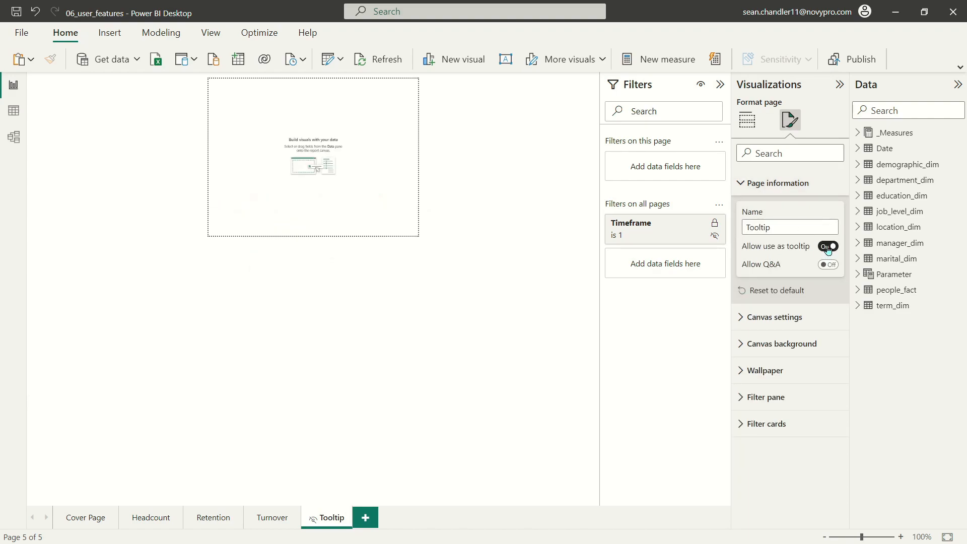
{"action": "left_click", "coordinate": [439, 253]}
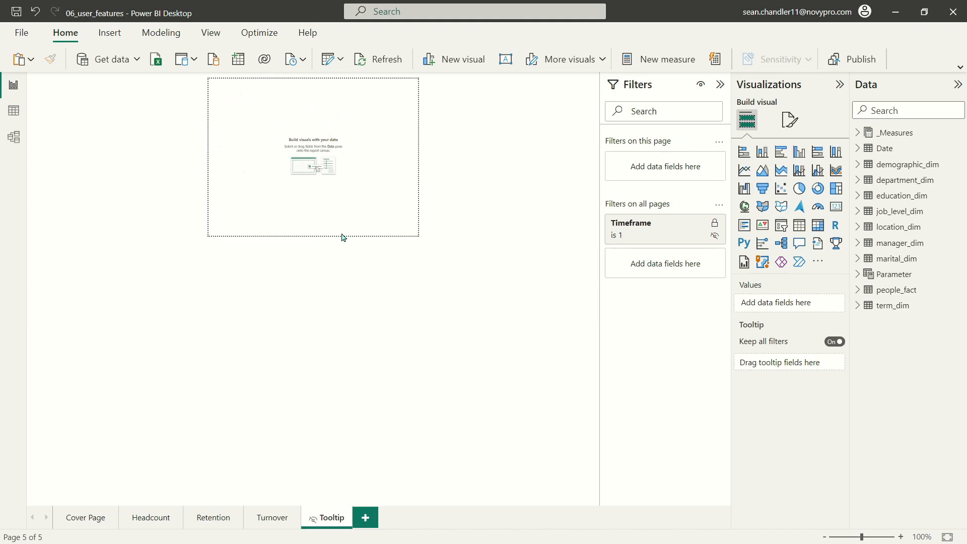
Show the available tooltip pages in the tooltip options of the "Which Departments Have the Most Employees?" chart on the Headcount page.
{"action": "left_click", "coordinate": [148, 521]}
{"action": "left_click", "coordinate": [86, 172]}
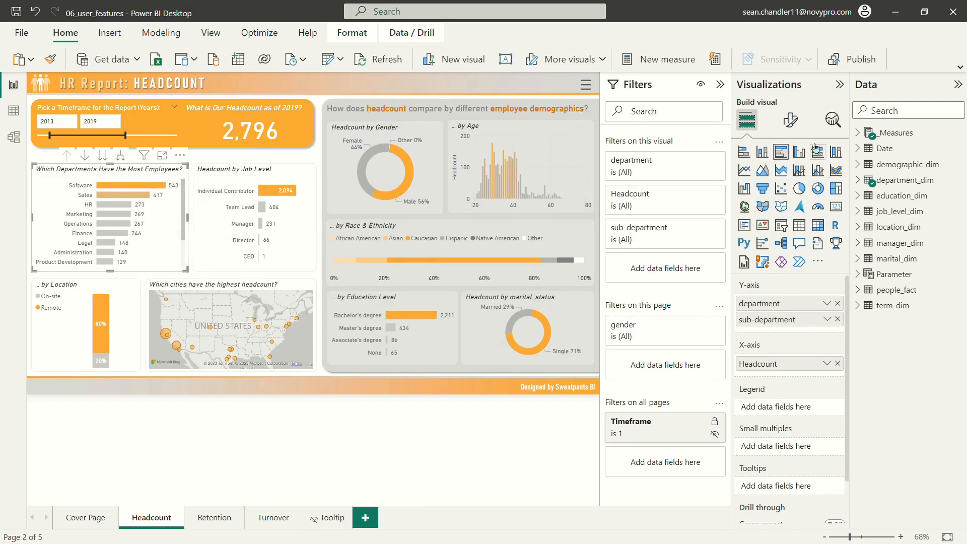
{"action": "left_click", "coordinate": [793, 125]}
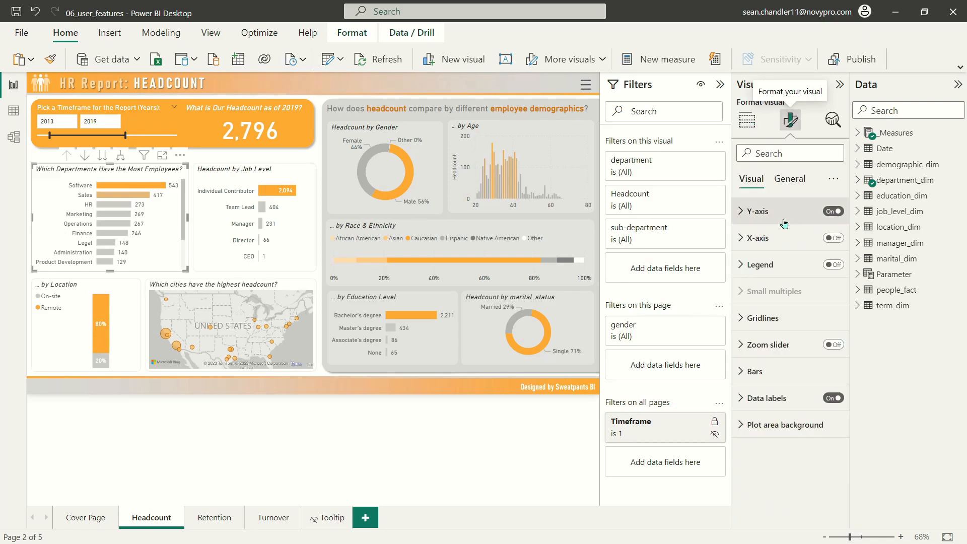
{"action": "left_click", "coordinate": [793, 180]}
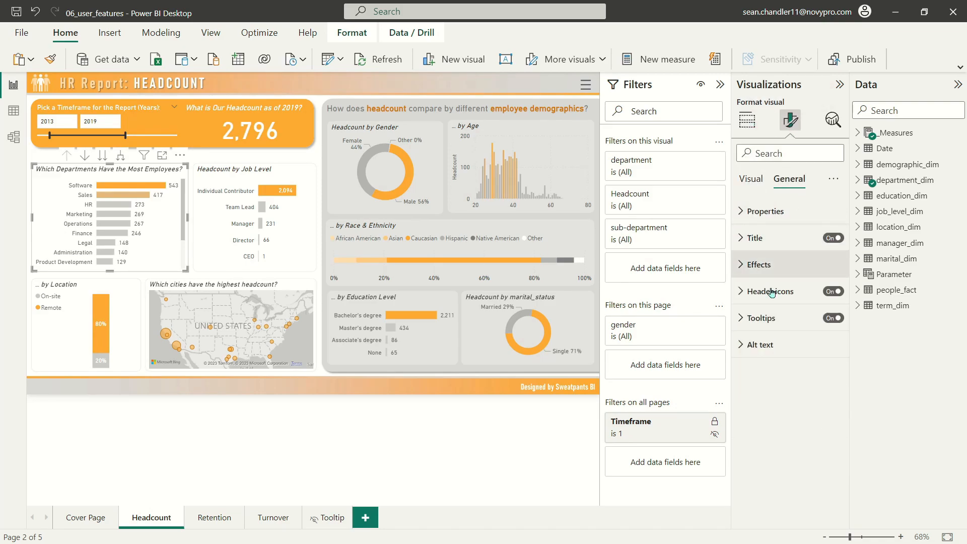
{"action": "left_click", "coordinate": [767, 318]}
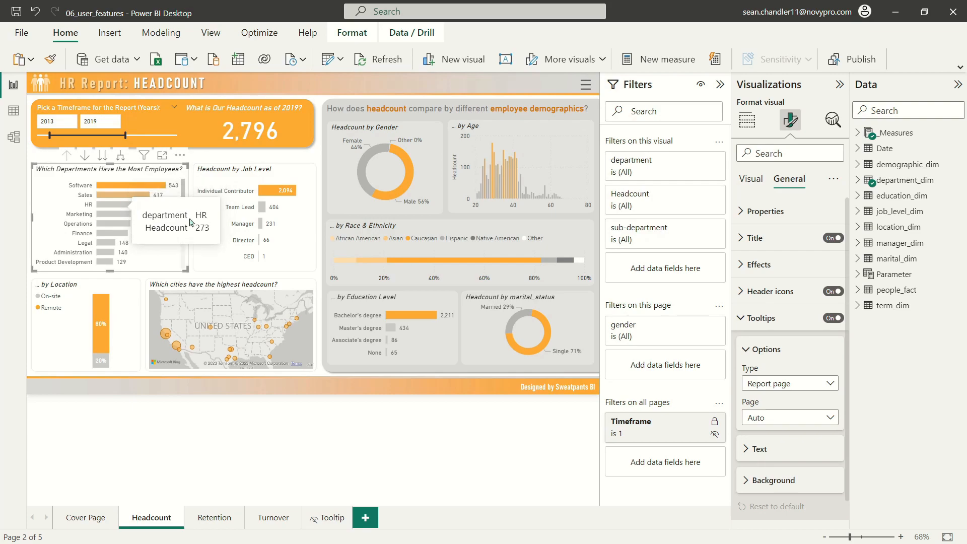
{"action": "left_click", "coordinate": [769, 423]}
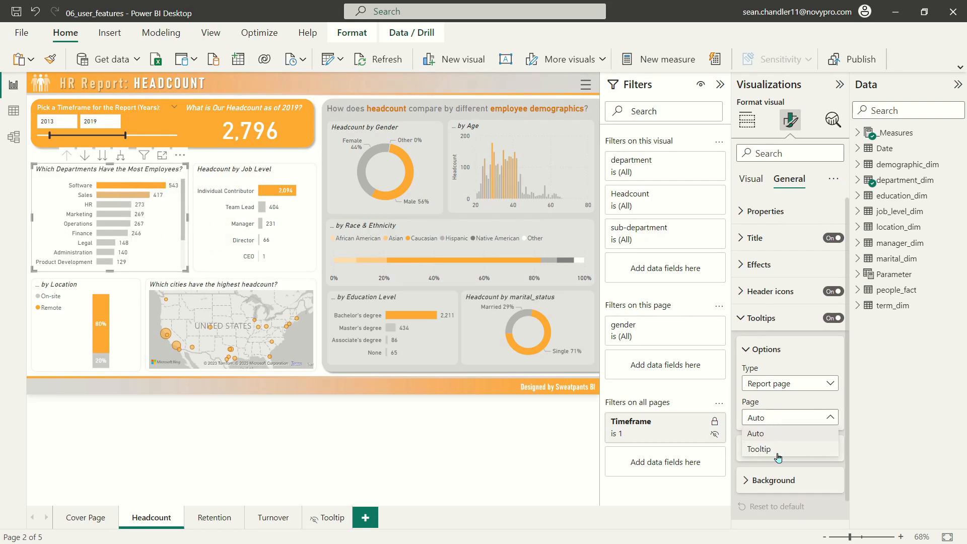
Rename the hidden Tooltip page as Larry.
{"action": "double_click", "coordinate": [333, 518]}
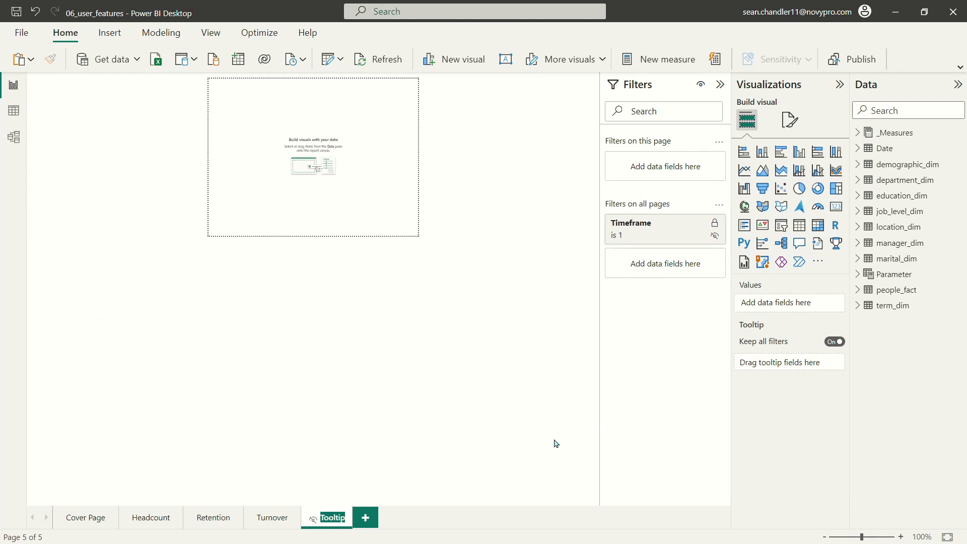
{"action": "type", "text": "Larry"}
{"action": "key", "text": "Return"}
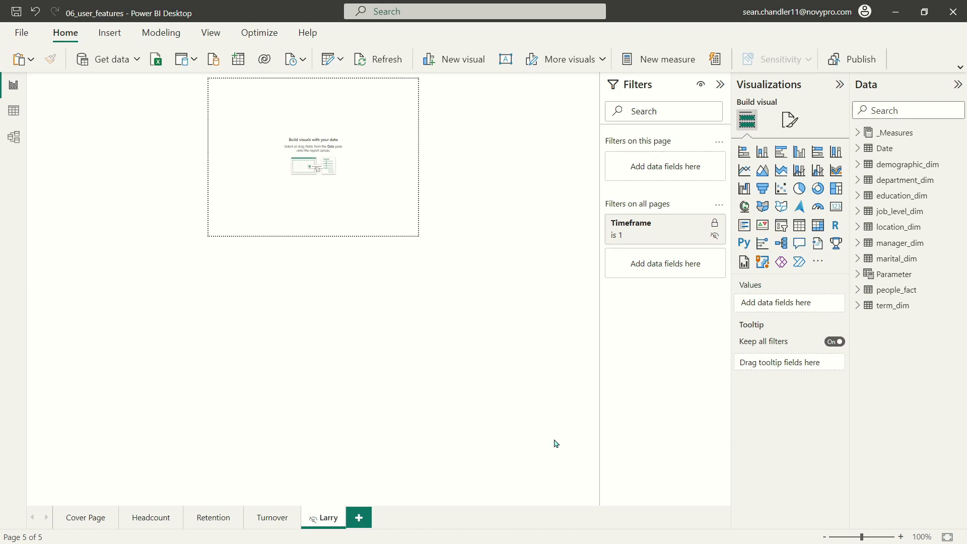
Examine the tooltip page choices of the "Which Departments Have the Most Employees?" chart on the Headcount page after the page rename.
{"action": "left_click", "coordinate": [151, 519]}
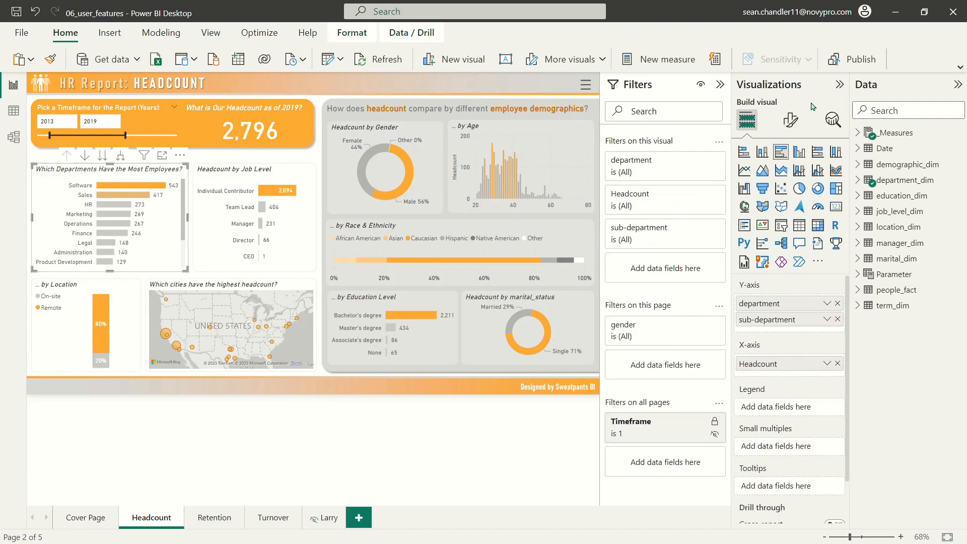
{"action": "left_click", "coordinate": [790, 120]}
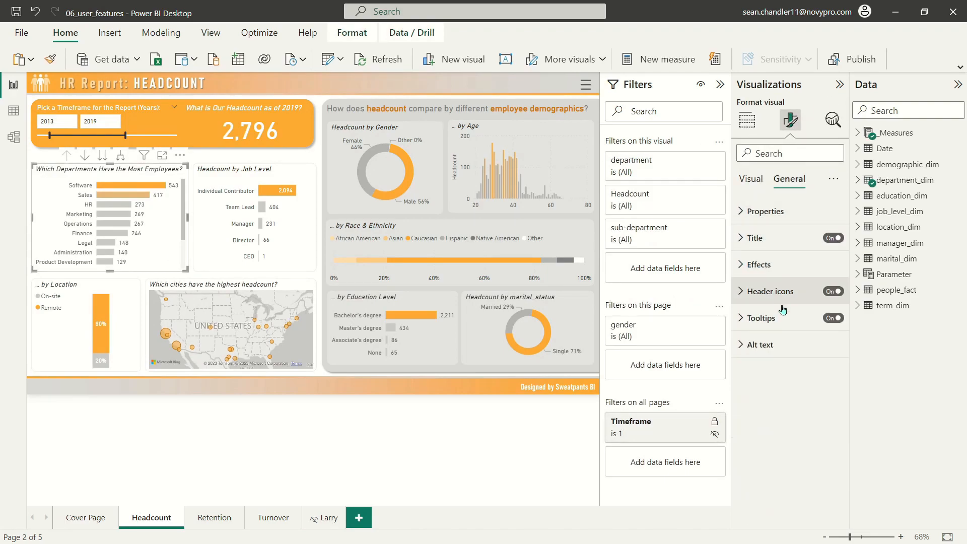
{"action": "left_click", "coordinate": [761, 318]}
{"action": "left_click", "coordinate": [791, 422]}
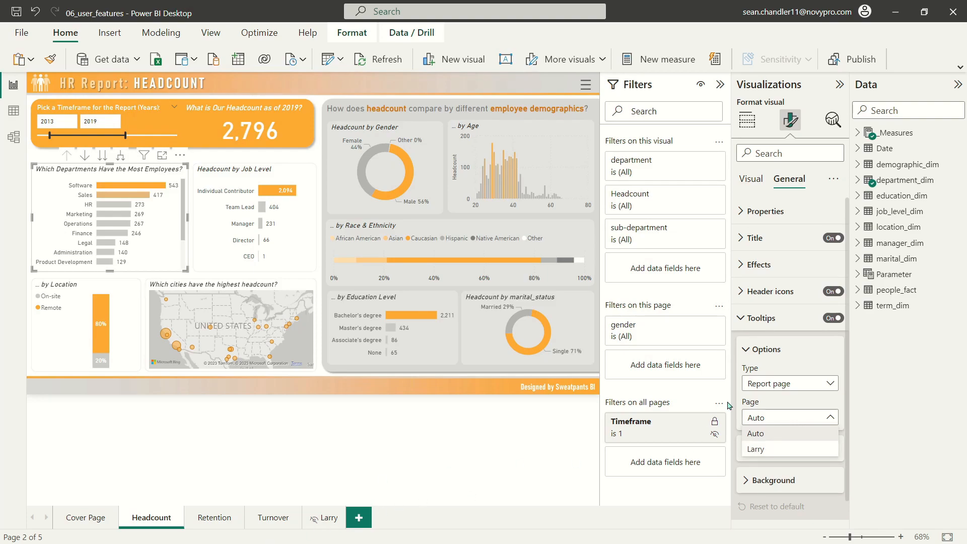
Rename the hidden Larry page as Tooltip.
{"action": "left_click", "coordinate": [331, 519]}
{"action": "double_click", "coordinate": [331, 519]}
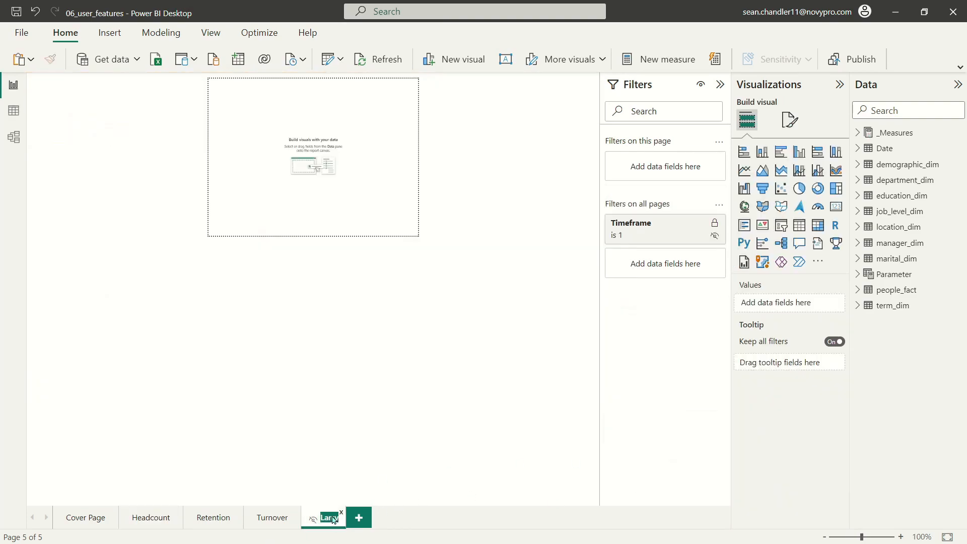
{"action": "type", "text": "Tooltip"}
{"action": "key", "text": "Return"}
Assign the Tooltip report page as the tooltip of the Headcount page's department chart and preview it on a bar.
{"action": "left_click", "coordinate": [154, 517]}
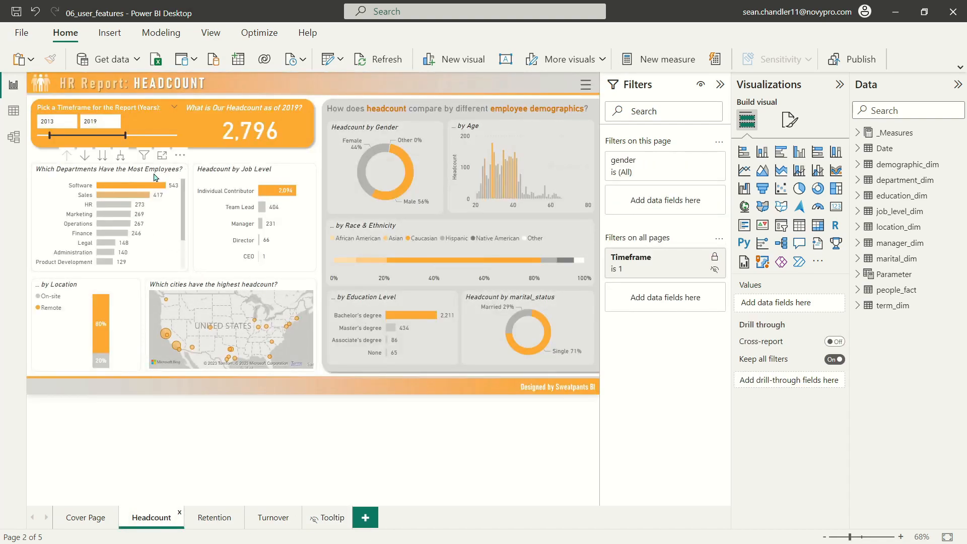
{"action": "left_click", "coordinate": [116, 184]}
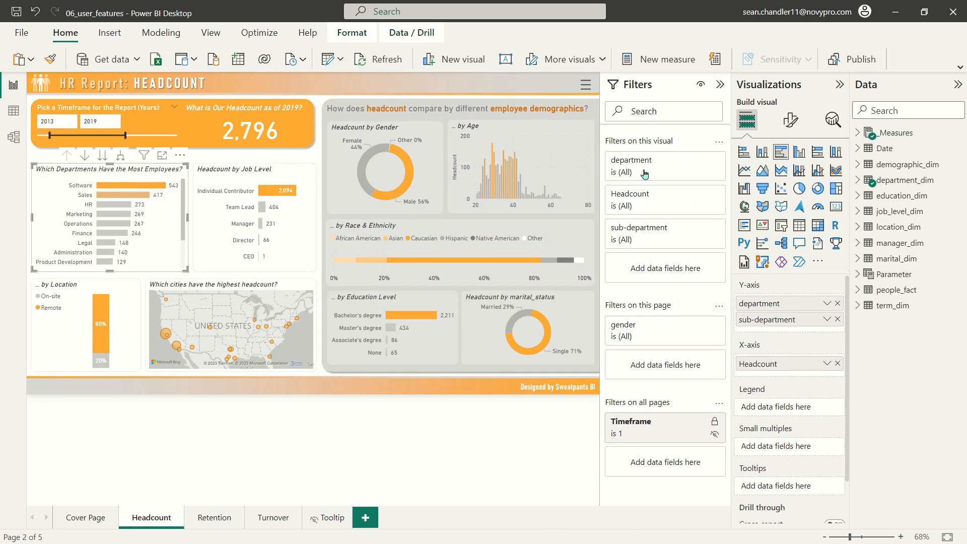
{"action": "left_click", "coordinate": [791, 120]}
{"action": "left_click", "coordinate": [790, 179]}
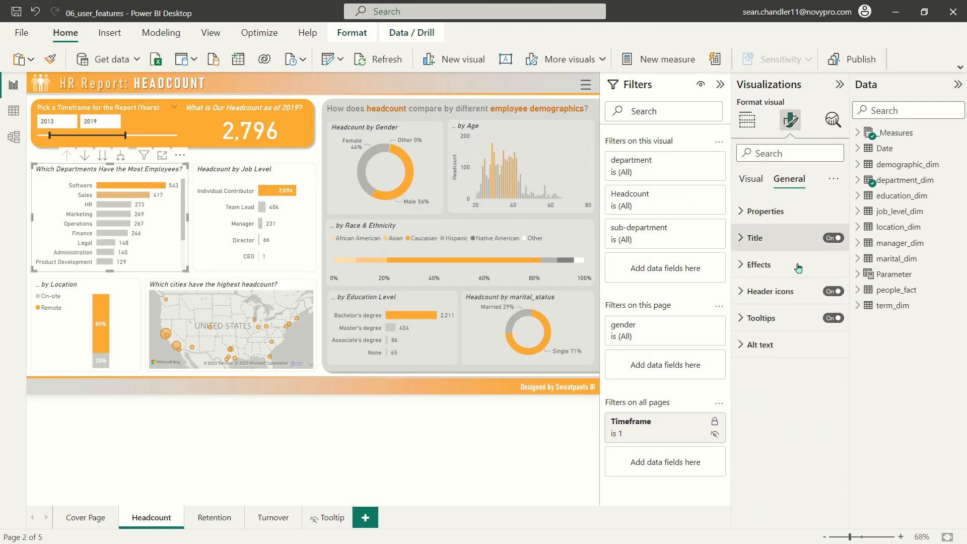
{"action": "left_click", "coordinate": [770, 325]}
{"action": "left_click", "coordinate": [804, 419]}
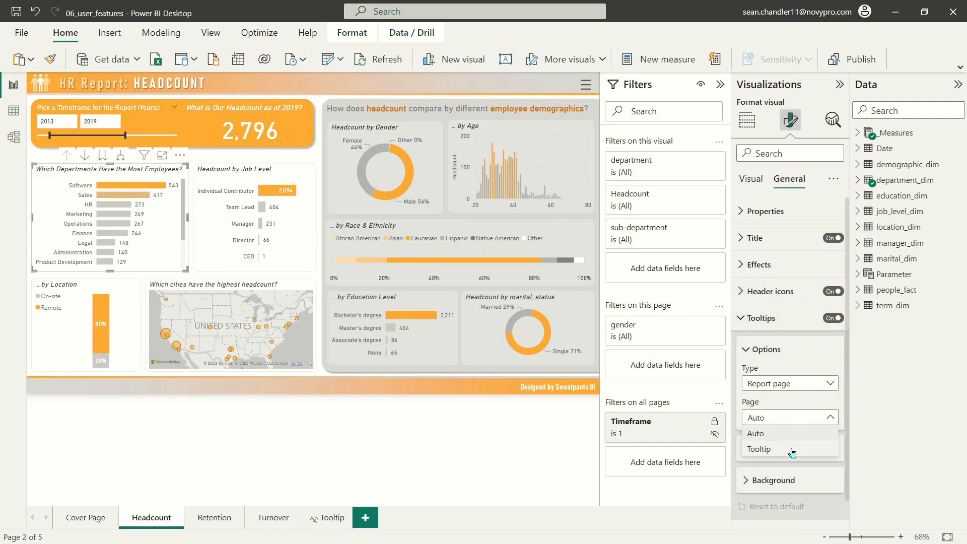
{"action": "left_click", "coordinate": [792, 450]}
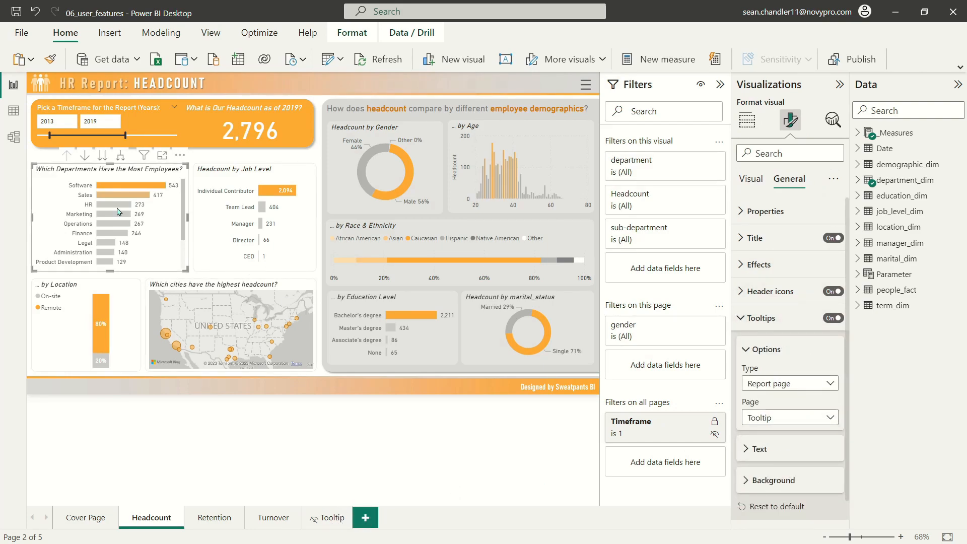
{"action": "mouse_move", "coordinate": [125, 189]}
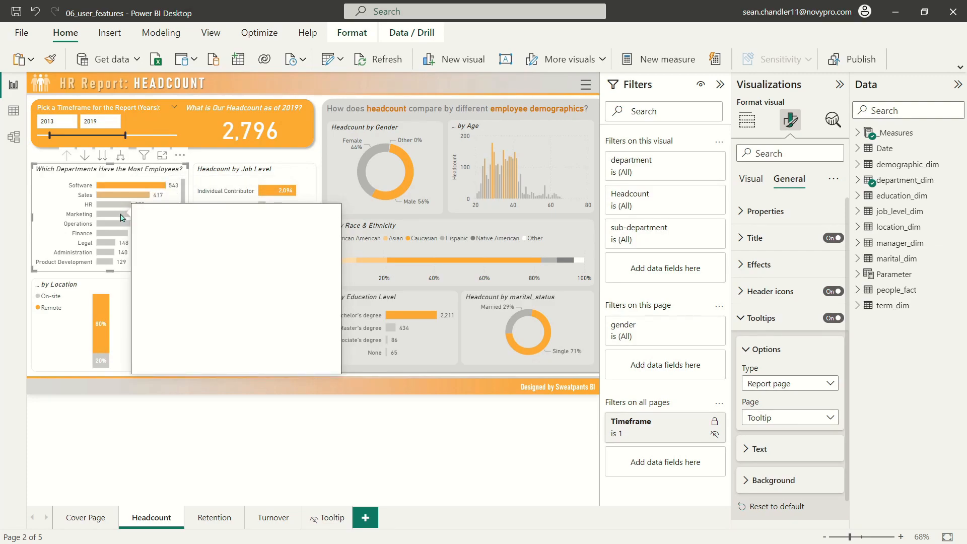
Set the Tooltip page's canvas to a Custom size of 500 px high and 800 px wide, and preview it on Headcount.
{"action": "left_click", "coordinate": [330, 518]}
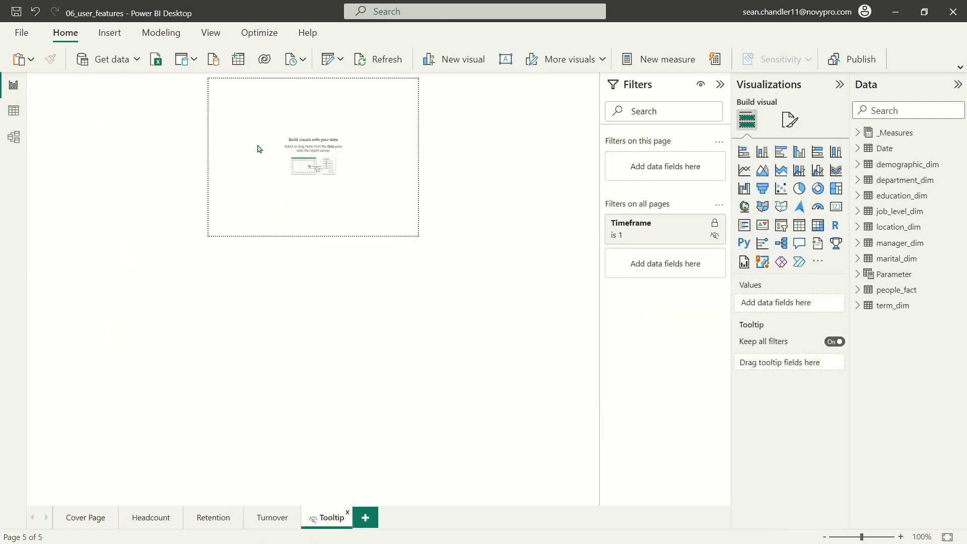
{"action": "left_click", "coordinate": [790, 121]}
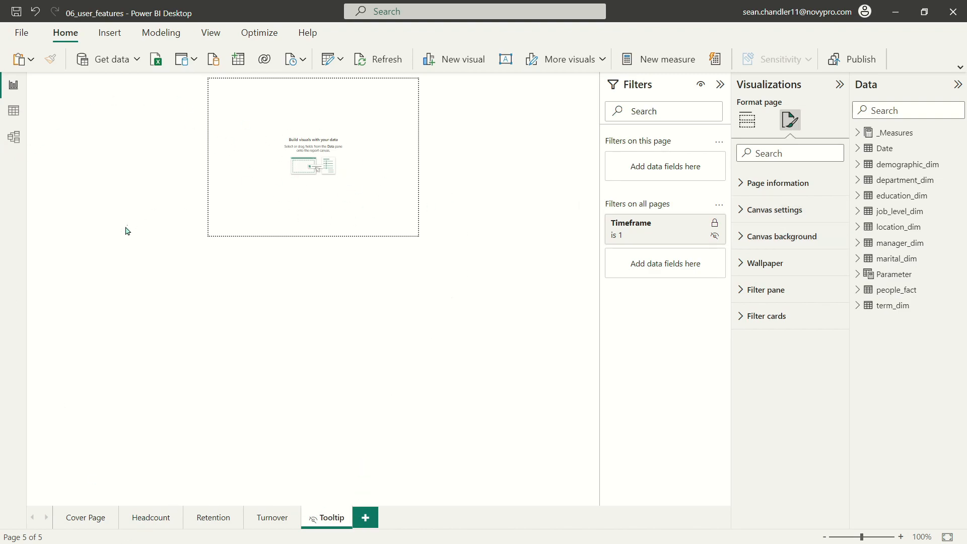
{"action": "left_click", "coordinate": [774, 212]}
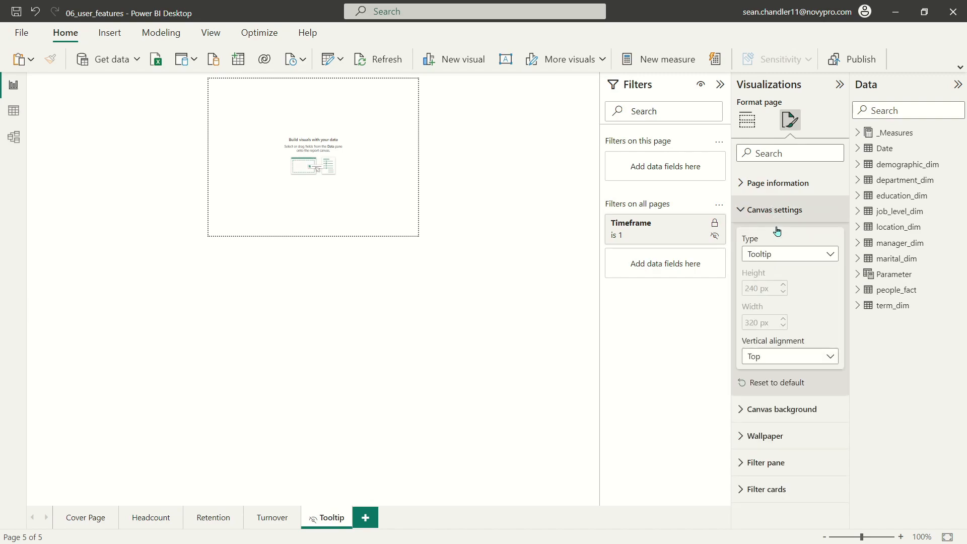
{"action": "left_click", "coordinate": [785, 254]}
{"action": "left_click", "coordinate": [783, 332]}
{"action": "double_click", "coordinate": [759, 288]}
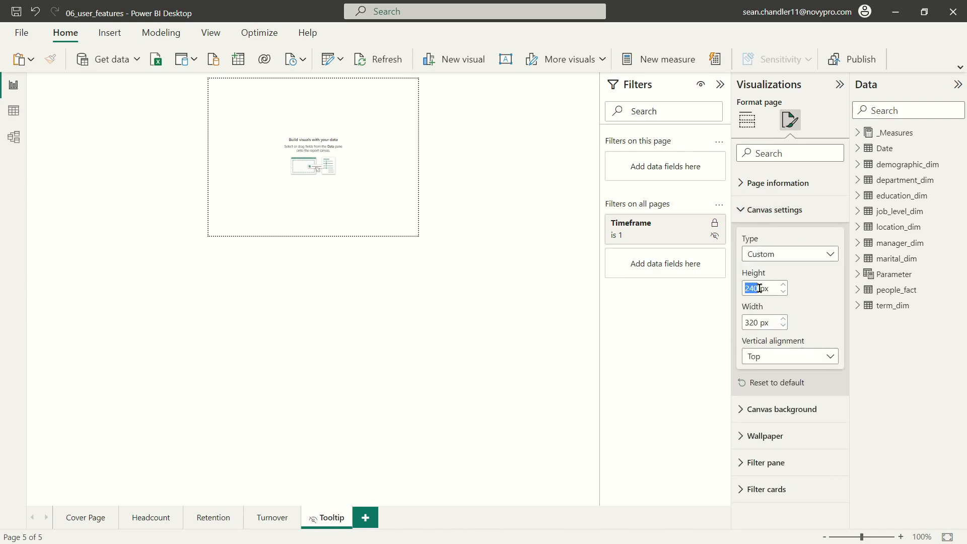
{"action": "type", "text": "500"}
{"action": "double_click", "coordinate": [755, 320]}
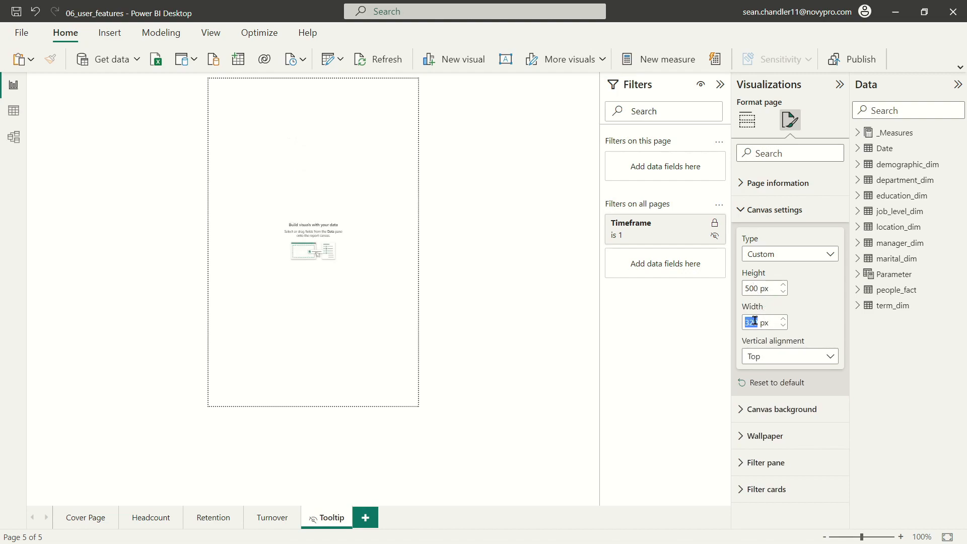
{"action": "type", "text": "750"}
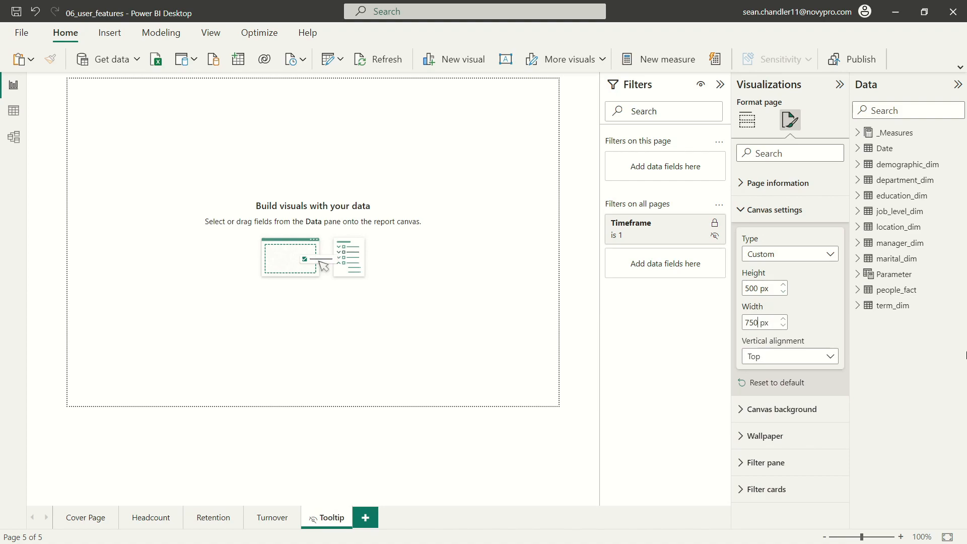
{"action": "double_click", "coordinate": [754, 324]}
{"action": "type", "text": "800"}
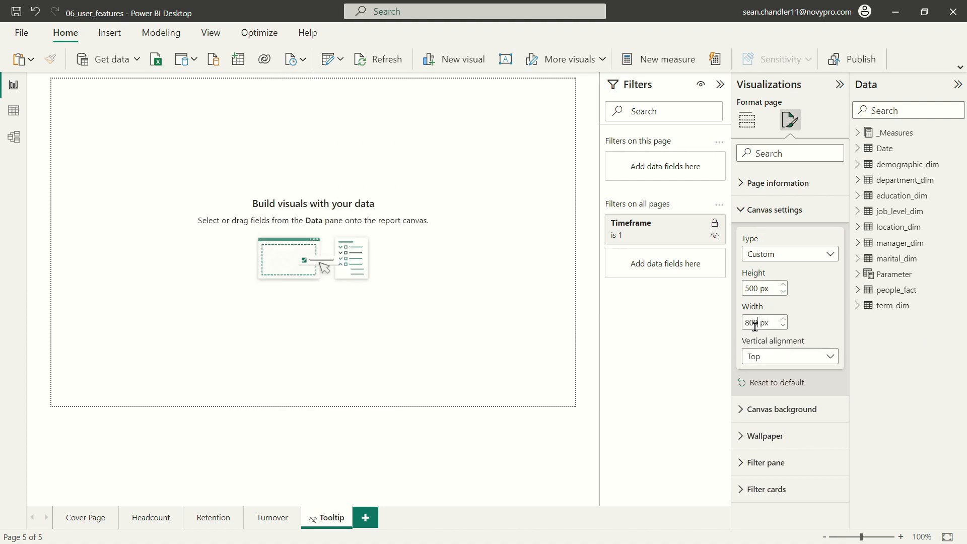
{"action": "left_click", "coordinate": [270, 289]}
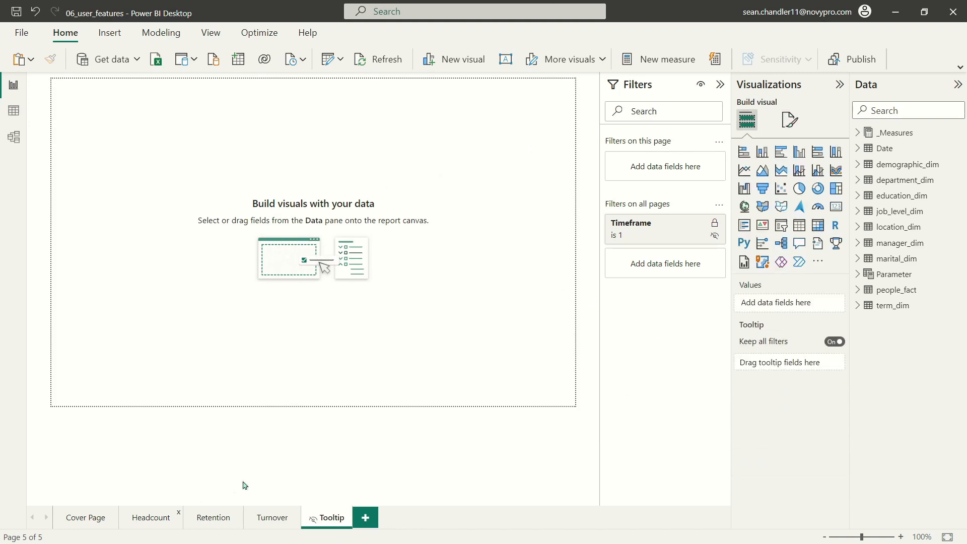
{"action": "mouse_move", "coordinate": [160, 188]}
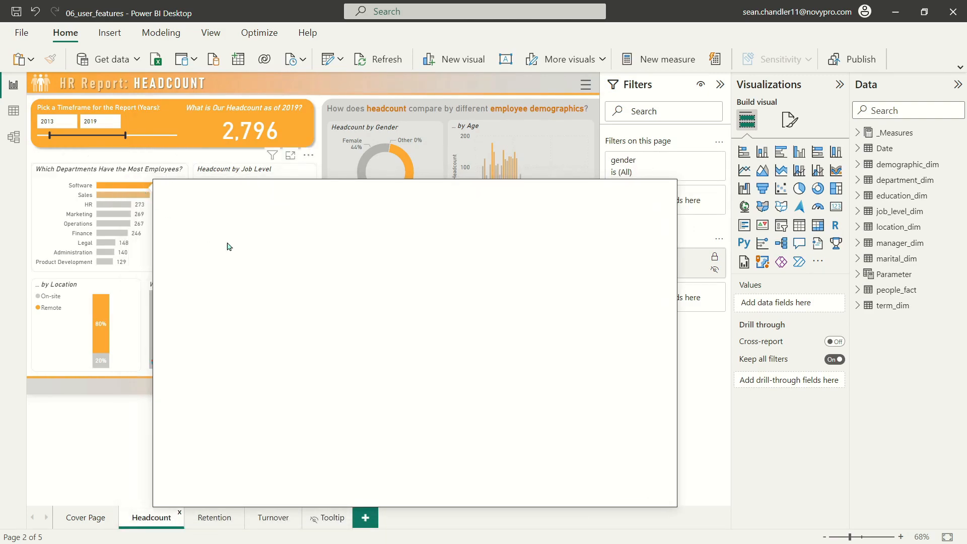
Give the Tooltip page a near-black canvas background with 0% transparency, and return to the Headcount page to check it.
{"action": "left_click", "coordinate": [323, 522]}
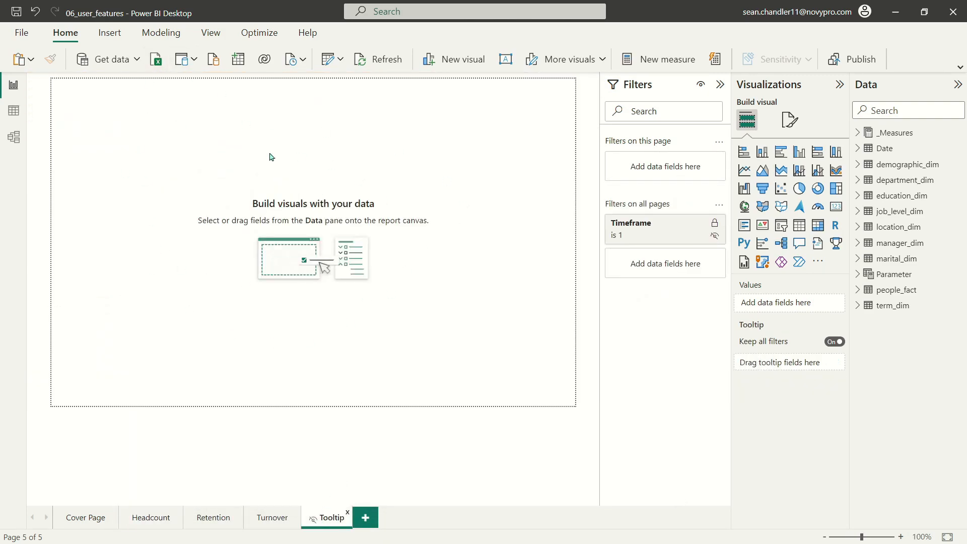
{"action": "left_click", "coordinate": [800, 126]}
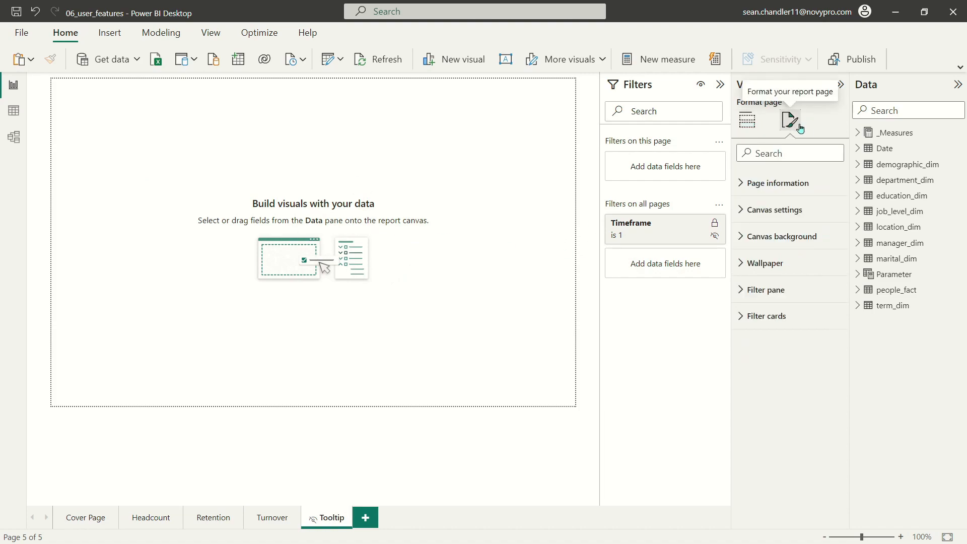
{"action": "left_click", "coordinate": [782, 236]}
{"action": "left_click", "coordinate": [768, 281]}
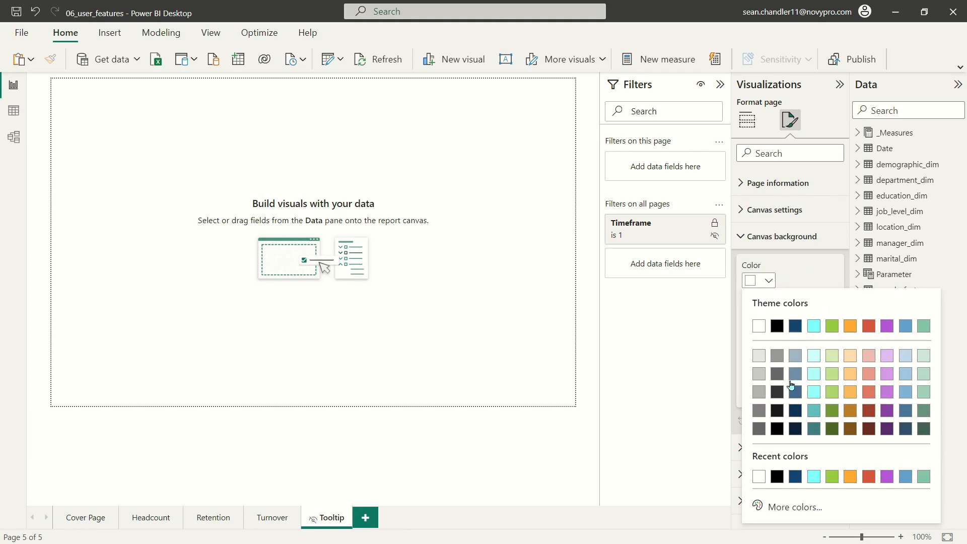
{"action": "left_click", "coordinate": [779, 411]}
{"action": "left_click_drag", "start_coordinate": [834, 389], "coordinate": [786, 391]}
{"action": "left_click", "coordinate": [160, 522]}
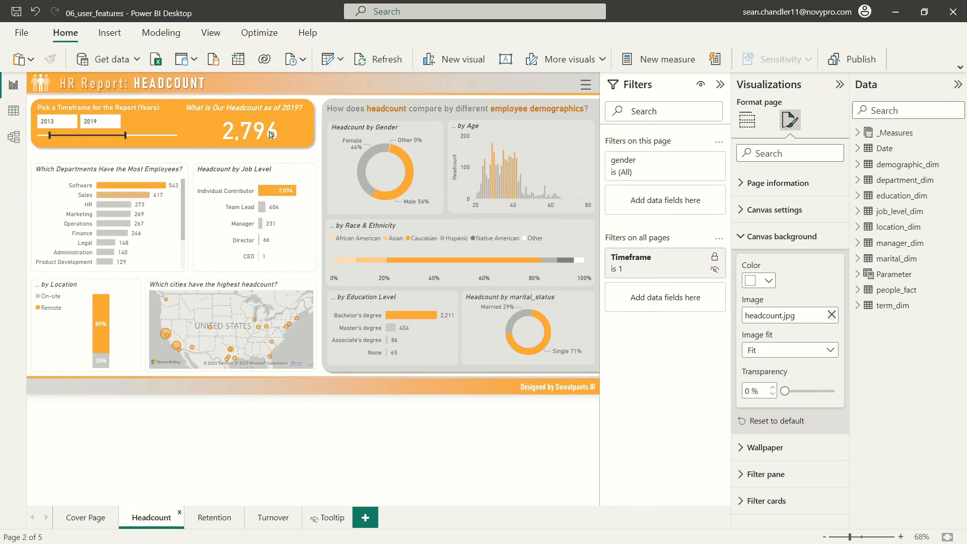
Add a table of Full Name from people_fact to the Tooltip page, filling about the left half at full height.
{"action": "left_click", "coordinate": [328, 518]}
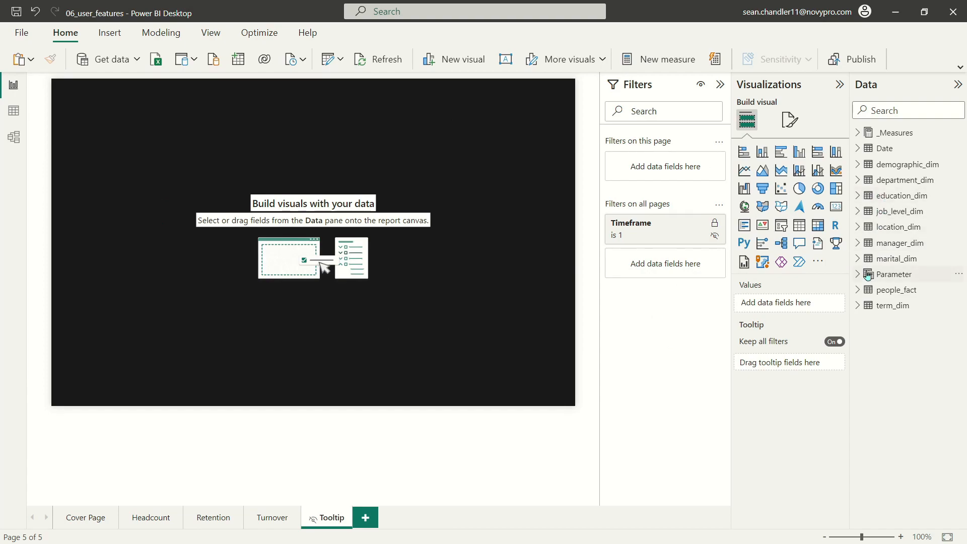
{"action": "left_click", "coordinate": [858, 290]}
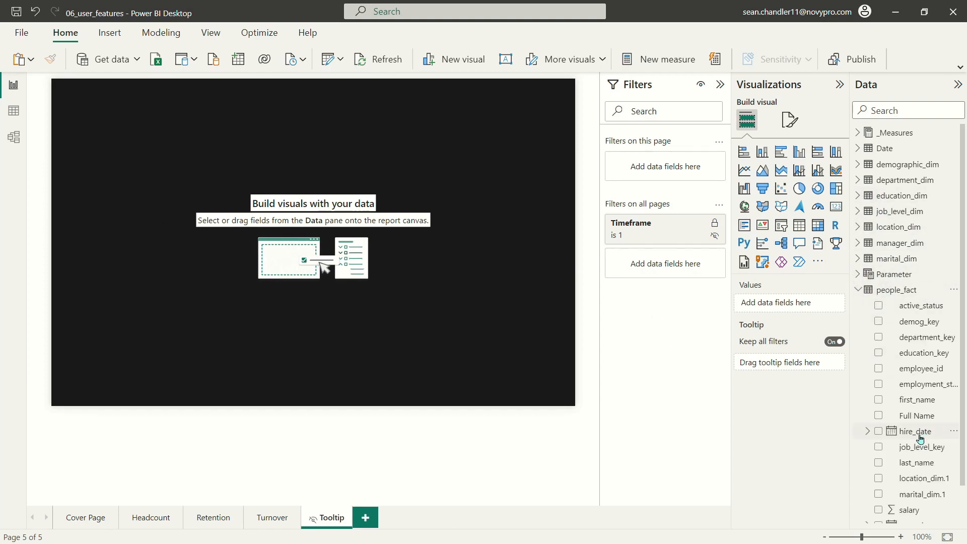
{"action": "left_click", "coordinate": [880, 416]}
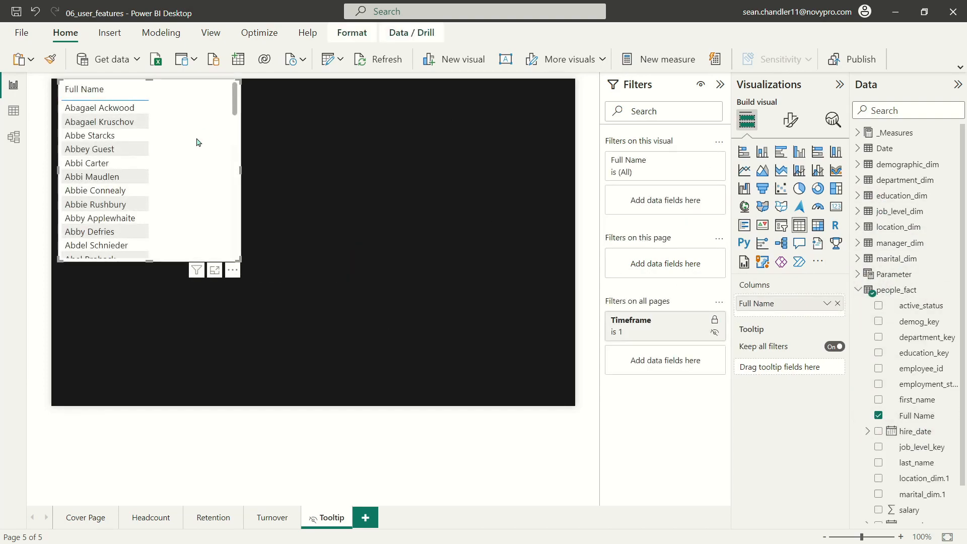
{"action": "left_click_drag", "start_coordinate": [230, 259], "coordinate": [322, 406]}
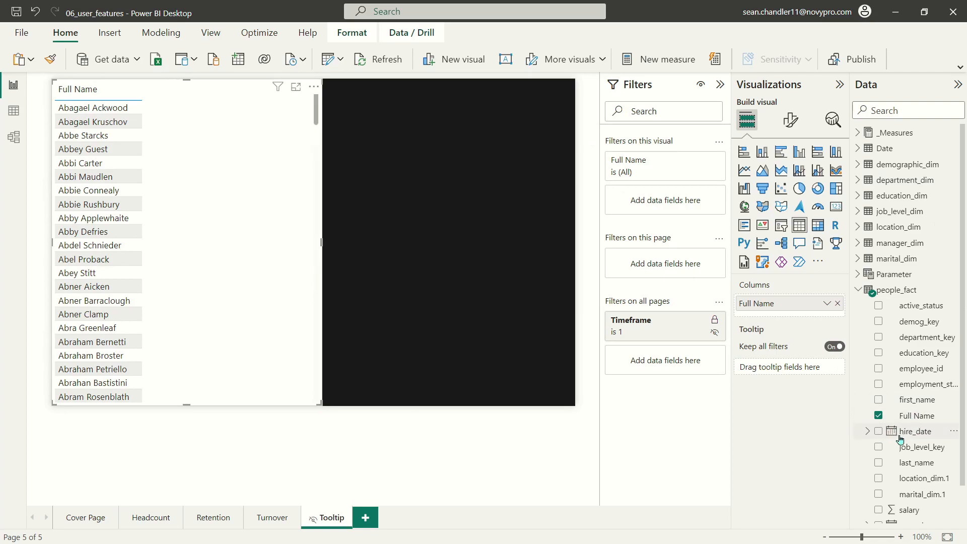
Add hire_date to the table as a plain date instead of a hierarchy, in the *3/14/2001 (Short Date) format.
{"action": "left_click_drag", "start_coordinate": [916, 431], "coordinate": [810, 321]}
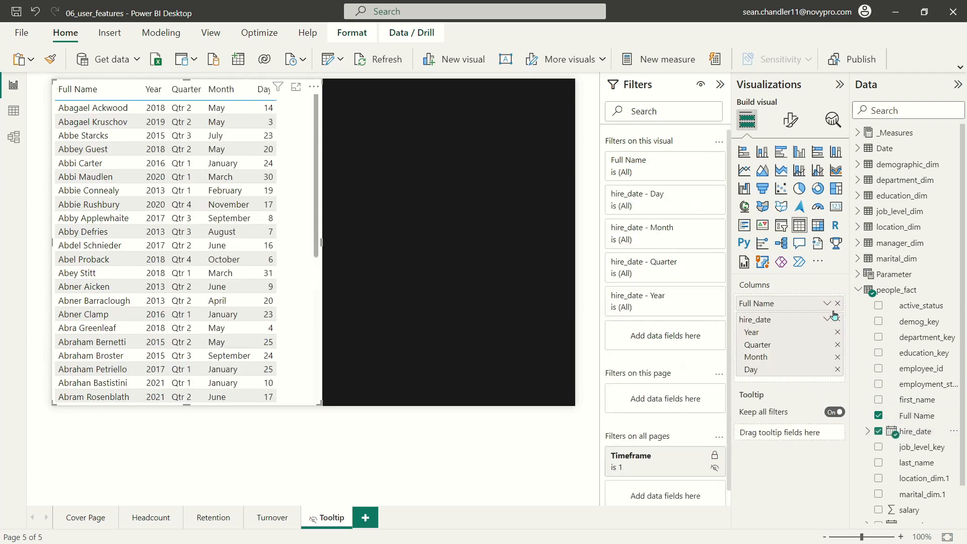
{"action": "left_click", "coordinate": [828, 321]}
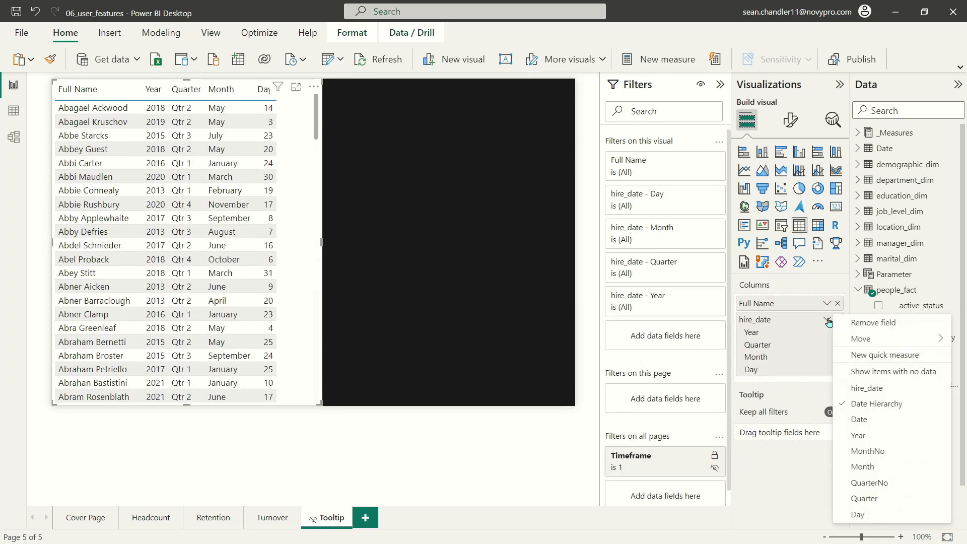
{"action": "left_click", "coordinate": [871, 389]}
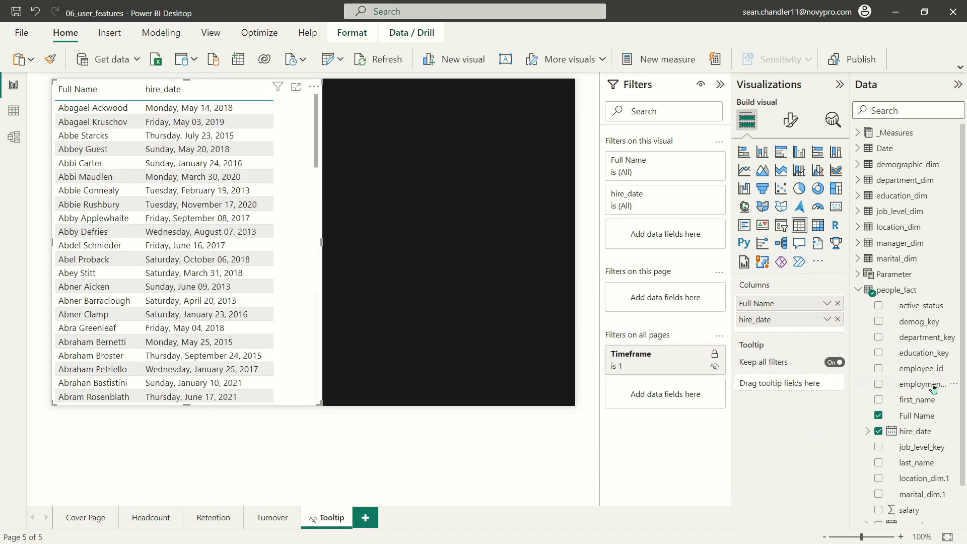
{"action": "left_click", "coordinate": [913, 434]}
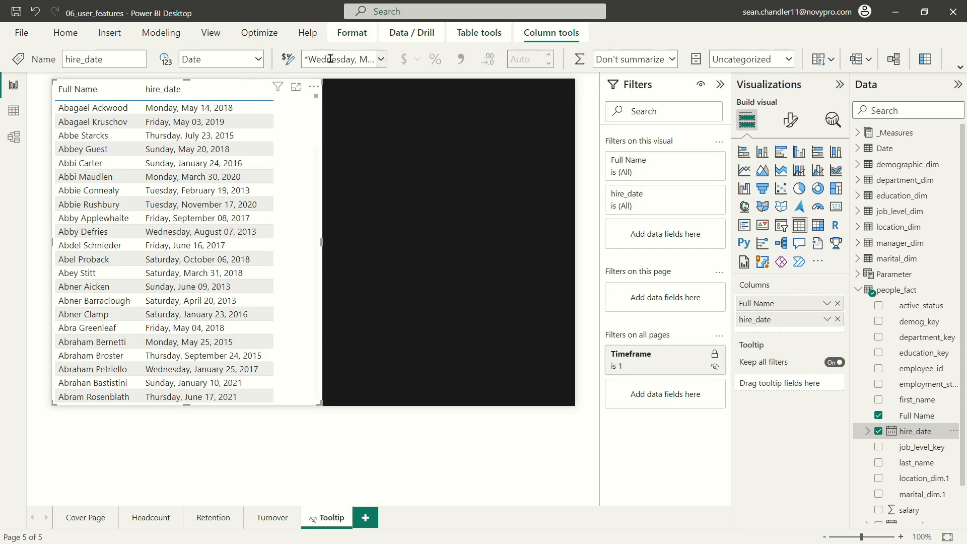
{"action": "left_click", "coordinate": [381, 60]}
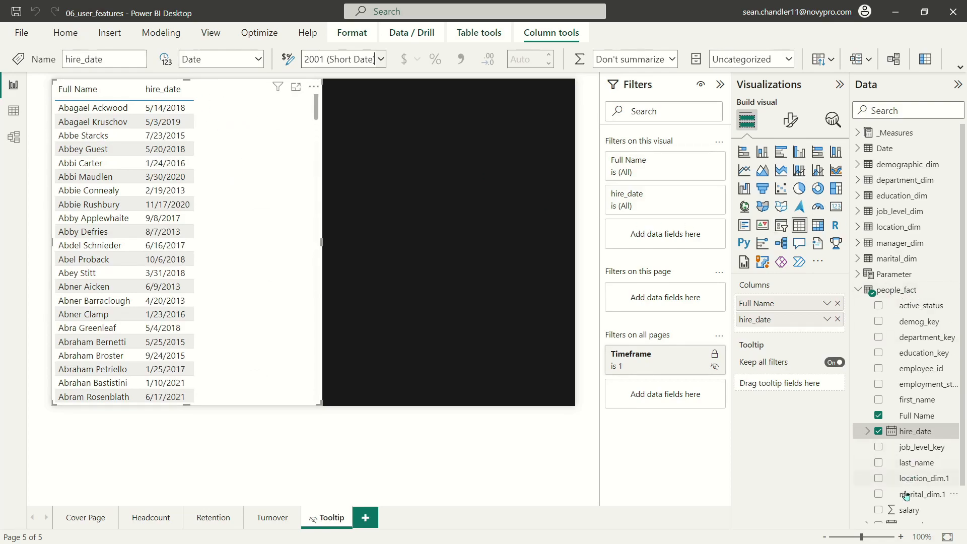
Add salary to the table after hire_date and sort the rows by it in descending order.
{"action": "left_click_drag", "start_coordinate": [910, 511], "coordinate": [800, 330]}
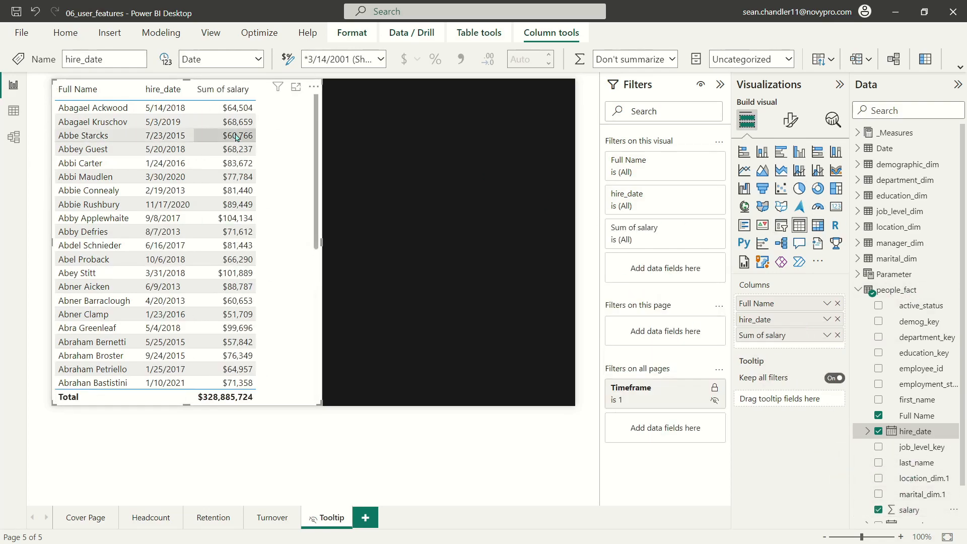
{"action": "left_click", "coordinate": [239, 95]}
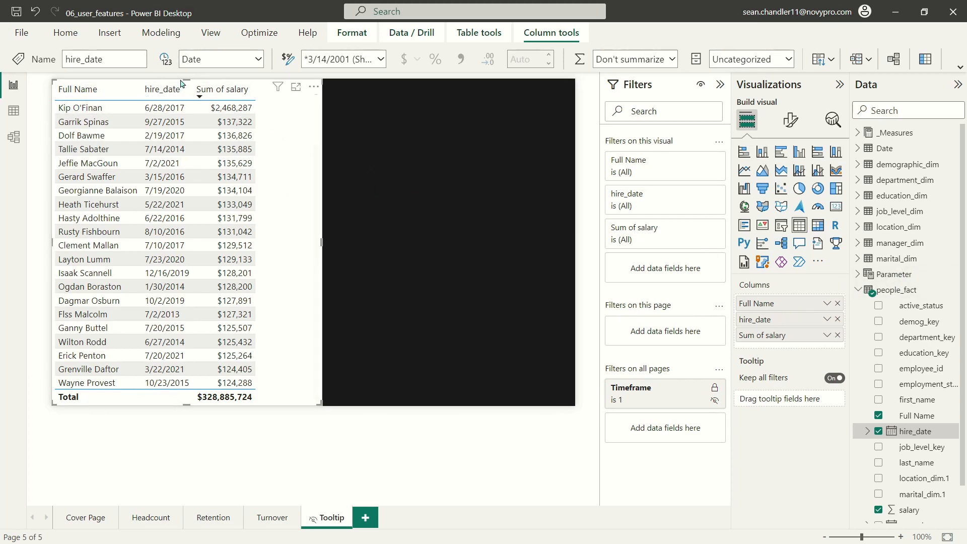
Rename the table's hire_date column as Hire Date and its Sum of salary column as Salary.
{"action": "double_click", "coordinate": [776, 323]}
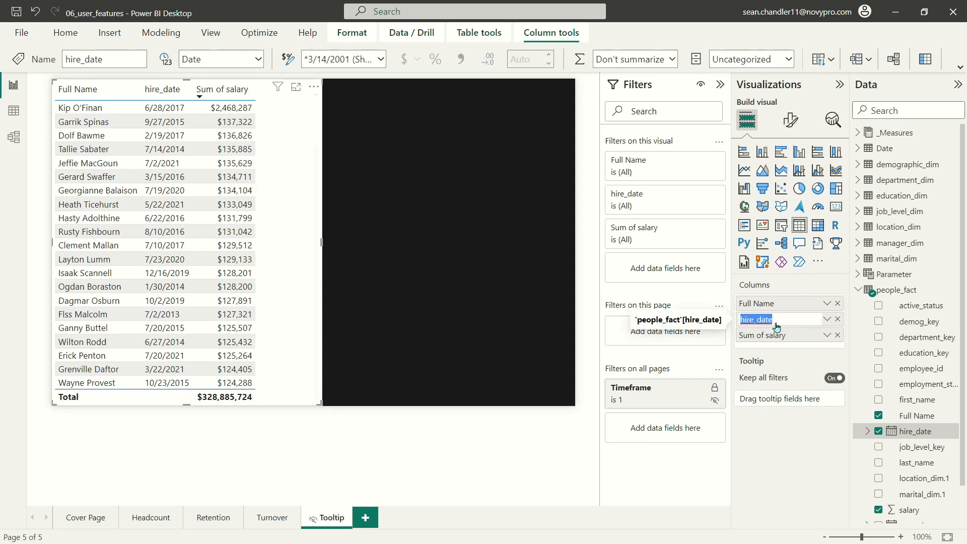
{"action": "type", "text": "Hire"}
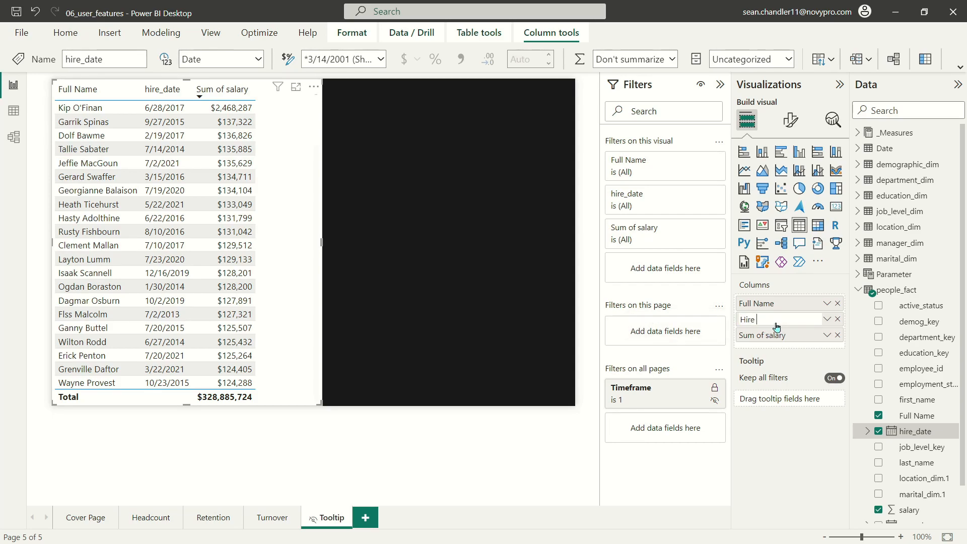
{"action": "key", "text": "Return"}
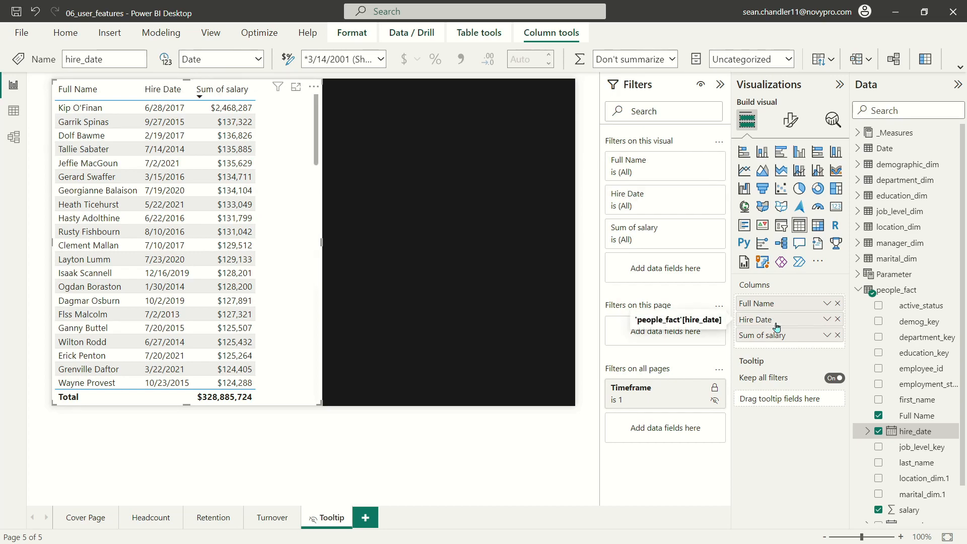
{"action": "double_click", "coordinate": [760, 336]}
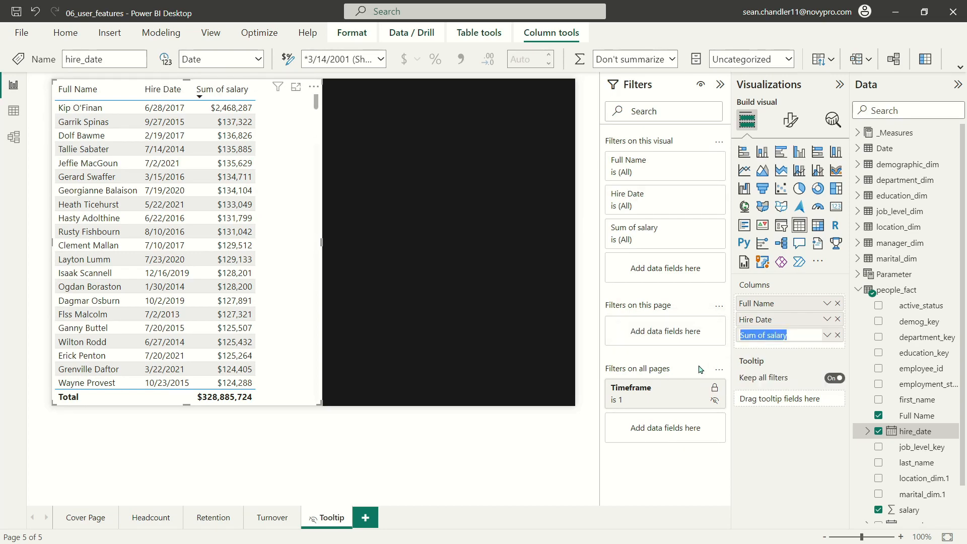
{"action": "type", "text": "Salary"}
{"action": "key", "text": "Return"}
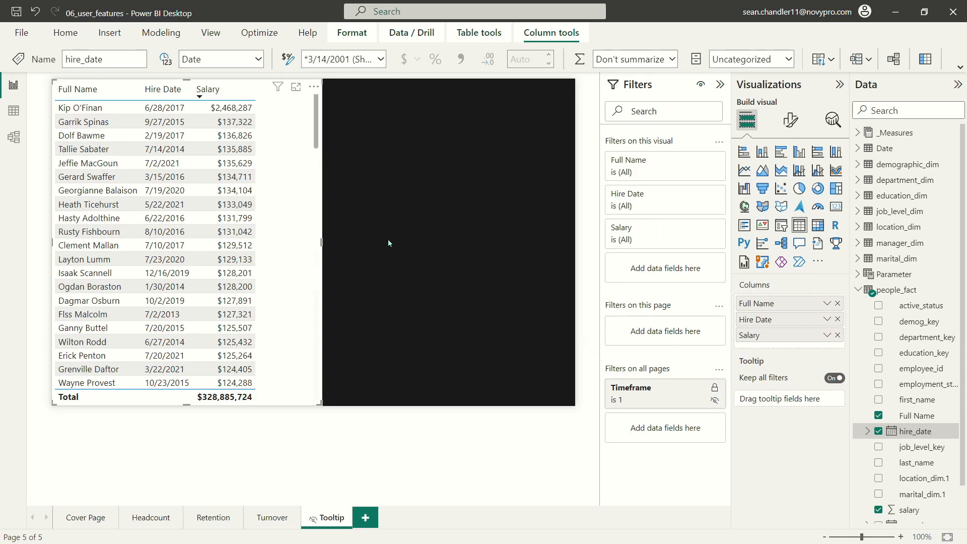
Preview the employee table tooltip on the bars of the department chart on the Headcount page.
{"action": "left_click", "coordinate": [242, 177]}
{"action": "left_click", "coordinate": [329, 111]}
{"action": "left_click", "coordinate": [303, 116]}
{"action": "left_click", "coordinate": [152, 518]}
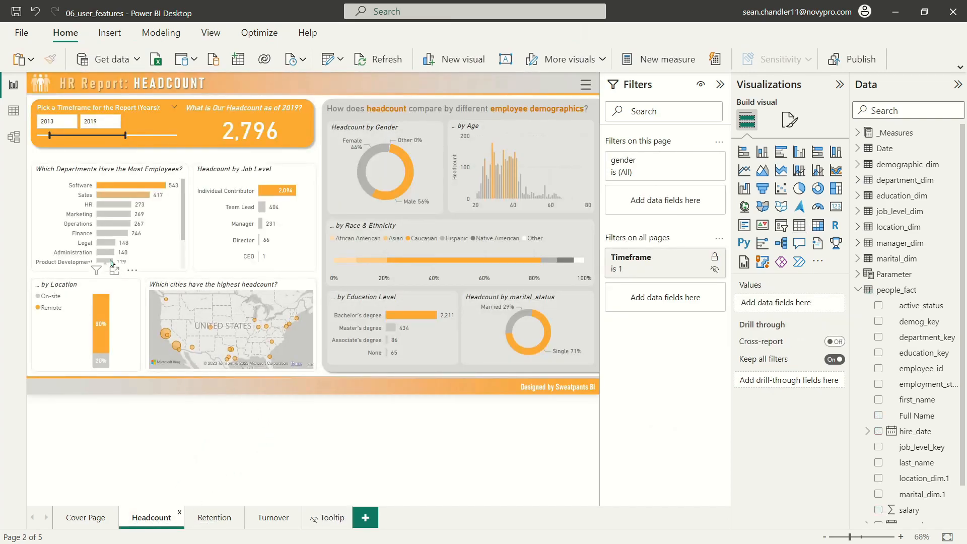
{"action": "mouse_move", "coordinate": [124, 189]}
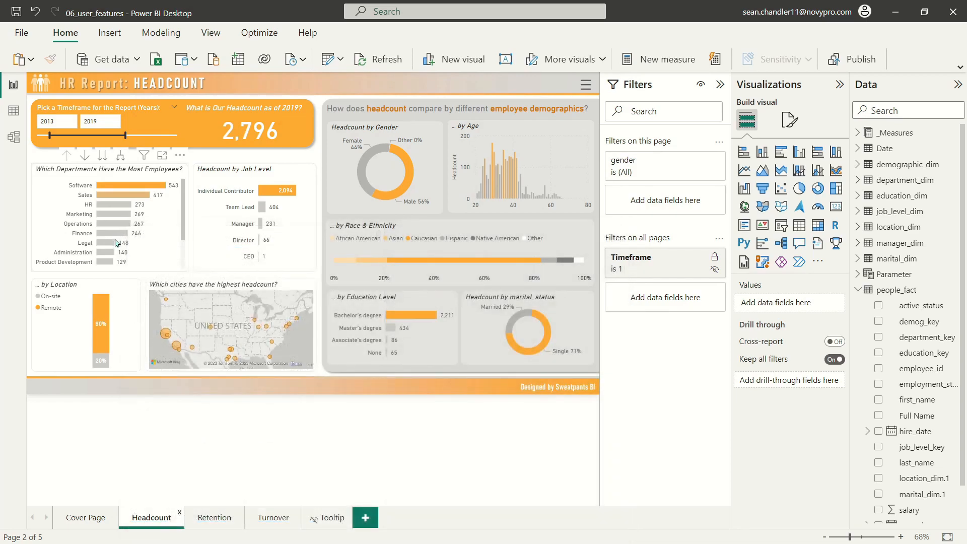
{"action": "mouse_move", "coordinate": [121, 238]}
Filter the Tooltip page's table to the Top 20 Full Name items by Sum of salary, and check the tooltip on the Headcount department chart.
{"action": "left_click", "coordinate": [317, 519]}
{"action": "left_click", "coordinate": [288, 194]}
{"action": "scroll", "coordinate": [288, 160], "scroll_direction": "down", "scroll_amount": 2}
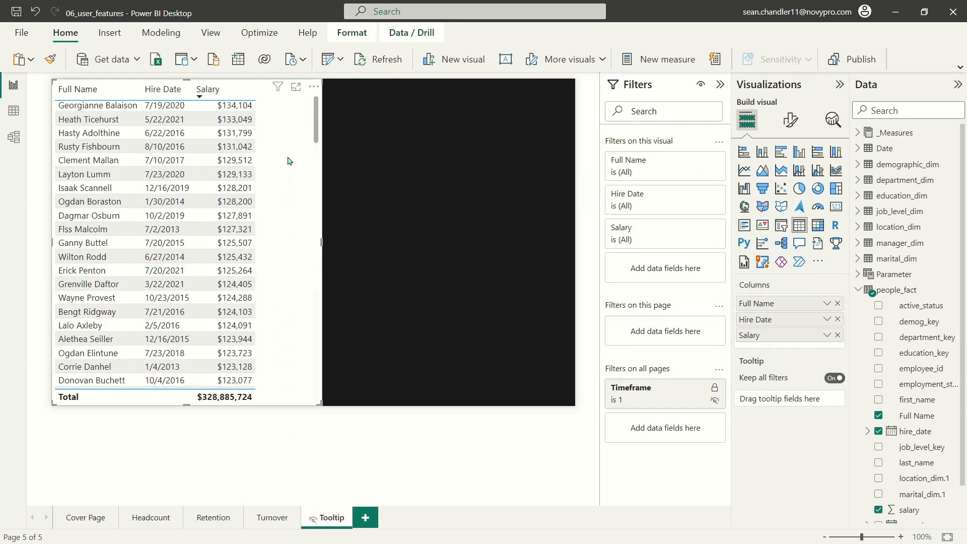
{"action": "scroll", "coordinate": [303, 141], "scroll_direction": "up", "scroll_amount": 2}
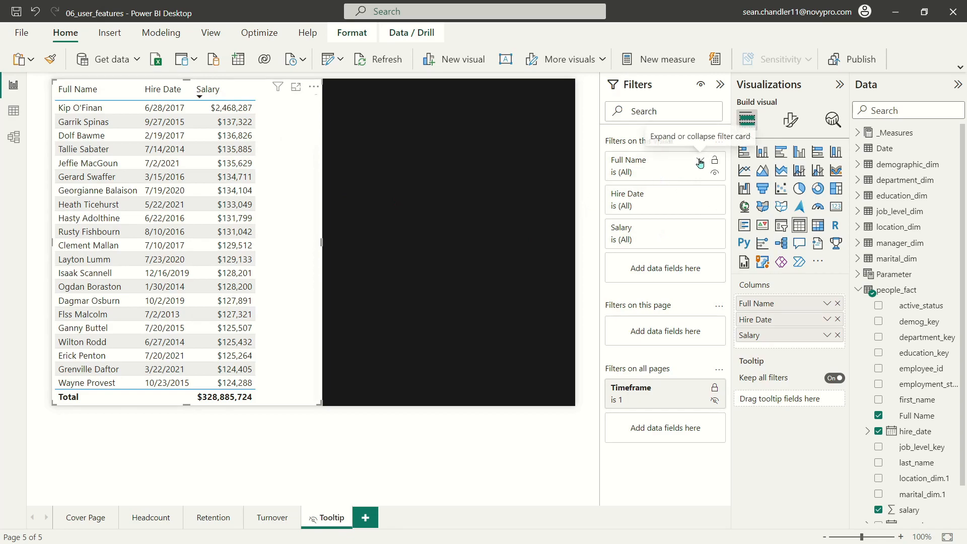
{"action": "left_click", "coordinate": [681, 151]}
{"action": "left_click", "coordinate": [655, 204]}
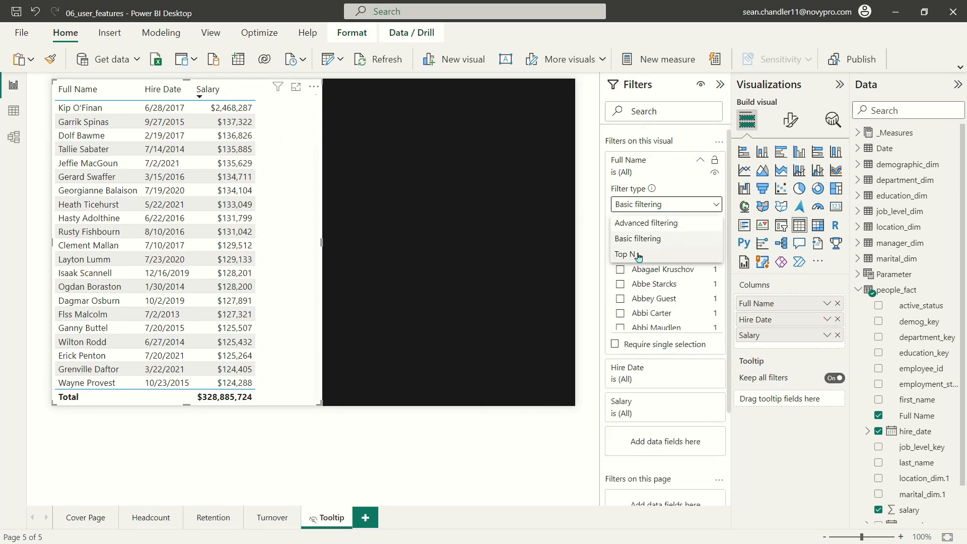
{"action": "left_click", "coordinate": [645, 255]}
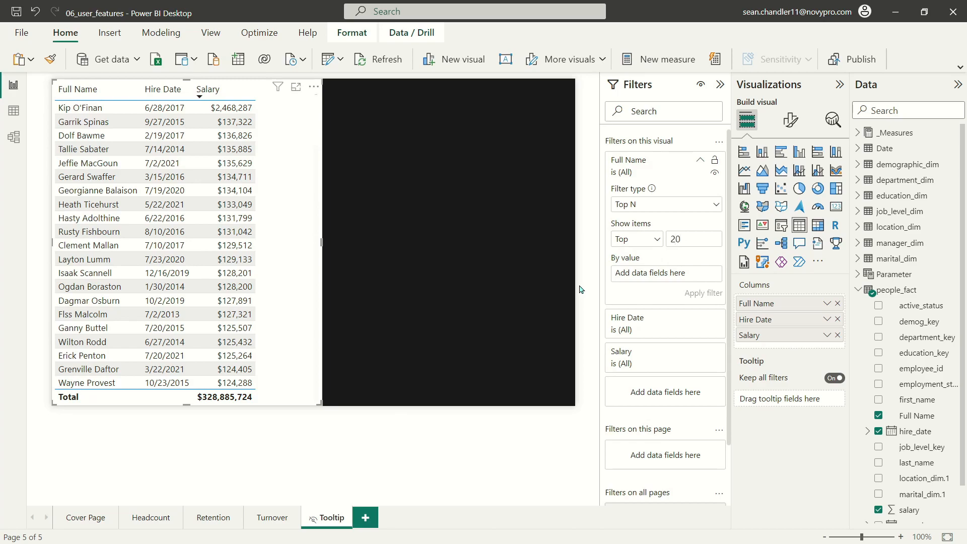
{"action": "left_click_drag", "start_coordinate": [910, 517], "coordinate": [665, 272]}
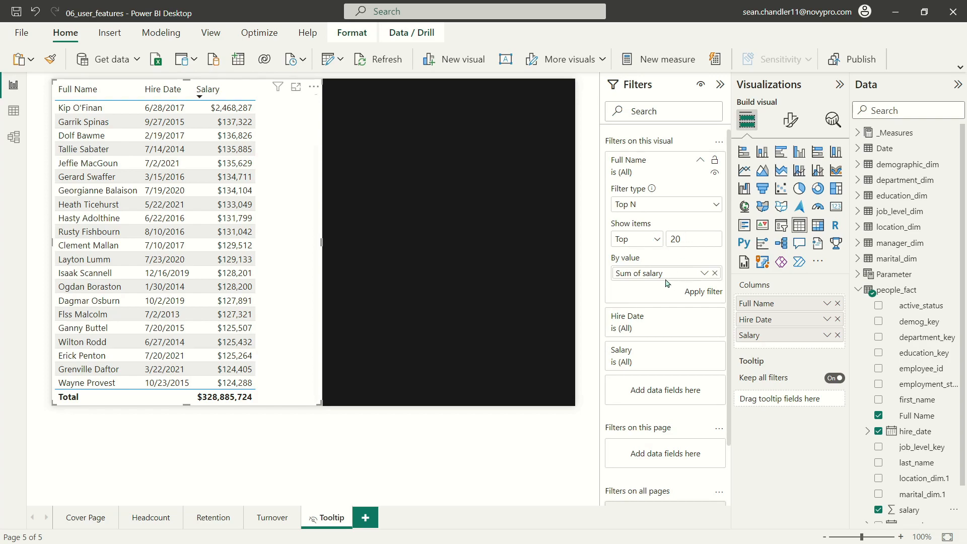
{"action": "left_click", "coordinate": [697, 292]}
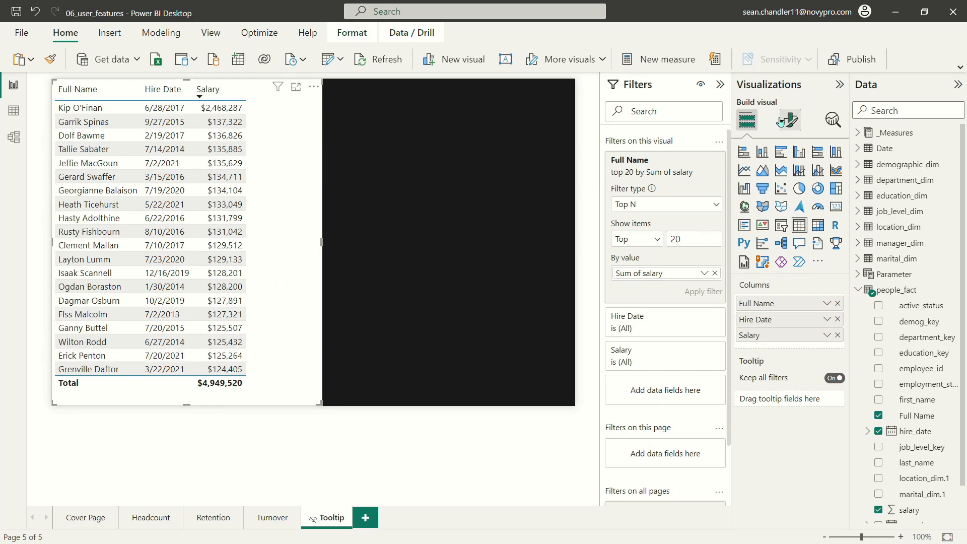
{"action": "left_click", "coordinate": [134, 522]}
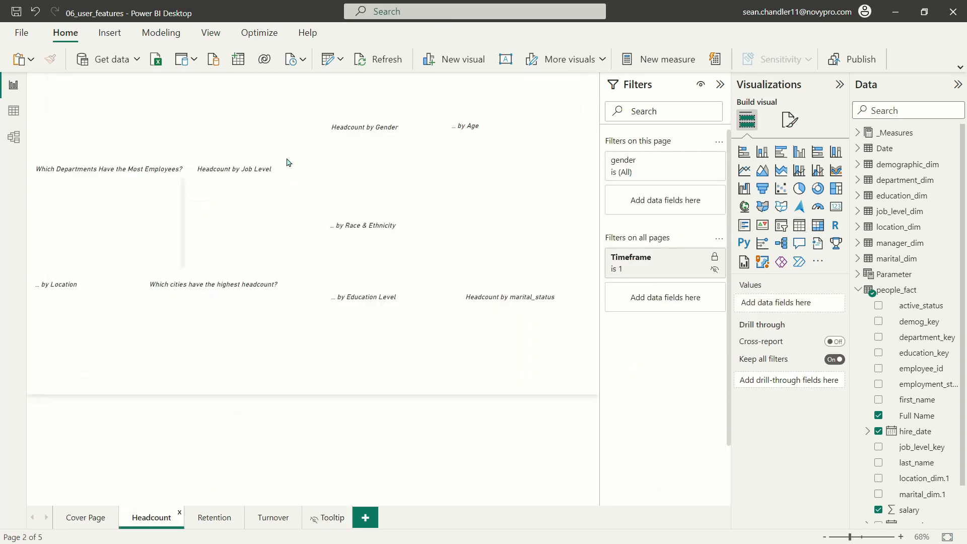
{"action": "mouse_move", "coordinate": [129, 190]}
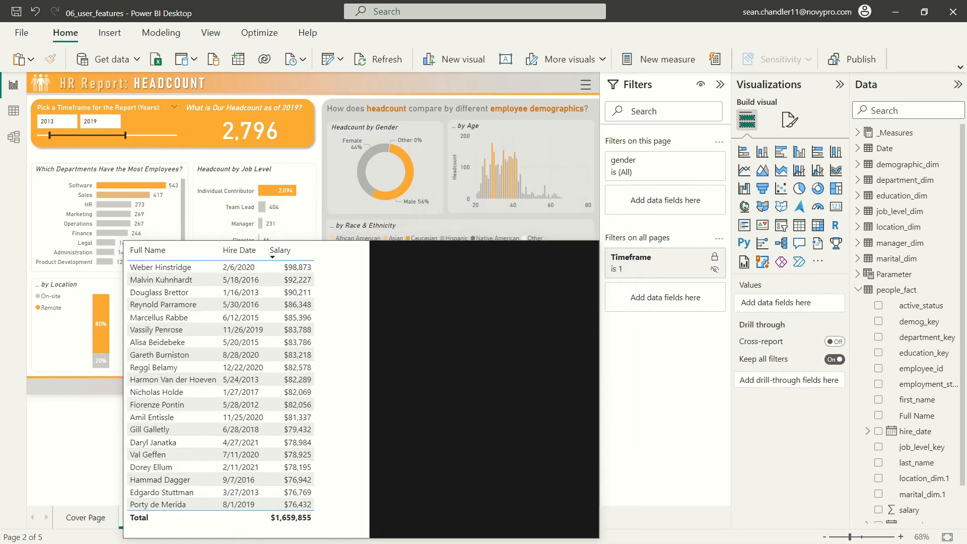
Turn off the totals row of the table on the Tooltip page.
{"action": "left_click", "coordinate": [309, 522]}
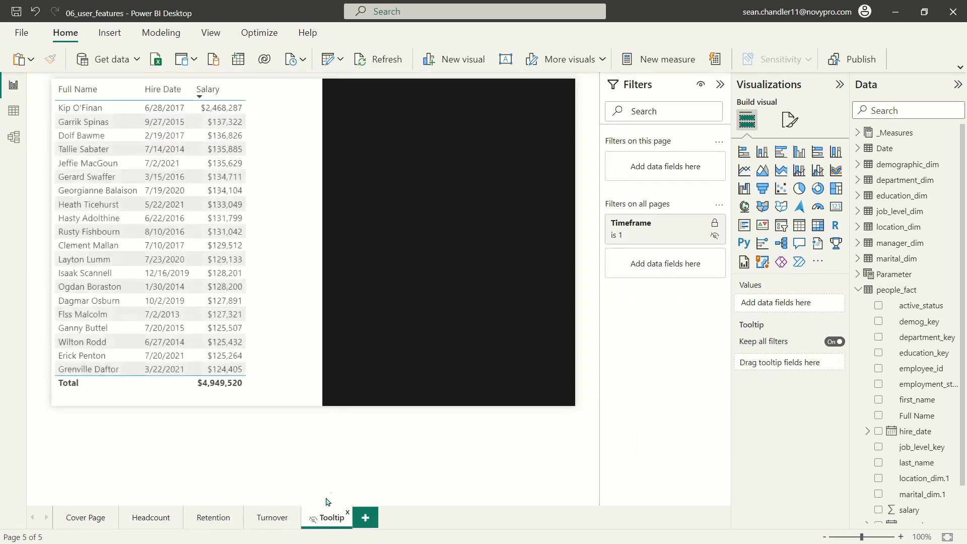
{"action": "left_click", "coordinate": [288, 216]}
{"action": "left_click", "coordinate": [791, 124]}
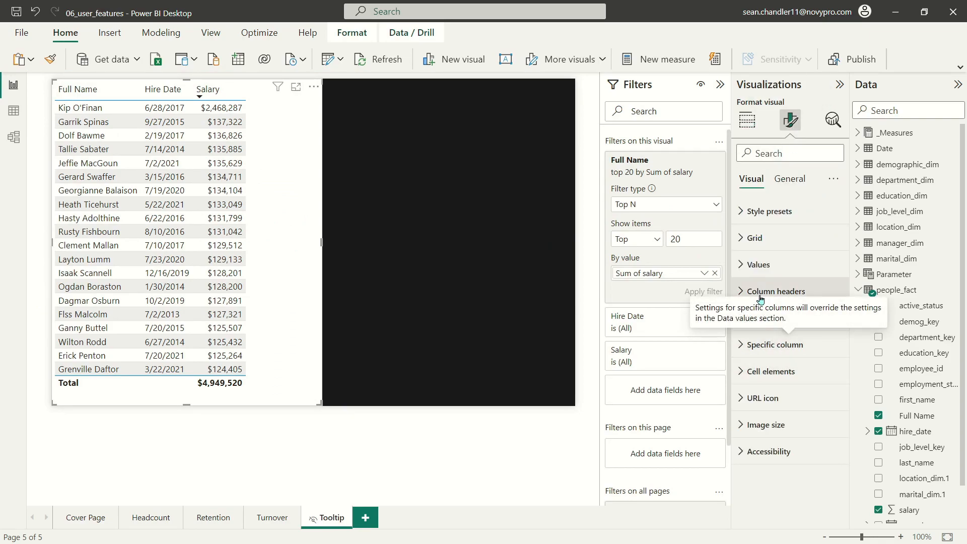
{"action": "left_click", "coordinate": [762, 318]}
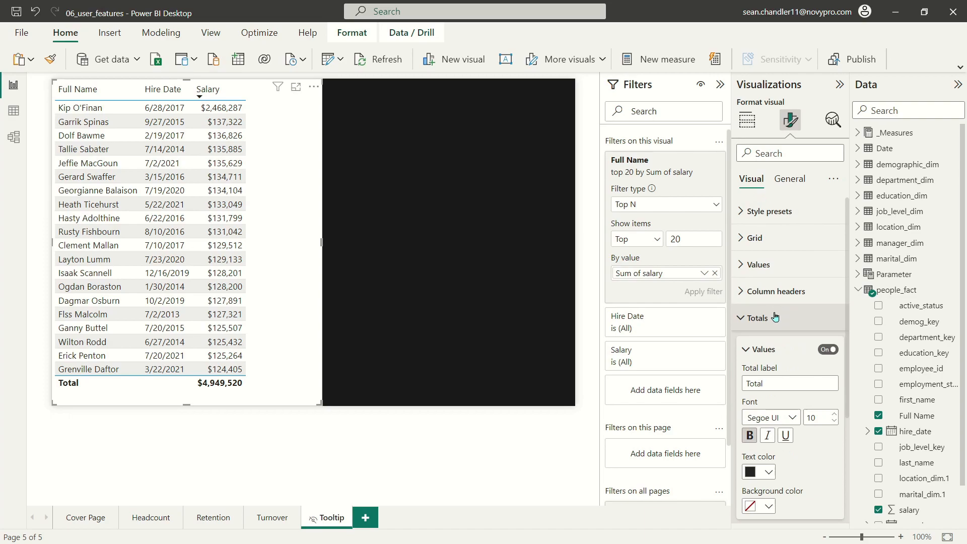
{"action": "scroll", "coordinate": [801, 472], "scroll_direction": "down", "scroll_amount": 4}
{"action": "scroll", "coordinate": [825, 352], "scroll_direction": "up", "scroll_amount": 4}
{"action": "left_click", "coordinate": [827, 352]}
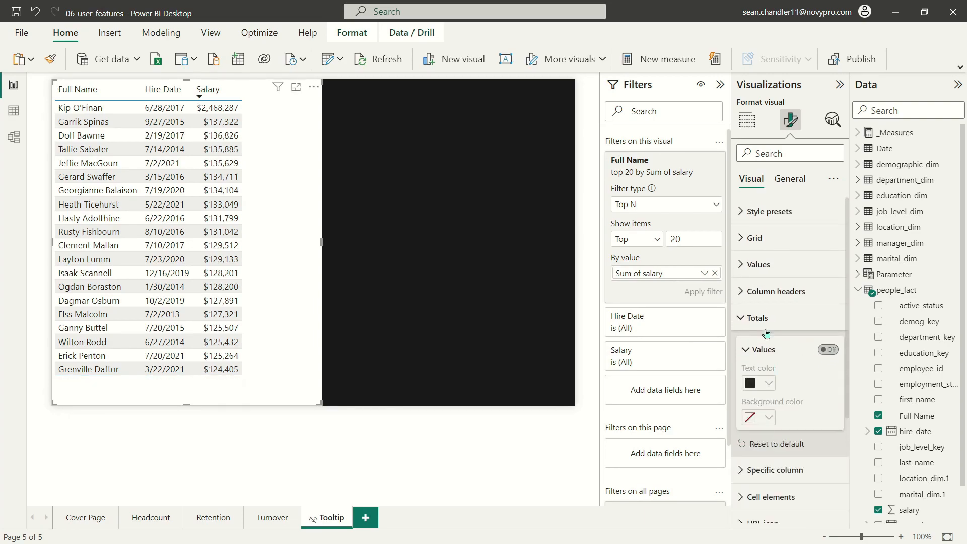
{"action": "left_click", "coordinate": [741, 317]}
Turn off the table's background so the dark page canvas shows behind it.
{"action": "left_click", "coordinate": [789, 180]}
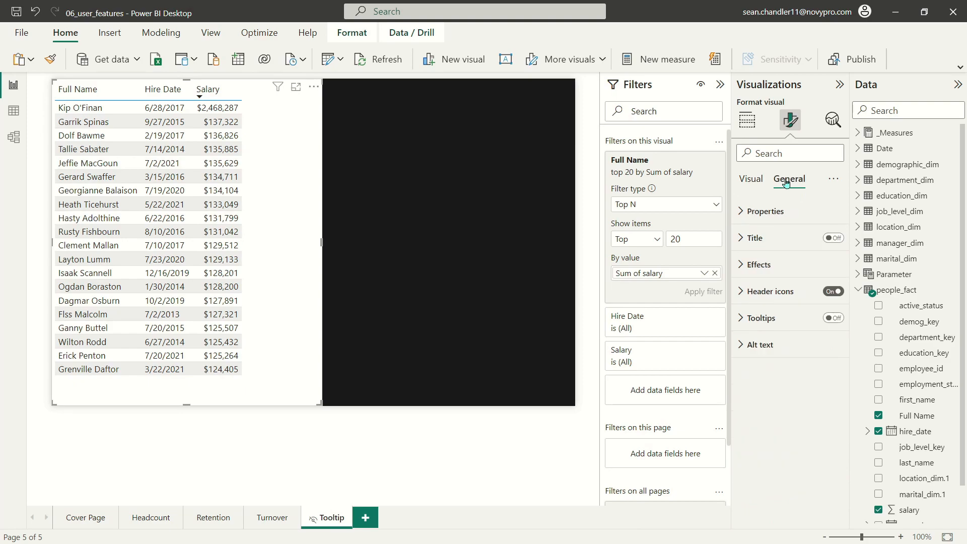
{"action": "left_click", "coordinate": [758, 264]}
{"action": "left_click", "coordinate": [829, 297]}
{"action": "left_click", "coordinate": [758, 264]}
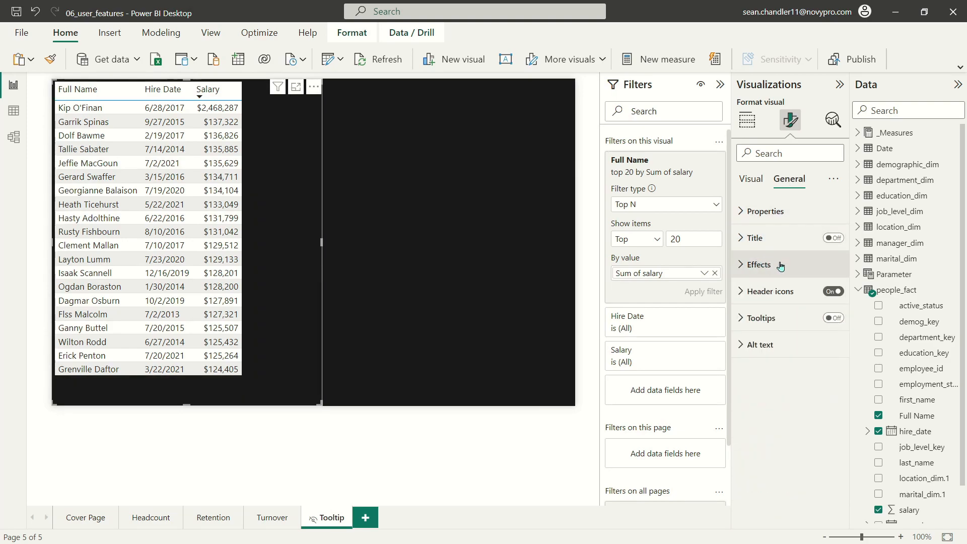
Widen the Full Name, Hire Date and Salary columns and narrow the table frame slightly to fit them closely.
{"action": "left_click_drag", "start_coordinate": [139, 93], "coordinate": [207, 93]}
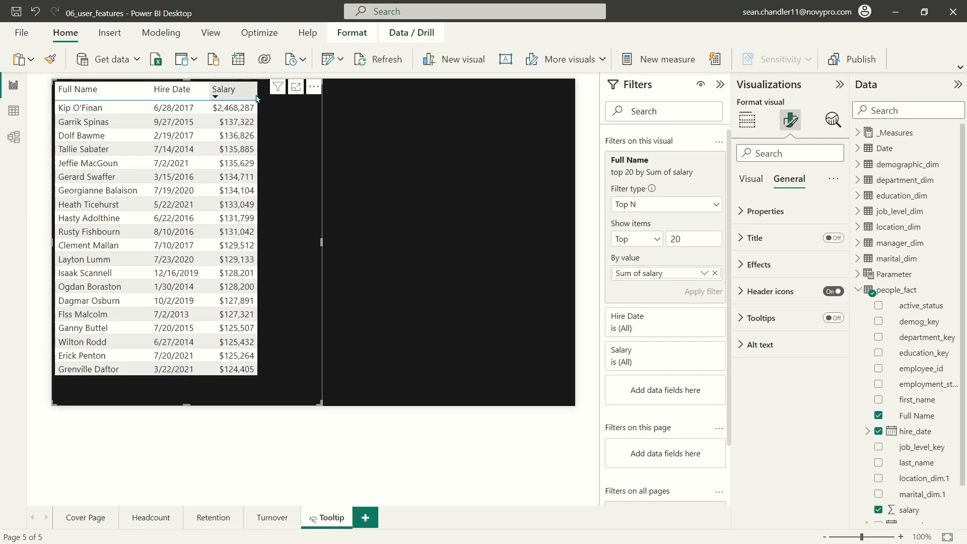
{"action": "left_click_drag", "start_coordinate": [258, 96], "coordinate": [277, 97]}
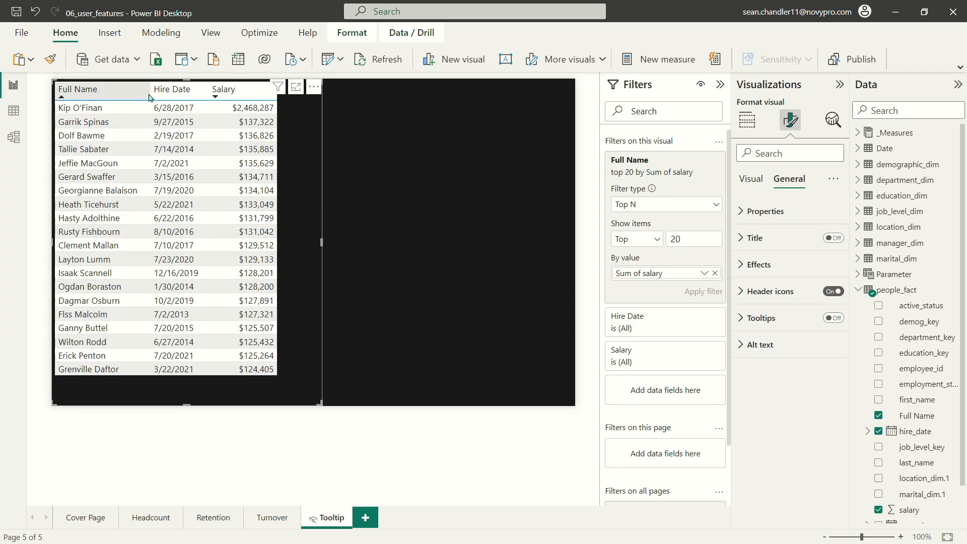
{"action": "left_click_drag", "start_coordinate": [150, 93], "coordinate": [171, 93]}
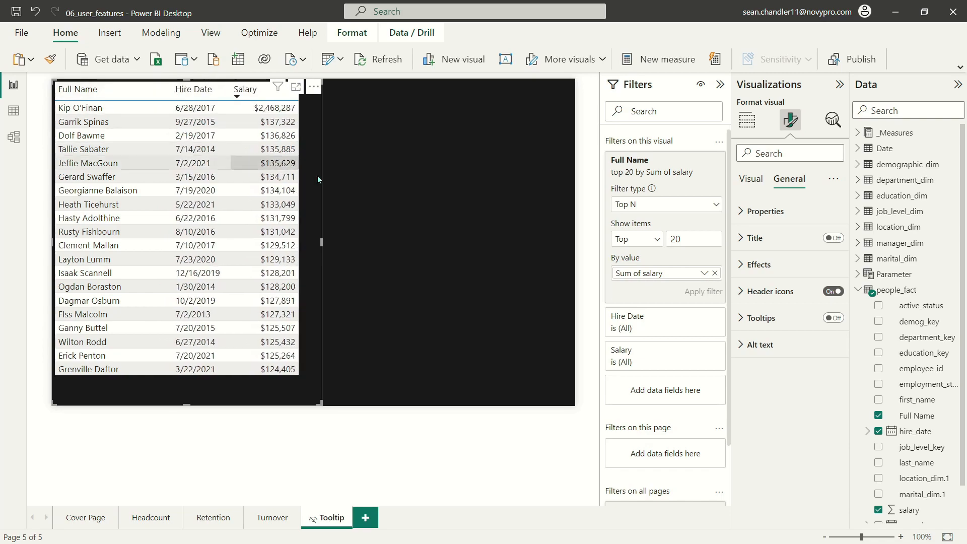
{"action": "left_click_drag", "start_coordinate": [322, 241], "coordinate": [313, 246]}
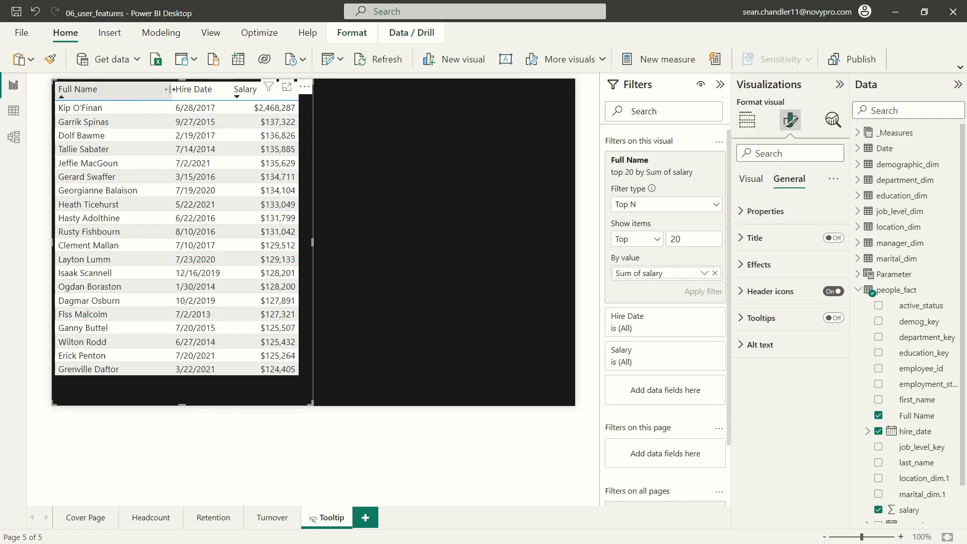
{"action": "mouse_move", "coordinate": [174, 88]}
{"action": "left_mouse_down"}
{"action": "mouse_move", "coordinate": [182, 93]}
{"action": "mouse_move", "coordinate": [175, 98]}
{"action": "left_mouse_up"}
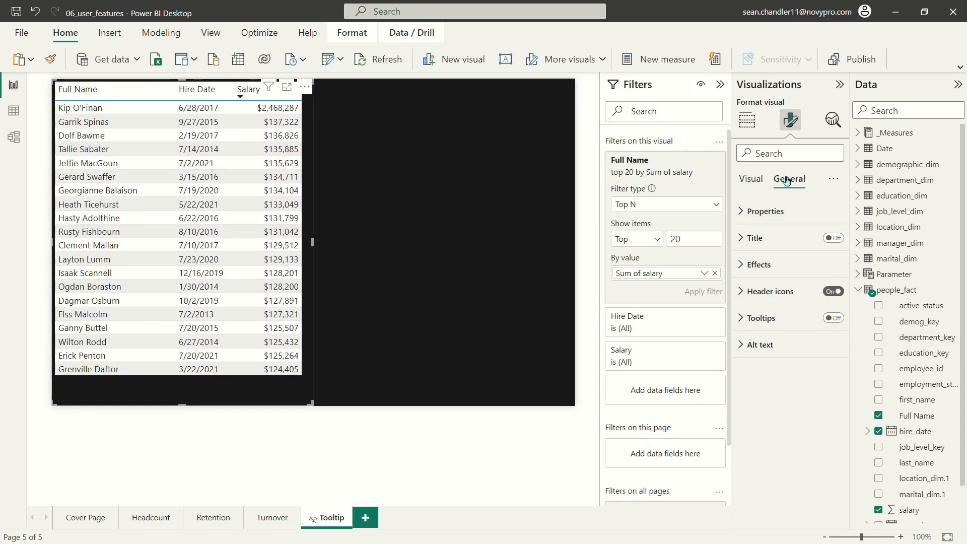
Give the table's column headers a near-black background matching the page canvas and orange text.
{"action": "left_click", "coordinate": [751, 179]}
{"action": "left_click", "coordinate": [792, 291]}
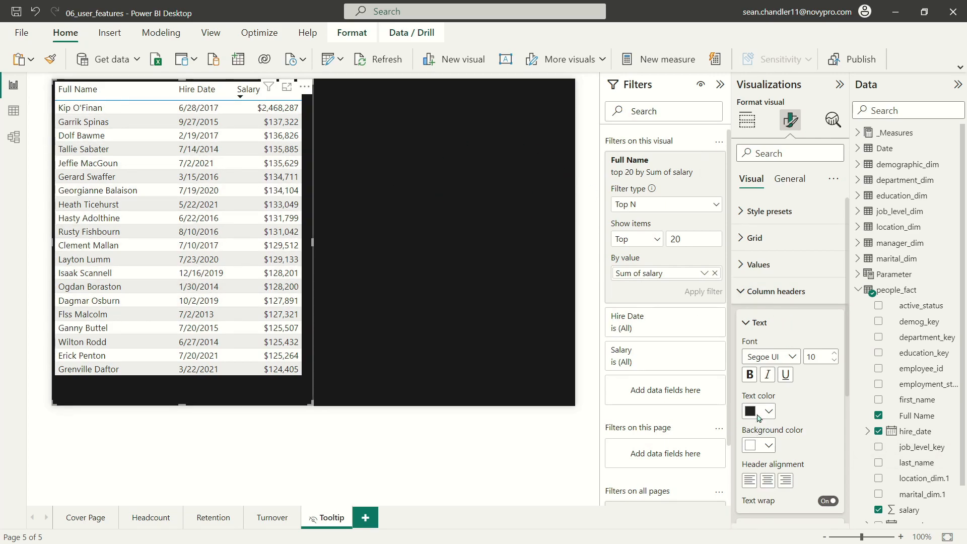
{"action": "left_click", "coordinate": [760, 448]}
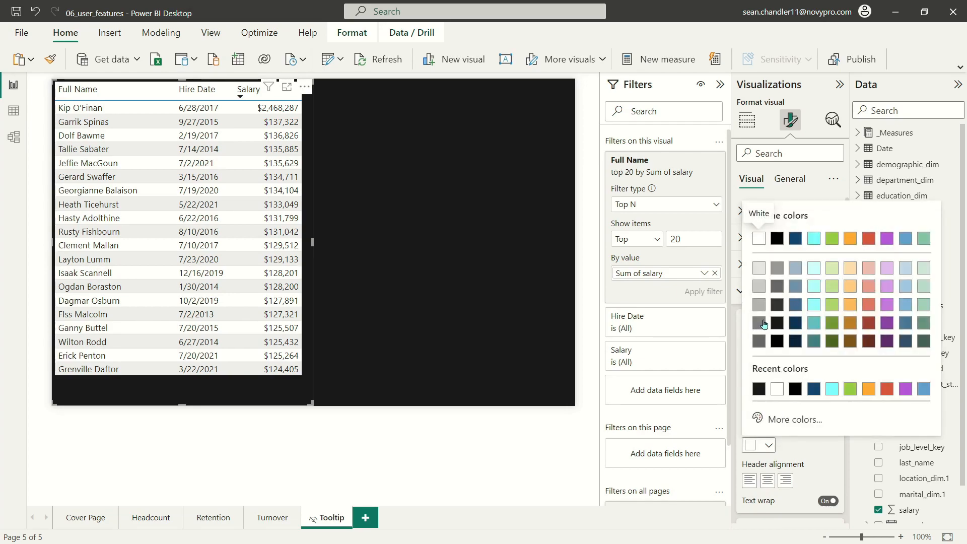
{"action": "left_click", "coordinate": [779, 308]}
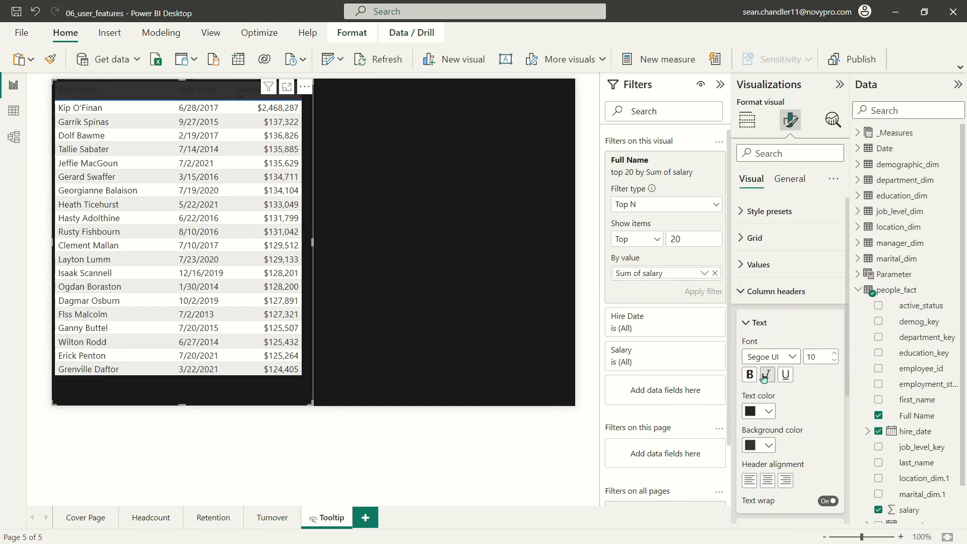
{"action": "left_click", "coordinate": [770, 445]}
{"action": "left_click", "coordinate": [776, 325]}
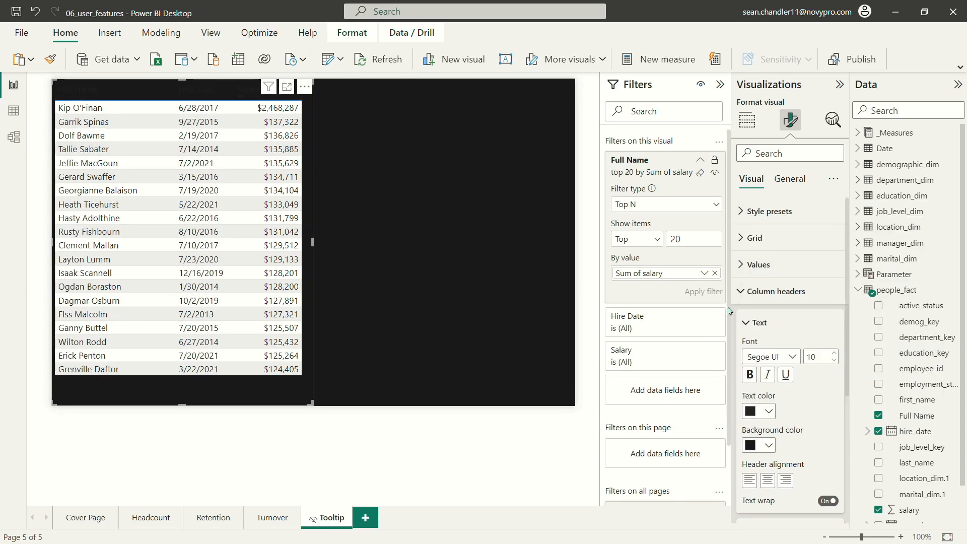
{"action": "left_click", "coordinate": [761, 416]}
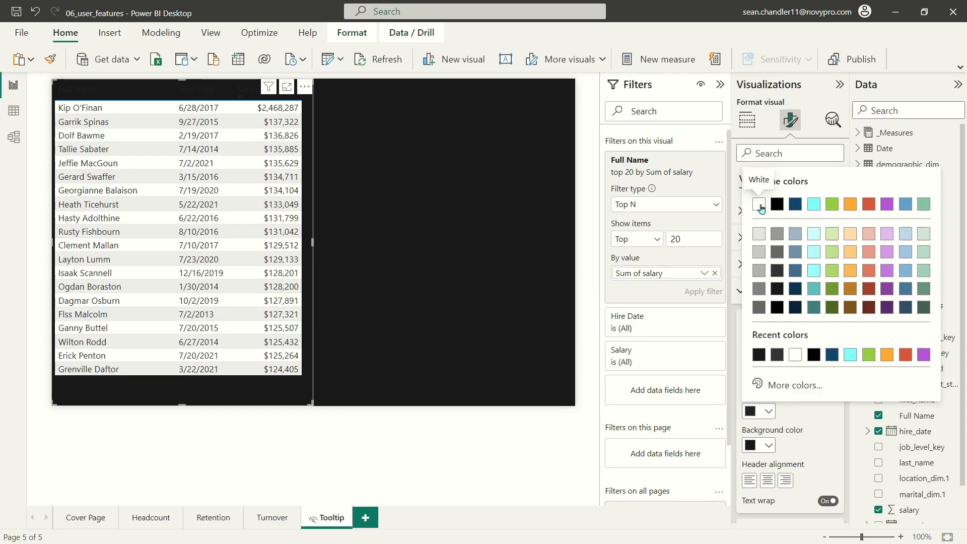
{"action": "left_click", "coordinate": [850, 204]}
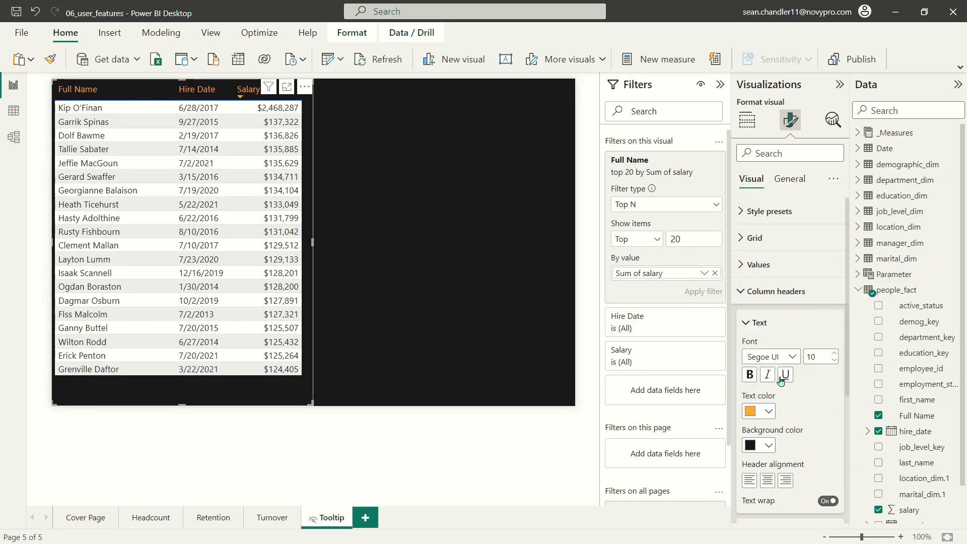
Set the column header font to DIN at size 14.
{"action": "left_click", "coordinate": [766, 361]}
{"action": "left_click", "coordinate": [755, 179]}
{"action": "left_click", "coordinate": [834, 352]}
{"action": "left_click", "coordinate": [835, 352]}
{"action": "left_click", "coordinate": [835, 353]}
{"action": "left_click", "coordinate": [835, 354]}
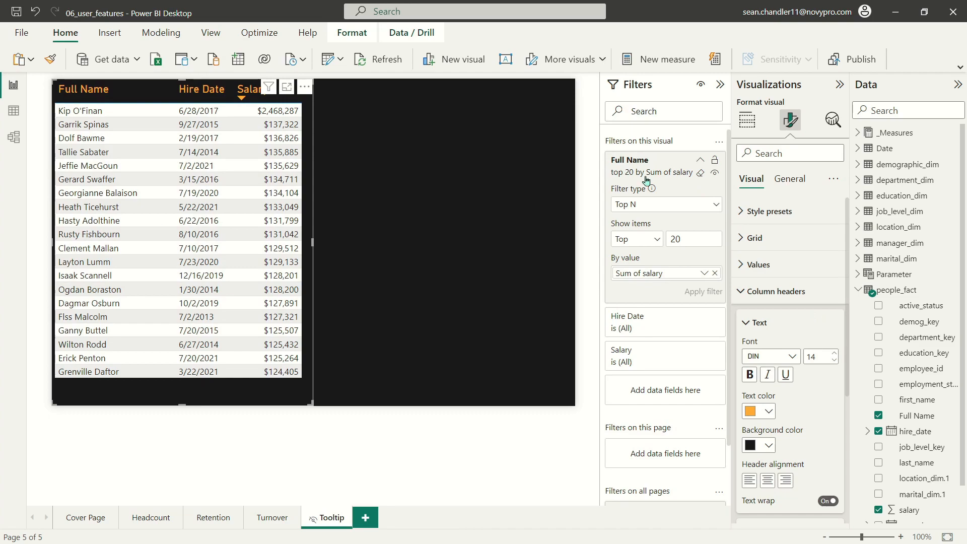
{"action": "left_click", "coordinate": [773, 291]}
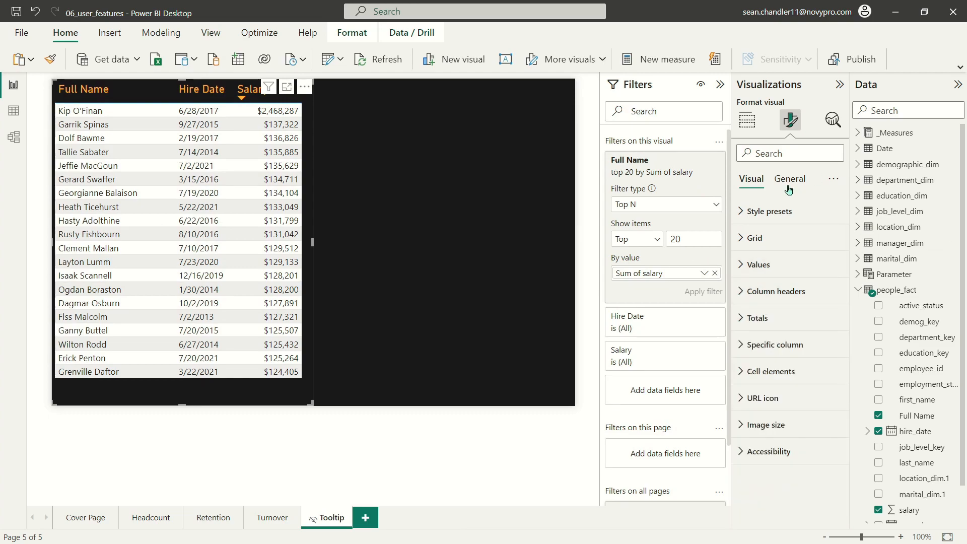
Set the table's grid border color to near-black, matching the page canvas, with a border width of 1.
{"action": "left_click", "coordinate": [752, 243]}
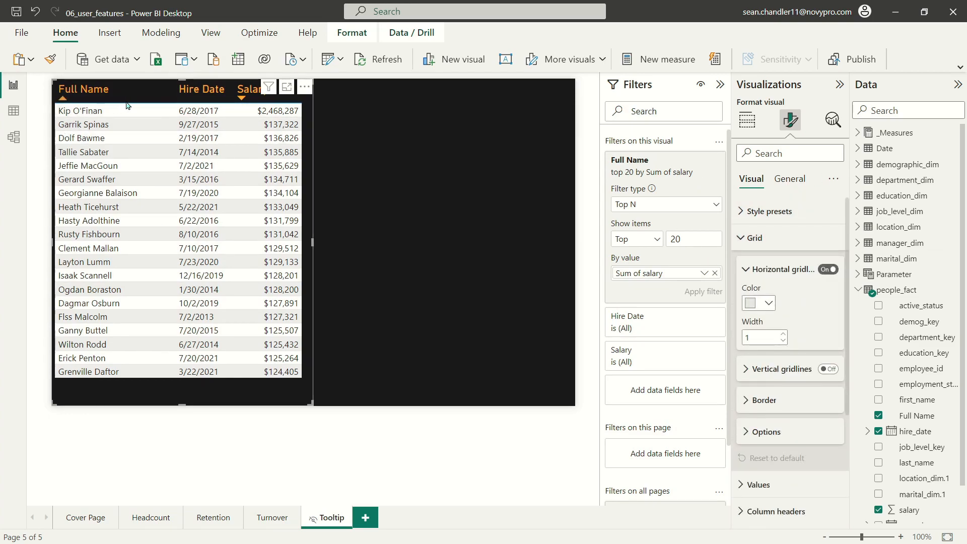
{"action": "left_click", "coordinate": [762, 400]}
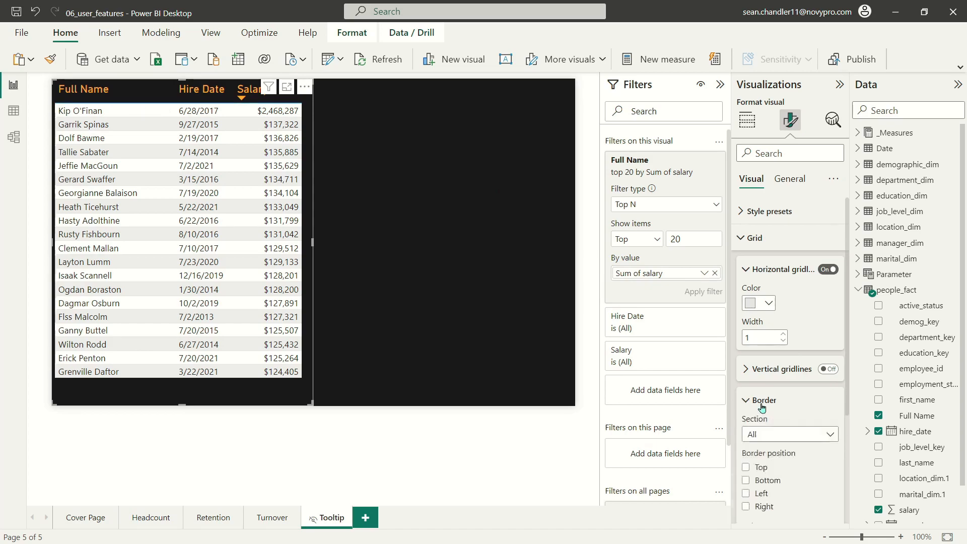
{"action": "scroll", "coordinate": [766, 353], "scroll_direction": "down", "scroll_amount": 5}
{"action": "left_click", "coordinate": [769, 380]}
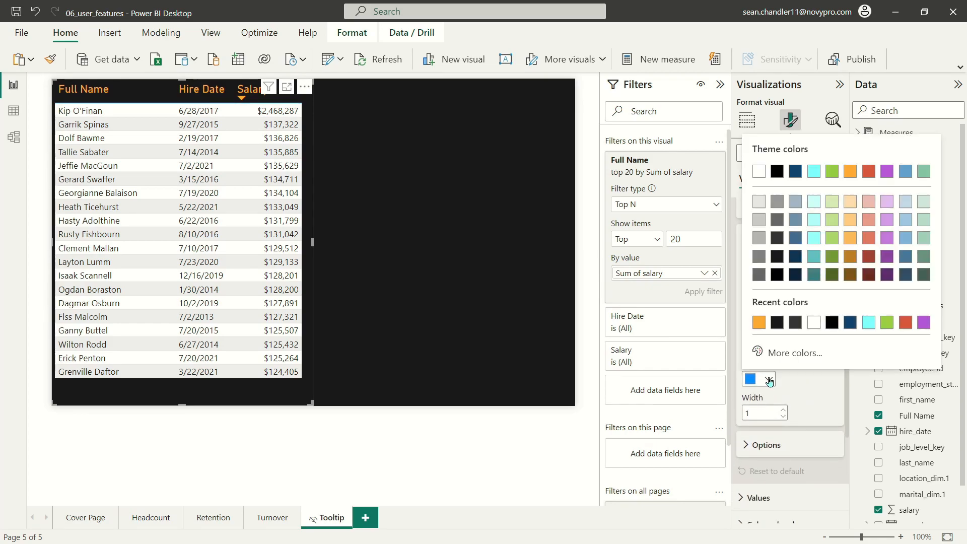
{"action": "left_click", "coordinate": [798, 388]}
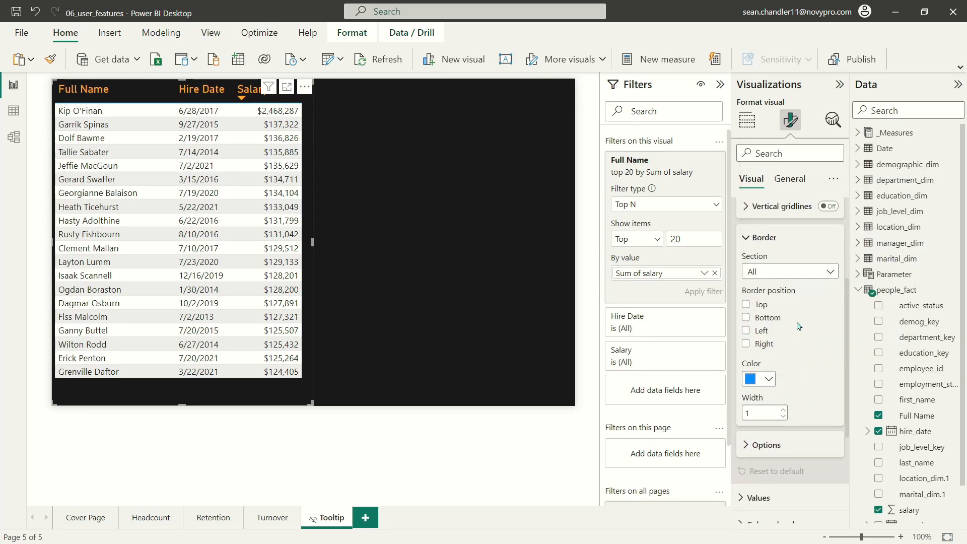
{"action": "left_click", "coordinate": [784, 410]}
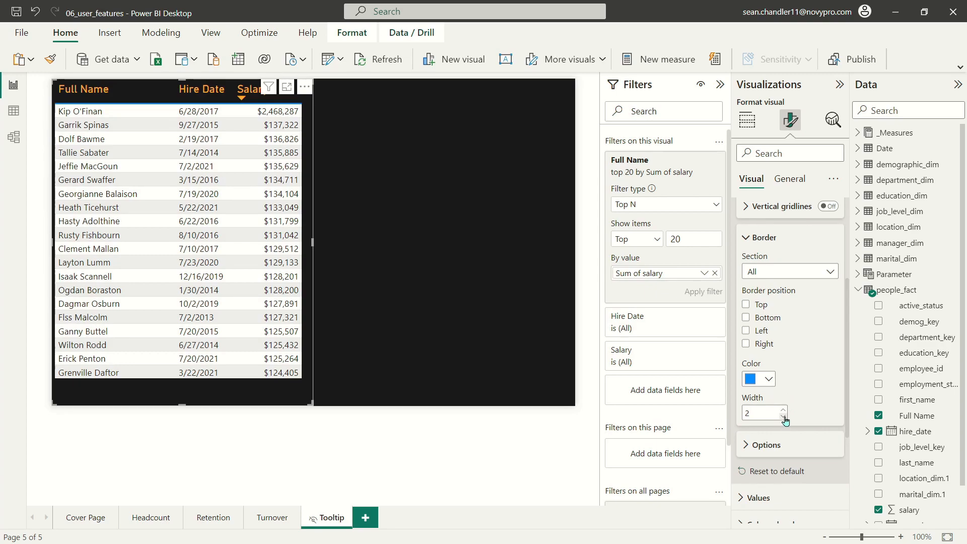
{"action": "left_click", "coordinate": [783, 417]}
{"action": "left_click", "coordinate": [767, 381]}
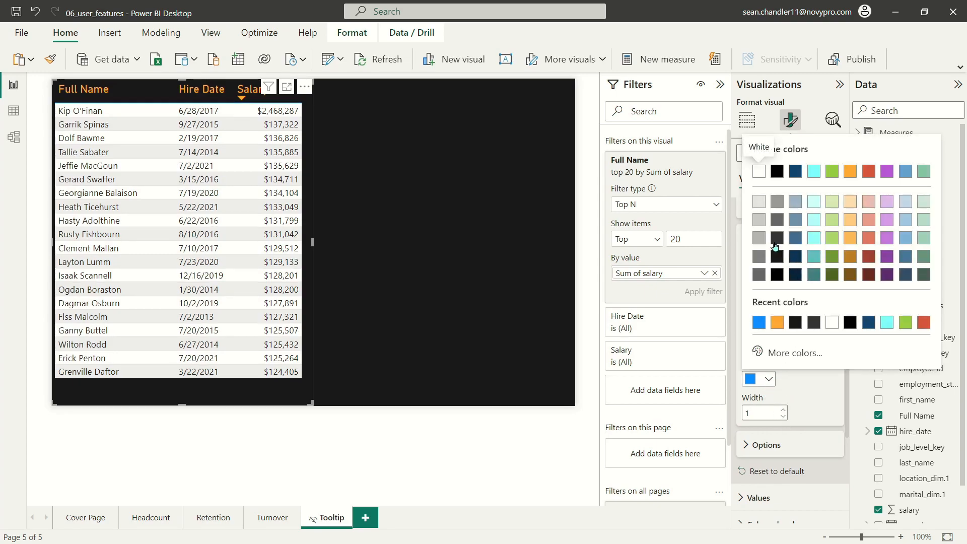
{"action": "left_click", "coordinate": [776, 260]}
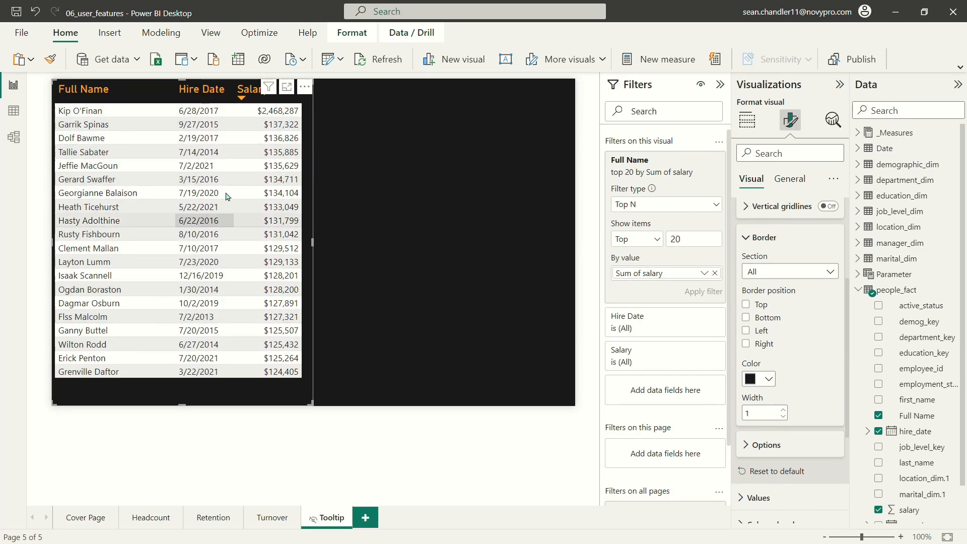
{"action": "scroll", "coordinate": [751, 275], "scroll_direction": "up", "scroll_amount": 3}
{"action": "left_click", "coordinate": [746, 238]}
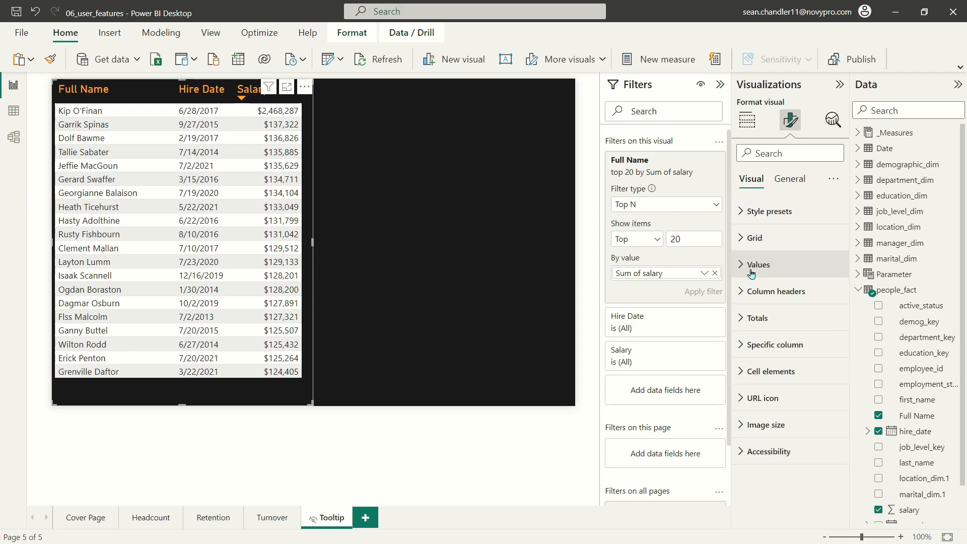
Set both the background and alternate background colors of the table's values to near-black.
{"action": "left_click", "coordinate": [751, 272]}
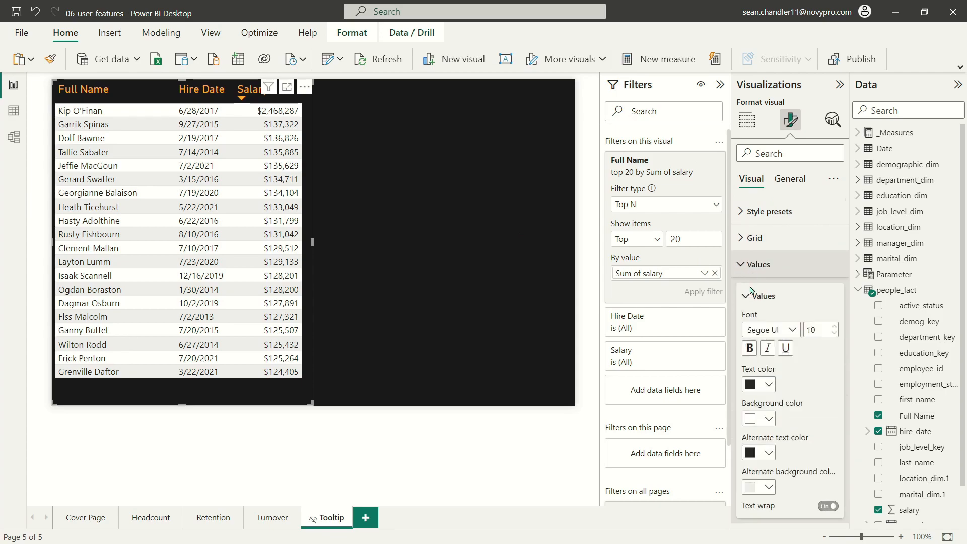
{"action": "left_click", "coordinate": [763, 487]}
{"action": "left_click", "coordinate": [777, 369]}
{"action": "left_click", "coordinate": [764, 420]}
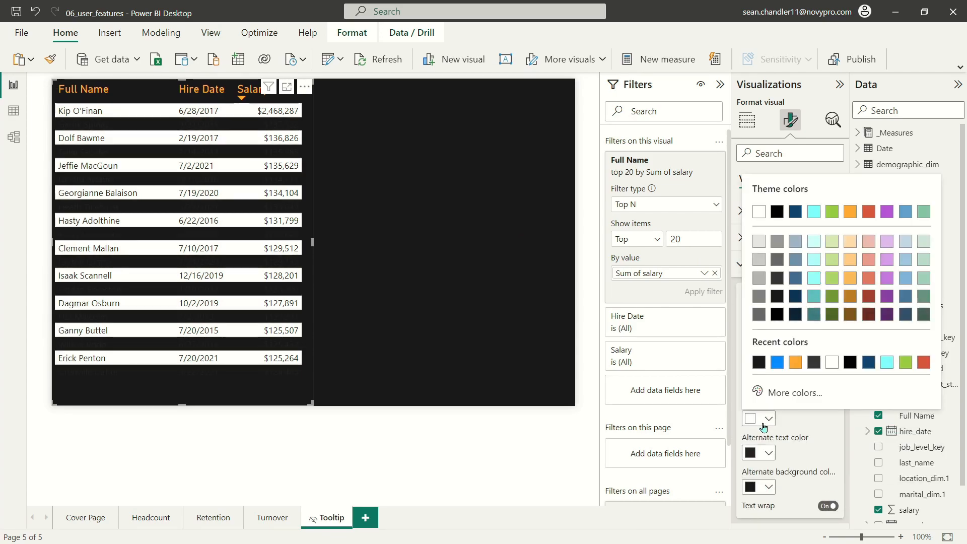
{"action": "left_click", "coordinate": [784, 302]}
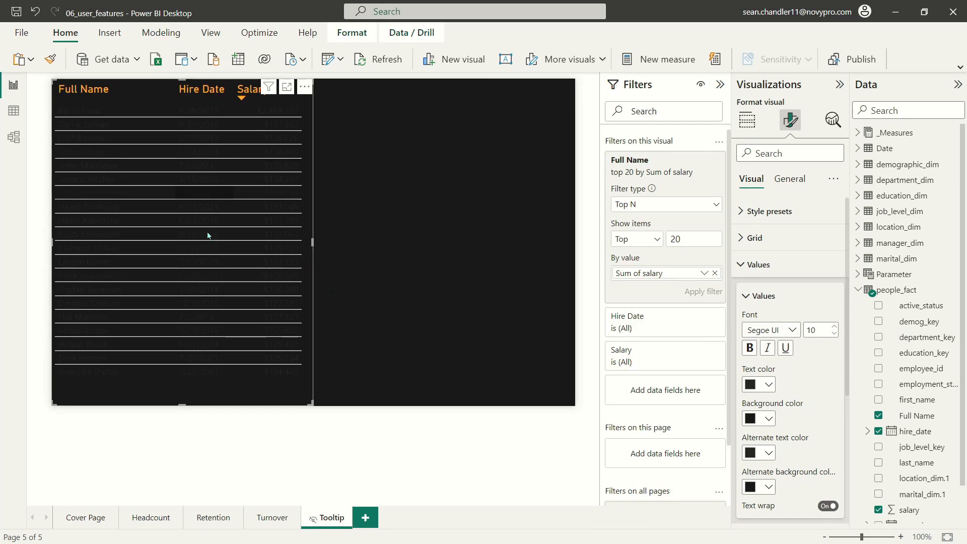
Set the text and alternate text colors of the table's values to white.
{"action": "left_click", "coordinate": [760, 454]}
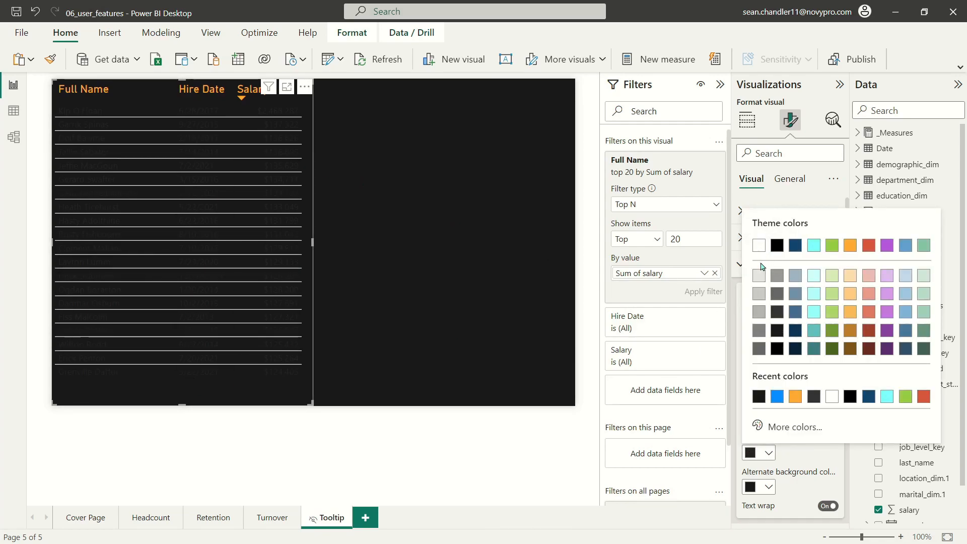
{"action": "left_click", "coordinate": [759, 246]}
{"action": "left_click", "coordinate": [769, 384]}
{"action": "left_click", "coordinate": [758, 179]}
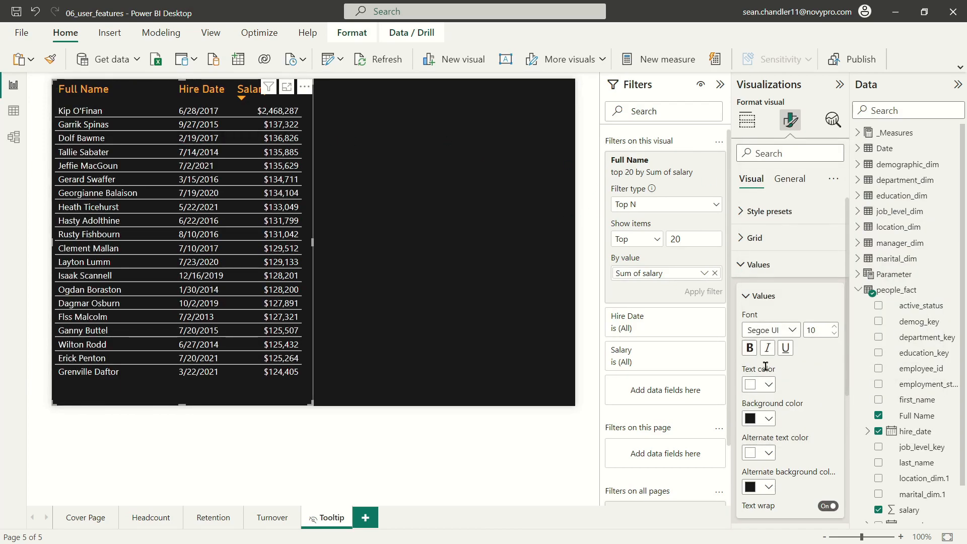
Set the font of the table's values to DIN at size 12.
{"action": "left_click", "coordinate": [764, 329]}
{"action": "left_click", "coordinate": [763, 157]}
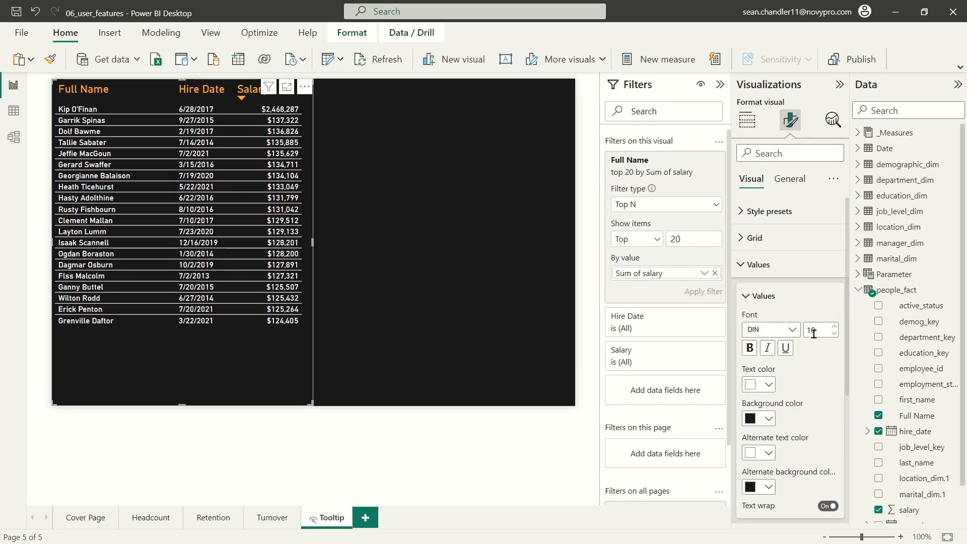
{"action": "left_click", "coordinate": [835, 327]}
{"action": "left_click", "coordinate": [834, 327]}
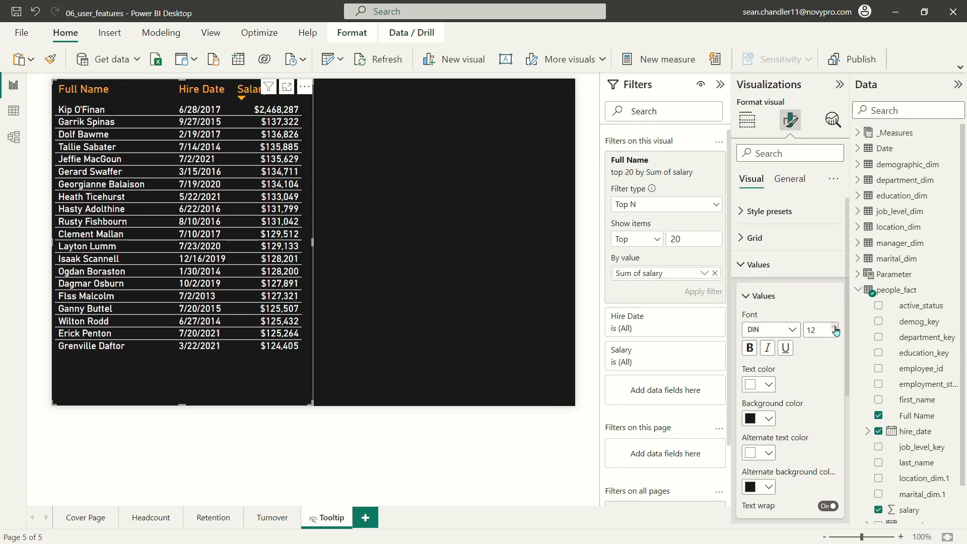
Change the table's horizontal gridline color to black.
{"action": "left_click", "coordinate": [769, 232]}
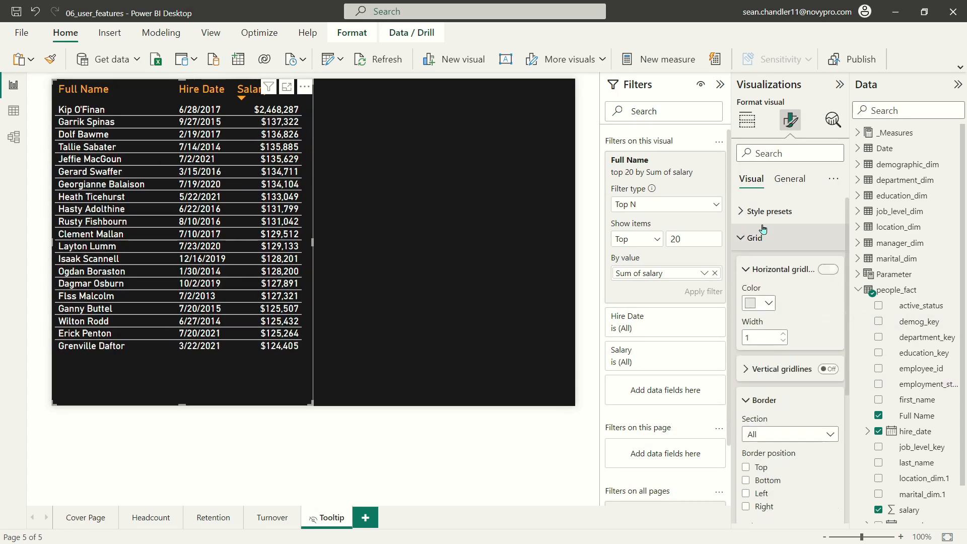
{"action": "left_click", "coordinate": [767, 306]}
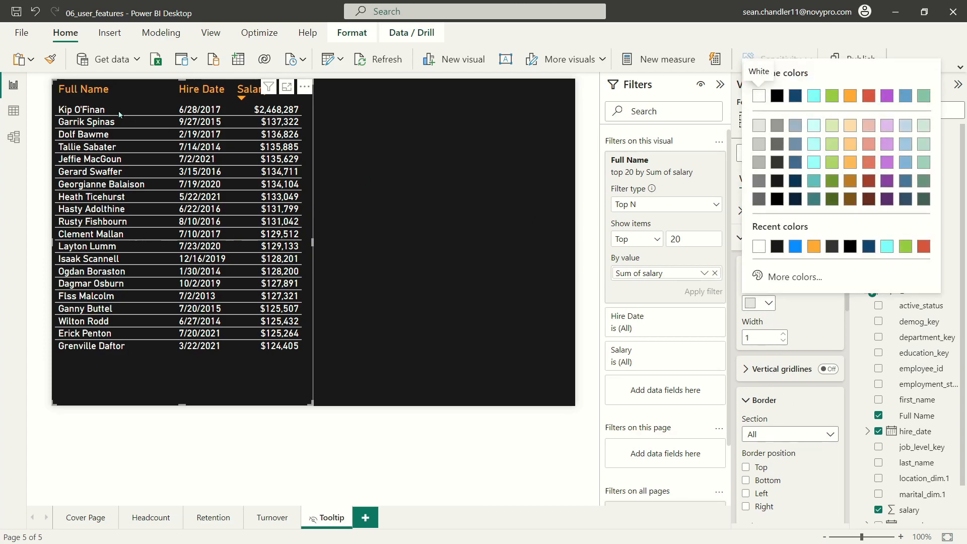
{"action": "left_click", "coordinate": [812, 314]}
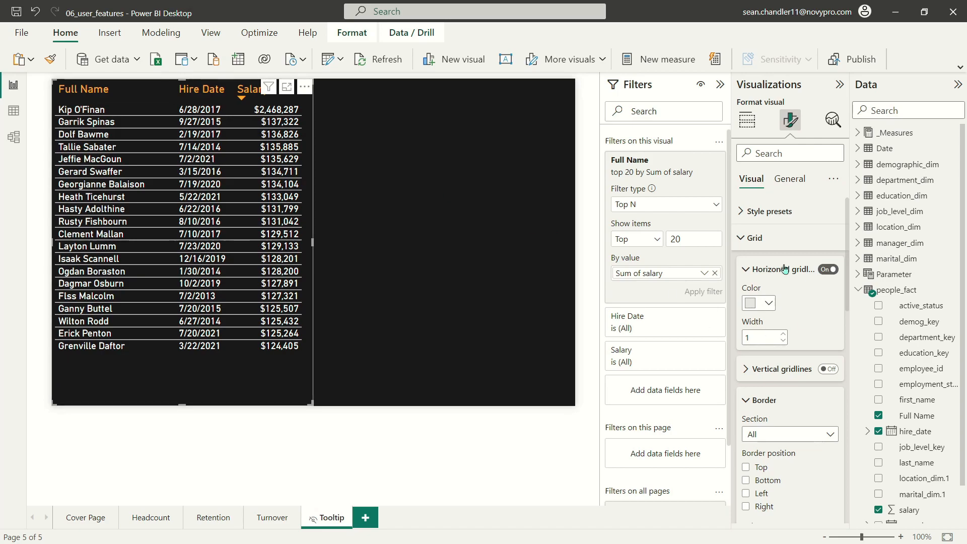
{"action": "left_click", "coordinate": [758, 304]}
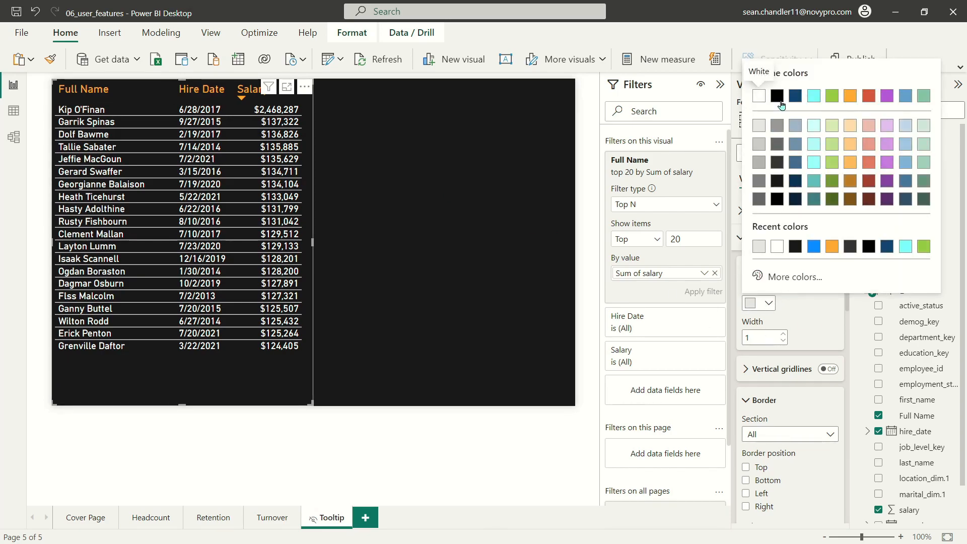
{"action": "left_click", "coordinate": [780, 101]}
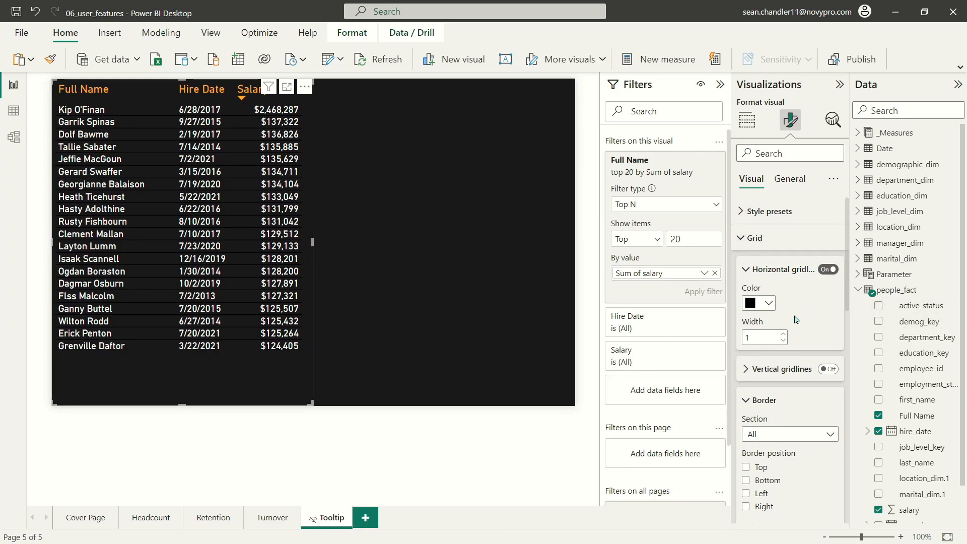
{"action": "left_click", "coordinate": [753, 239]}
{"action": "left_click", "coordinate": [753, 240]}
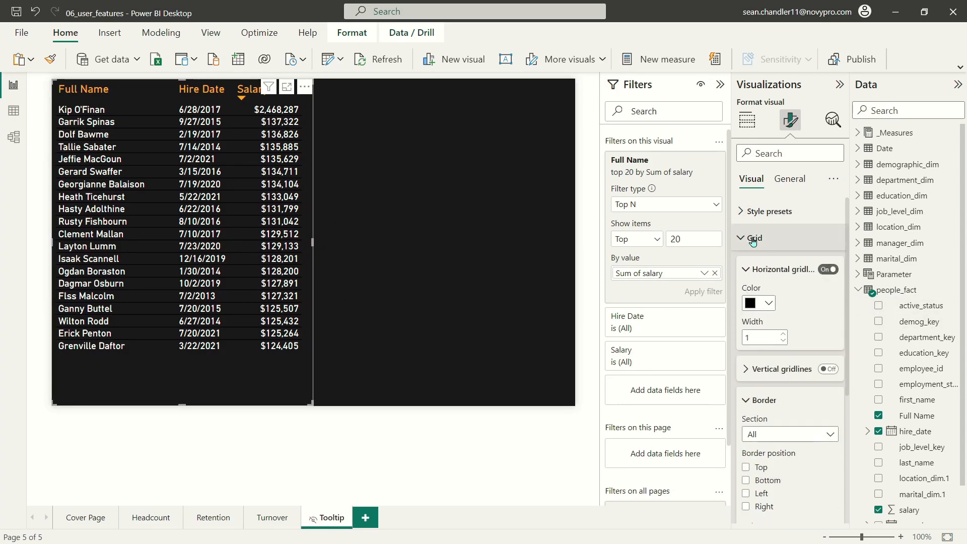
{"action": "left_click", "coordinate": [753, 239]}
{"action": "left_click", "coordinate": [757, 266]}
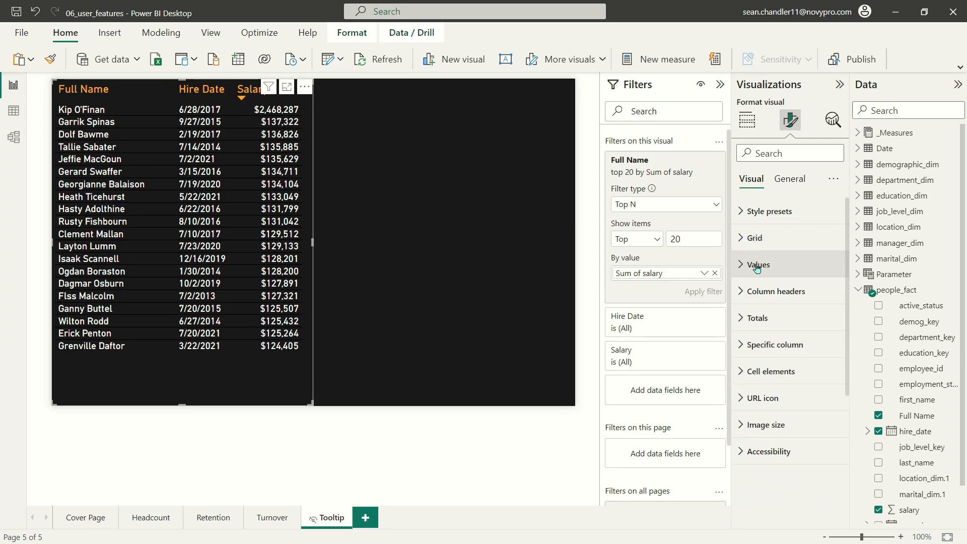
Set the table's row padding to 2 in the grid options.
{"action": "left_click", "coordinate": [754, 239]}
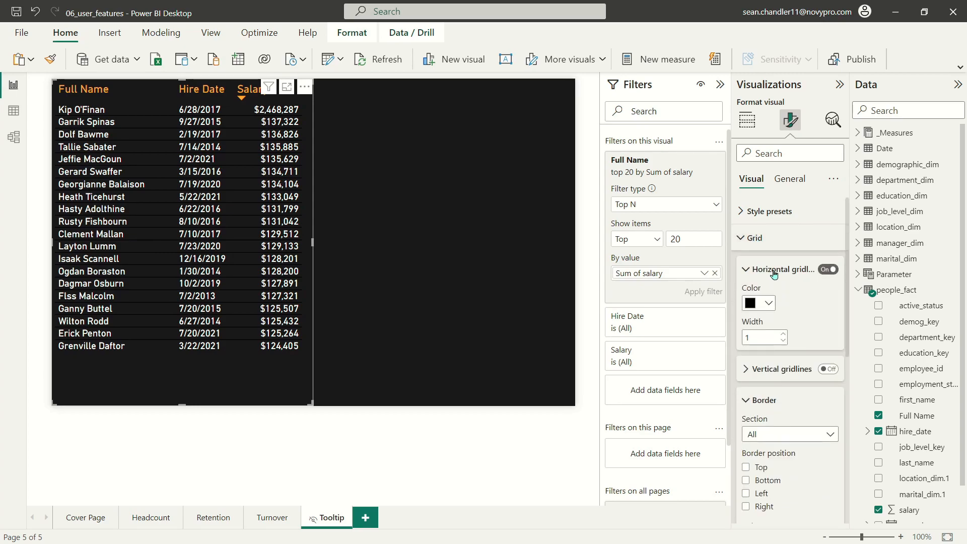
{"action": "scroll", "coordinate": [767, 443], "scroll_direction": "down", "scroll_amount": 3}
{"action": "left_click", "coordinate": [767, 445]}
{"action": "scroll", "coordinate": [775, 328], "scroll_direction": "down", "scroll_amount": 3}
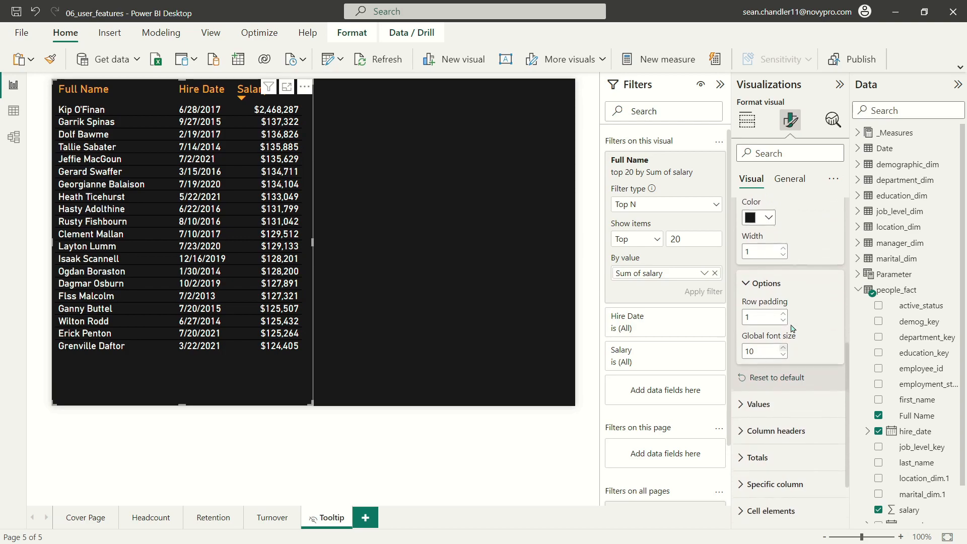
{"action": "left_click", "coordinate": [782, 312]}
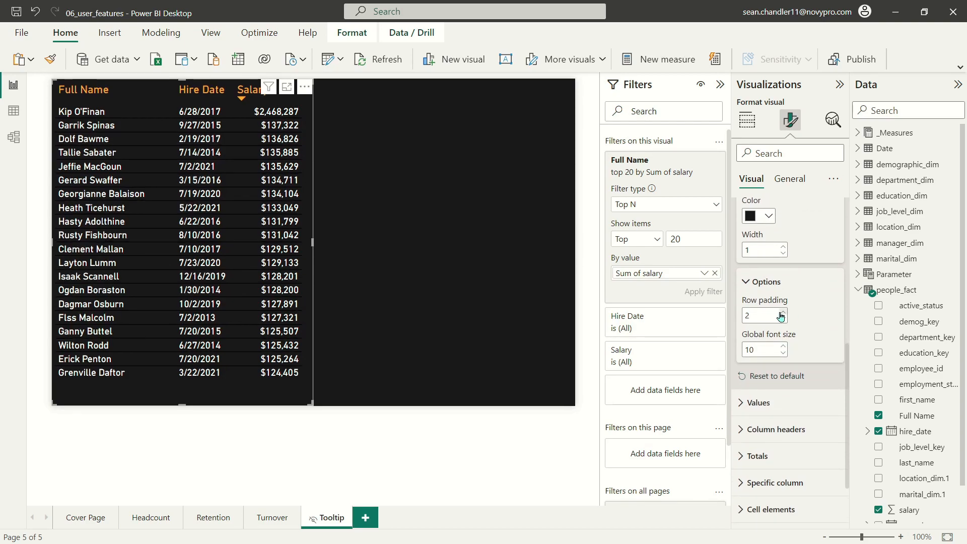
{"action": "left_click", "coordinate": [782, 313]}
{"action": "left_click", "coordinate": [782, 319]}
{"action": "left_click", "coordinate": [433, 291]}
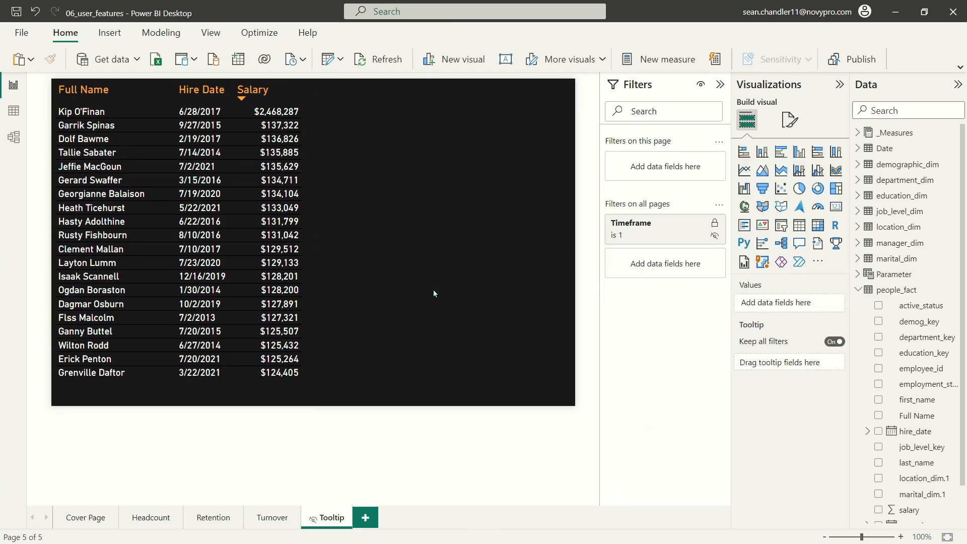
Duplicate the salary table and place the copy beside the original on the empty half of the Tooltip page.
{"action": "left_click", "coordinate": [312, 332]}
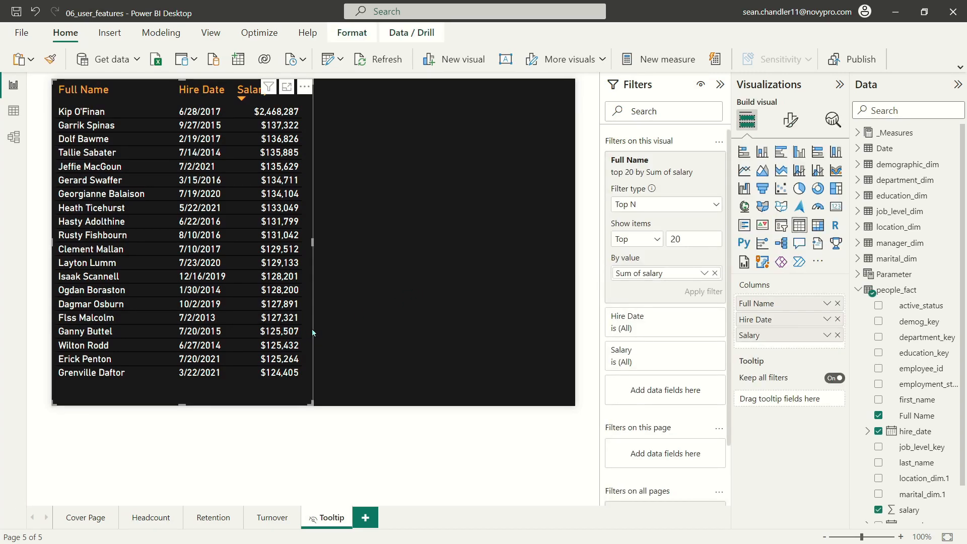
{"action": "key", "text": "ctrl+c"}
{"action": "key", "text": "ctrl+v"}
{"action": "left_click_drag", "start_coordinate": [308, 295], "coordinate": [602, 305]}
Narrow the original table's Full Name and Salary columns slightly and shrink its frame to fit them.
{"action": "left_click_drag", "start_coordinate": [311, 247], "coordinate": [363, 247]}
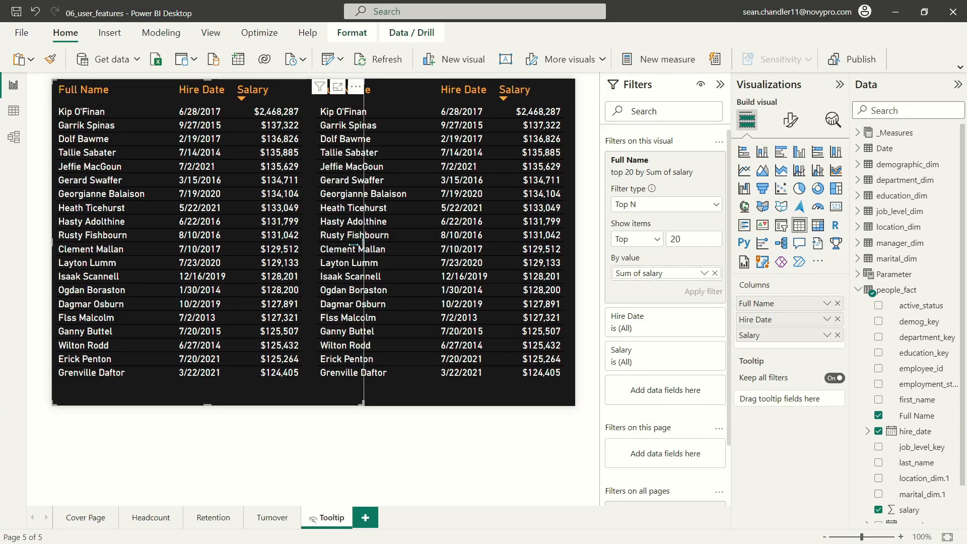
{"action": "left_click_drag", "start_coordinate": [356, 244], "coordinate": [312, 244]}
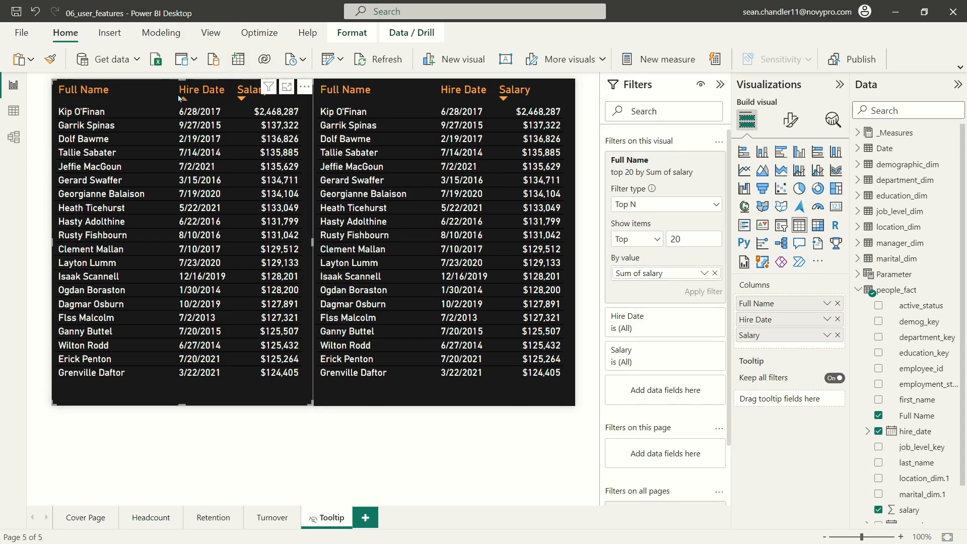
{"action": "left_click_drag", "start_coordinate": [175, 96], "coordinate": [165, 96]}
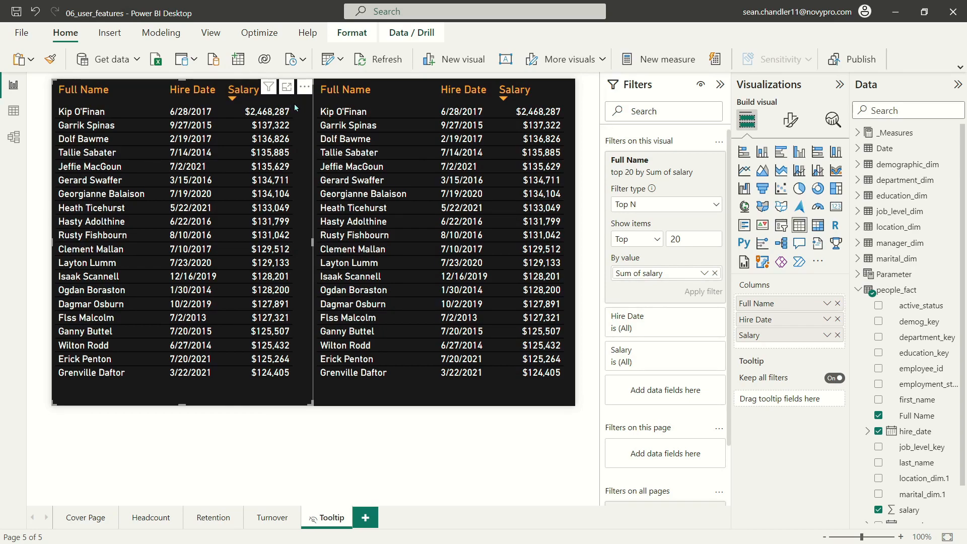
{"action": "left_click_drag", "start_coordinate": [292, 102], "coordinate": [282, 103]}
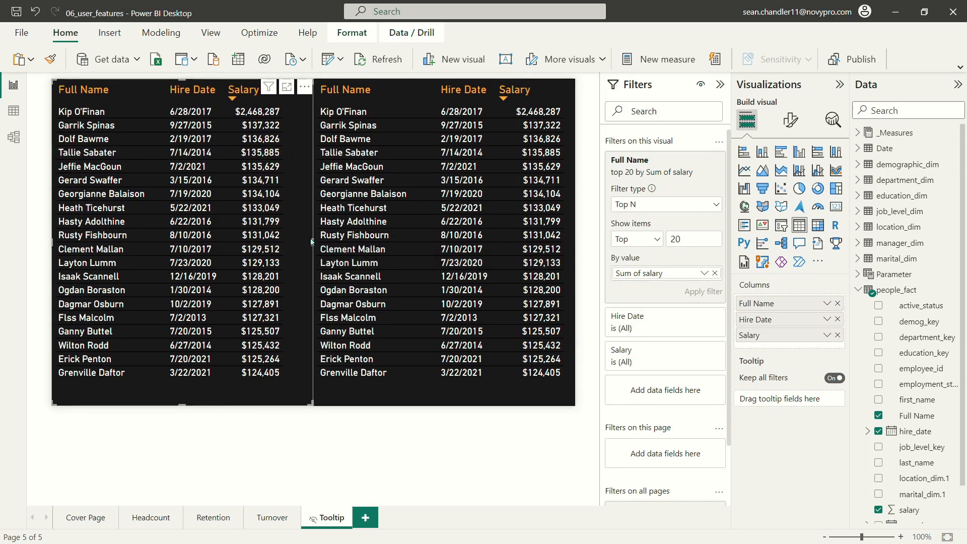
{"action": "left_click_drag", "start_coordinate": [312, 242], "coordinate": [291, 242]}
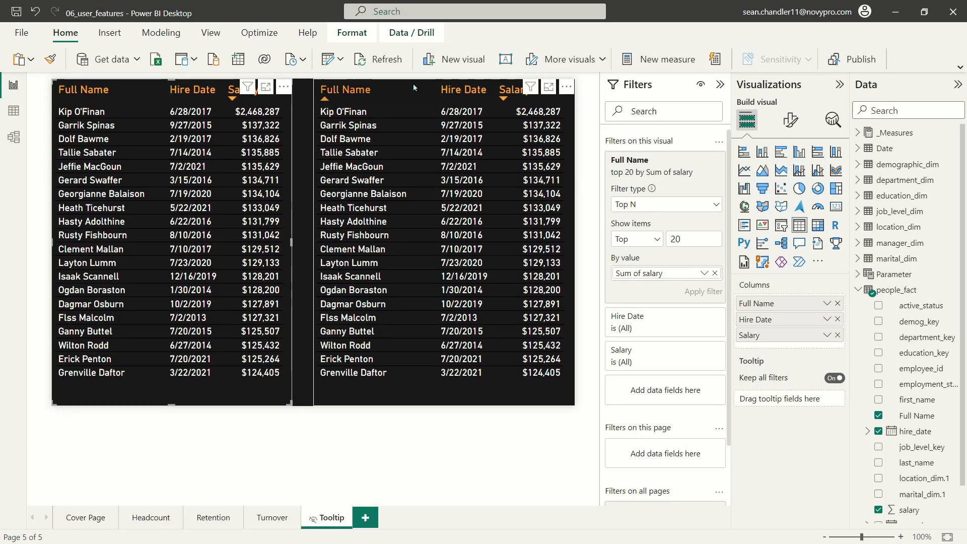
Narrow the copied table's Full Name and Salary columns slightly and shrink its frame from the inner side to fit them.
{"action": "left_click", "coordinate": [435, 93]}
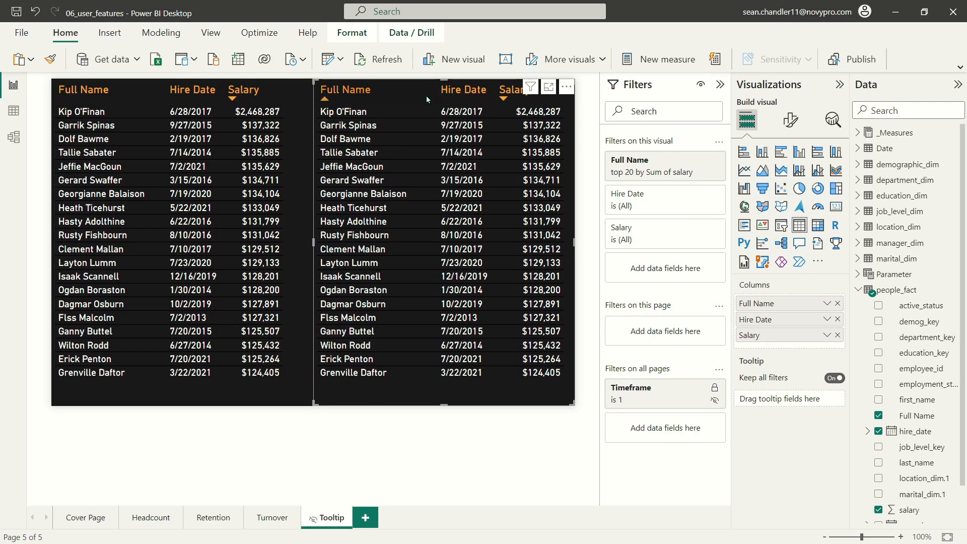
{"action": "left_click_drag", "start_coordinate": [432, 94], "coordinate": [425, 94]}
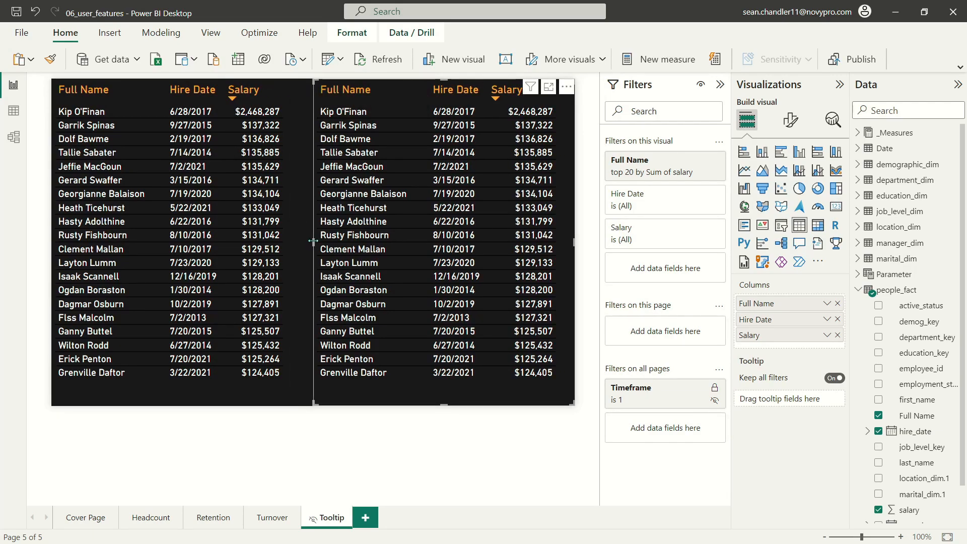
{"action": "left_click_drag", "start_coordinate": [315, 242], "coordinate": [322, 242]}
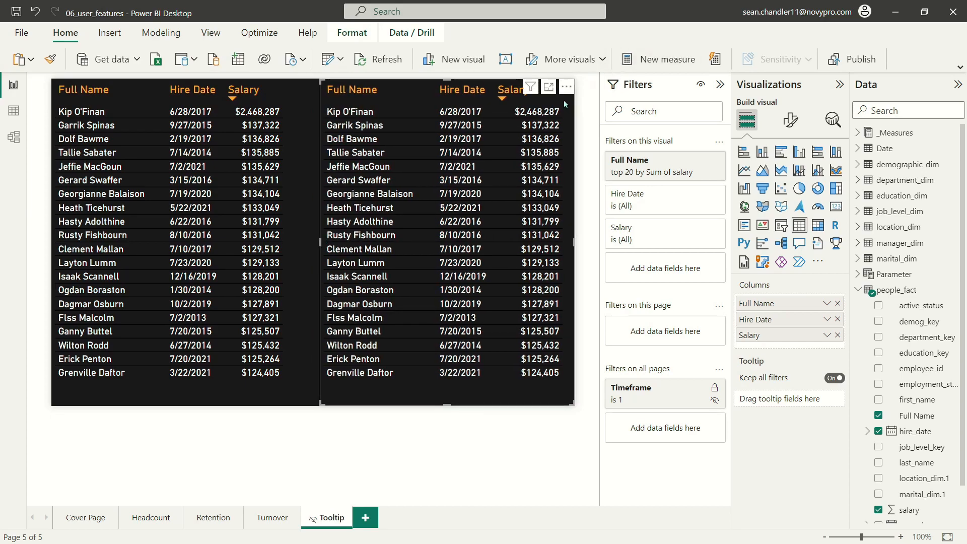
{"action": "left_click_drag", "start_coordinate": [562, 103], "coordinate": [554, 103]}
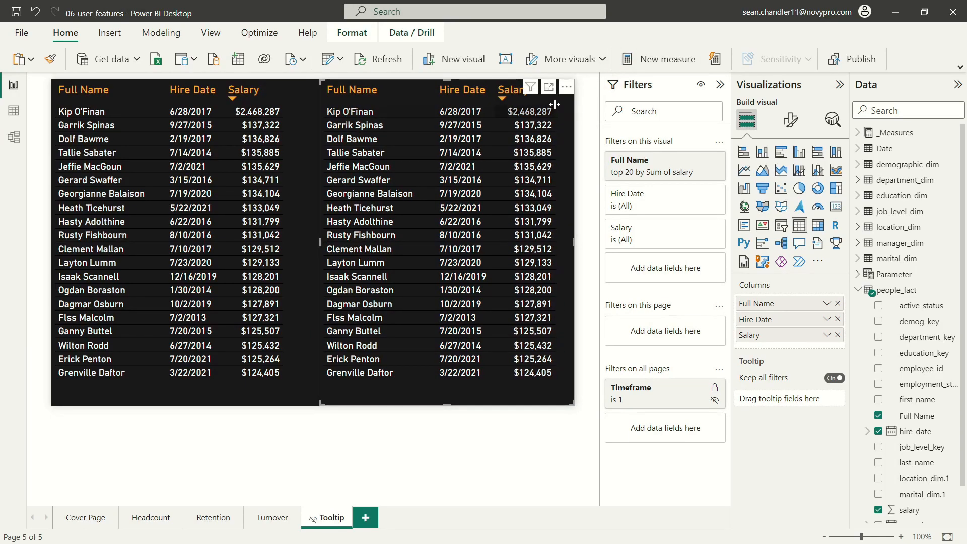
{"action": "left_click_drag", "start_coordinate": [317, 242], "coordinate": [324, 245]}
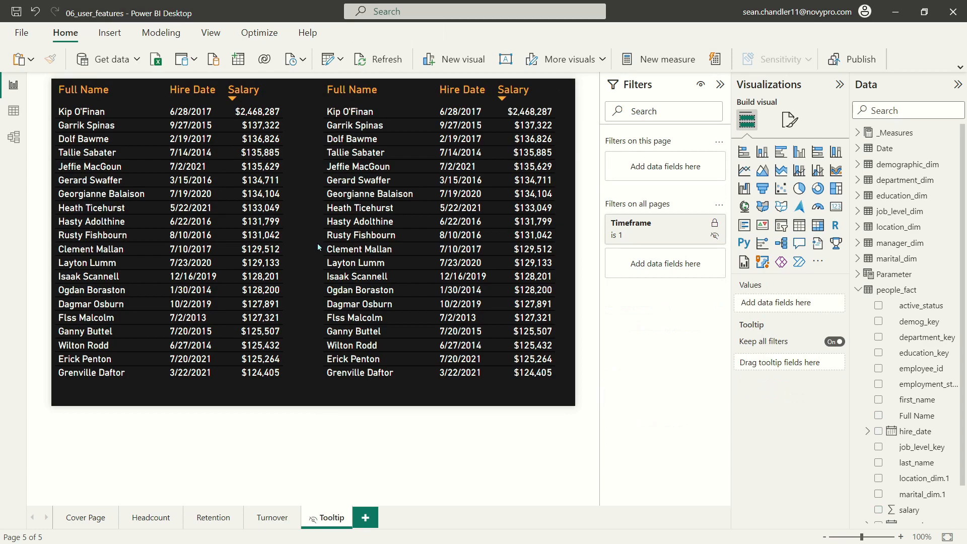
{"action": "left_click", "coordinate": [318, 246]}
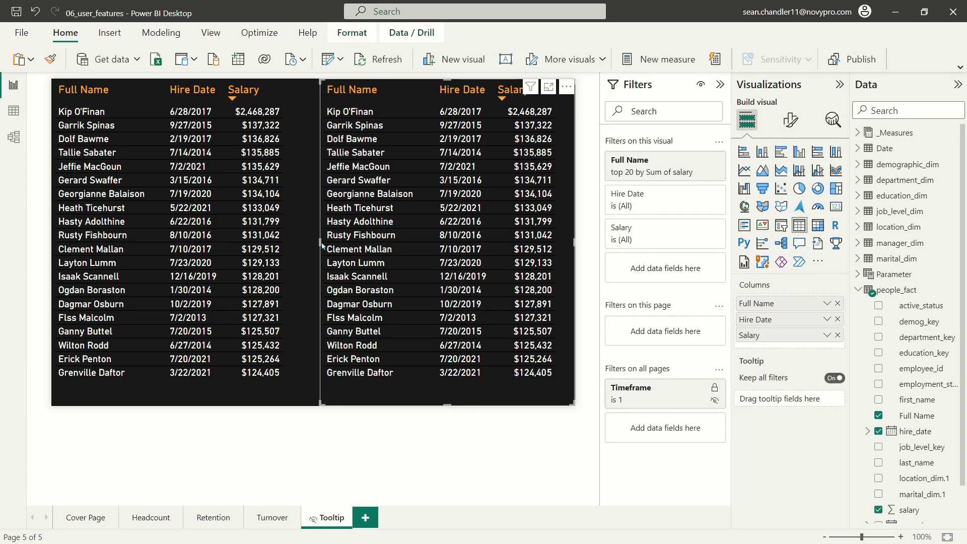
{"action": "left_click_drag", "start_coordinate": [322, 241], "coordinate": [329, 242]}
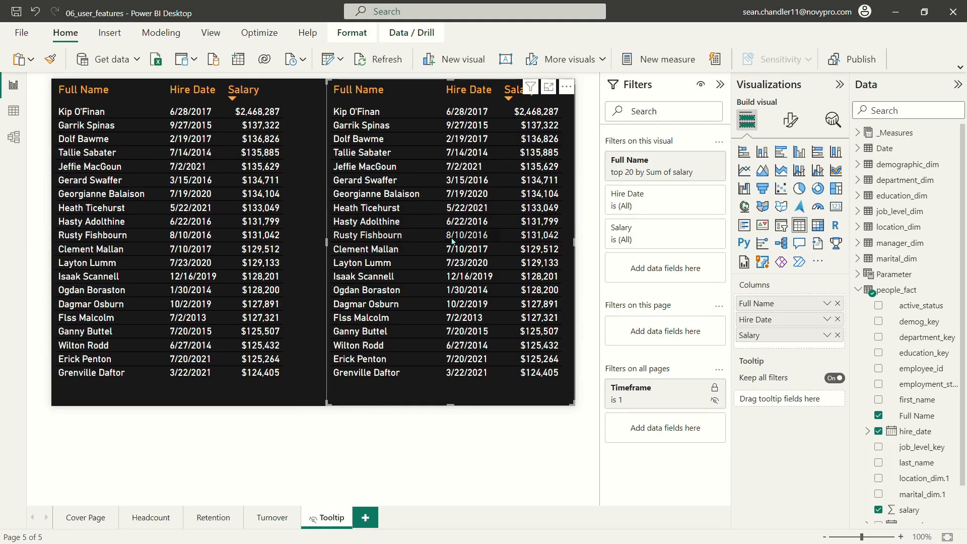
Change the copied table's Full Name filter to the bottom 20 by sum of salary and apply it.
{"action": "left_click", "coordinate": [700, 160]}
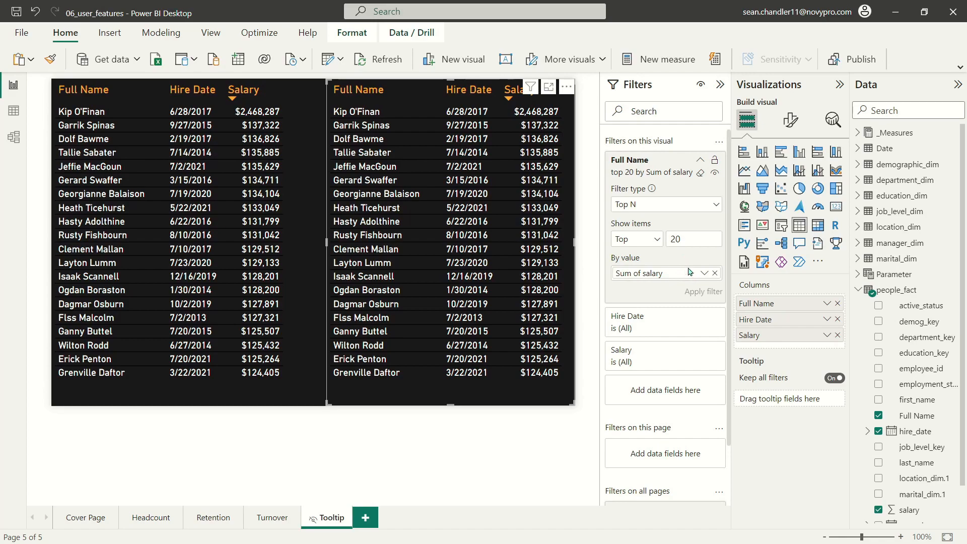
{"action": "left_click", "coordinate": [633, 242]}
{"action": "left_click", "coordinate": [644, 272]}
{"action": "left_click", "coordinate": [703, 291]}
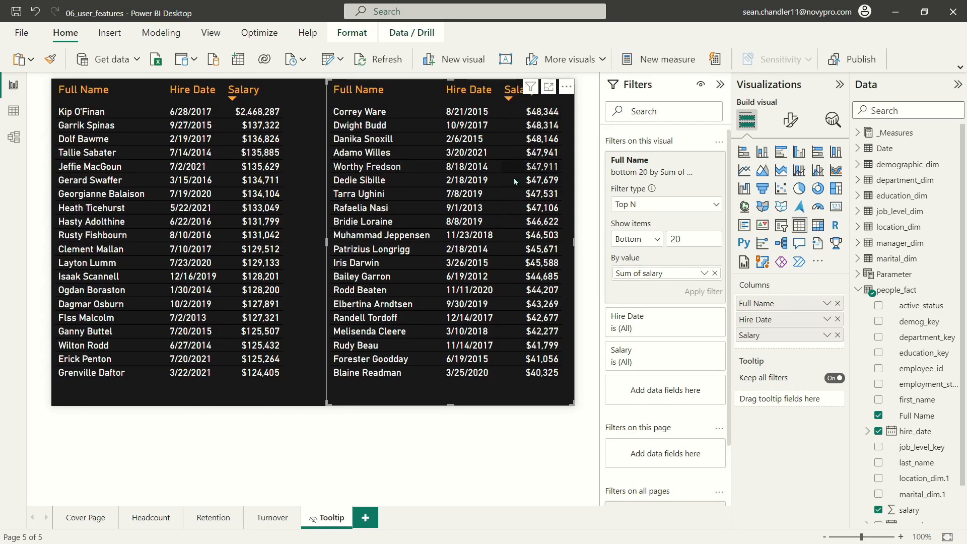
Sort the bottom 20 table by Salary in ascending order and deselect it.
{"action": "left_click", "coordinate": [512, 93]}
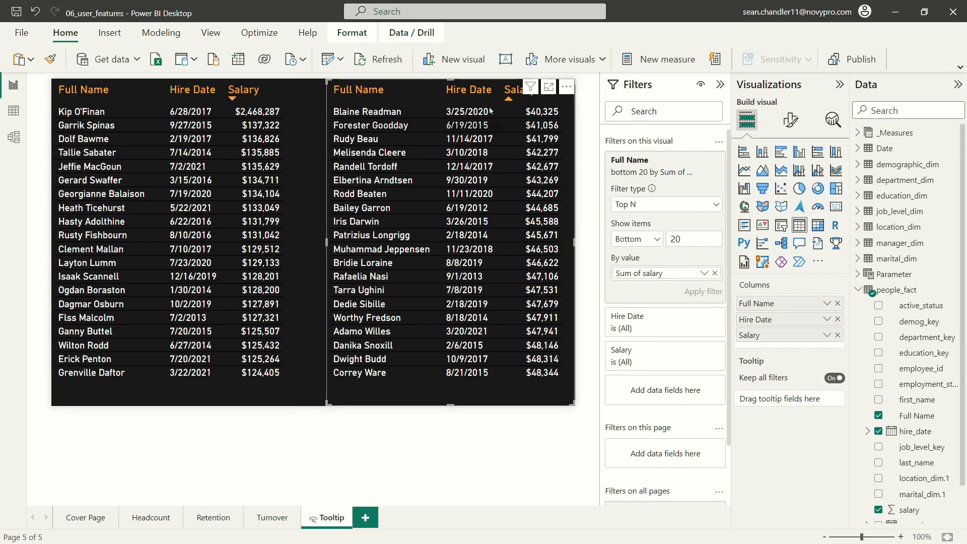
{"action": "left_click", "coordinate": [506, 95]}
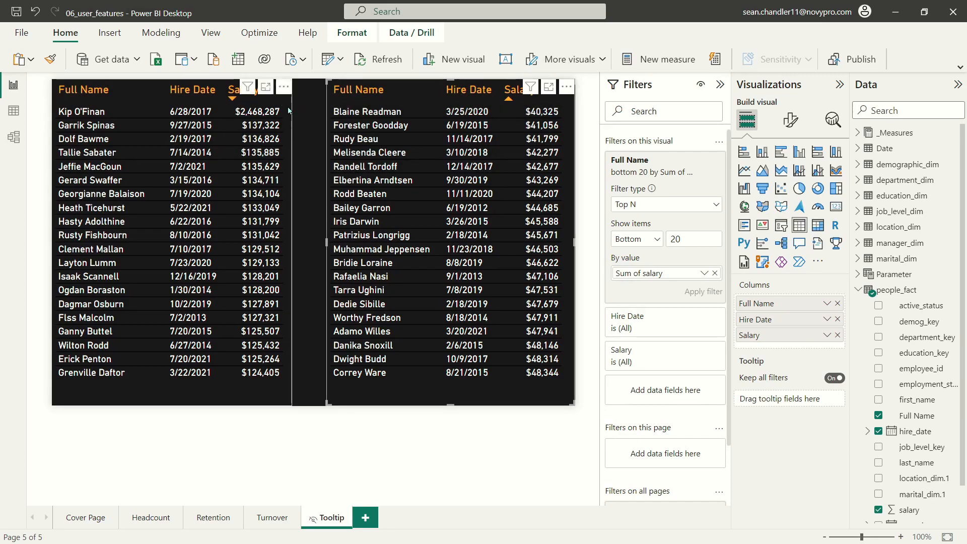
{"action": "left_click", "coordinate": [315, 141]}
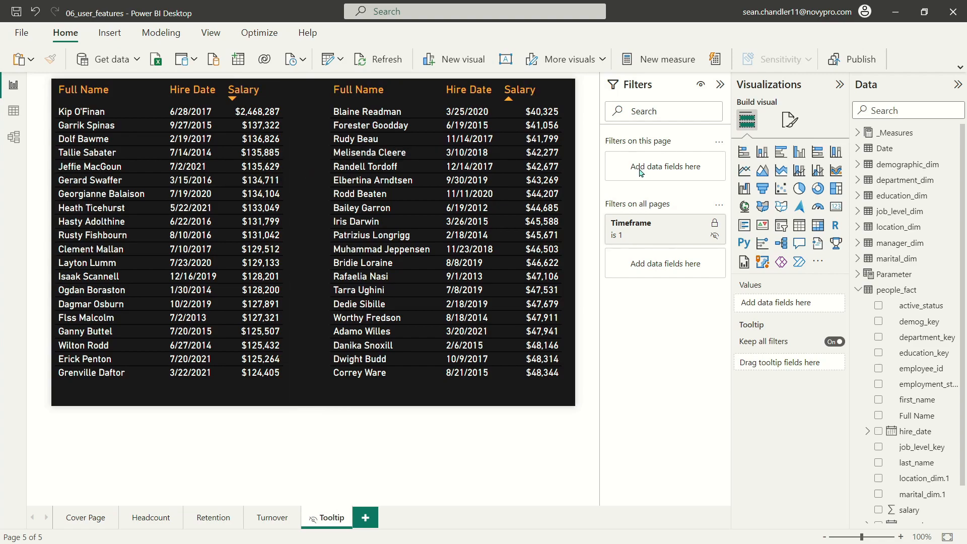
Set up a background color gradient on the top 20 table's Salary with a middle color and "Black, 10% lighter" for the lowest value.
{"action": "left_click", "coordinate": [288, 191]}
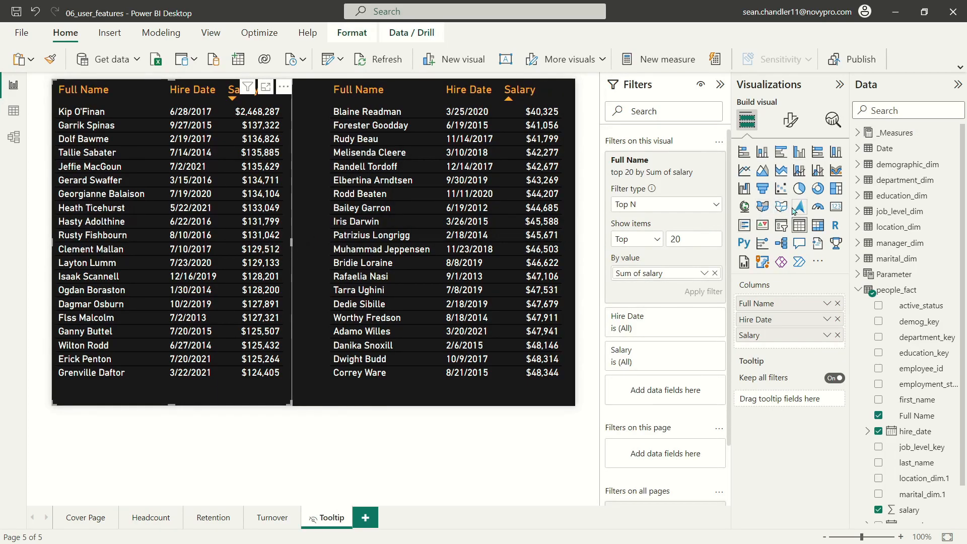
{"action": "left_click", "coordinate": [827, 336]}
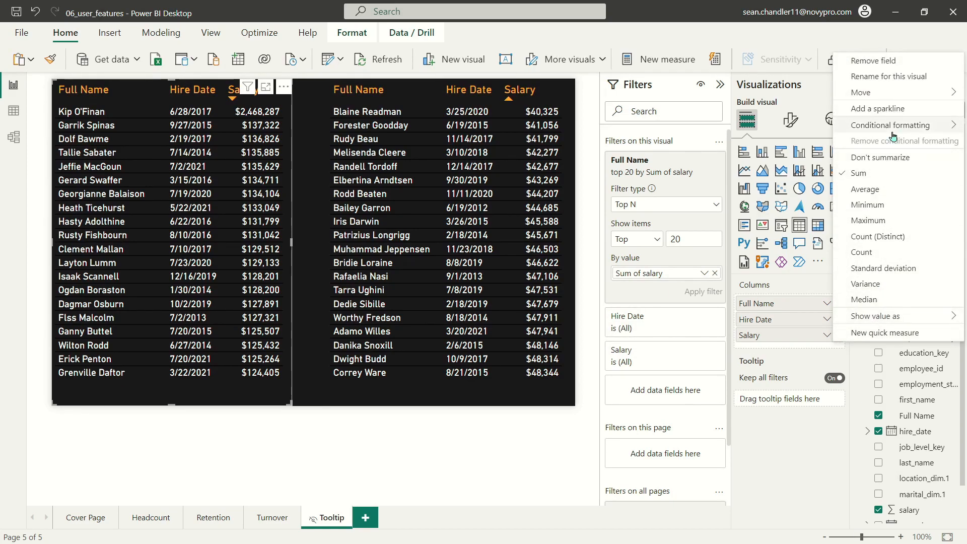
{"action": "mouse_move", "coordinate": [886, 126]}
{"action": "left_click", "coordinate": [774, 357]}
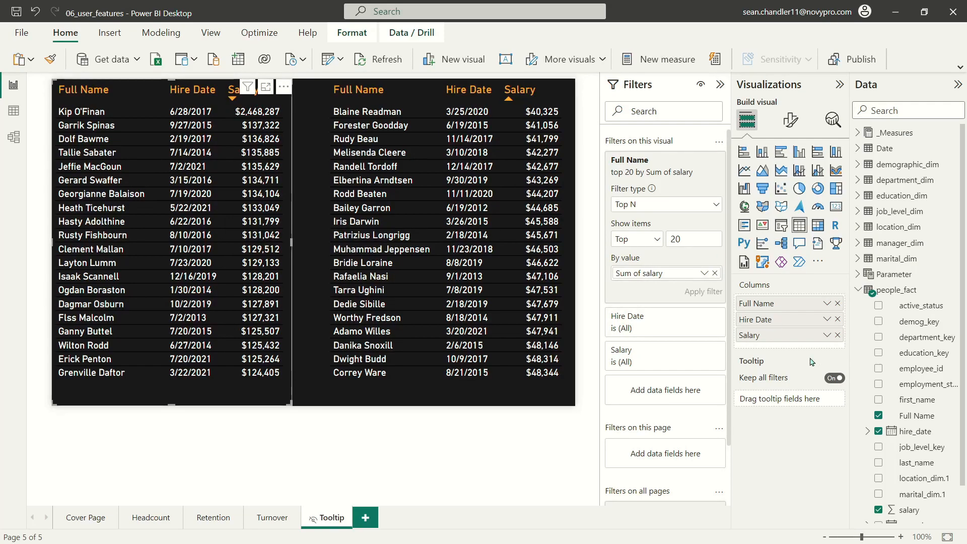
{"action": "left_click", "coordinate": [828, 336]}
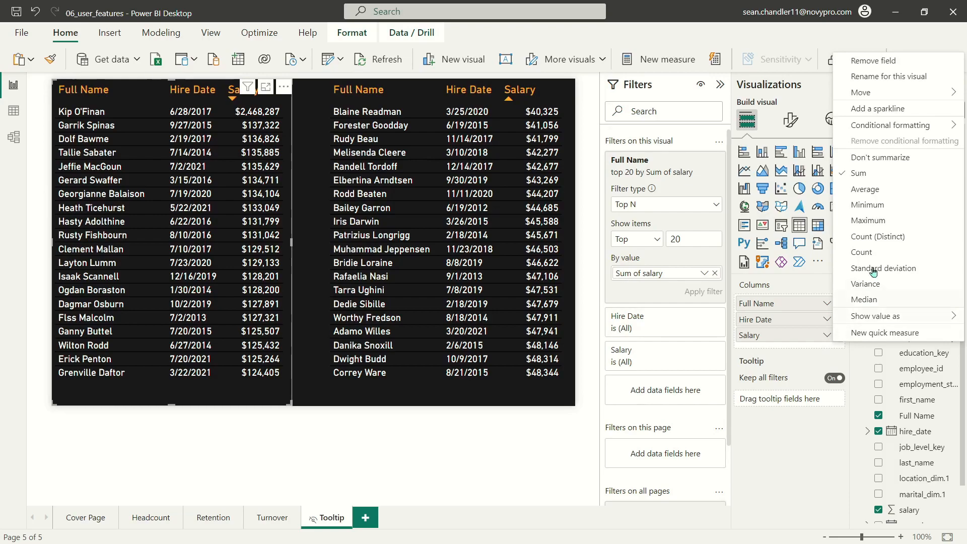
{"action": "mouse_move", "coordinate": [870, 127]}
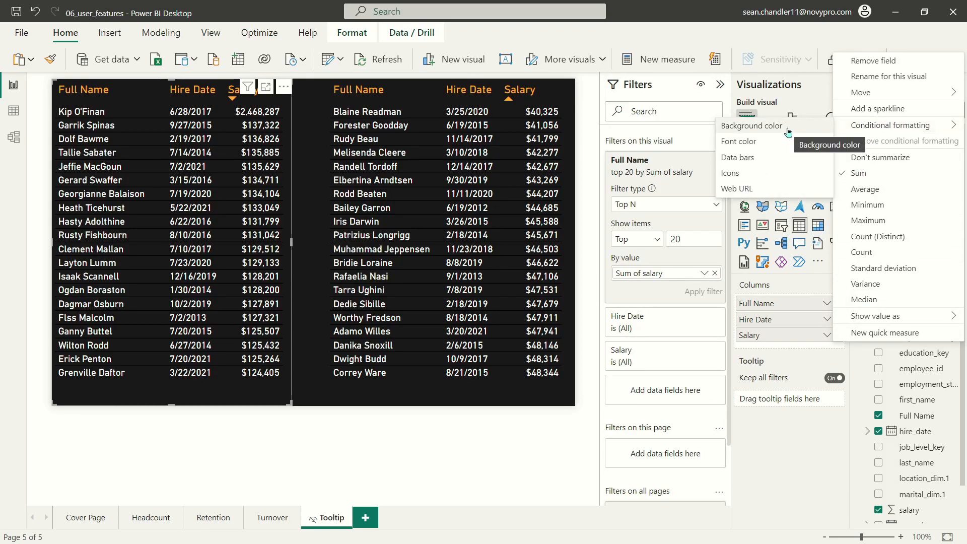
{"action": "left_click", "coordinate": [199, 300]}
{"action": "left_click", "coordinate": [354, 244]}
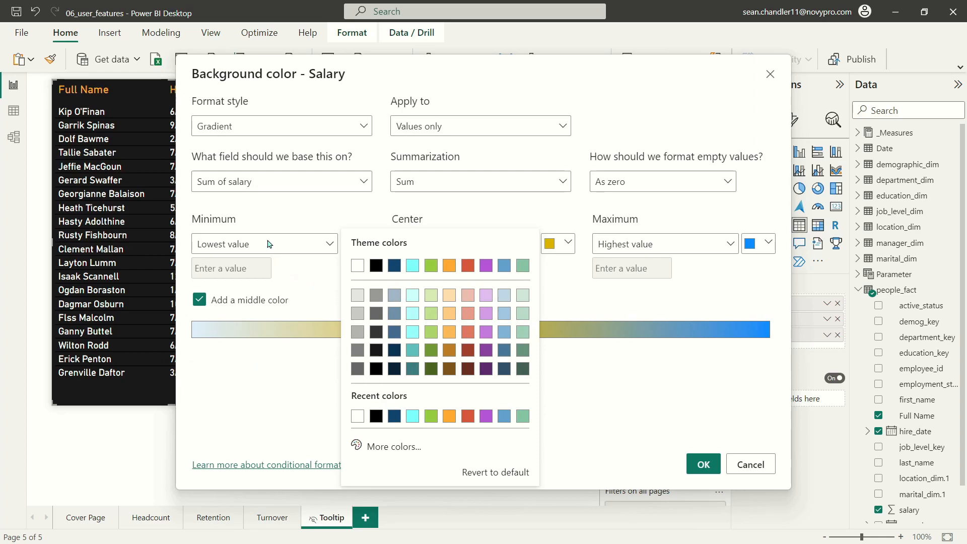
{"action": "left_click", "coordinate": [378, 353]}
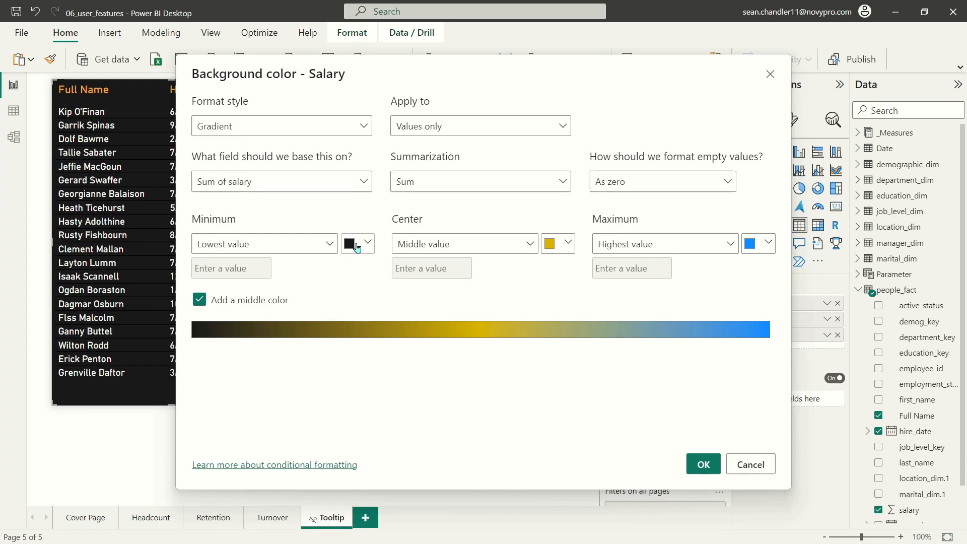
Set the gradient's center to "Black, 10% lighter" and its maximum to the theme green, and apply the Salary background formatting.
{"action": "left_click", "coordinate": [550, 244]}
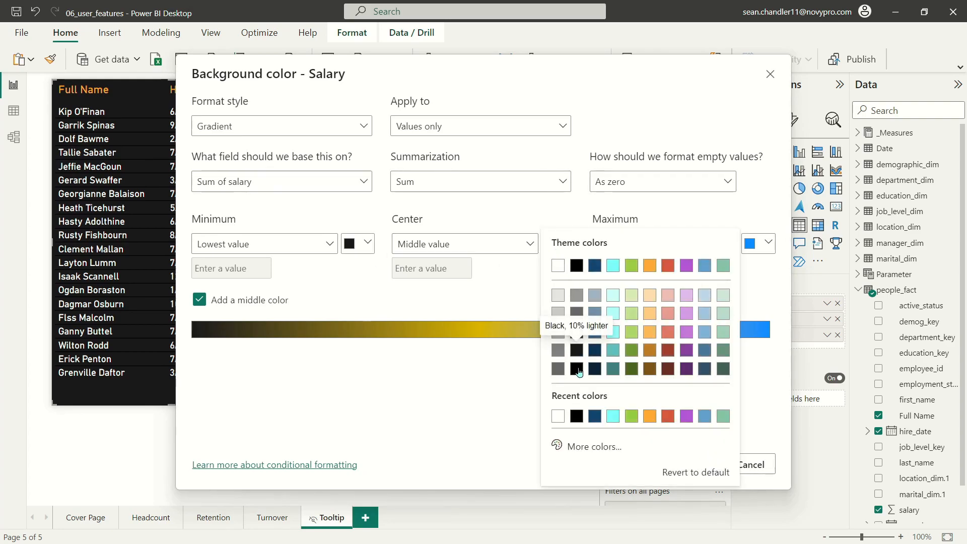
{"action": "left_click", "coordinate": [577, 350]}
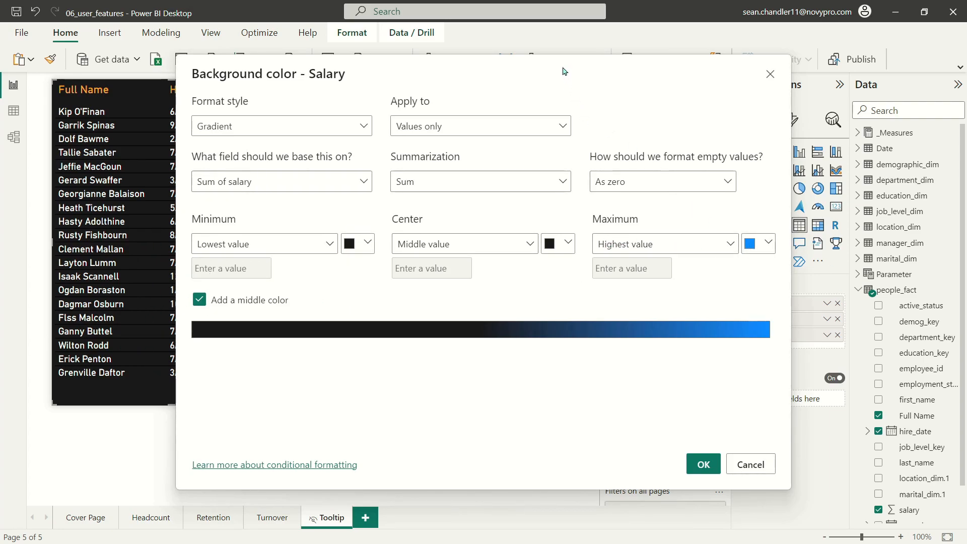
{"action": "left_click_drag", "start_coordinate": [635, 70], "coordinate": [727, 78]}
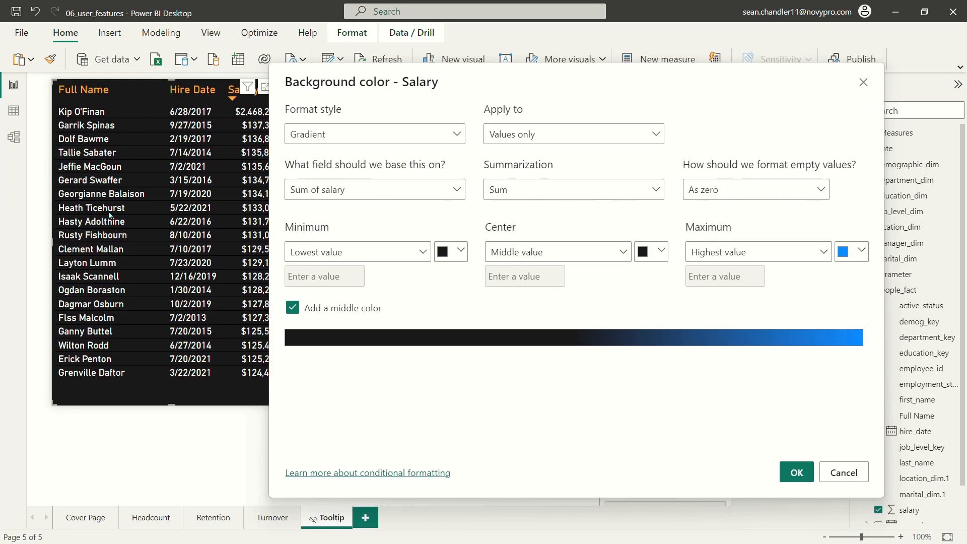
{"action": "left_click", "coordinate": [840, 249]}
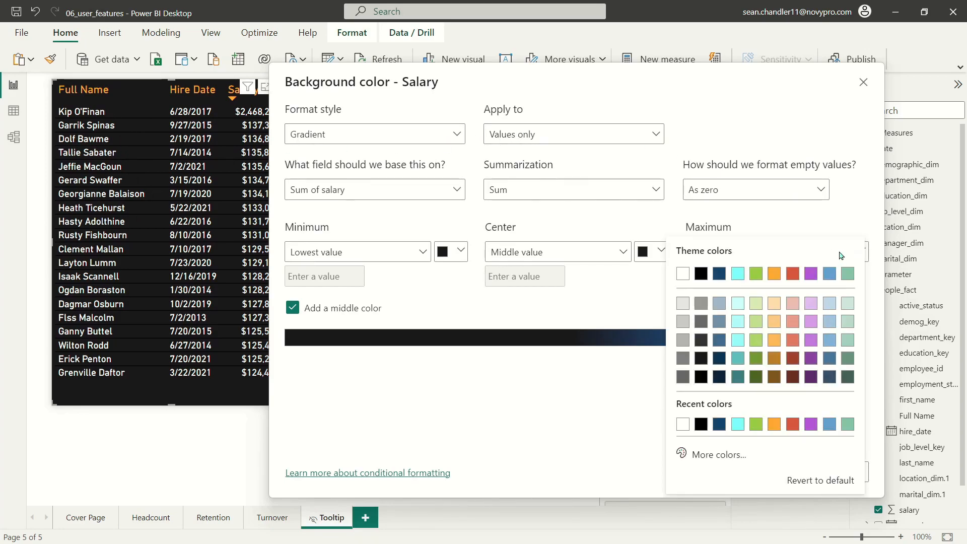
{"action": "left_click", "coordinate": [757, 274]}
{"action": "left_click", "coordinate": [796, 470]}
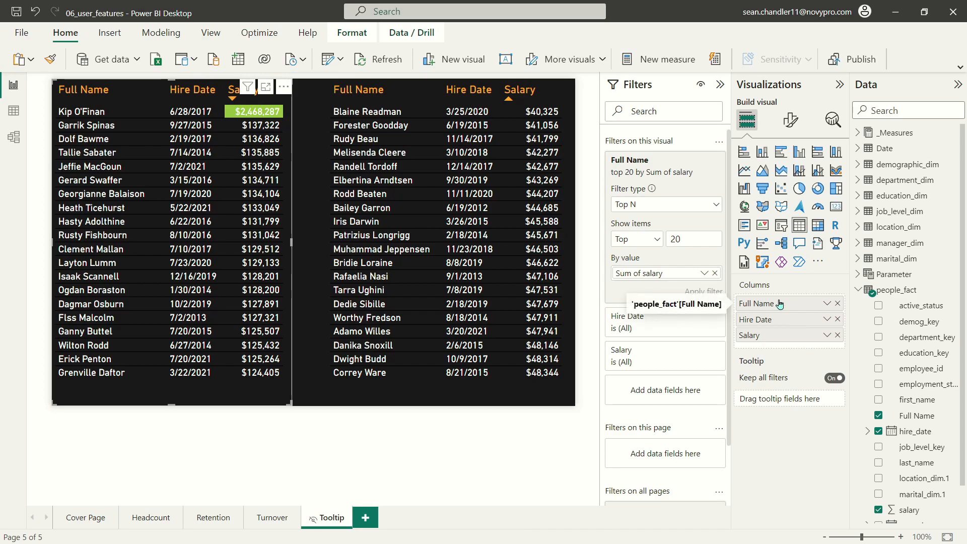
Rename the top 20 table's Full Name column to "10 Highest Earners".
{"action": "left_click", "coordinate": [793, 125]}
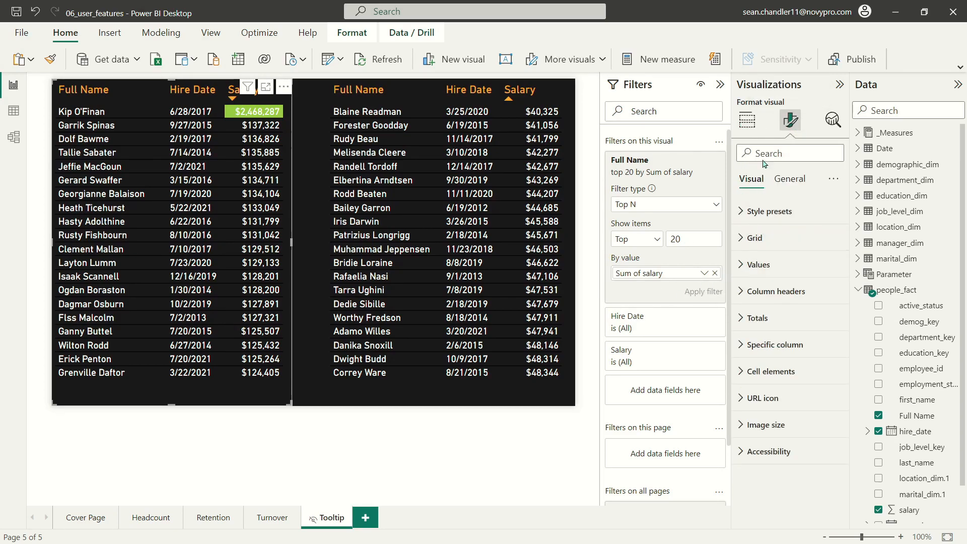
{"action": "left_click", "coordinate": [747, 120]}
{"action": "double_click", "coordinate": [758, 309]}
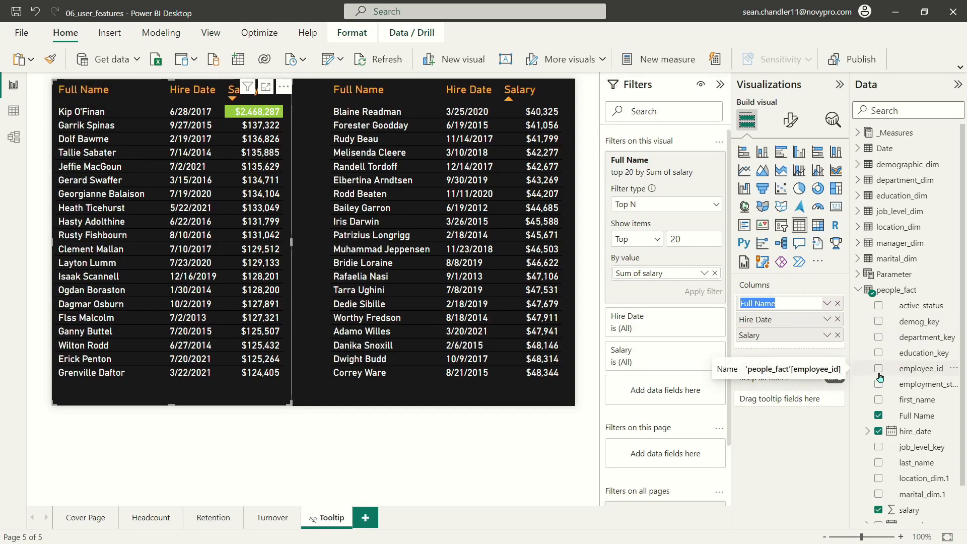
{"action": "type", "text": "10 Highest Earners"}
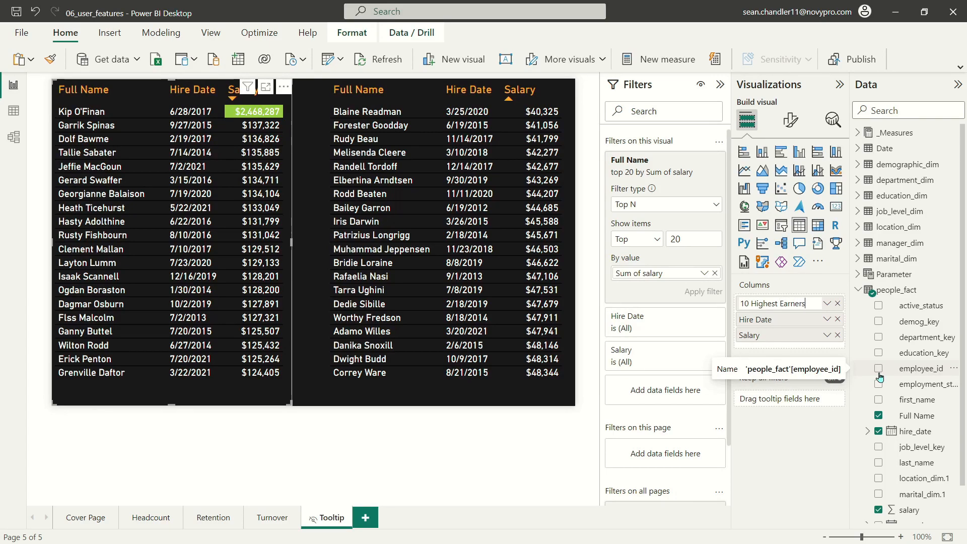
{"action": "key", "text": "Return"}
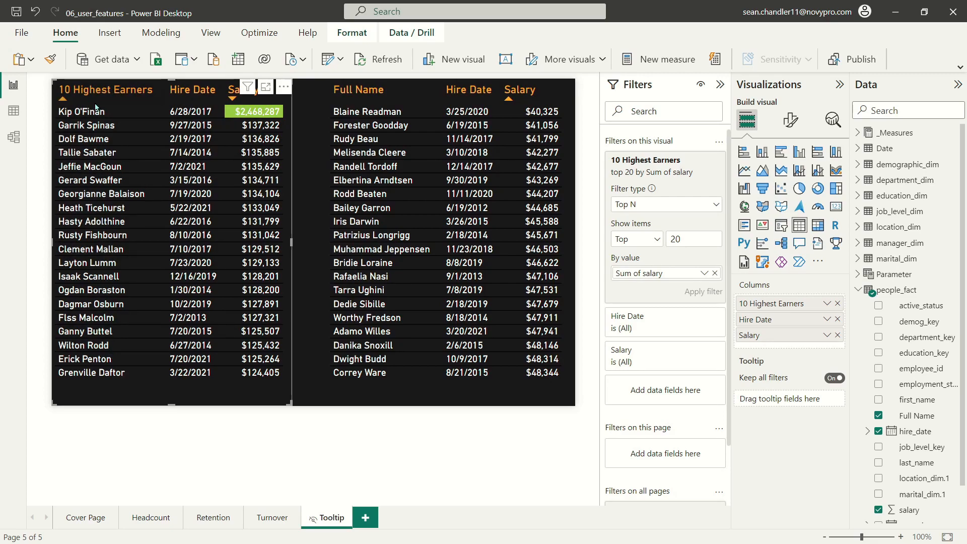
Rename the top 20 table's name column to "20 Highest Earners".
{"action": "double_click", "coordinate": [778, 304]}
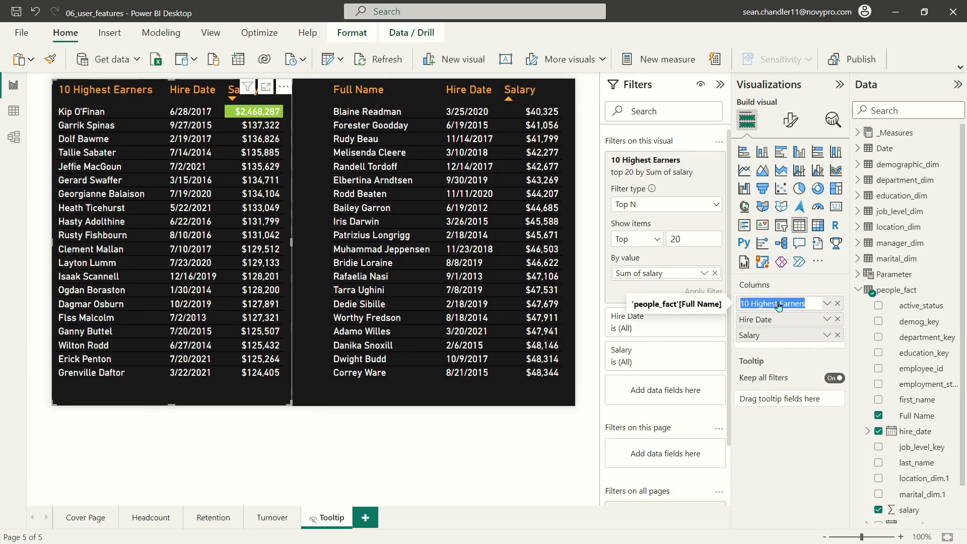
{"action": "type", "text": "20 highest"}
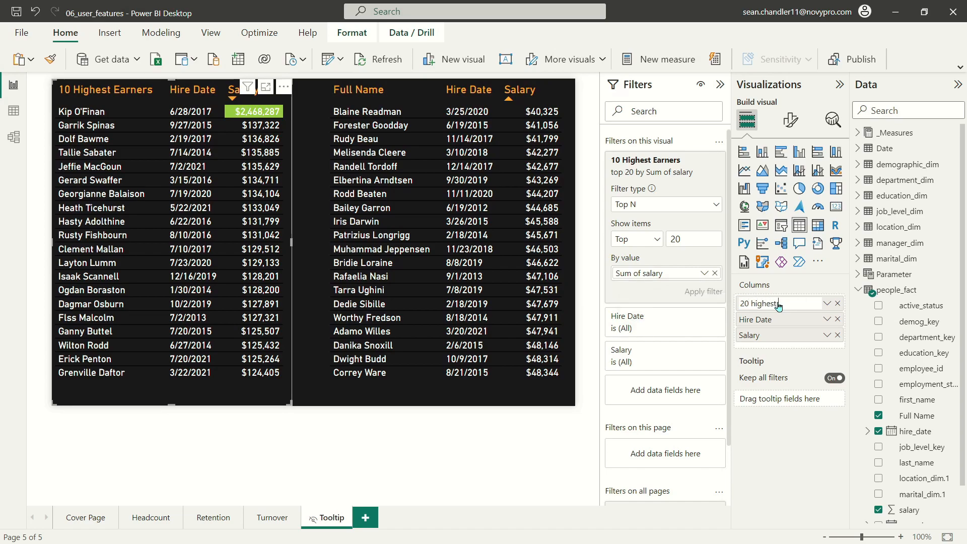
{"action": "key", "text": "BackSpace"}
{"action": "key", "text": "BackSpace"}
{"action": "key", "text": "BackSpace"}
{"action": "key", "text": "BackSpace"}
{"action": "key", "text": "BackSpace"}
{"action": "key", "text": "BackSpace"}
{"action": "type", "text": "ighest Earners"}
{"action": "key", "text": "Return"}
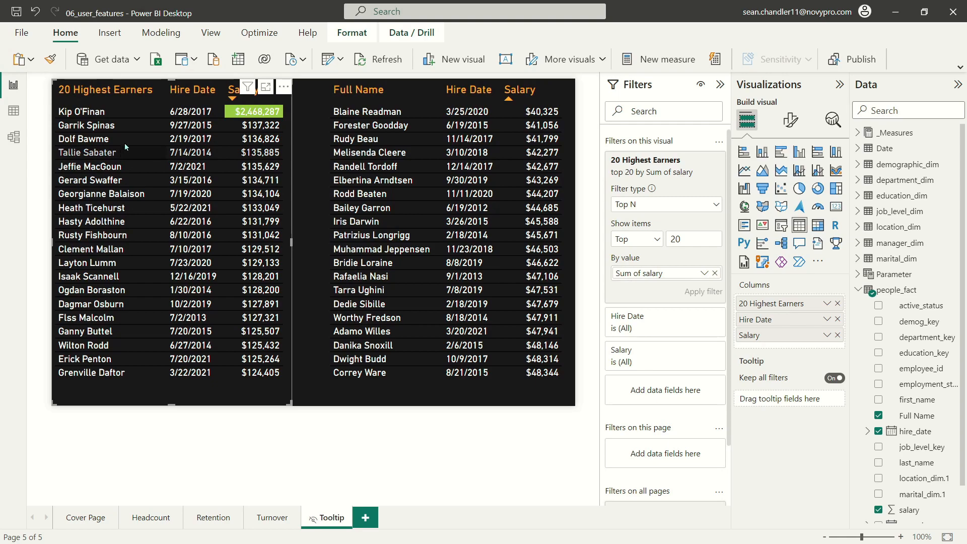
Change the column header text color of the highest earners table to the theme green.
{"action": "left_click", "coordinate": [790, 119]}
{"action": "left_click", "coordinate": [778, 292]}
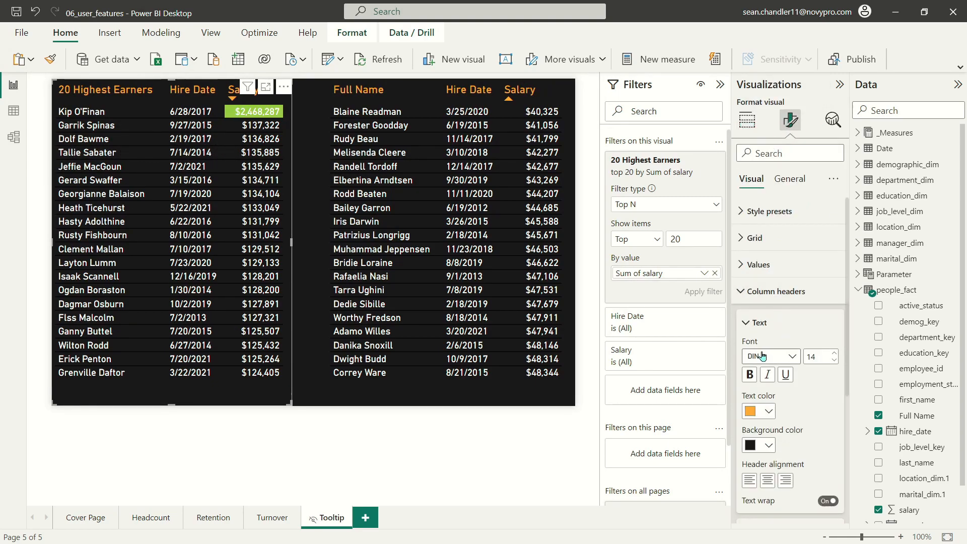
{"action": "left_click", "coordinate": [766, 412]}
{"action": "left_click", "coordinate": [833, 203]}
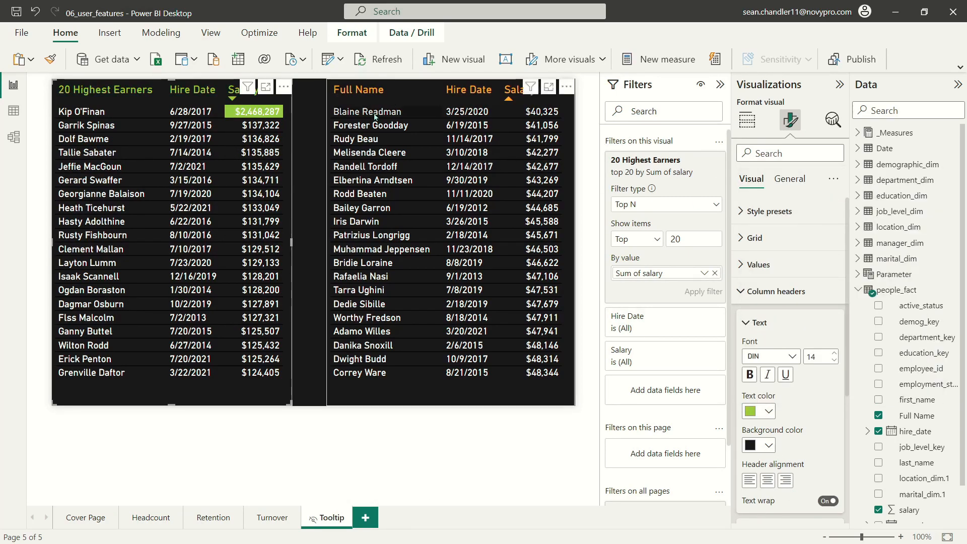
Rename the bottom 20 table's Full Name column to "20 Lowest Earners".
{"action": "left_click", "coordinate": [327, 92]}
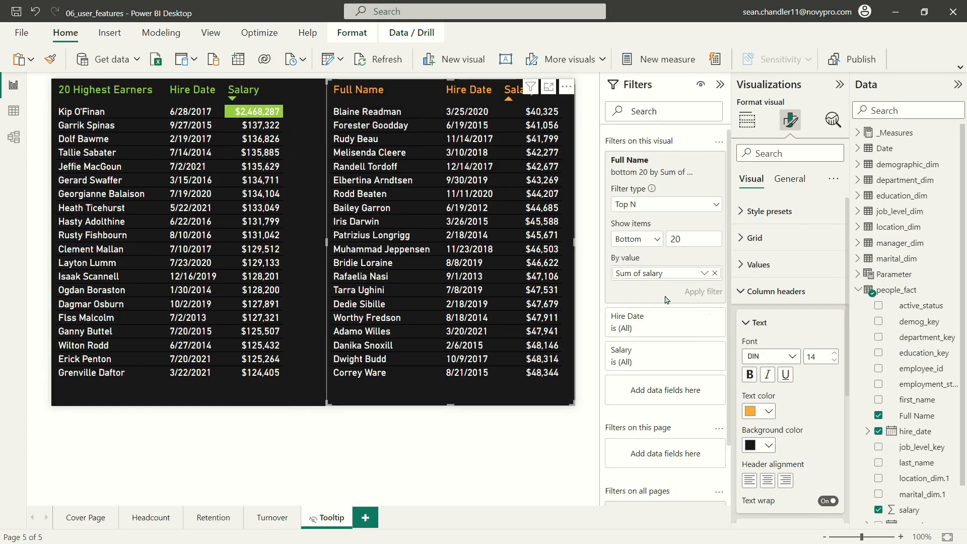
{"action": "left_click", "coordinate": [747, 120]}
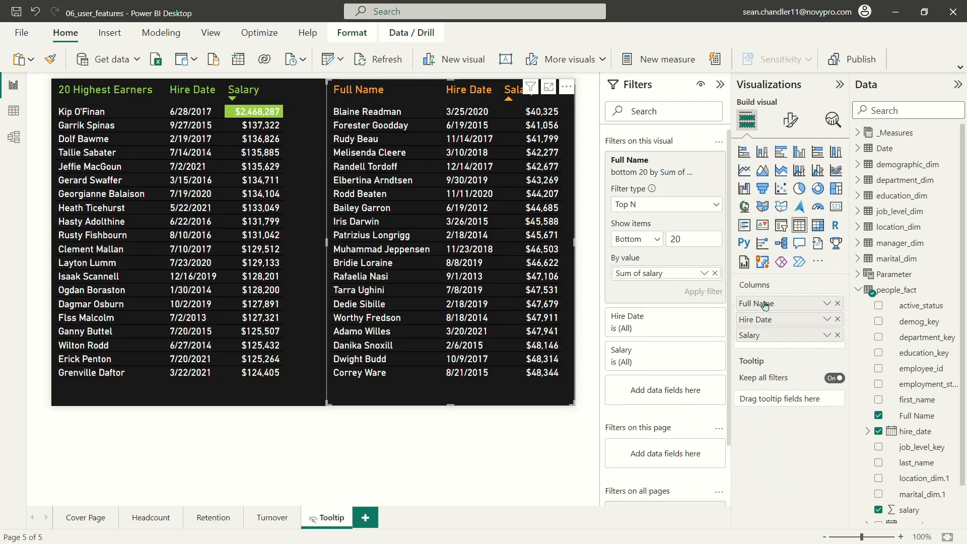
{"action": "double_click", "coordinate": [764, 302]}
{"action": "type", "text": "20 Lowest Earners"}
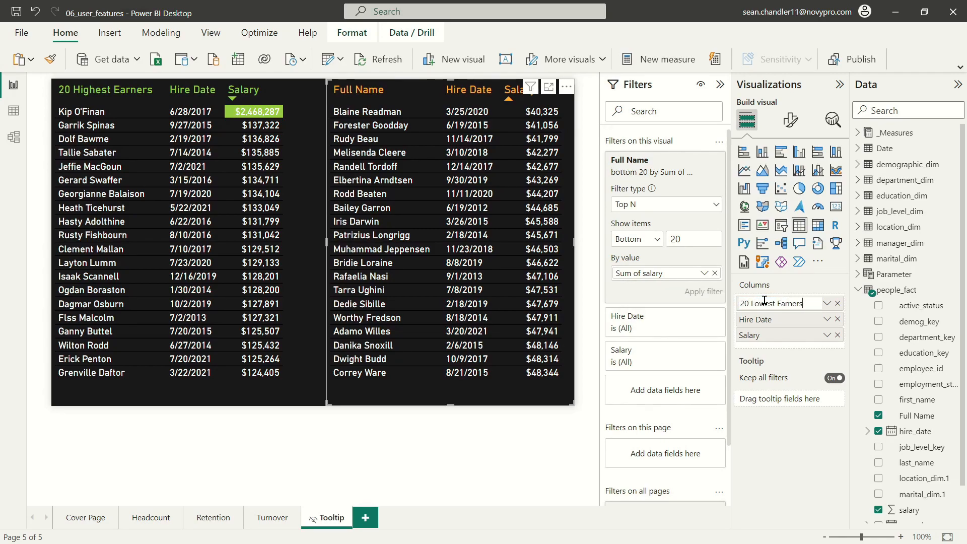
{"action": "key", "text": "Return"}
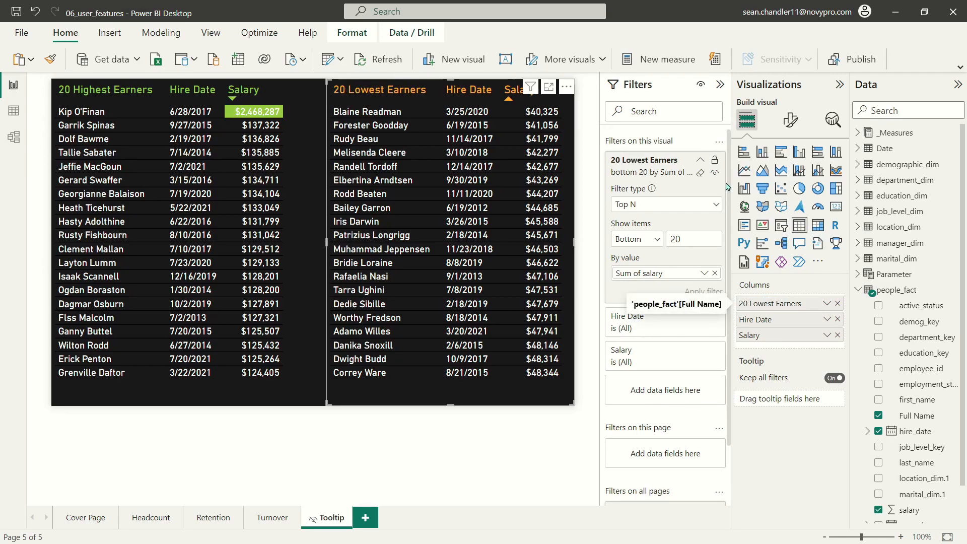
Change the column header text color of the lowest earners table to a lighter shade of the theme red.
{"action": "left_click", "coordinate": [791, 120]}
{"action": "left_click", "coordinate": [776, 291]}
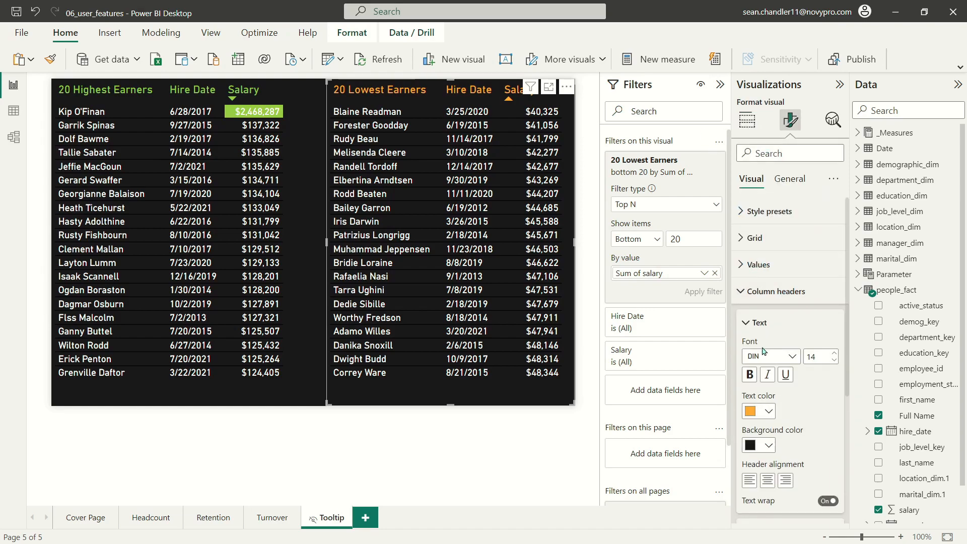
{"action": "left_click", "coordinate": [765, 411]}
{"action": "left_click", "coordinate": [869, 204]}
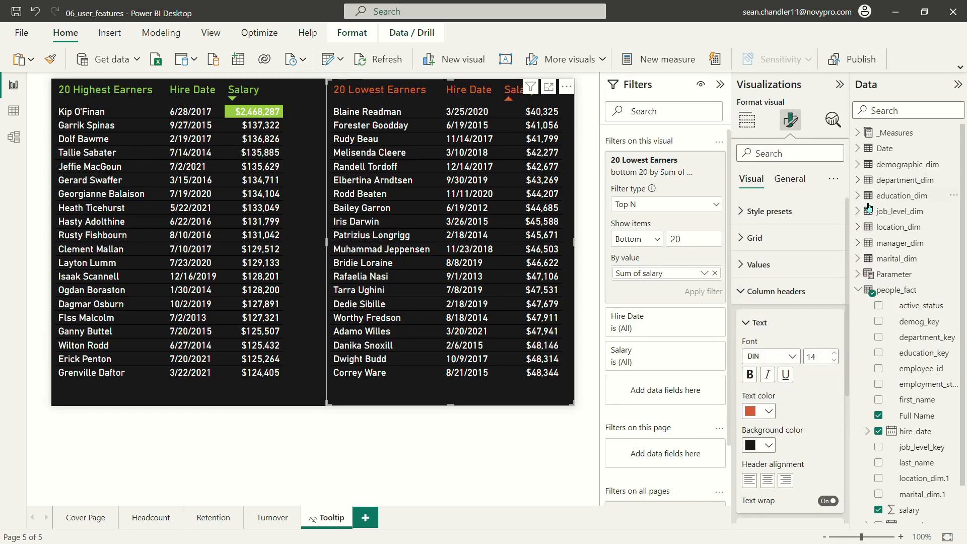
{"action": "left_click", "coordinate": [766, 412]}
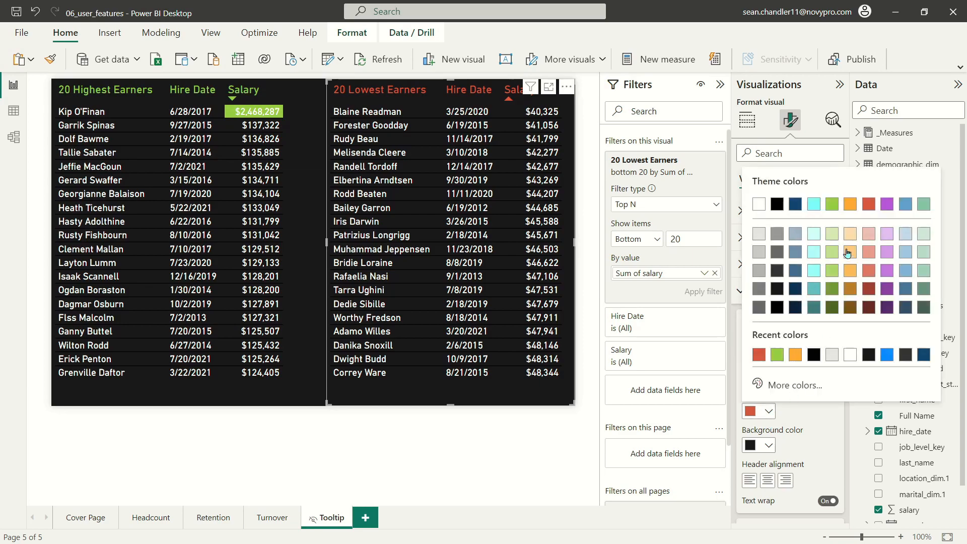
{"action": "left_click", "coordinate": [873, 273]}
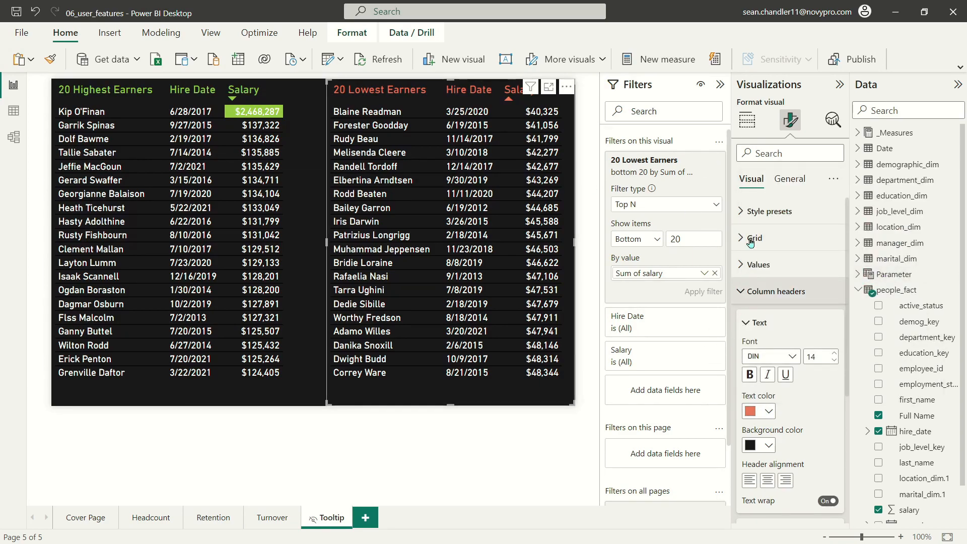
Start a gradient background color format for the lowest earners' Salary column, with the lighter theme red as its minimum.
{"action": "left_click", "coordinate": [748, 123]}
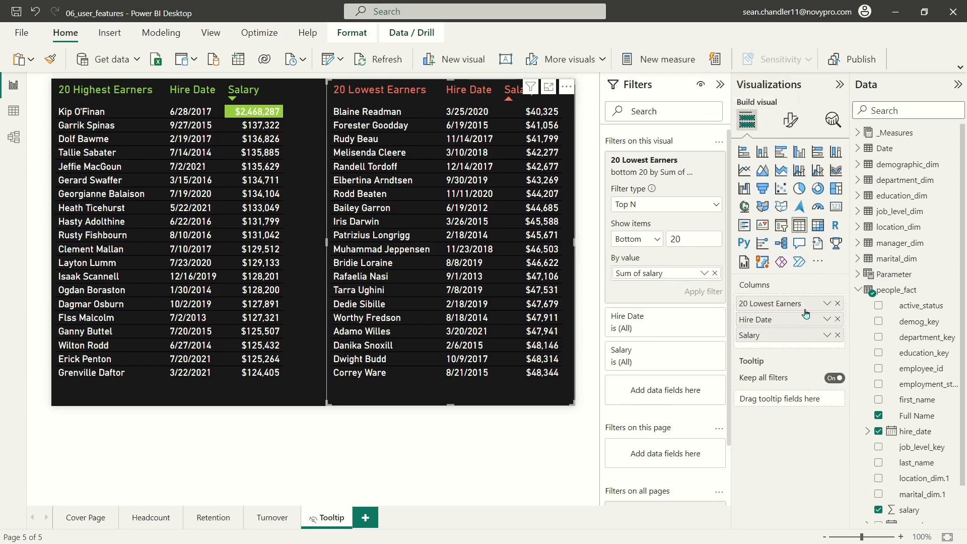
{"action": "left_click", "coordinate": [827, 336]}
{"action": "mouse_move", "coordinate": [890, 125]}
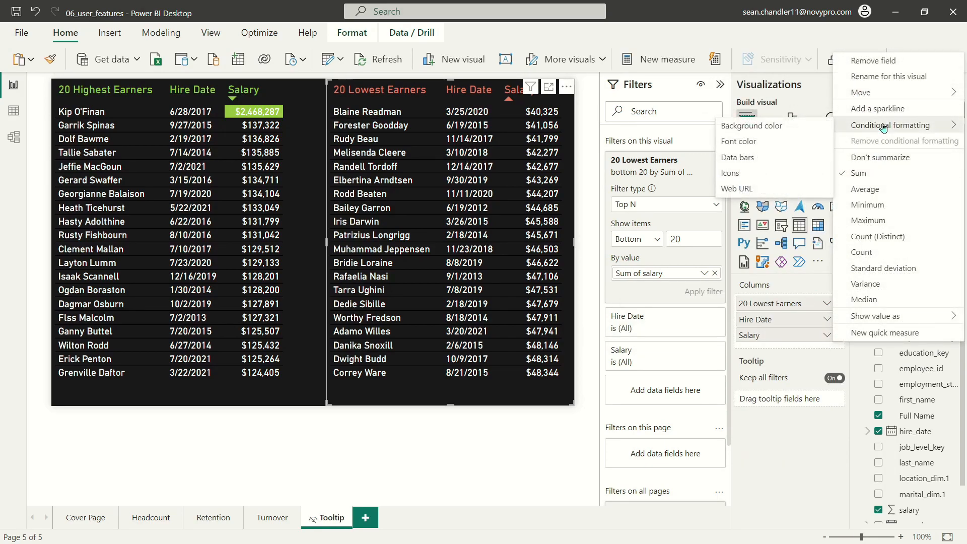
{"action": "left_click", "coordinate": [751, 128]}
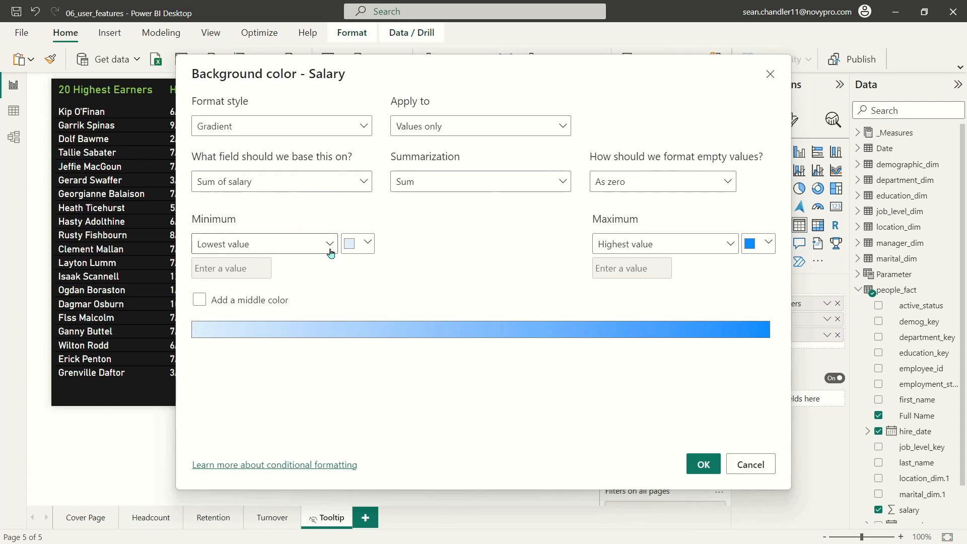
{"action": "left_click", "coordinate": [362, 245]}
{"action": "left_click", "coordinate": [471, 340]}
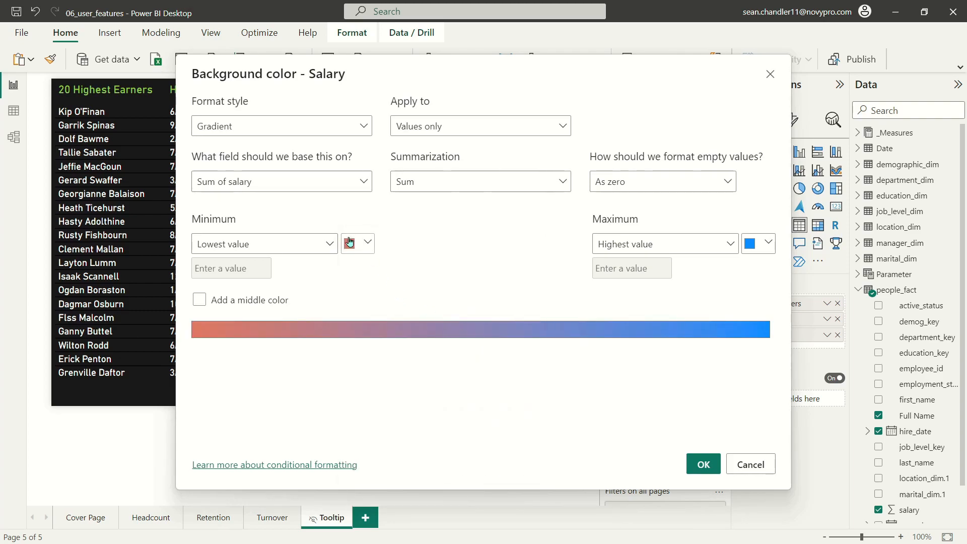
Add a middle color to the gradient, set center and maximum to the near-black theme shade, and apply the Salary background formatting.
{"action": "left_click", "coordinate": [240, 303]}
{"action": "left_click", "coordinate": [551, 244]}
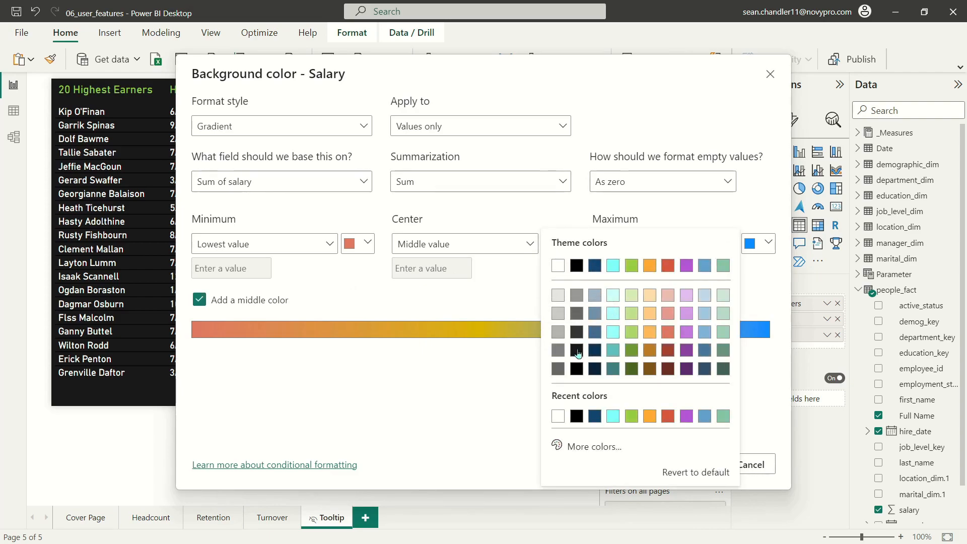
{"action": "left_click", "coordinate": [578, 353]}
{"action": "left_click", "coordinate": [759, 244]}
{"action": "left_click", "coordinate": [615, 352]}
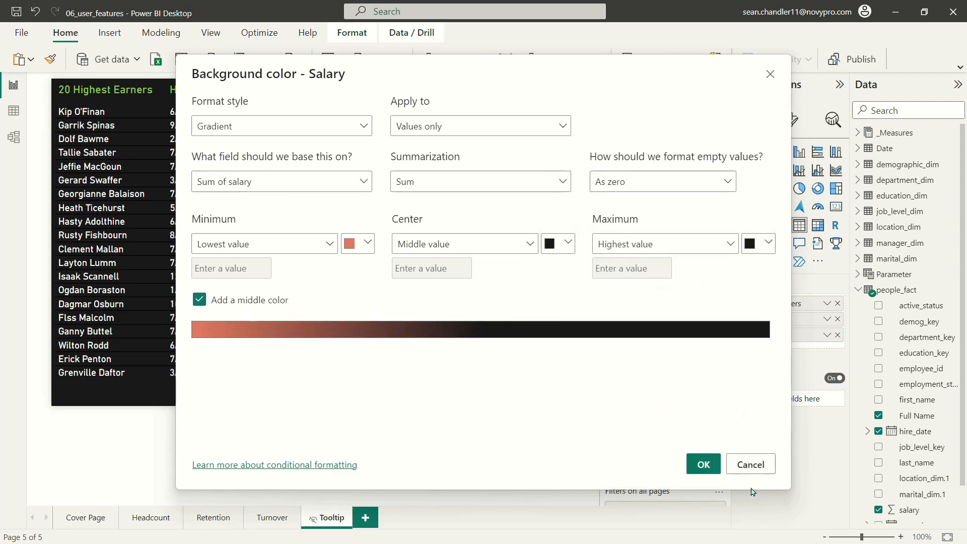
{"action": "left_click", "coordinate": [704, 465]}
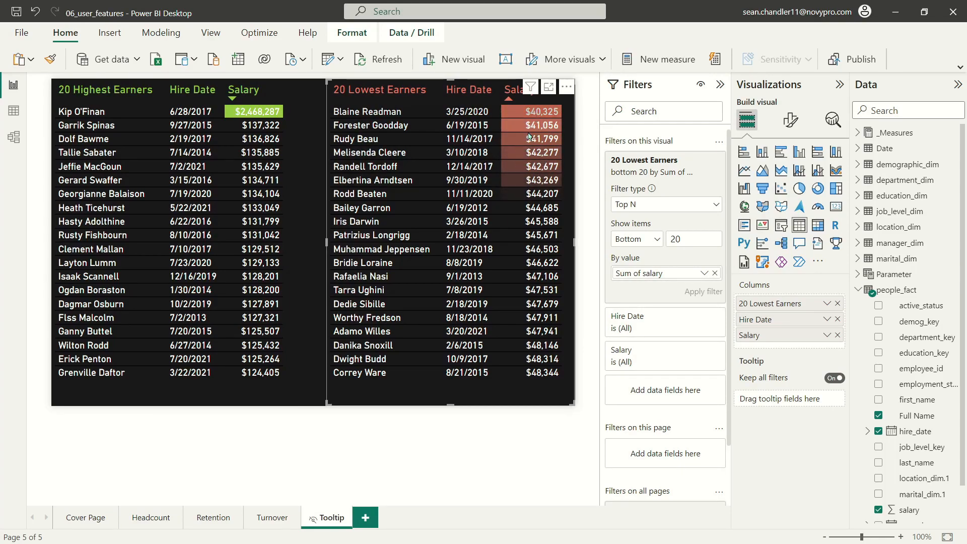
{"action": "left_click", "coordinate": [333, 480]}
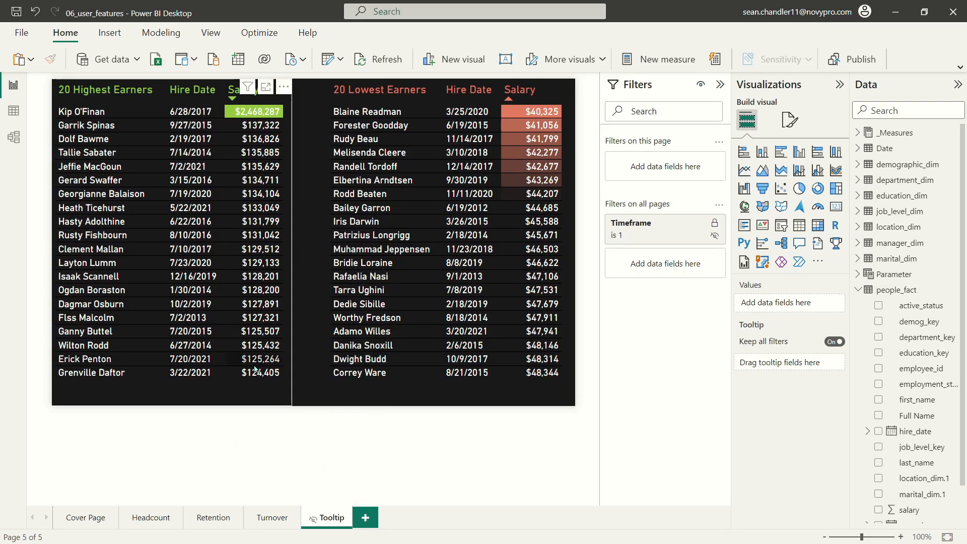
Preview the earners tooltip on several department bars of the Headcount page's department chart.
{"action": "left_click", "coordinate": [146, 518]}
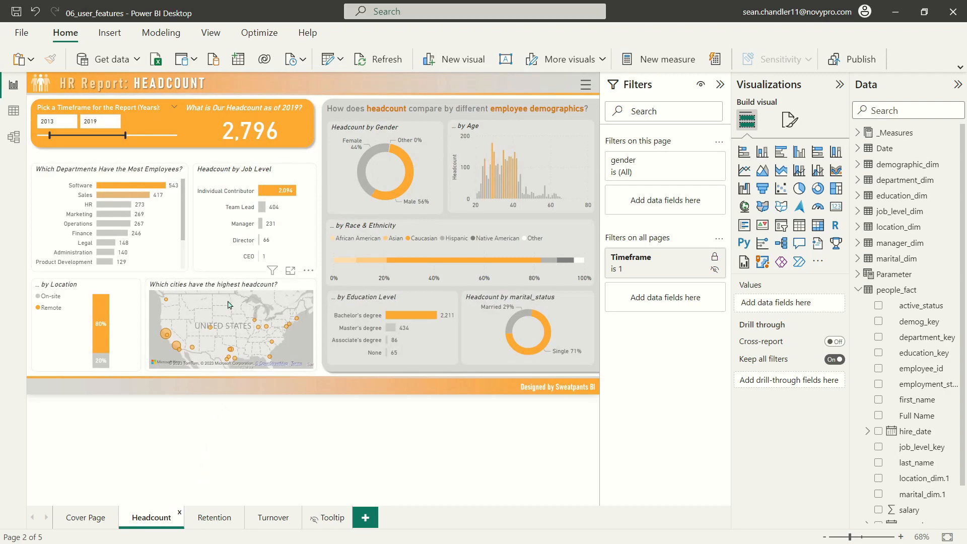
{"action": "left_click", "coordinate": [120, 183]}
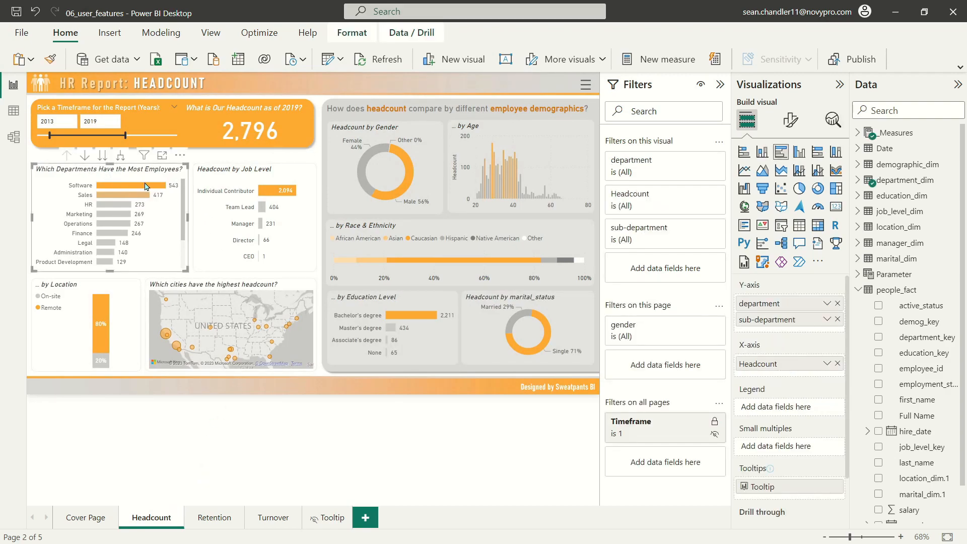
{"action": "mouse_move", "coordinate": [147, 188]}
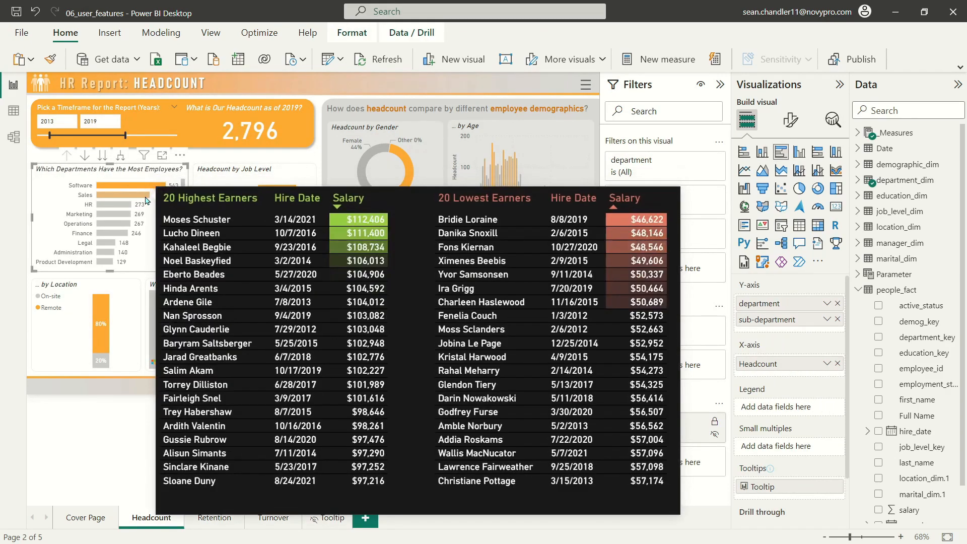
{"action": "mouse_move", "coordinate": [126, 209]}
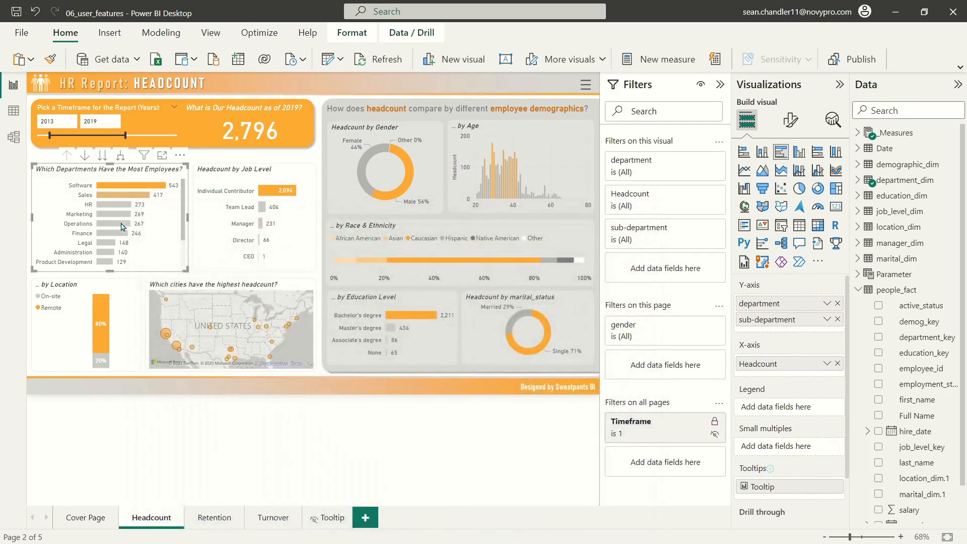
{"action": "mouse_move", "coordinate": [121, 226]}
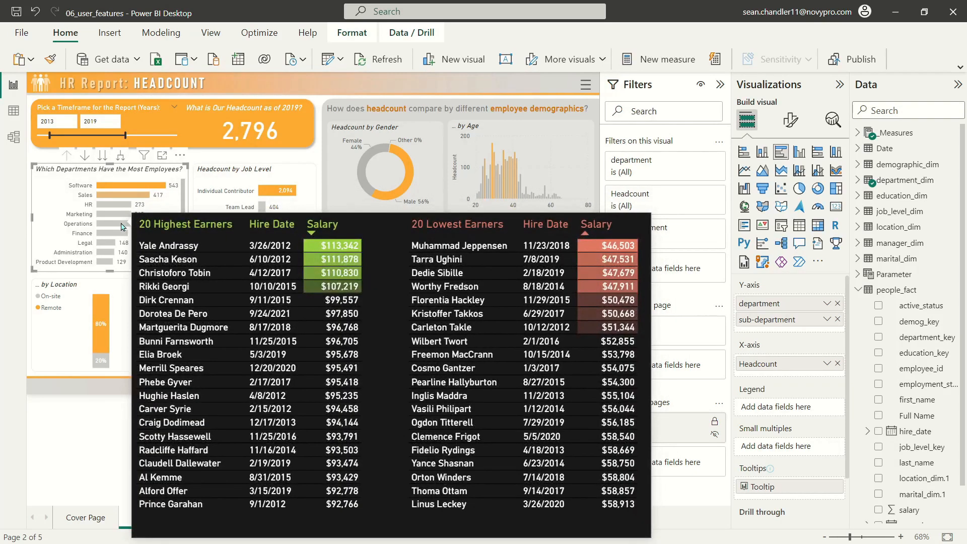
{"action": "mouse_move", "coordinate": [114, 245]}
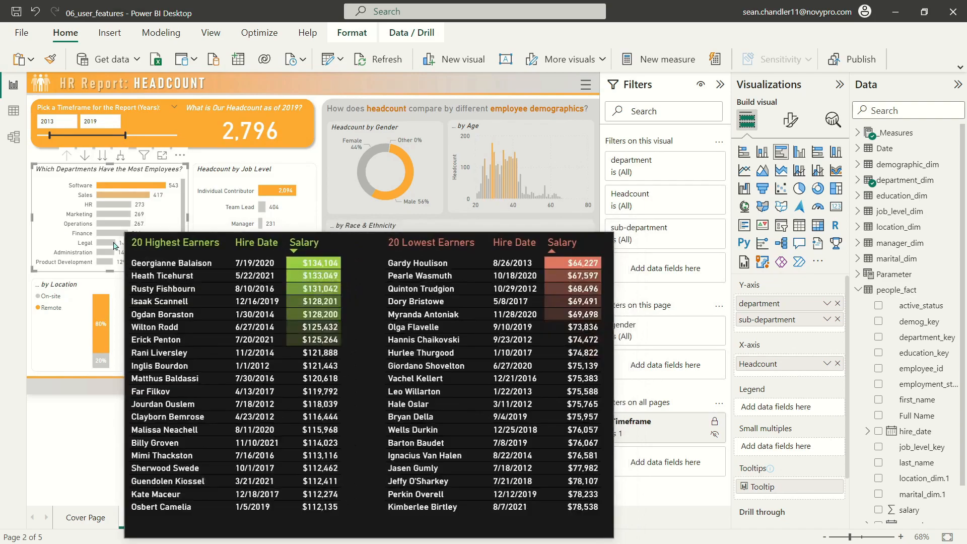
{"action": "mouse_move", "coordinate": [150, 235]}
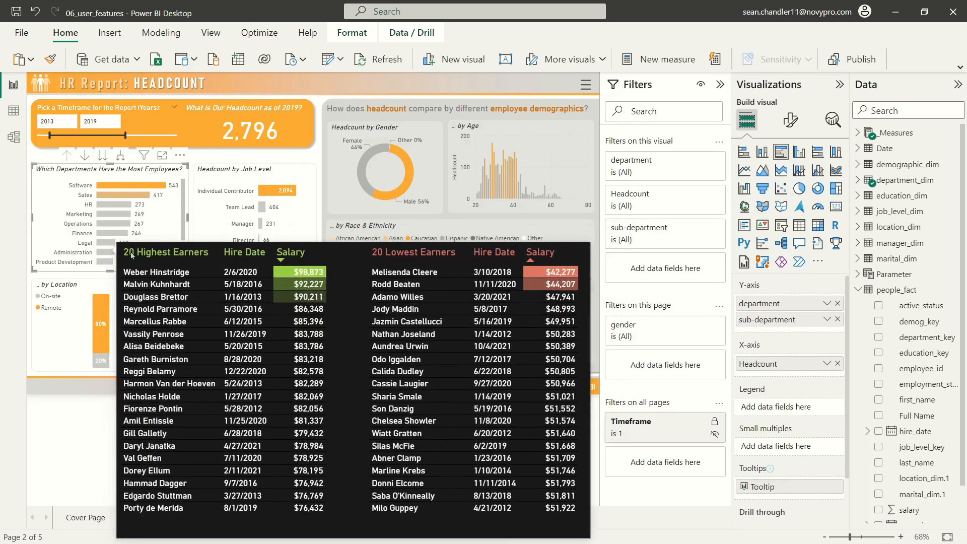
Set the tooltip of the "Which cities have the highest headcount?" map to the Tooltip report page.
{"action": "left_click", "coordinate": [223, 288]}
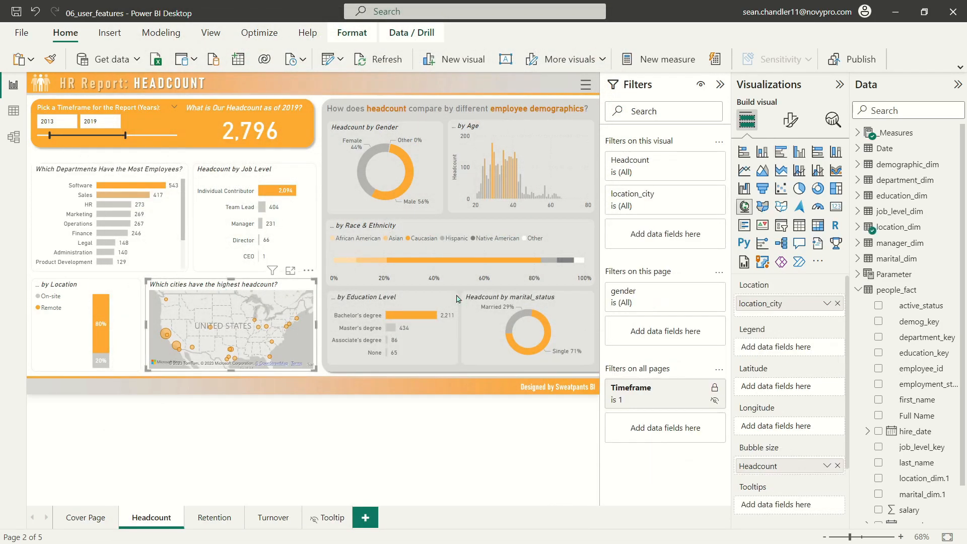
{"action": "left_click", "coordinate": [791, 121]}
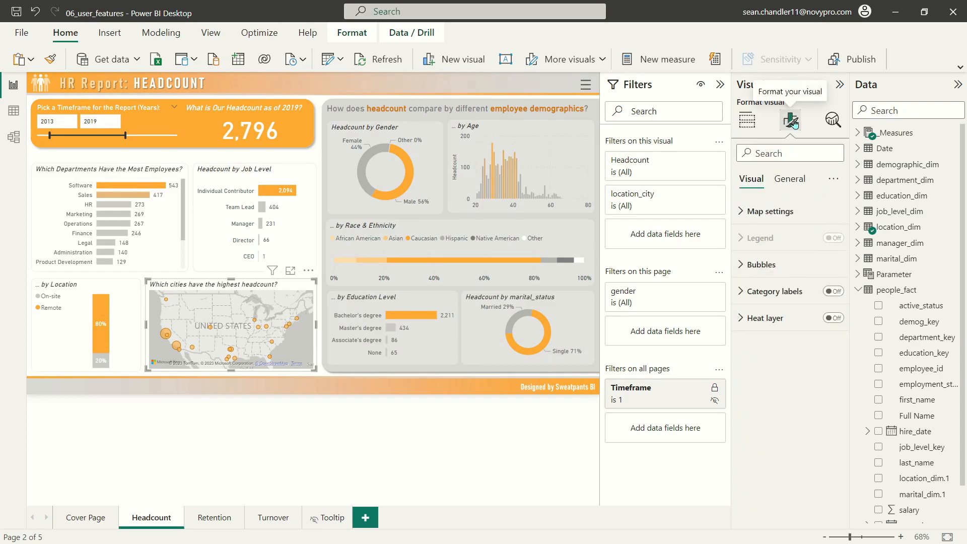
{"action": "left_click", "coordinate": [795, 180]}
{"action": "left_click", "coordinate": [759, 267]}
{"action": "left_click", "coordinate": [762, 274]}
{"action": "left_click", "coordinate": [761, 319]}
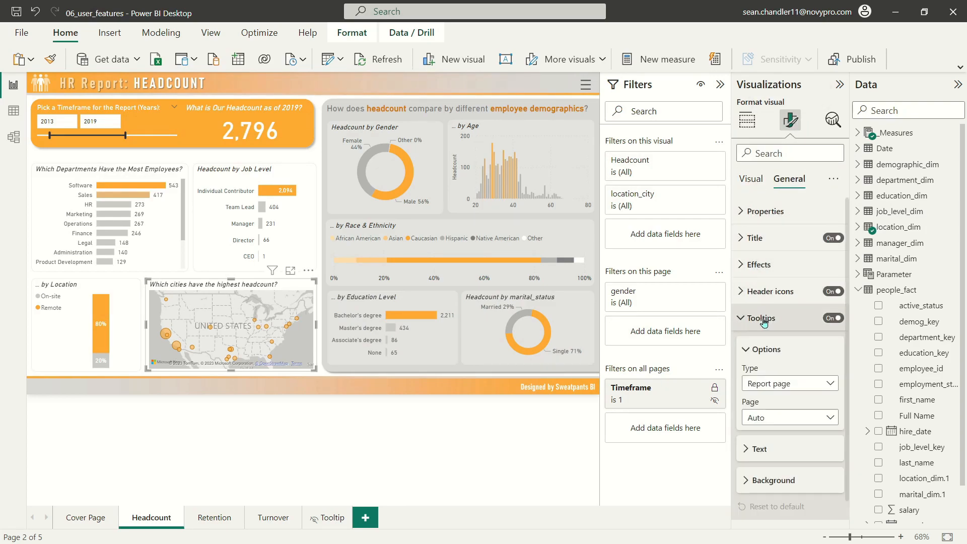
{"action": "left_click", "coordinate": [782, 419]}
{"action": "left_click", "coordinate": [779, 453]}
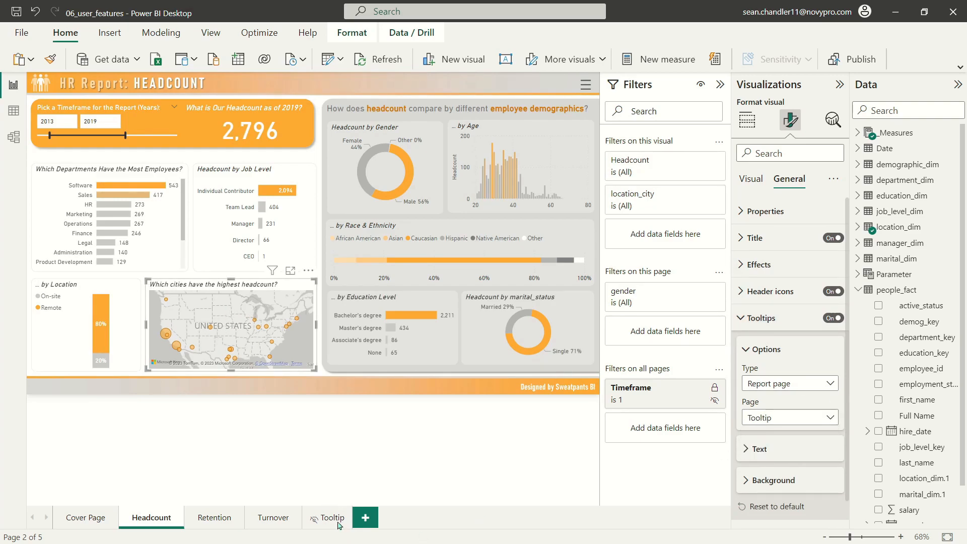
Preview the earners tooltip on several city bubbles of the headcount map.
{"action": "mouse_move", "coordinate": [167, 336]}
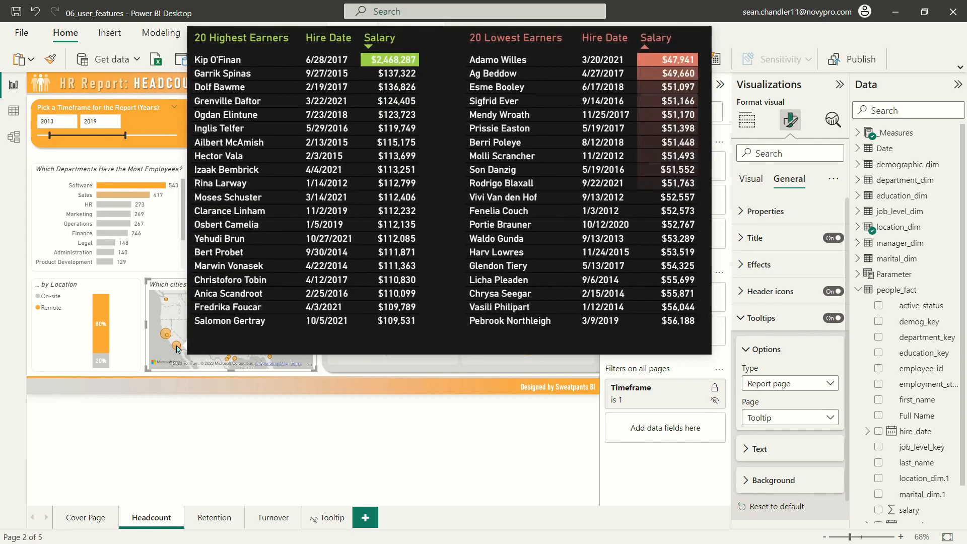
{"action": "mouse_move", "coordinate": [167, 303]}
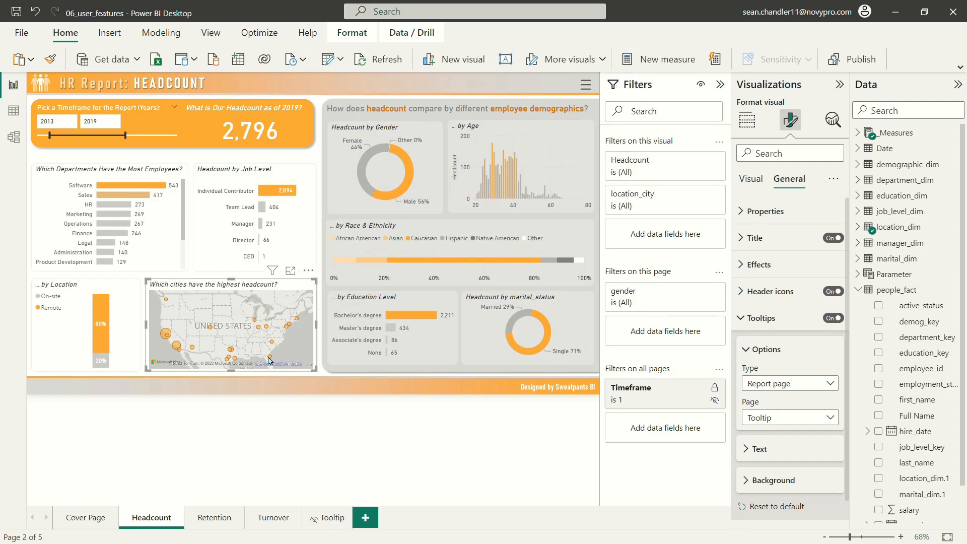
{"action": "mouse_move", "coordinate": [269, 359]}
Collapse the Filters and Visualizations panes and deselect the map.
{"action": "left_click", "coordinate": [720, 84]}
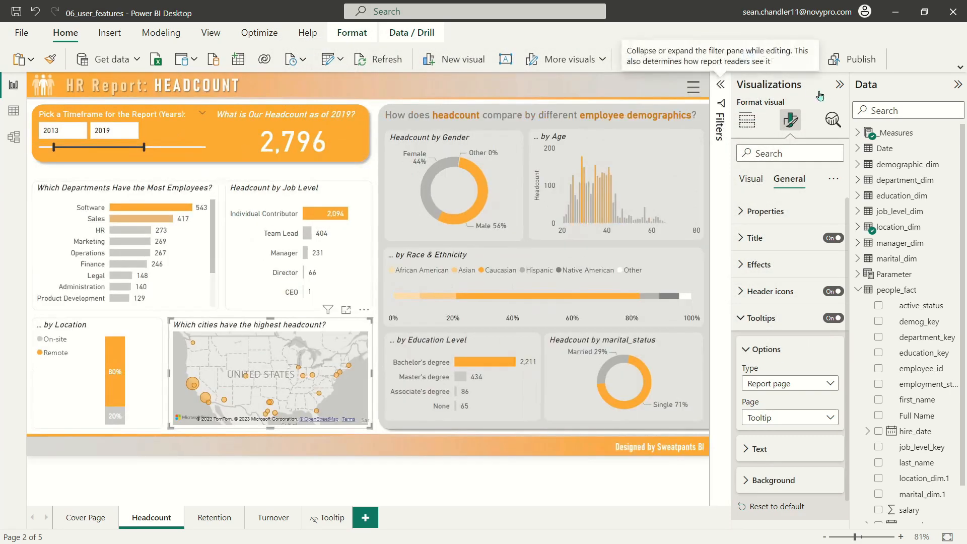
{"action": "left_click", "coordinate": [839, 84]}
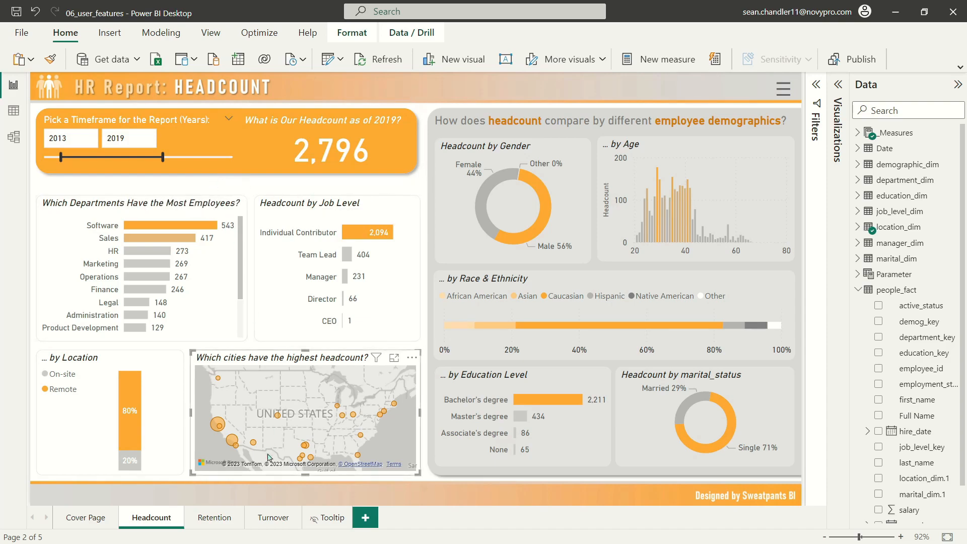
{"action": "left_click", "coordinate": [318, 486]}
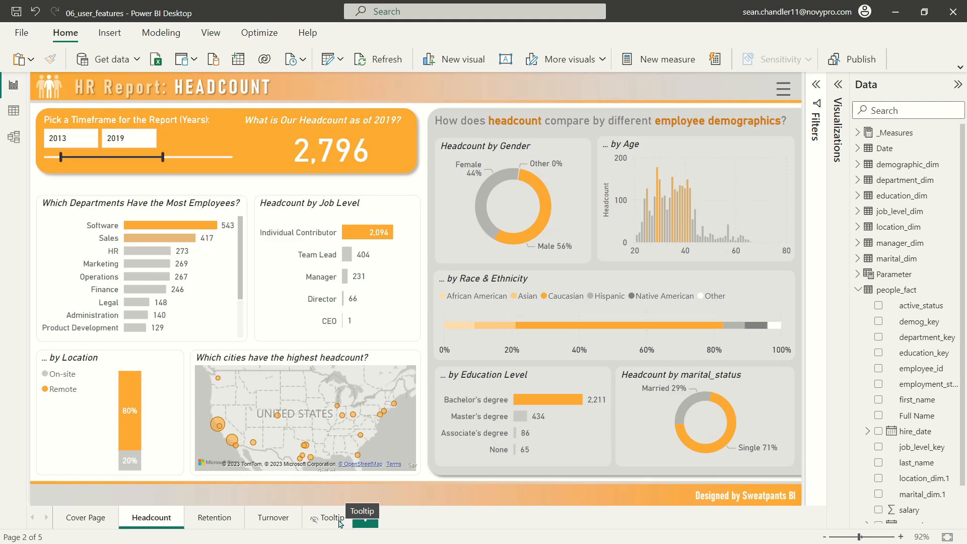
Insert a text box on the Headcount page and turn off its background.
{"action": "left_click", "coordinate": [112, 33]}
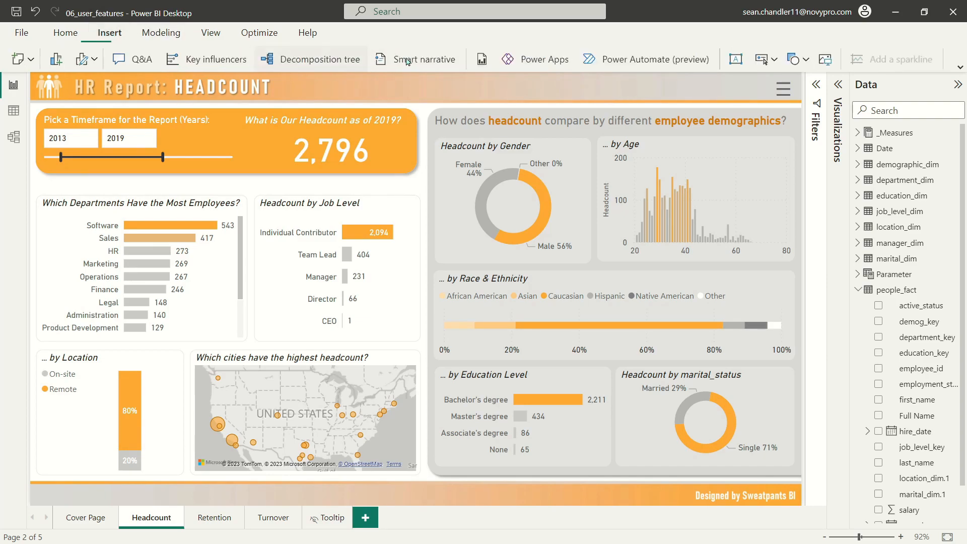
{"action": "left_click", "coordinate": [736, 59]}
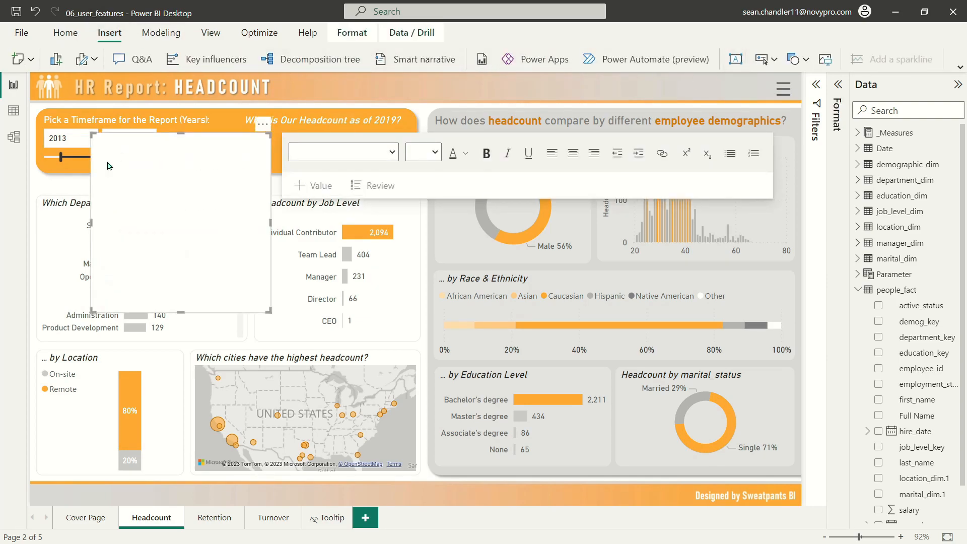
{"action": "left_click", "coordinate": [839, 85]}
{"action": "left_click", "coordinate": [755, 231]}
{"action": "left_click", "coordinate": [828, 263]}
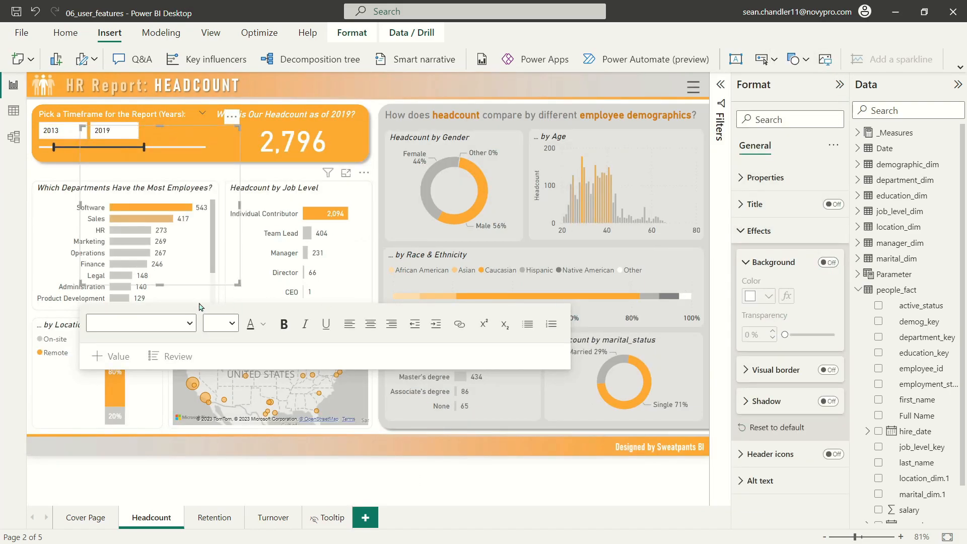
Resize the text box to a thin strip and place it between the orange banner and the charts, spanning the banner's width.
{"action": "left_click_drag", "start_coordinate": [235, 283], "coordinate": [348, 147]}
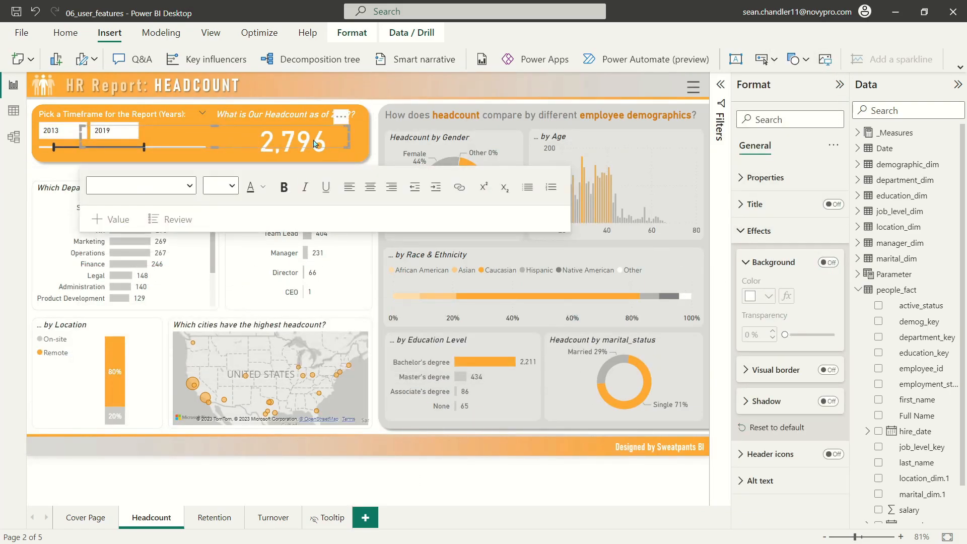
{"action": "left_click_drag", "start_coordinate": [159, 123], "coordinate": [111, 160]}
{"action": "left_click_drag", "start_coordinate": [303, 184], "coordinate": [368, 179]}
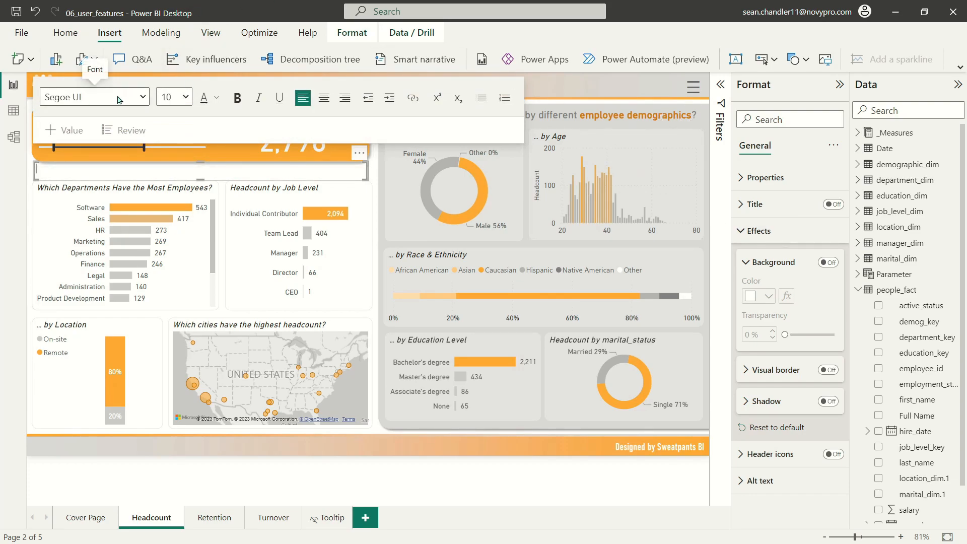
Set the text box font to DIN and write "Department & City visuals below have a special tooltip feature enabling analysis for Top/Bottom 20 salary earners".
{"action": "left_click", "coordinate": [93, 96]}
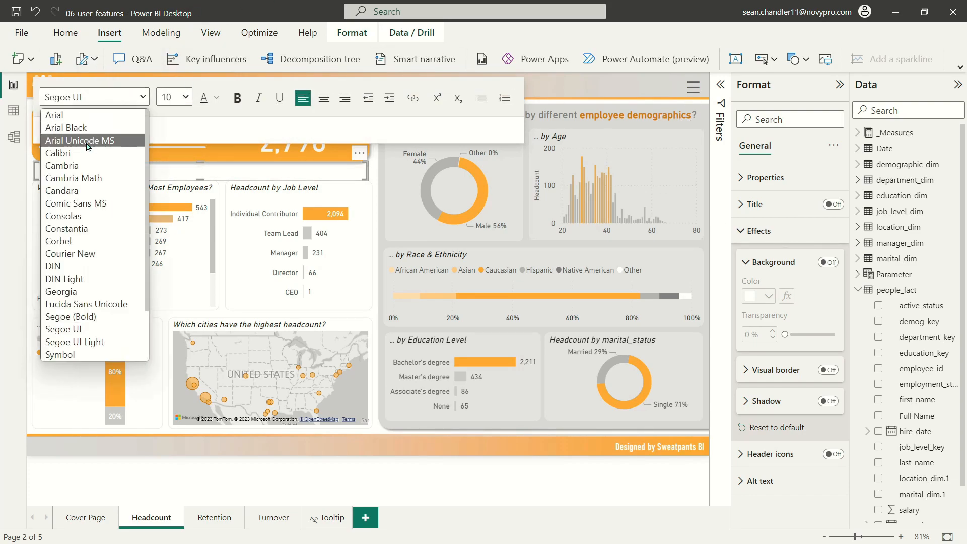
{"action": "left_click", "coordinate": [63, 267]}
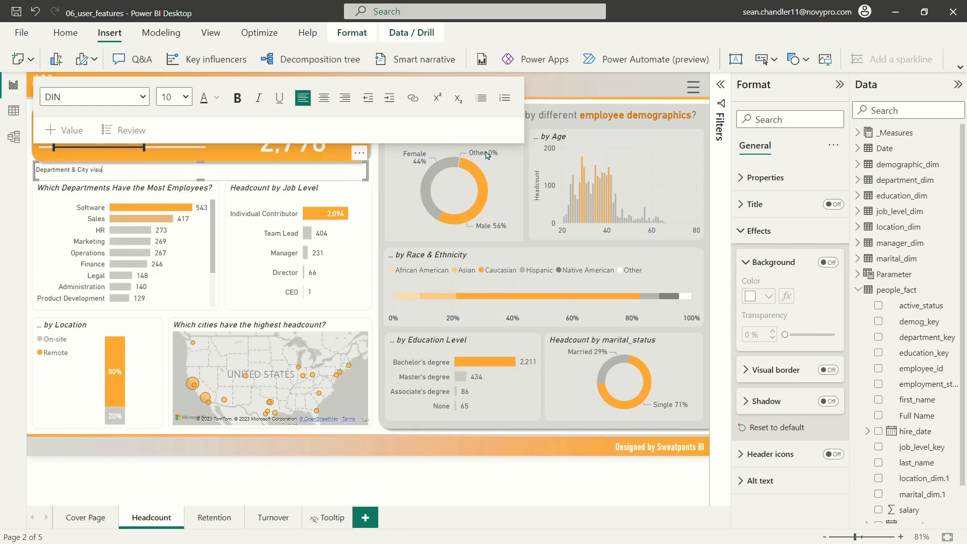
{"action": "type", "text": "w have a special tooltip feature enabling analysis for Top/Bottom 20 salary earners"}
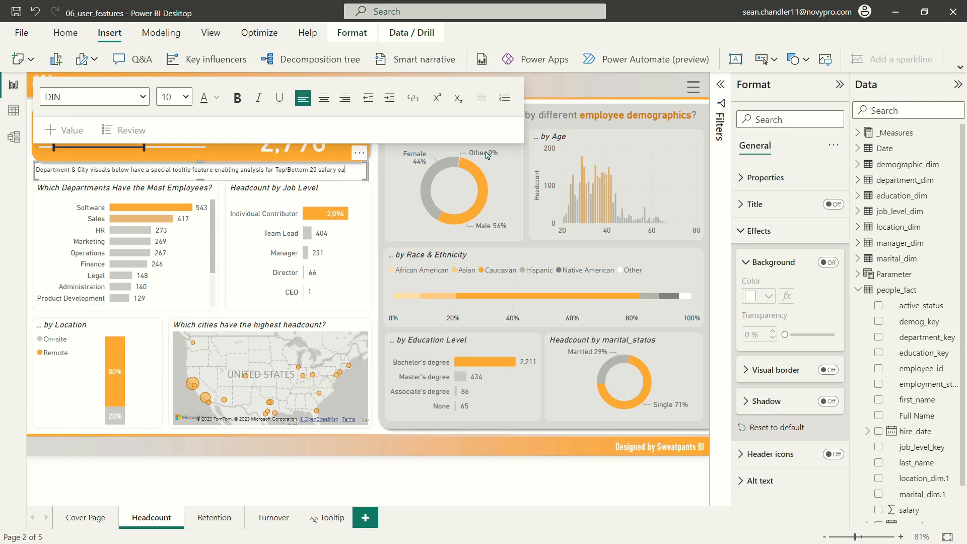
Italicise the whole tooltip note and make the words "Department & City" bold and orange.
{"action": "triple_click", "coordinate": [96, 169]}
{"action": "left_click", "coordinate": [258, 98]}
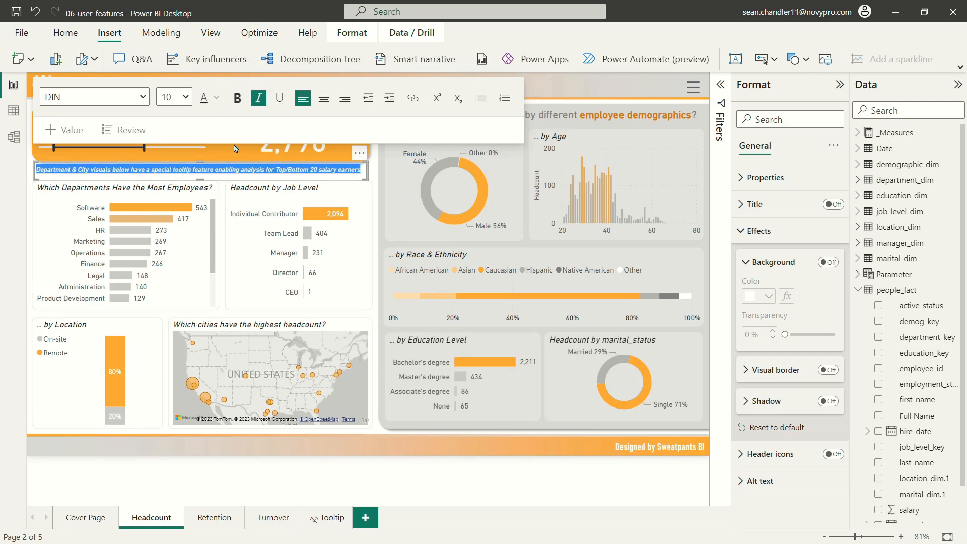
{"action": "left_click", "coordinate": [166, 168]}
{"action": "left_click_drag", "start_coordinate": [89, 170], "coordinate": [28, 169]}
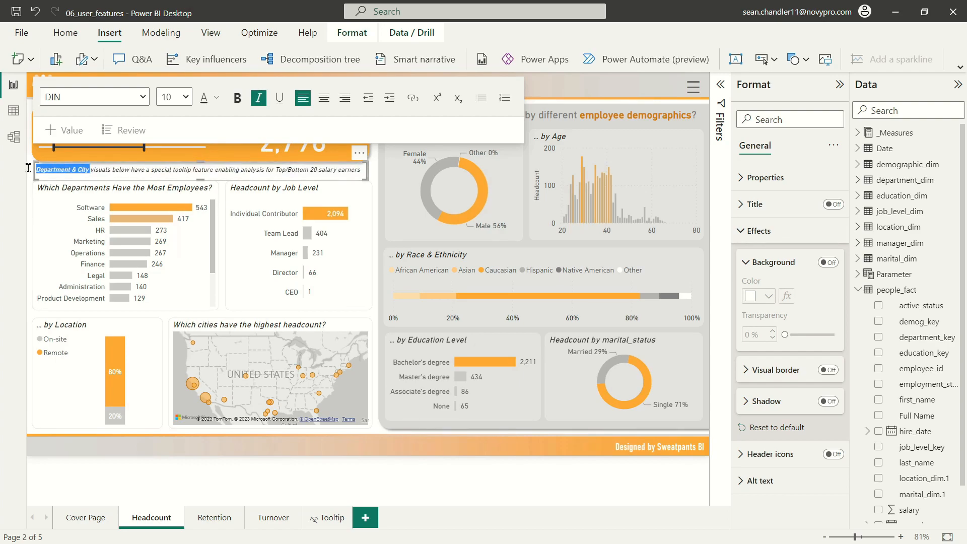
{"action": "key", "text": "ctrl+b"}
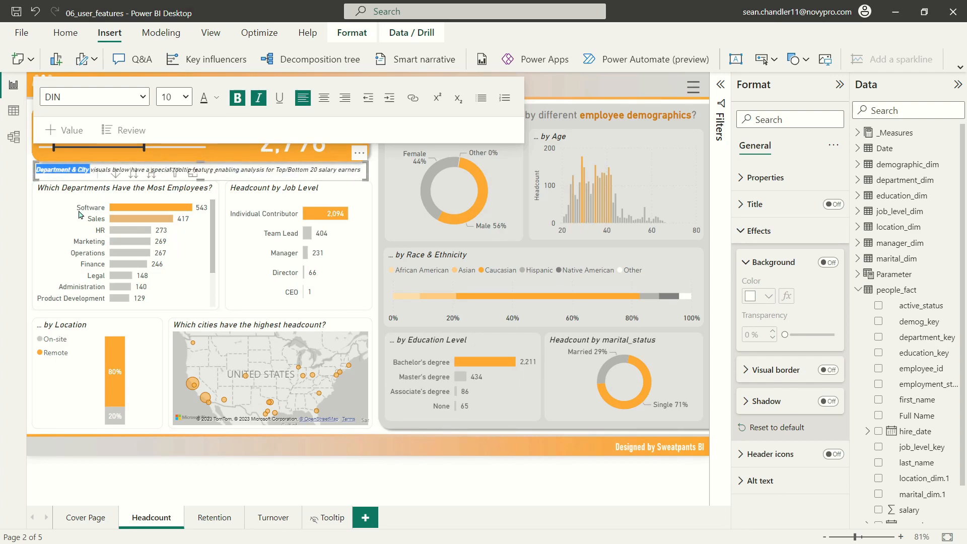
{"action": "left_click", "coordinate": [217, 97]}
{"action": "left_click", "coordinate": [321, 144]}
{"action": "left_click", "coordinate": [196, 172]}
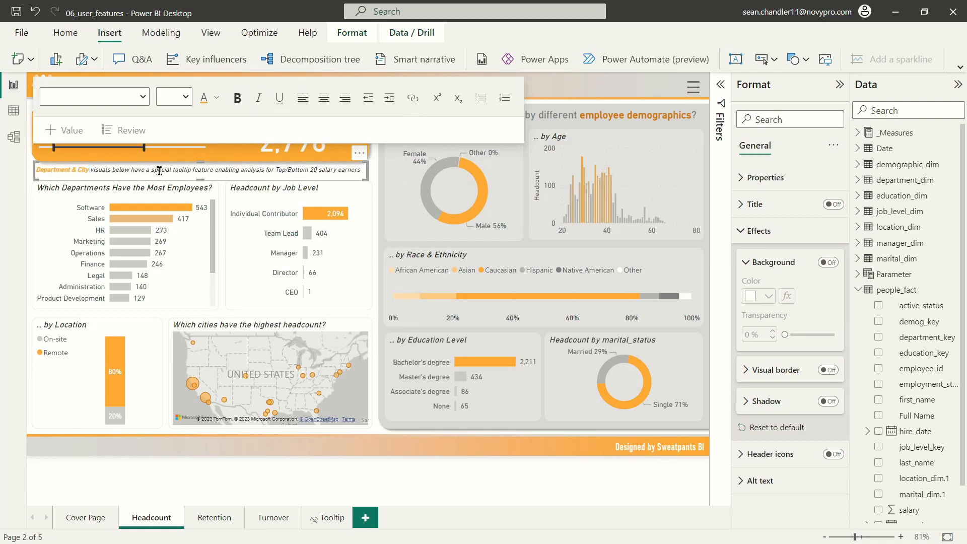
Nudge the tooltip note slightly down so it sits between the orange banner and the department chart, and deselect it.
{"action": "left_click_drag", "start_coordinate": [197, 175], "coordinate": [208, 178]}
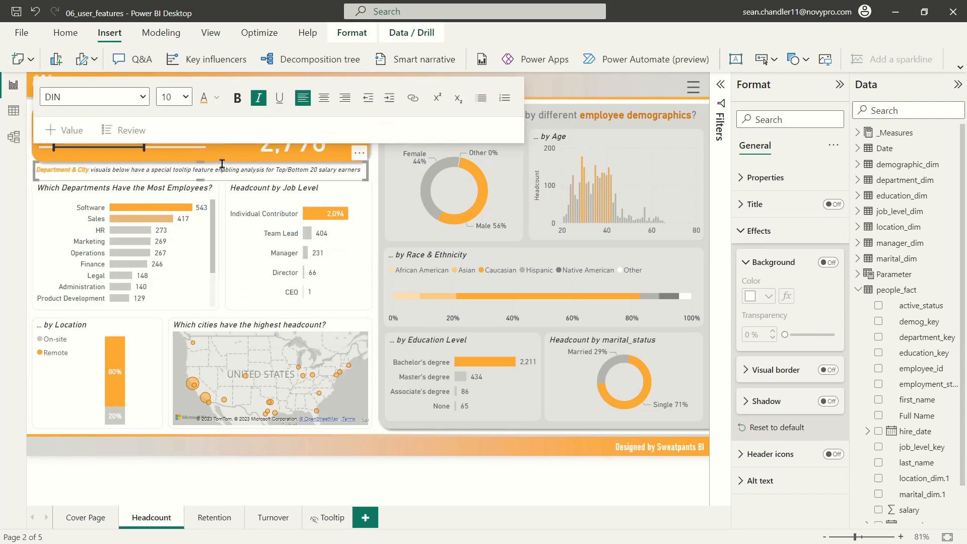
{"action": "left_click", "coordinate": [225, 162]}
{"action": "left_click", "coordinate": [223, 165]}
{"action": "left_click", "coordinate": [222, 180]}
{"action": "key", "text": "Down"}
{"action": "key", "text": "Down"}
{"action": "key", "text": "Down"}
{"action": "key", "text": "Down"}
{"action": "key", "text": "Down"}
{"action": "key", "text": "Down"}
{"action": "key", "text": "Down"}
{"action": "key", "text": "Down"}
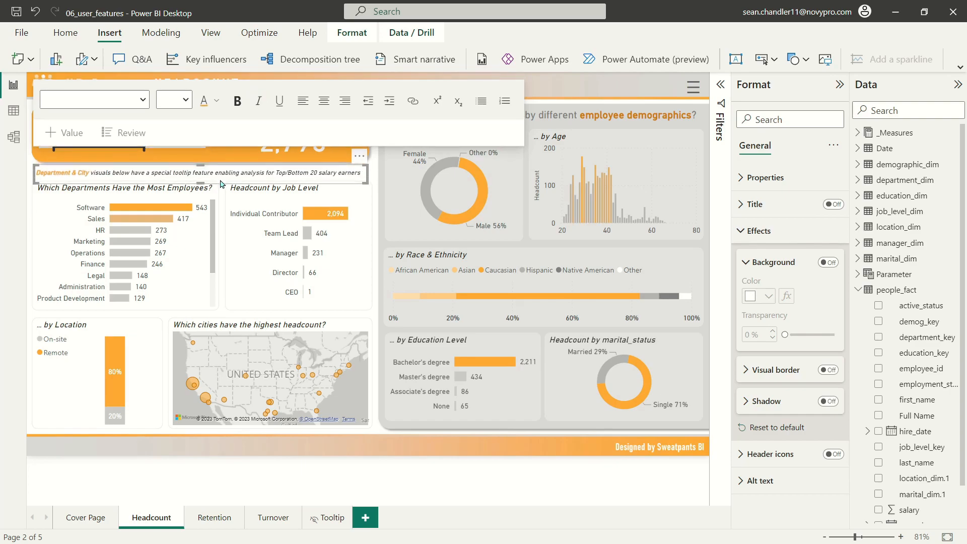
{"action": "key", "text": "Up"}
{"action": "key", "text": "Up"}
{"action": "key", "text": "Up"}
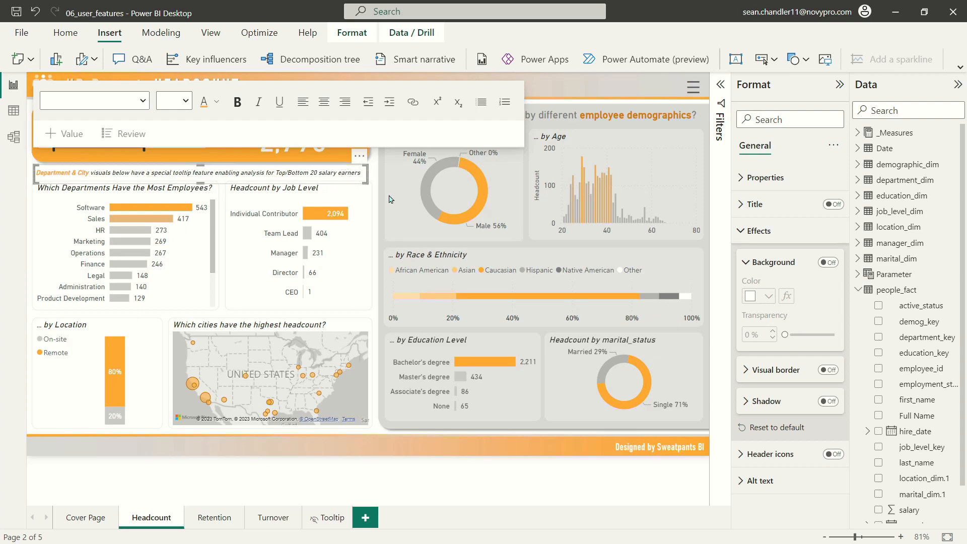
{"action": "left_click", "coordinate": [373, 174]}
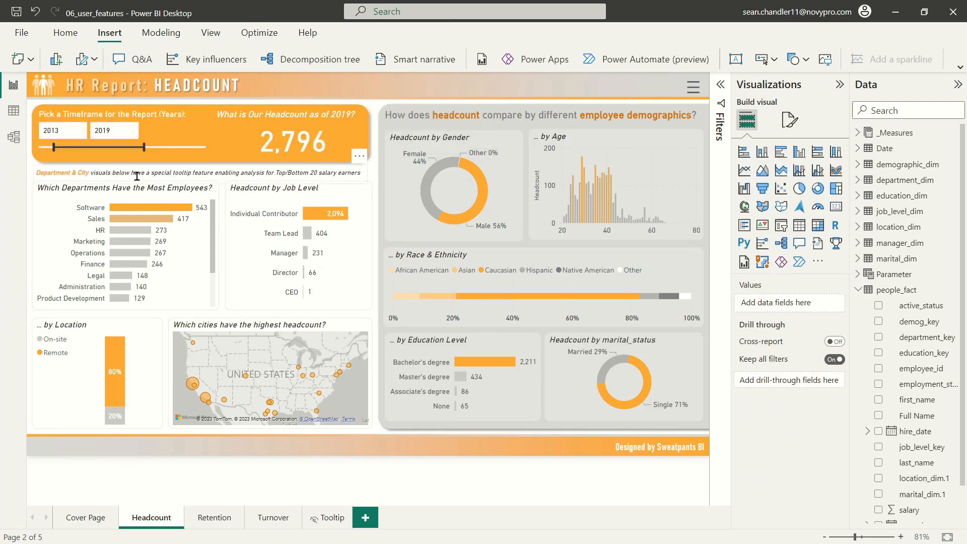
Preview the earners tooltip on the Software bar of the "Which Departments Have the Most Employees?" chart.
{"action": "mouse_move", "coordinate": [143, 213]}
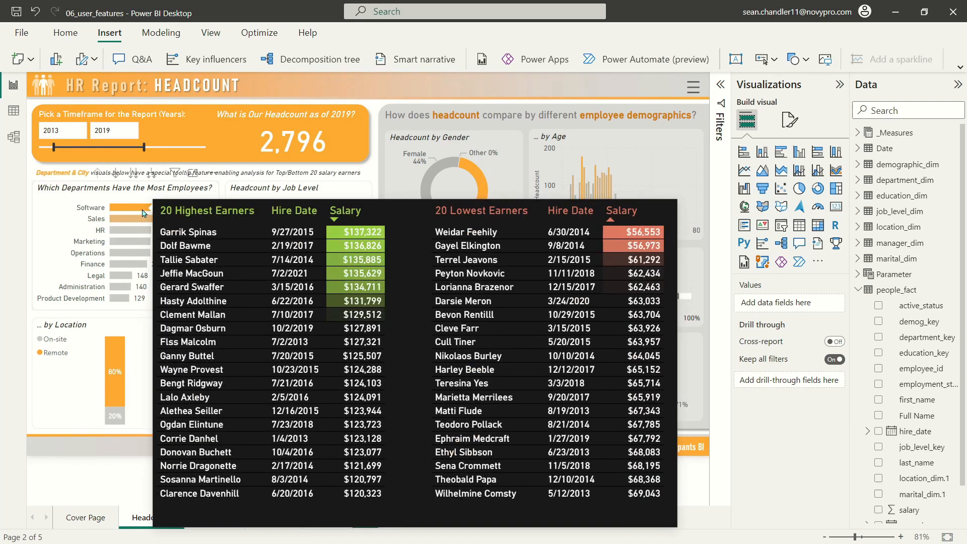
{"action": "left_click", "coordinate": [41, 219]}
{"action": "left_click", "coordinate": [30, 262]}
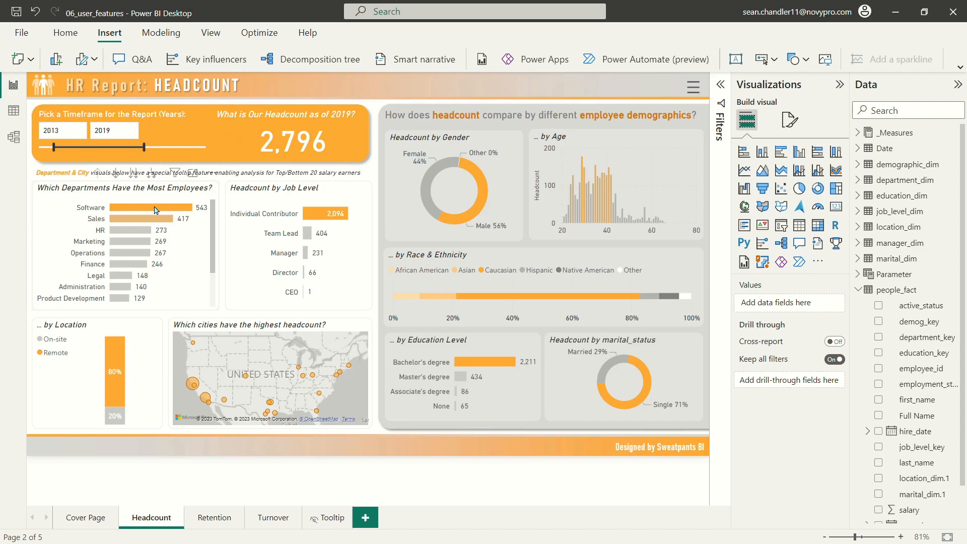
{"action": "mouse_move", "coordinate": [154, 211]}
Open the report's Cover Page.
{"action": "left_click", "coordinate": [92, 527]}
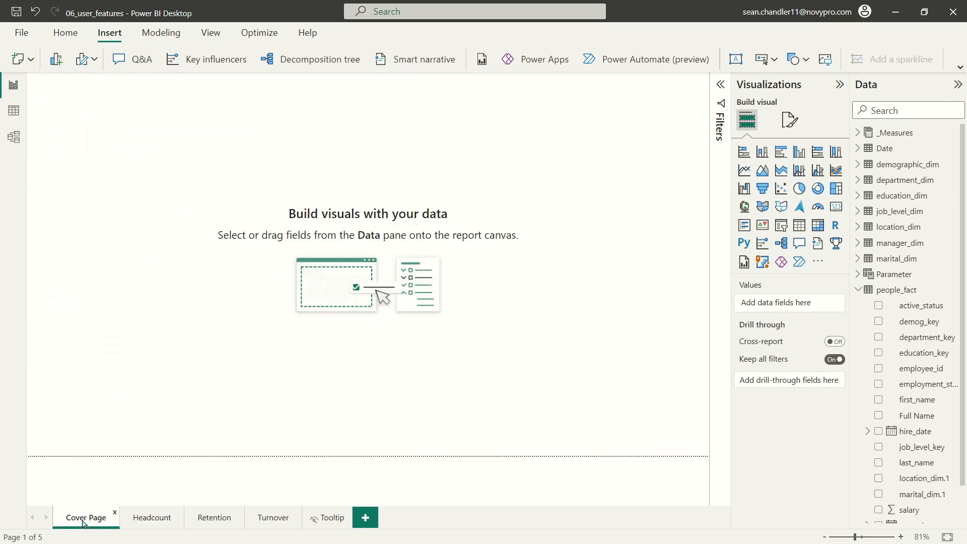